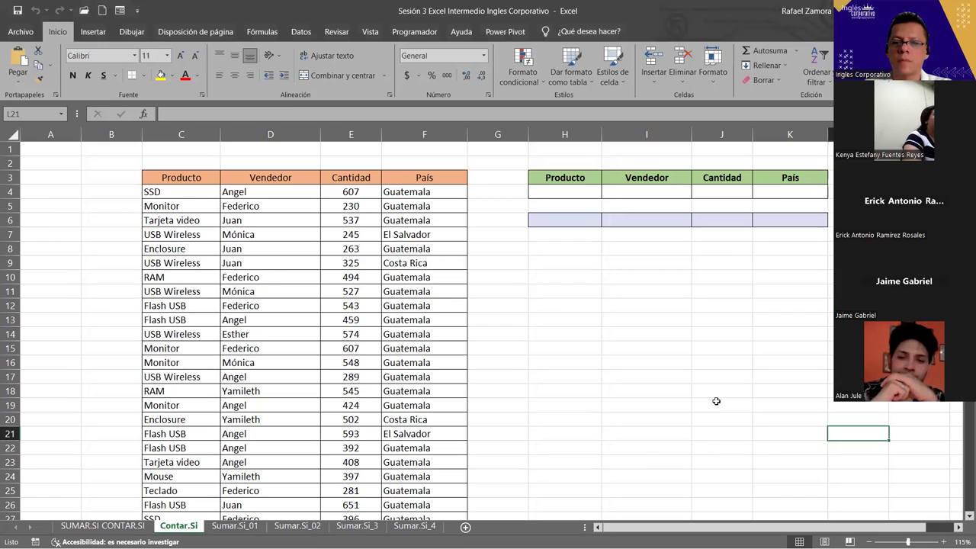
Begin a CONTAR.SI formula in H6, then abandon it unfinished.
left_click(579, 386)
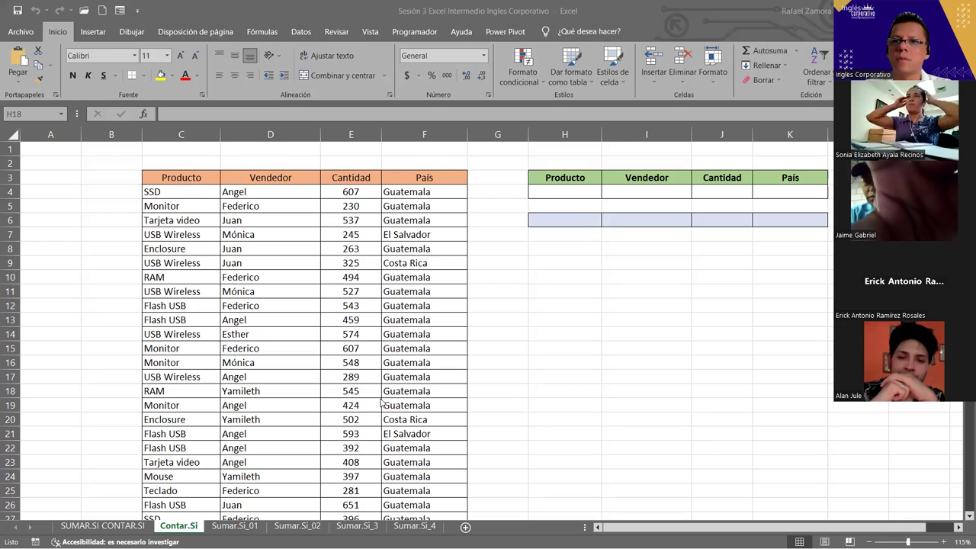
left_click(633, 272)
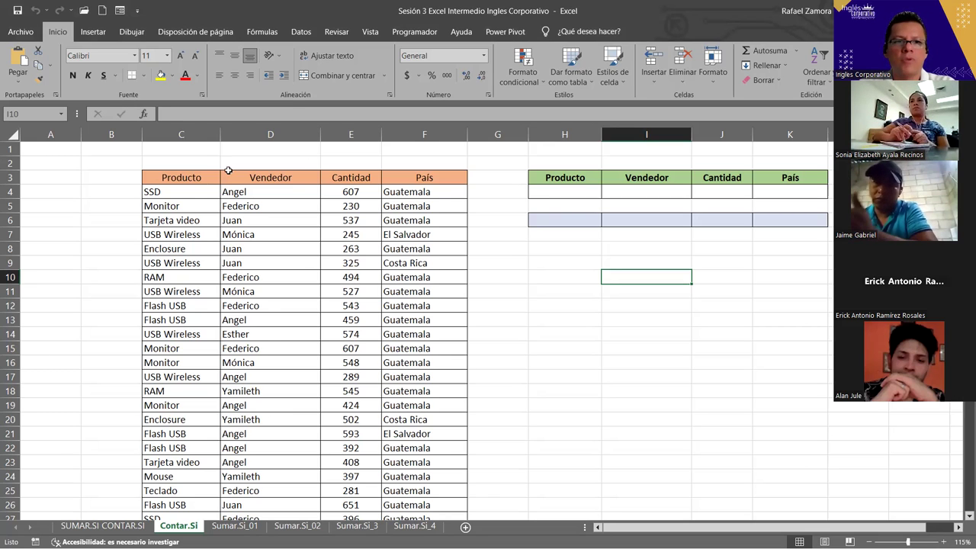
left_click(192, 196)
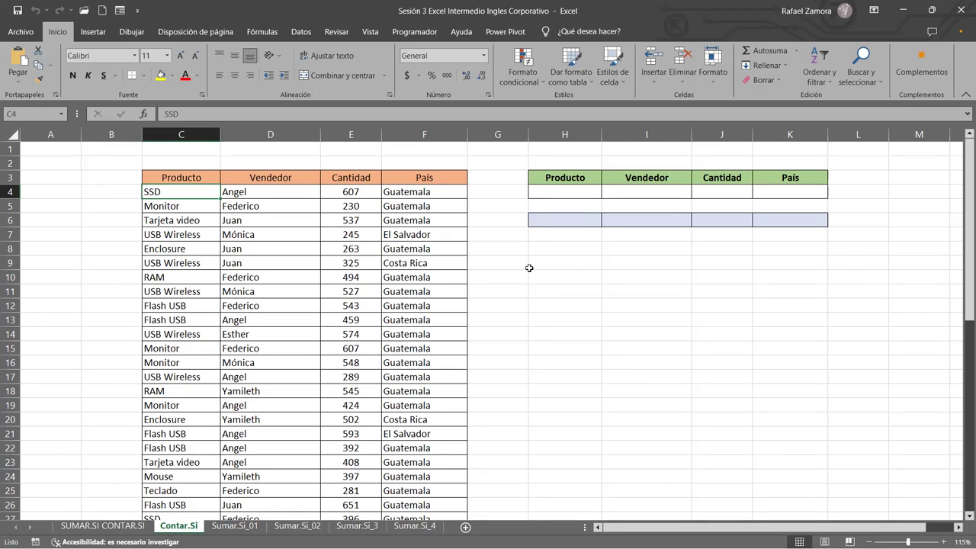
left_click(576, 223)
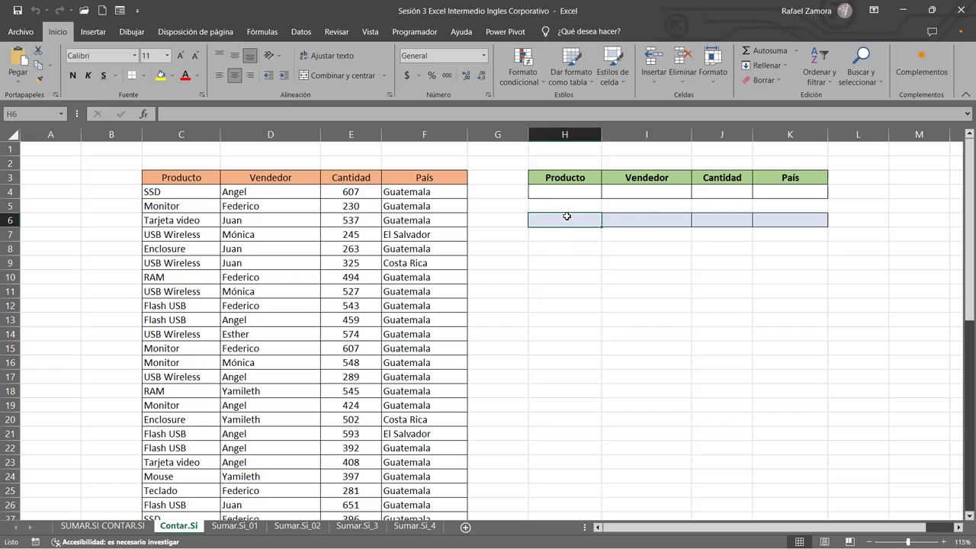
type("=")
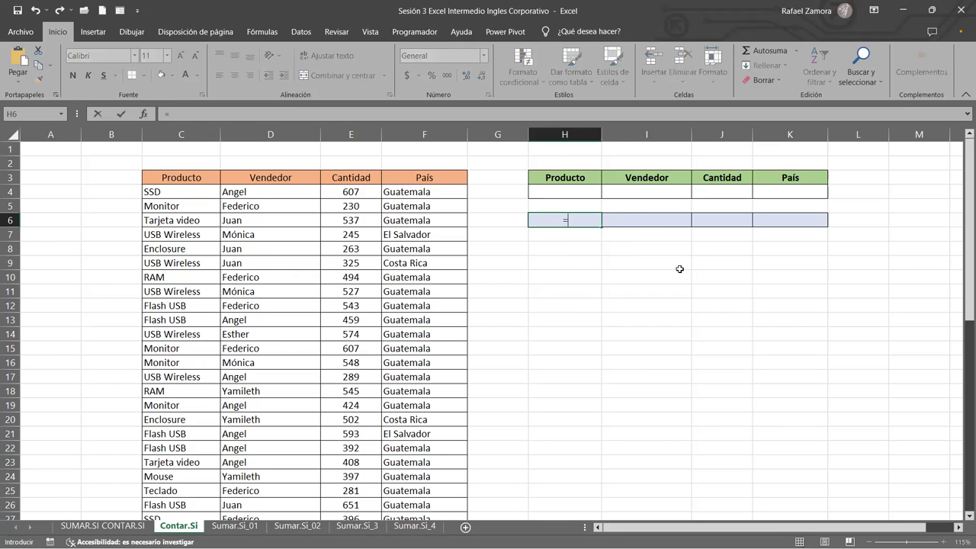
type("contar")
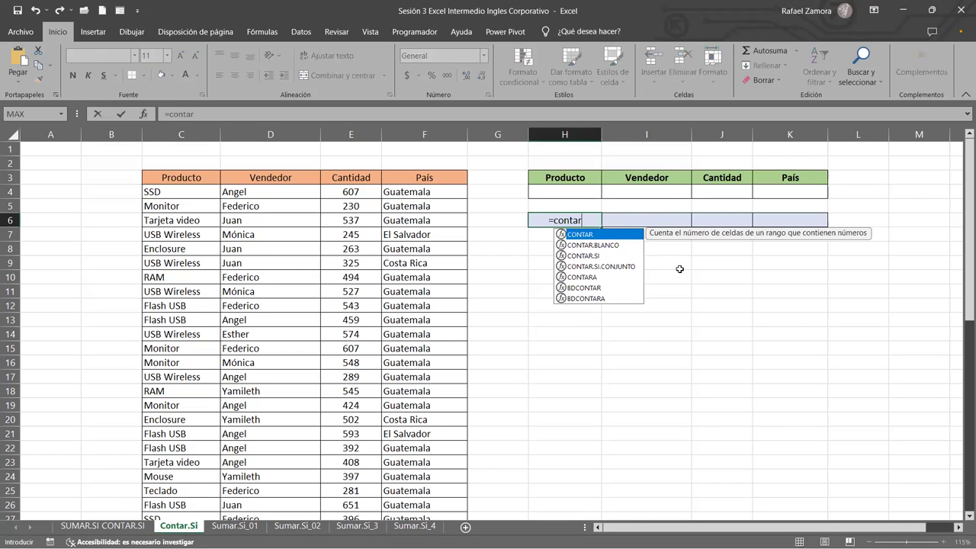
key("Down")
key("Down")
key("Tab")
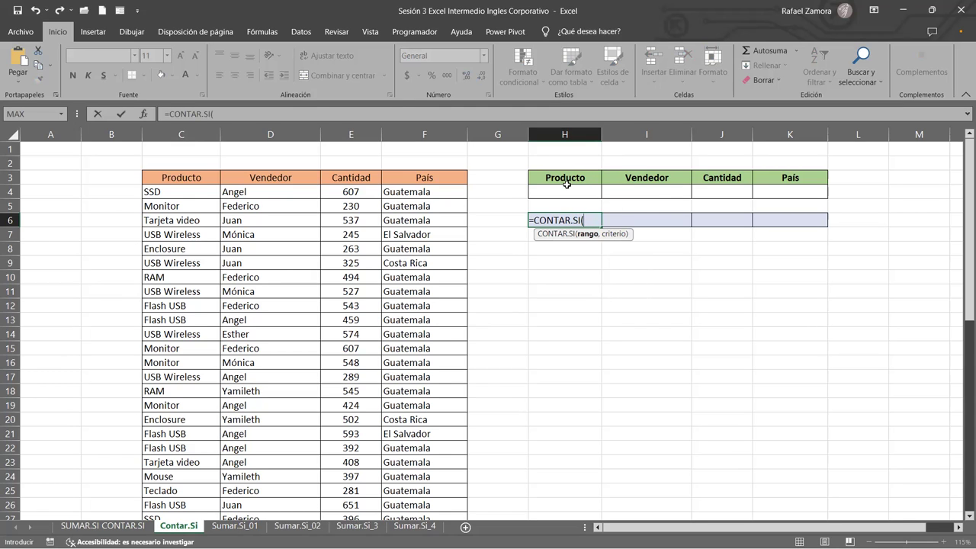
key("Escape")
Enter Monitor as the Producto criterion in H4.
left_click(576, 195)
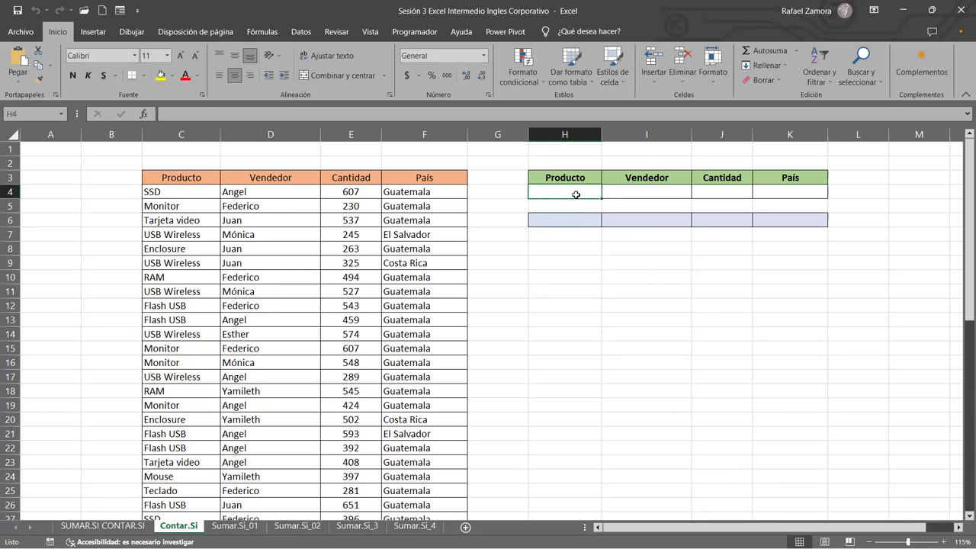
type("Monitor")
key("Return")
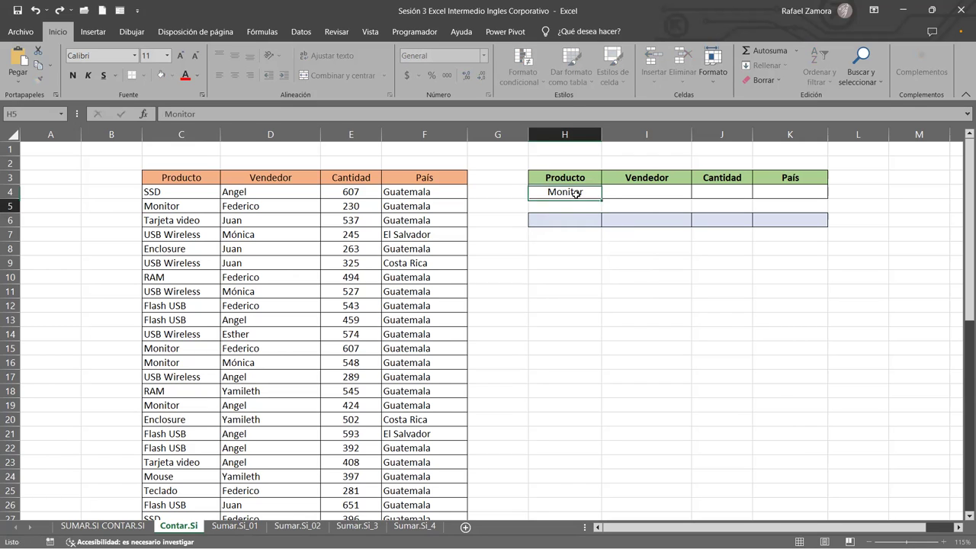
key("Return")
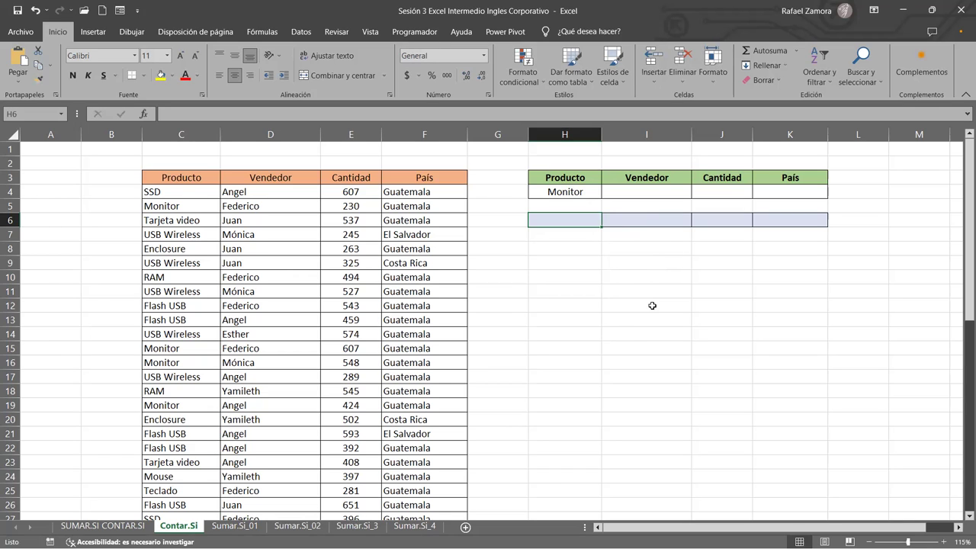
Enter =CONTAR.SI(C4:C53,H4) in H6 to count Monitor products, giving 4.
type("=")
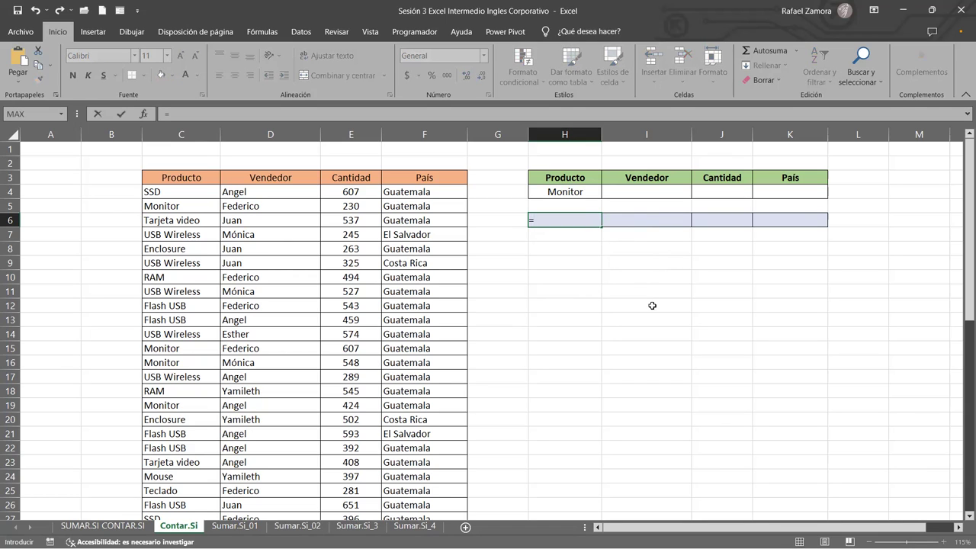
type("contar.")
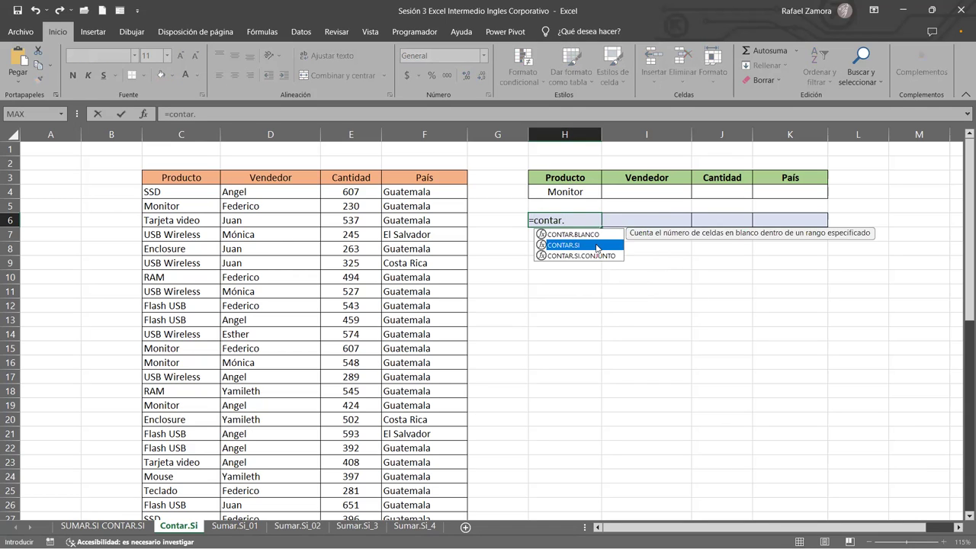
key("Tab")
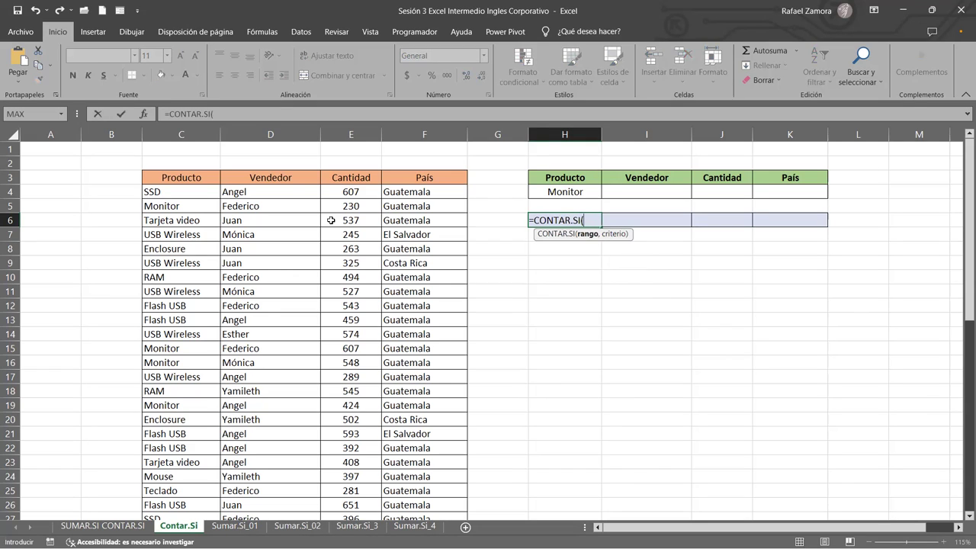
left_click(188, 192)
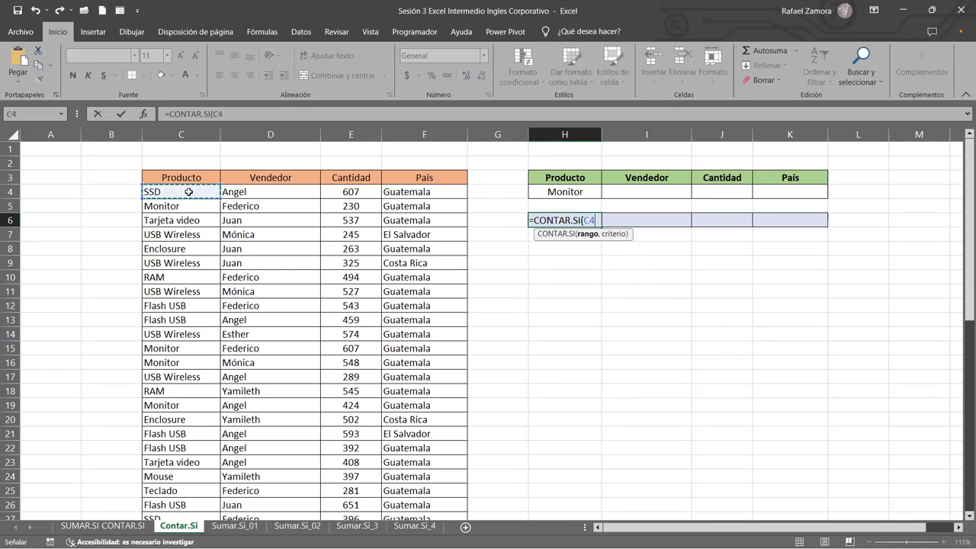
key("ctrl+shift+Down")
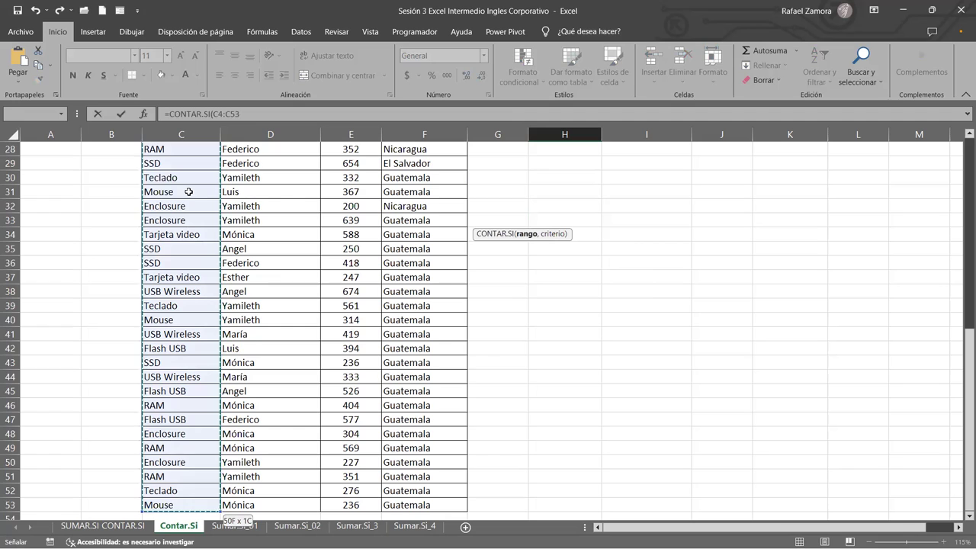
type(",")
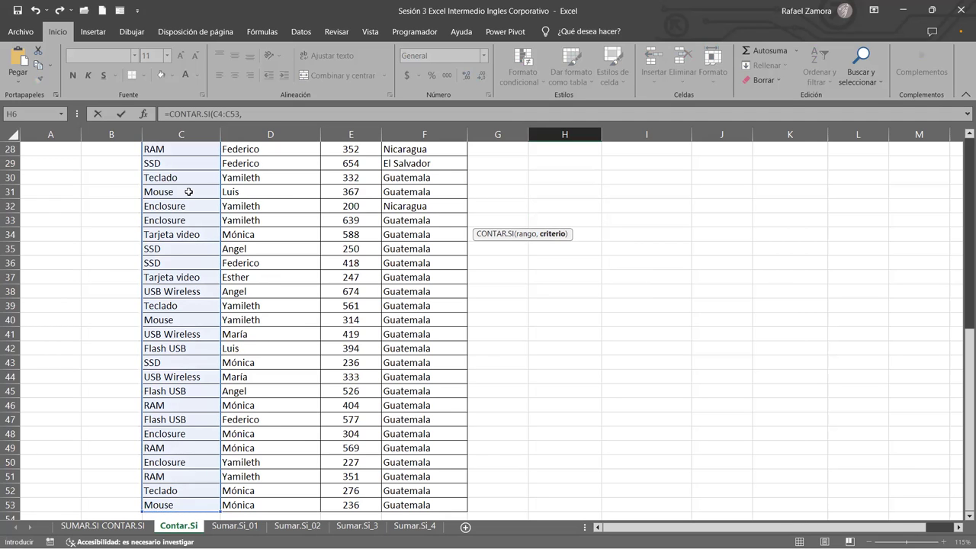
scroll(189, 191, "up", 8)
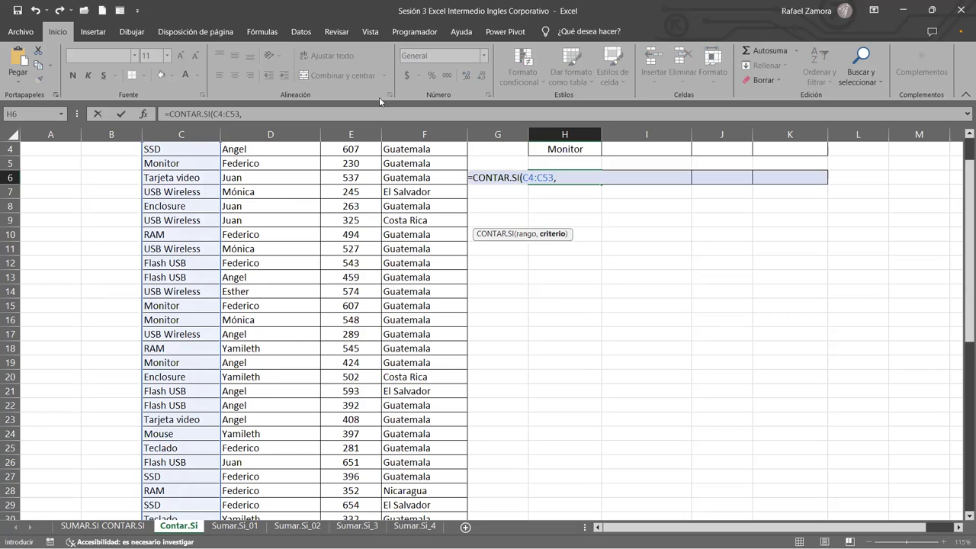
scroll(652, 177, "up", 1)
left_click(577, 192)
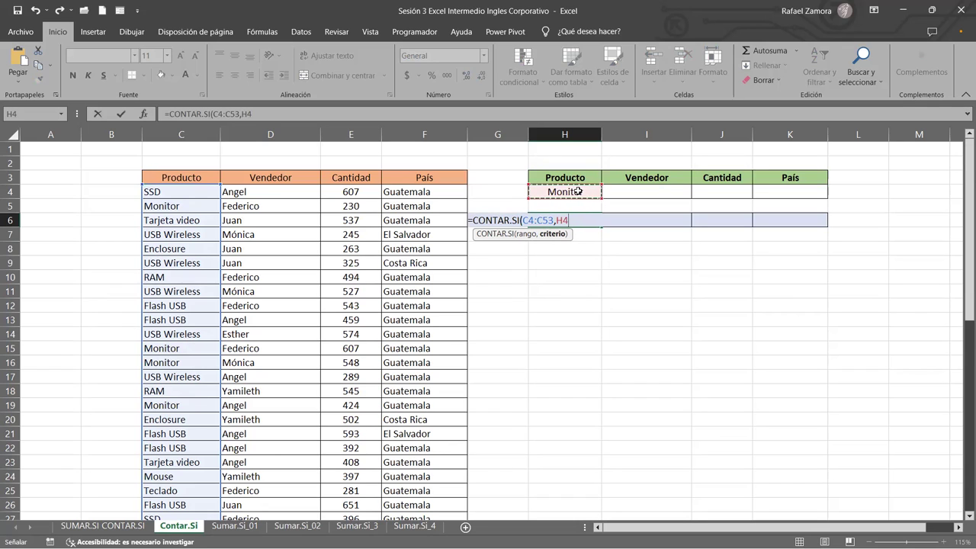
type(")")
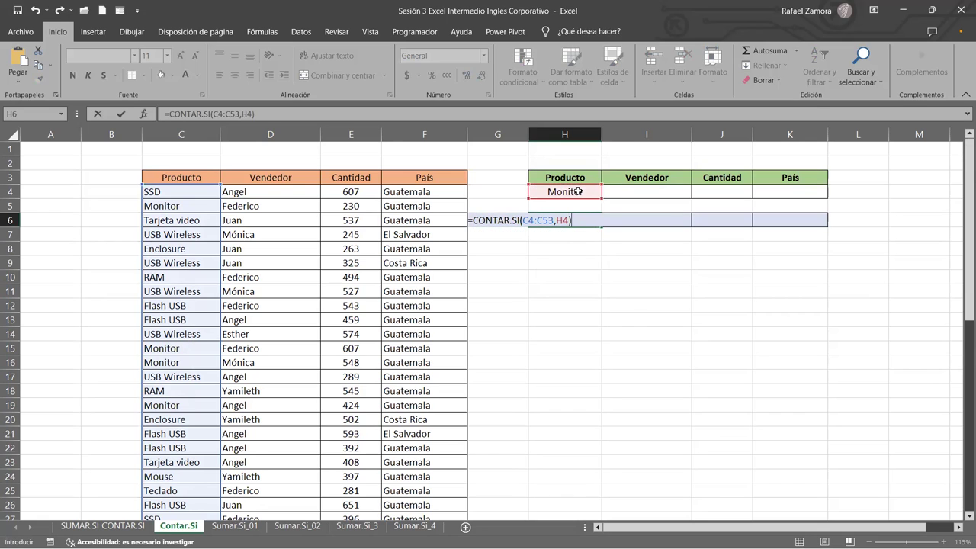
key("Return")
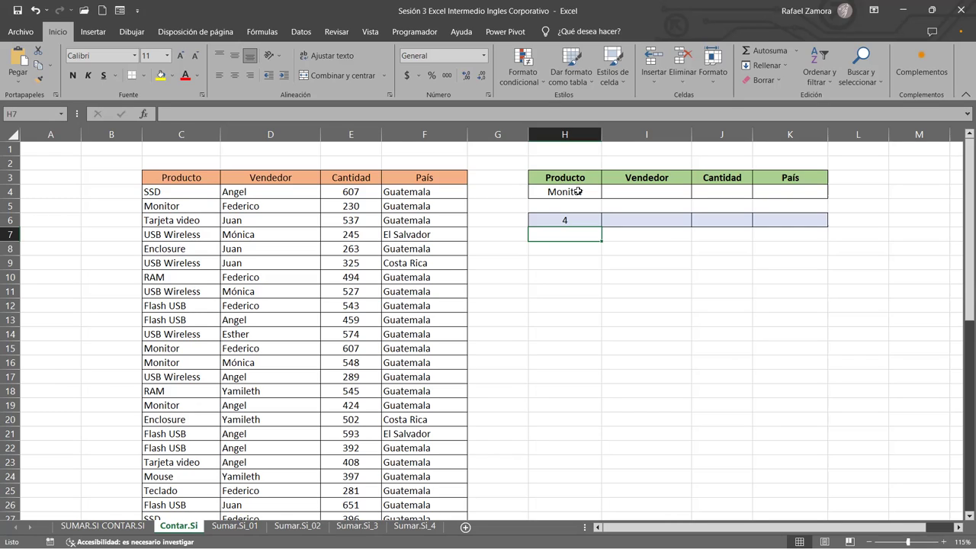
Review the CONTAR.SI formula in H6 without changing it.
left_click(577, 191)
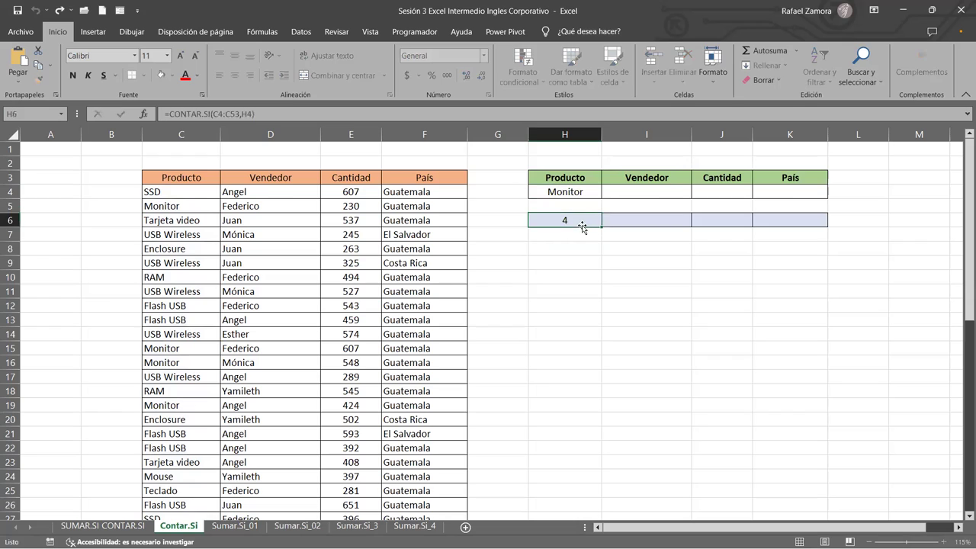
double_click(584, 220)
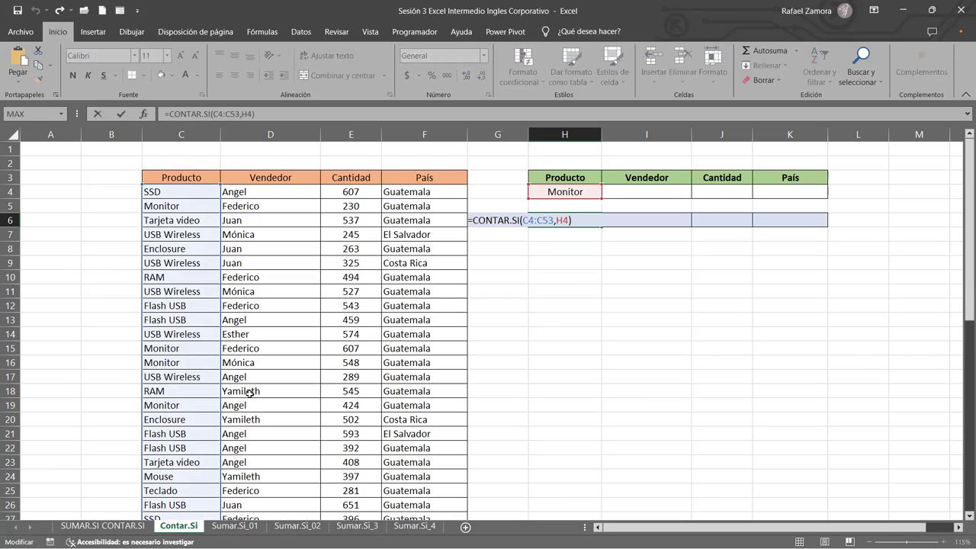
key("Return")
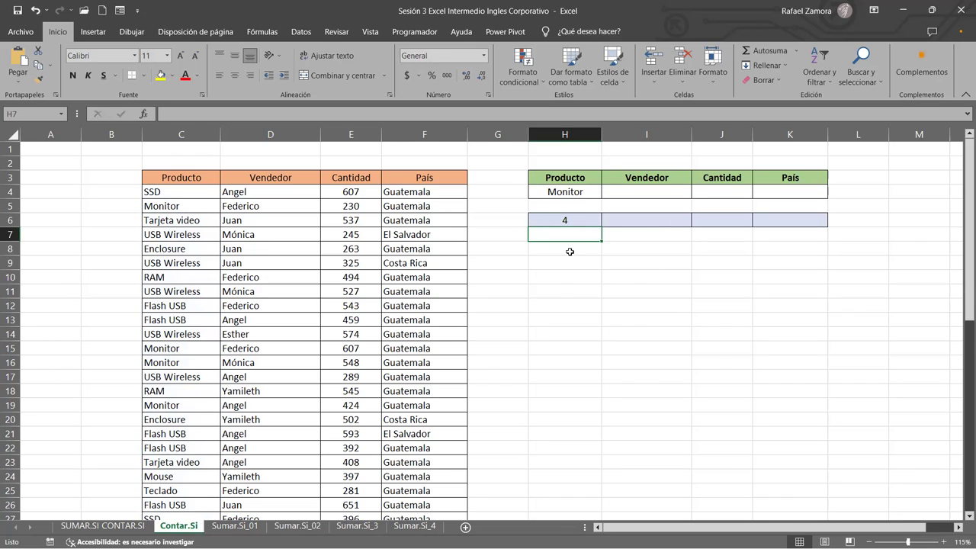
Change the Producto criterion in H4 to ram, so the count becomes 6.
left_click(584, 195)
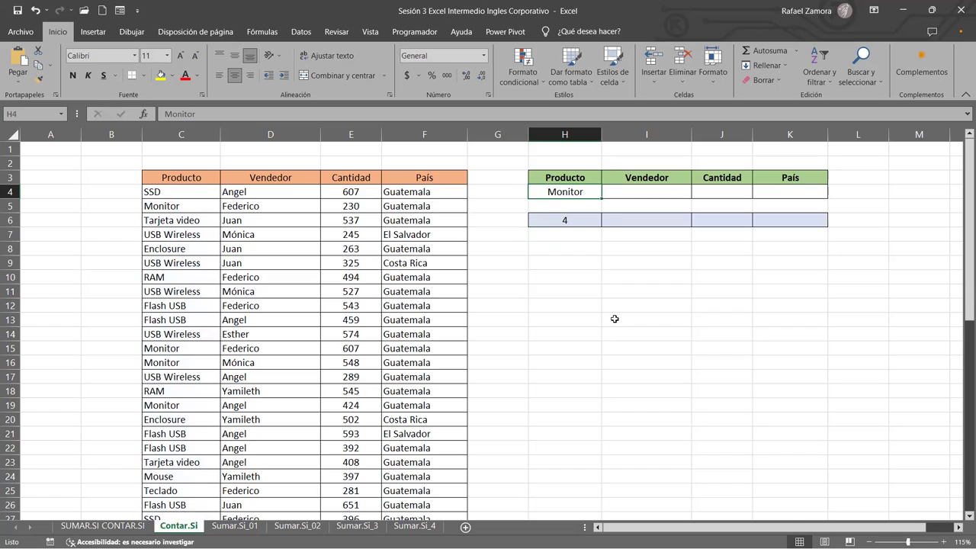
type("ram")
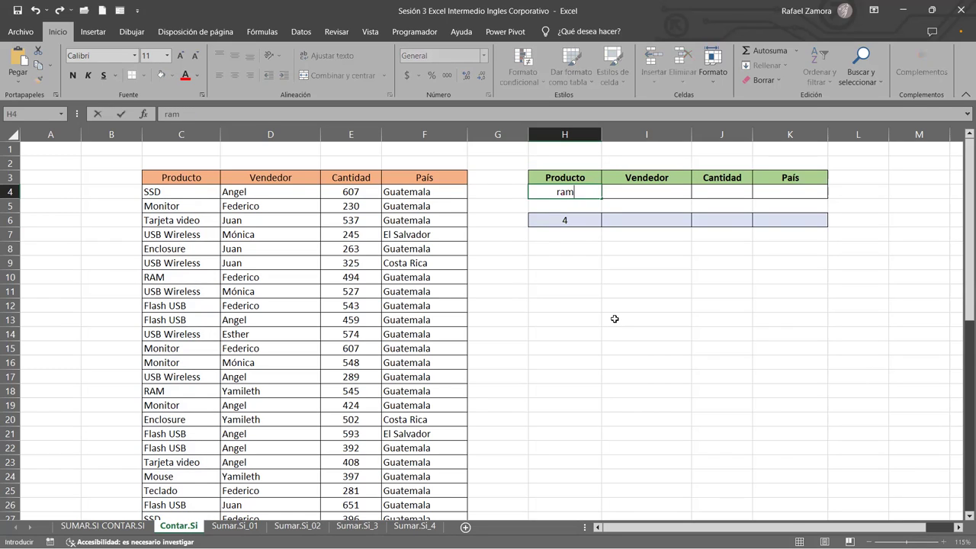
key("Return")
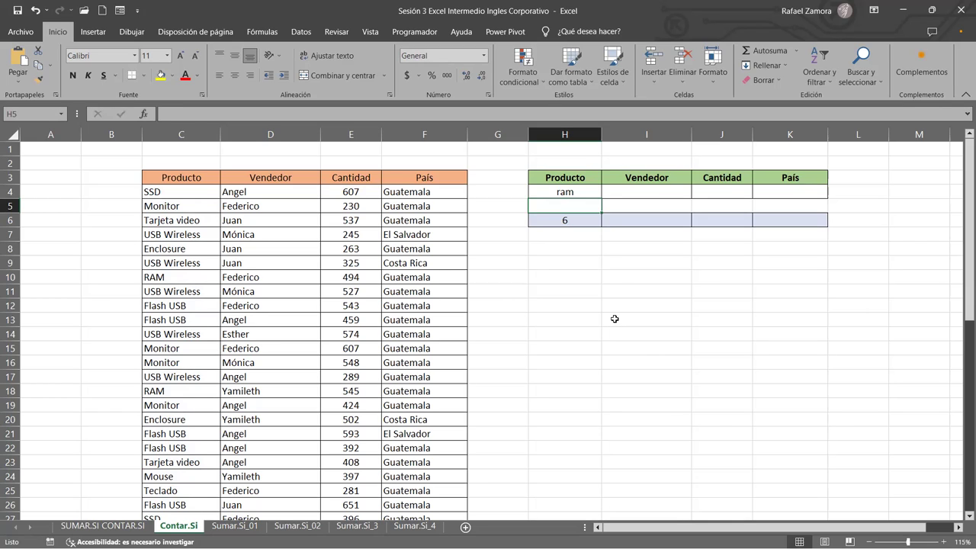
Enter Angel as the Vendedor criterion in I4.
left_click(639, 250)
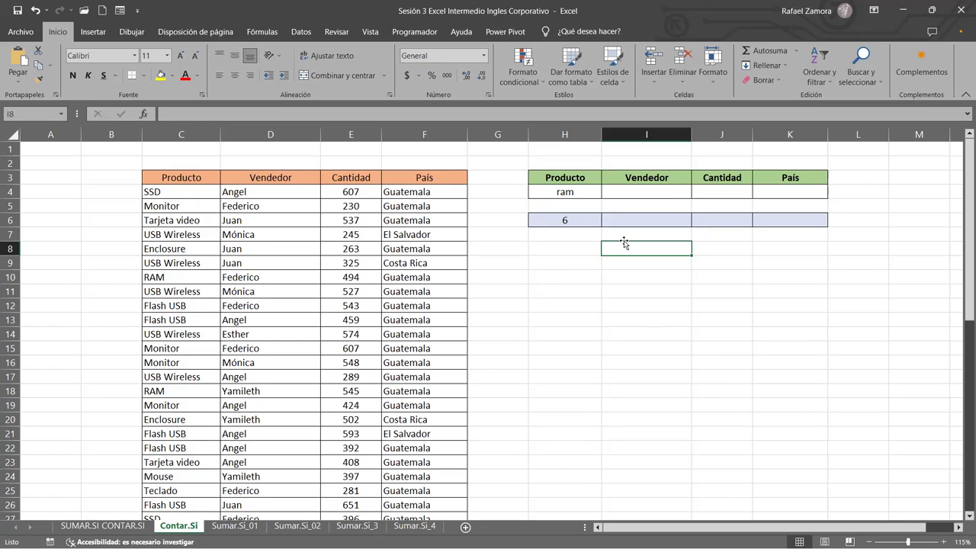
left_click(672, 200)
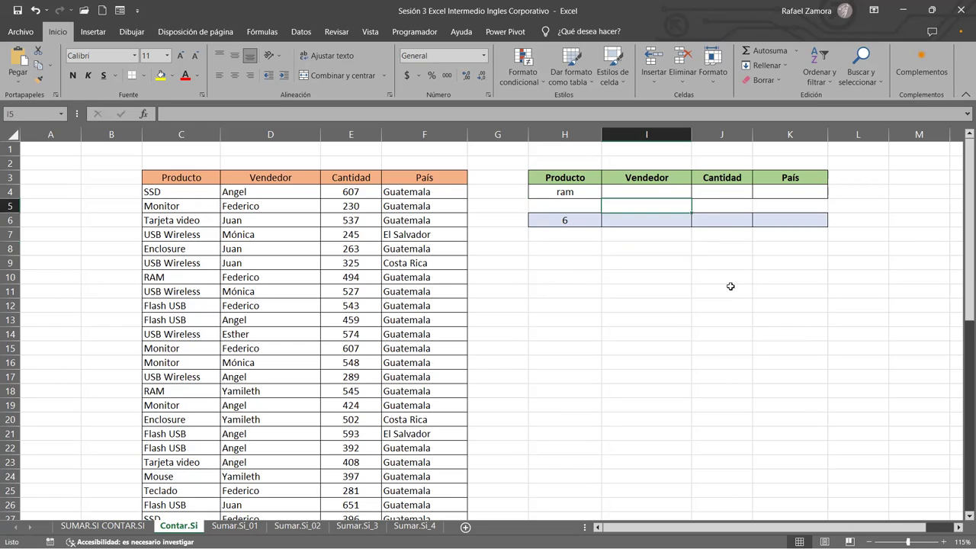
left_click(661, 189)
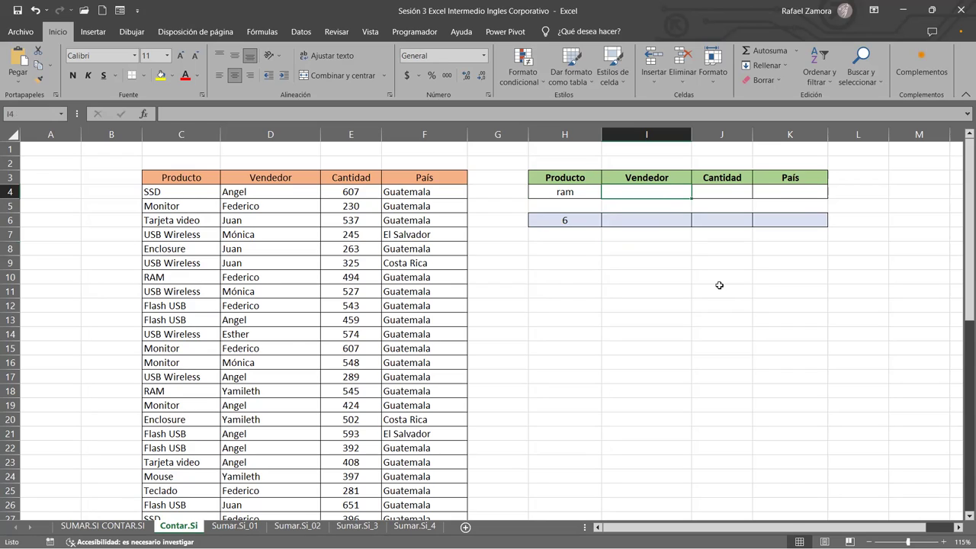
type("Angel")
key("Return")
key("Return")
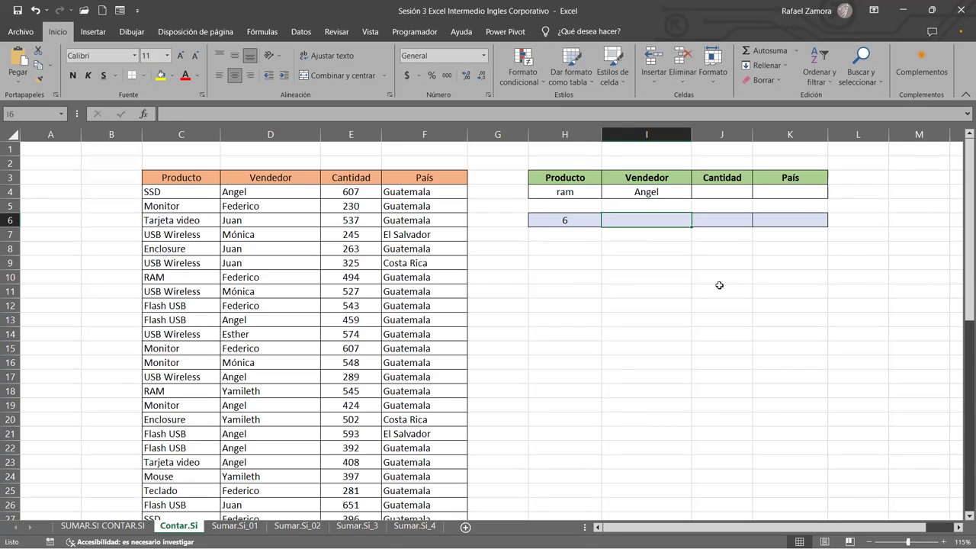
Enter =CONTAR.SI(D4:D53,I4) in I6, giving 10, then start typing Mayores in J4.
type("=")
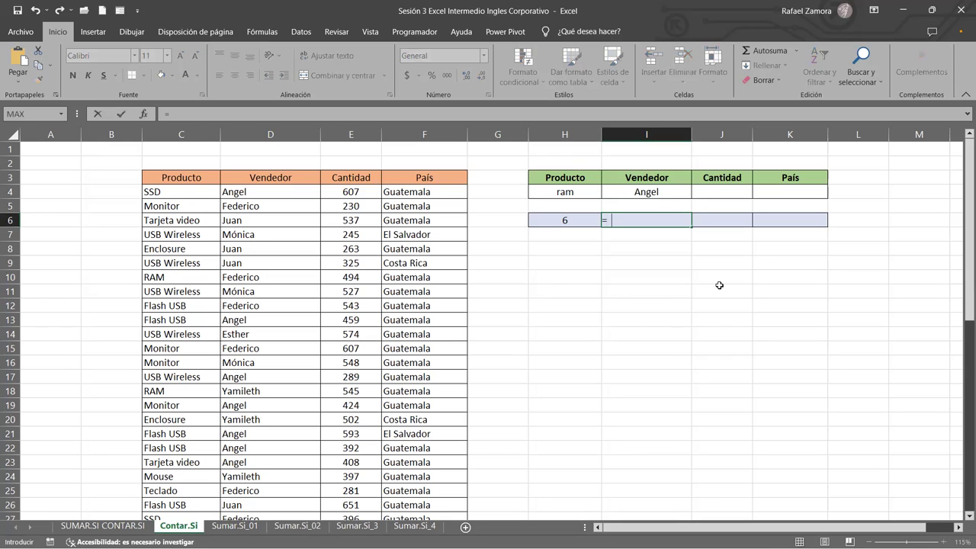
type("contar.")
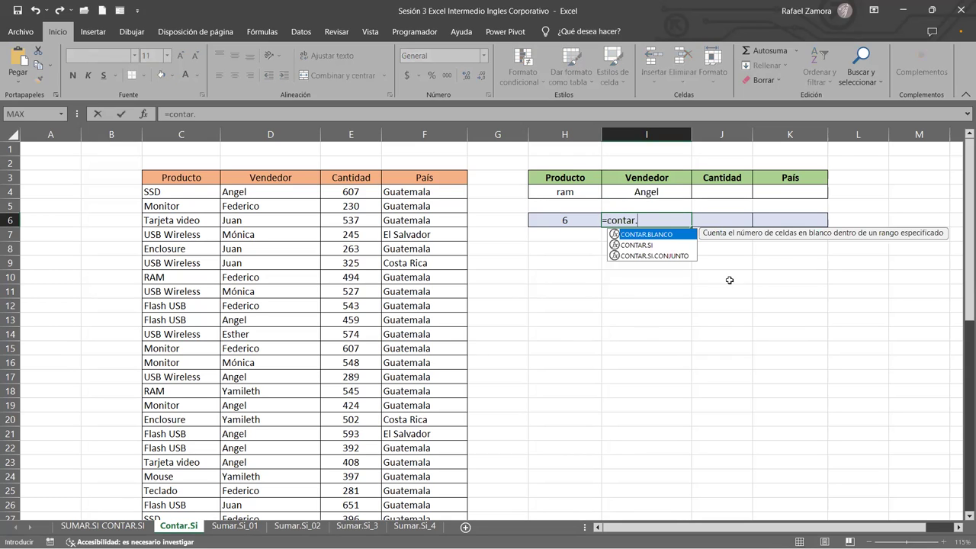
double_click(657, 245)
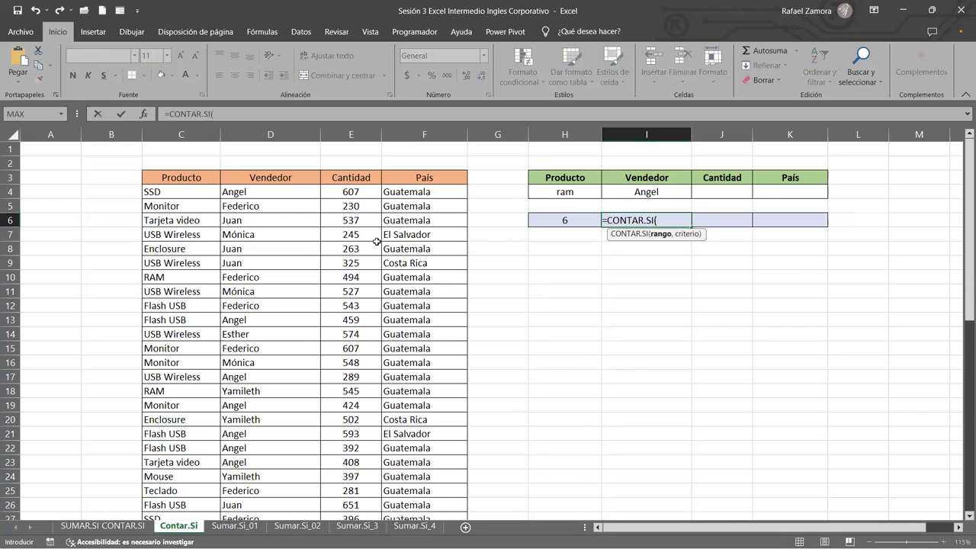
left_click(303, 191)
key("ctrl+Down")
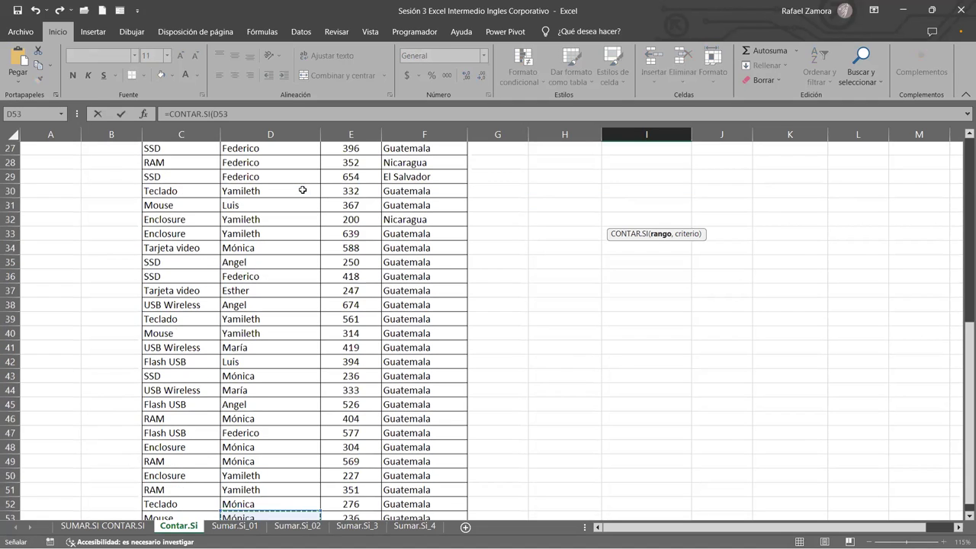
key("ctrl+shift+Up")
key("shift+Down")
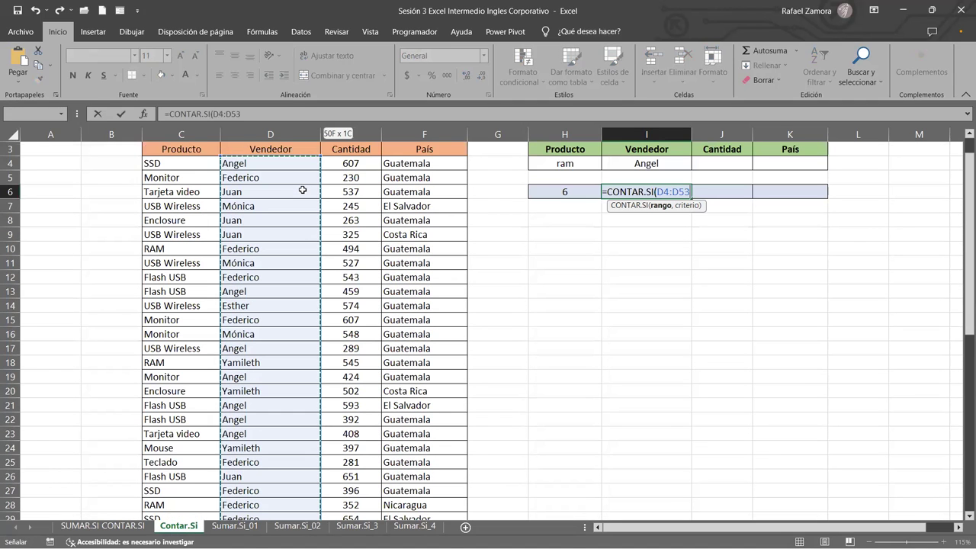
type(",")
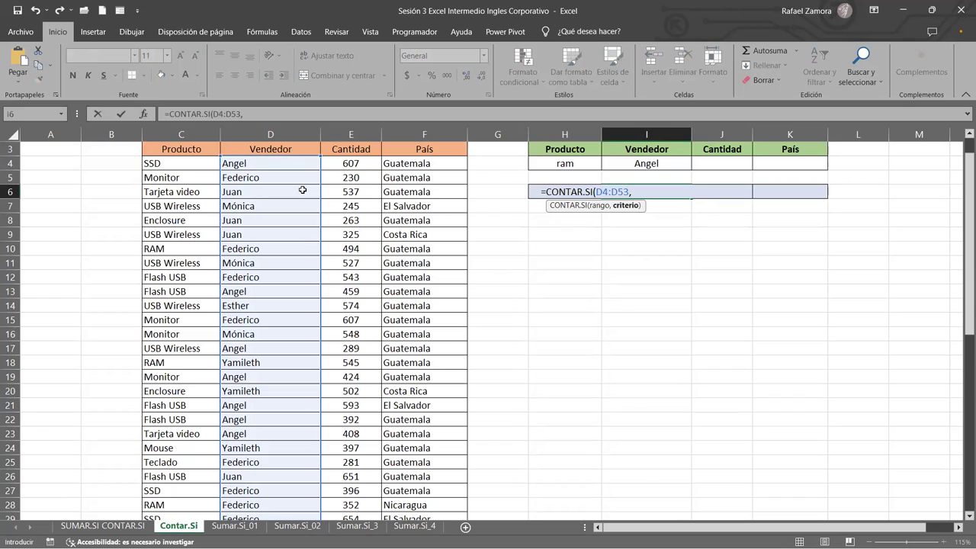
left_click(677, 163)
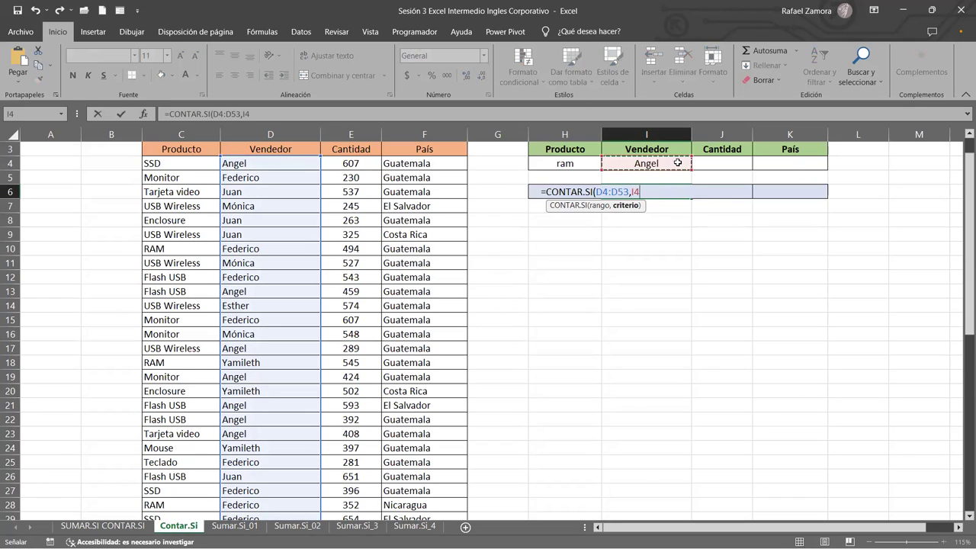
type(")")
key("Return")
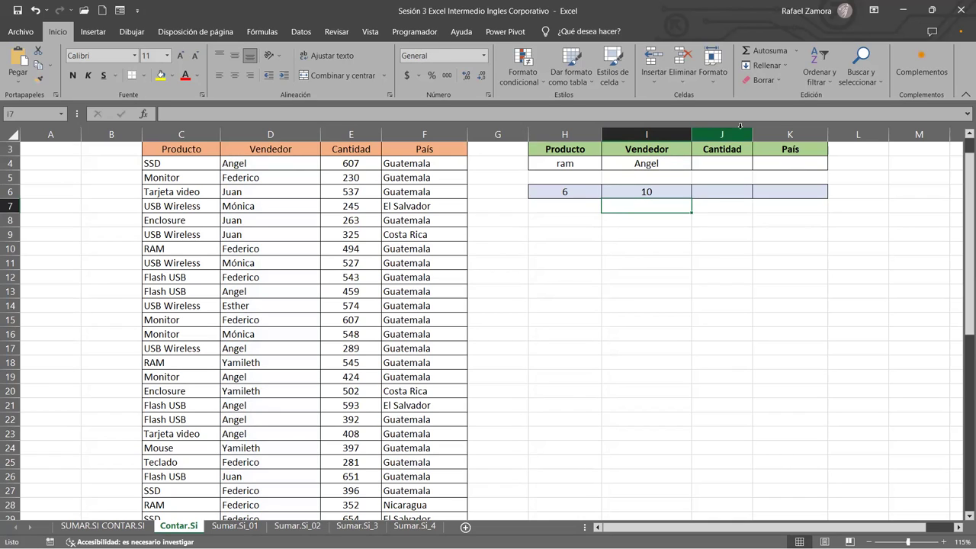
left_click(734, 165)
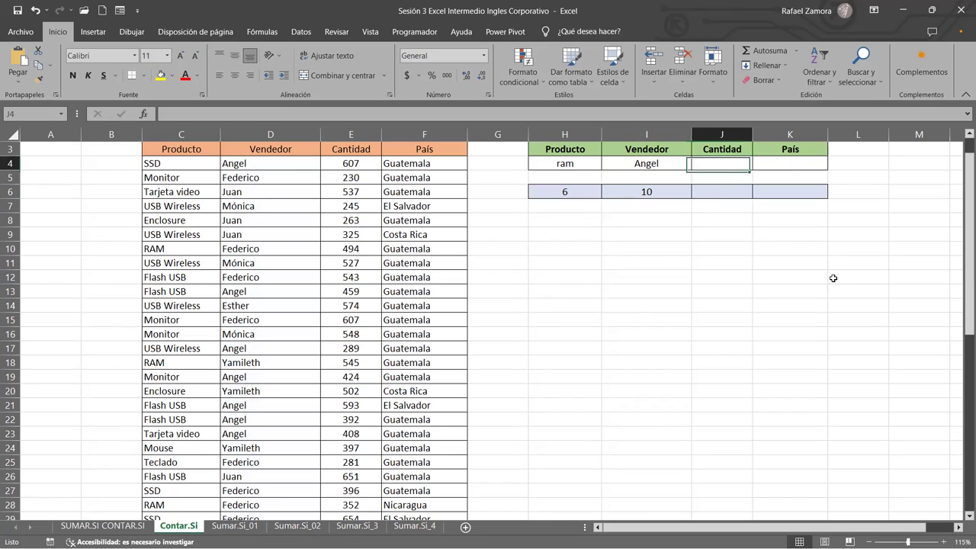
type("Mayores")
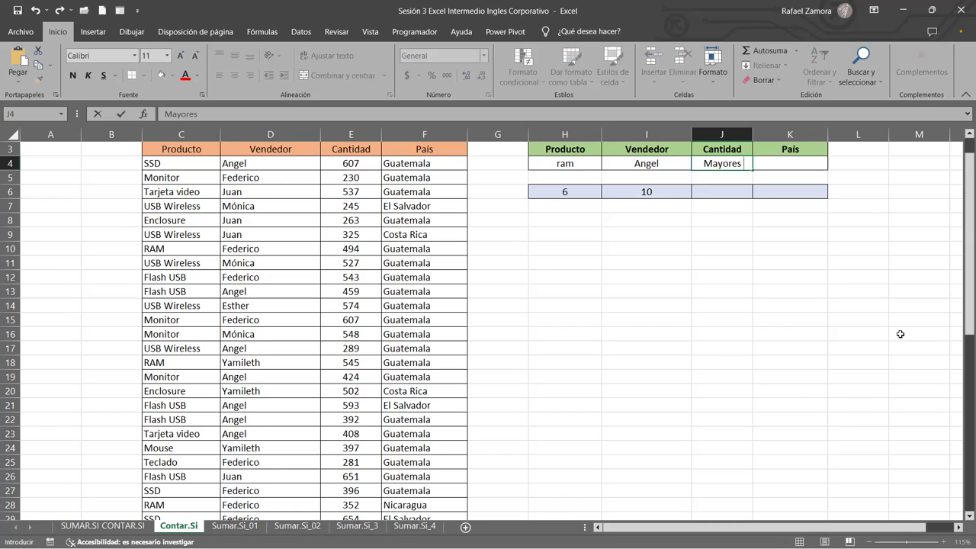
Complete Mayores 500 in J4, enter Guatemala in K4, and autofit column J.
type("500")
left_click(822, 167)
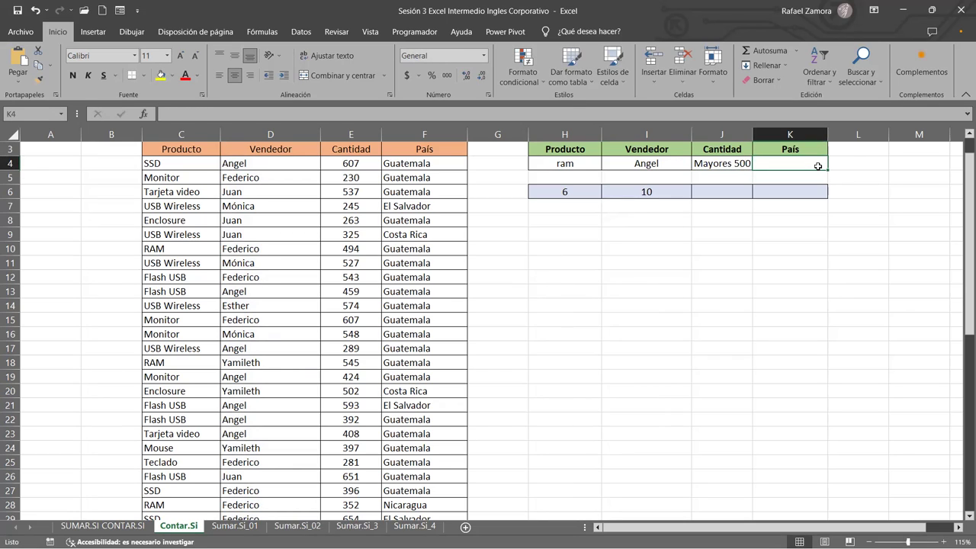
type("Guatemala")
key("Return")
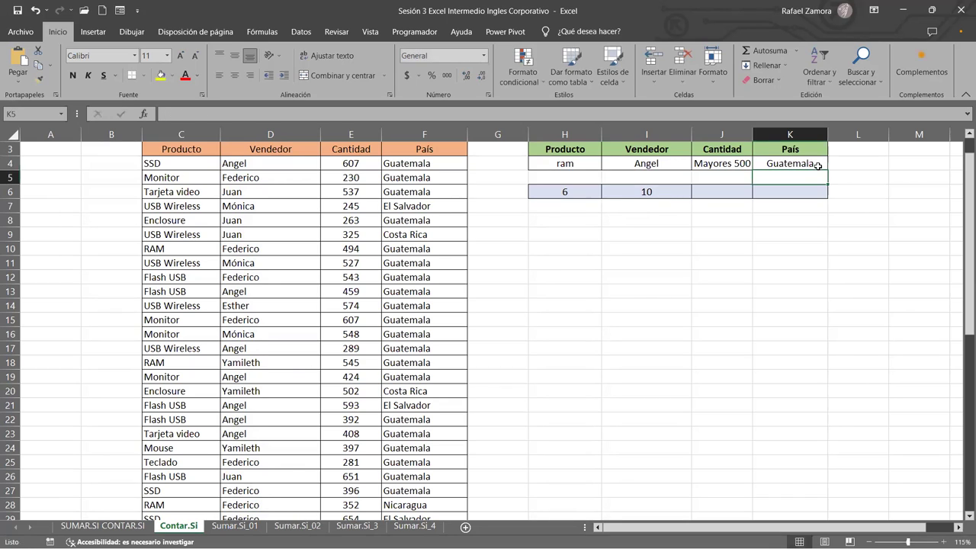
left_click(780, 204)
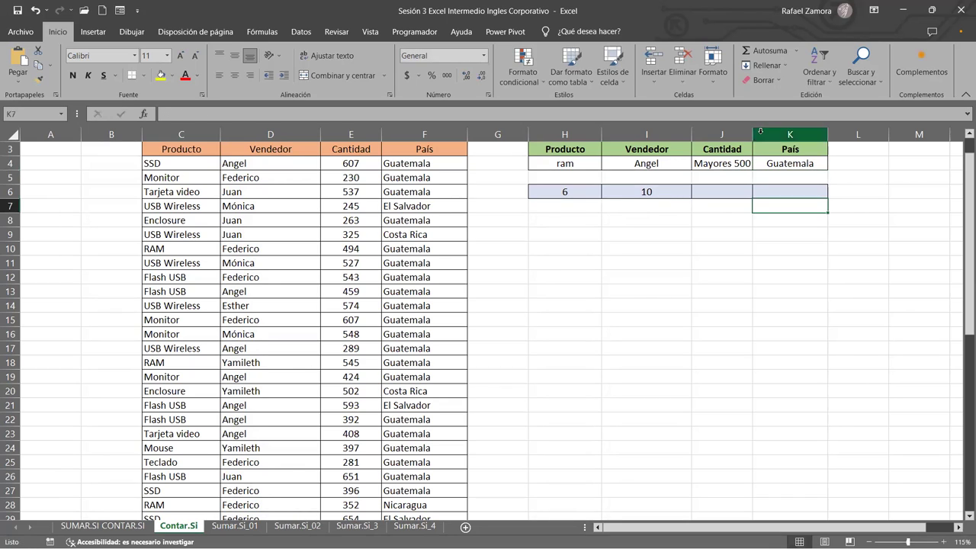
double_click(751, 134)
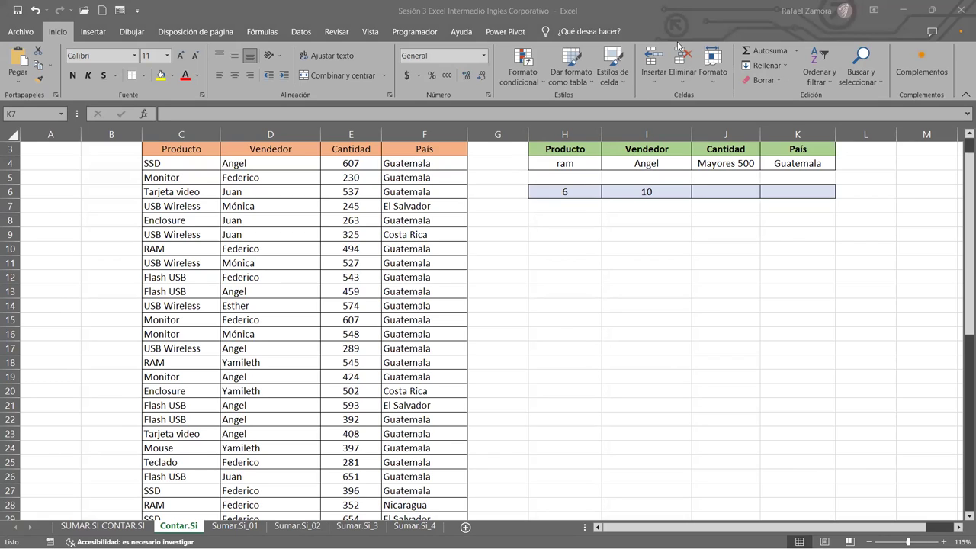
Review the row 6 result cells I6, J6 and K6 and a Cantidad value in column E.
key("Down")
key("Down")
key("Down")
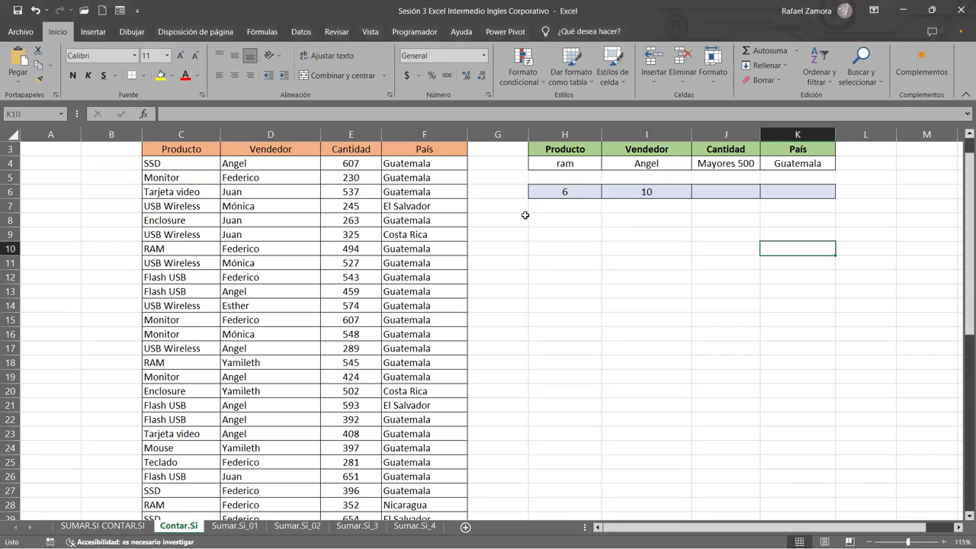
left_click(638, 193)
type("=CONTAR.SI(D4:D53,I4")
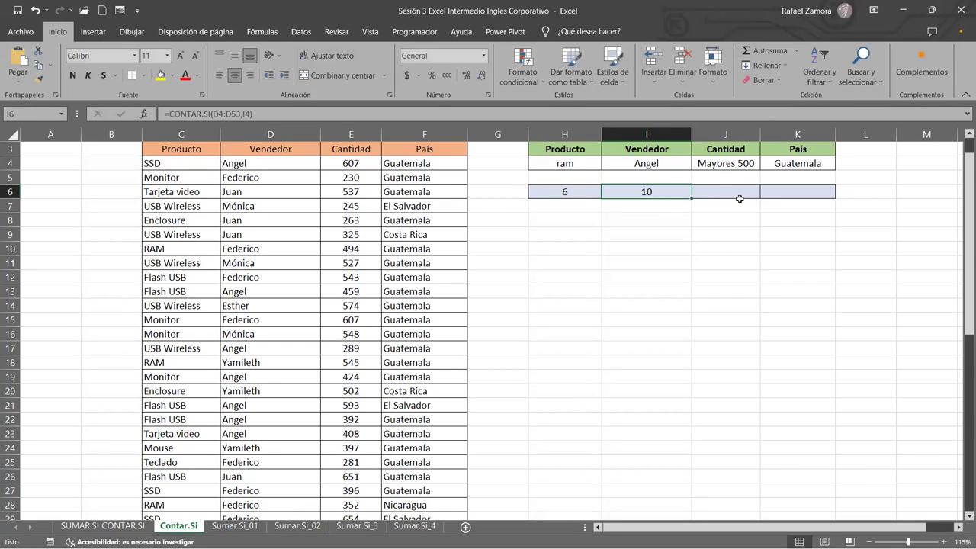
left_click(738, 195)
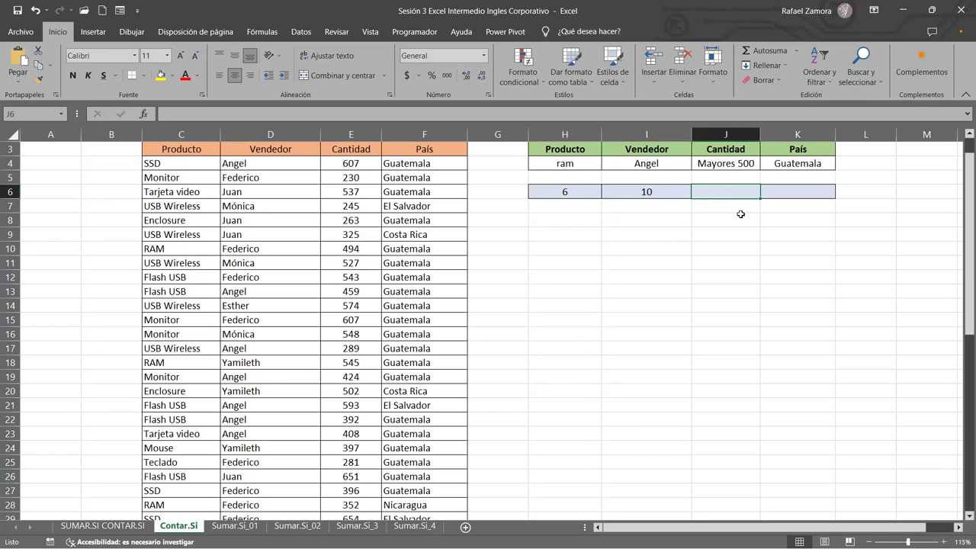
left_click(344, 207)
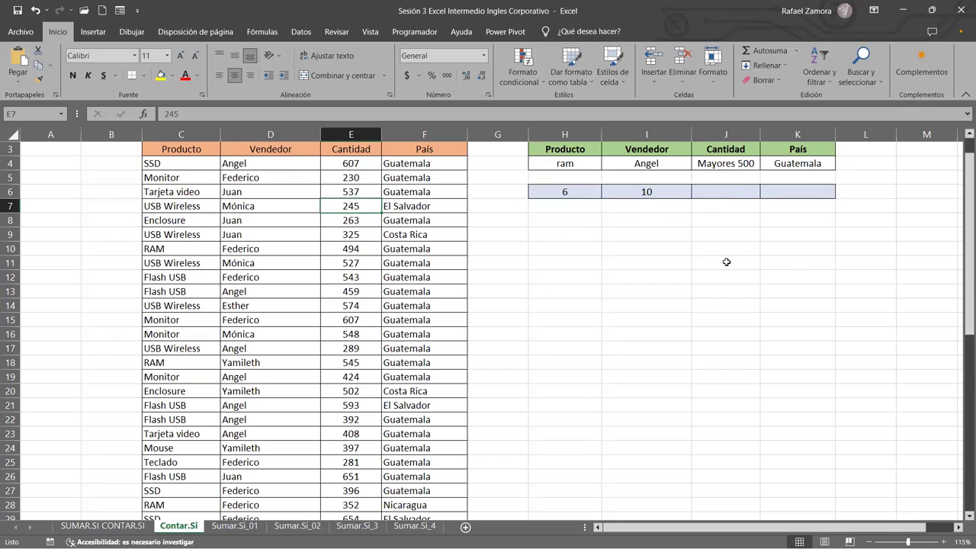
left_click(820, 188)
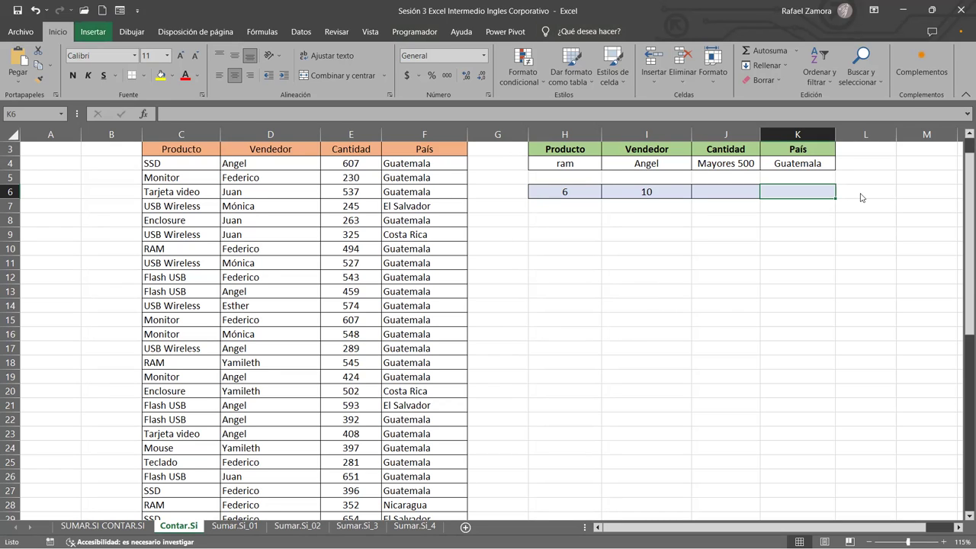
Insert a WordArt title reading EN PRACTICA and move it below the criteria table.
left_click(800, 61)
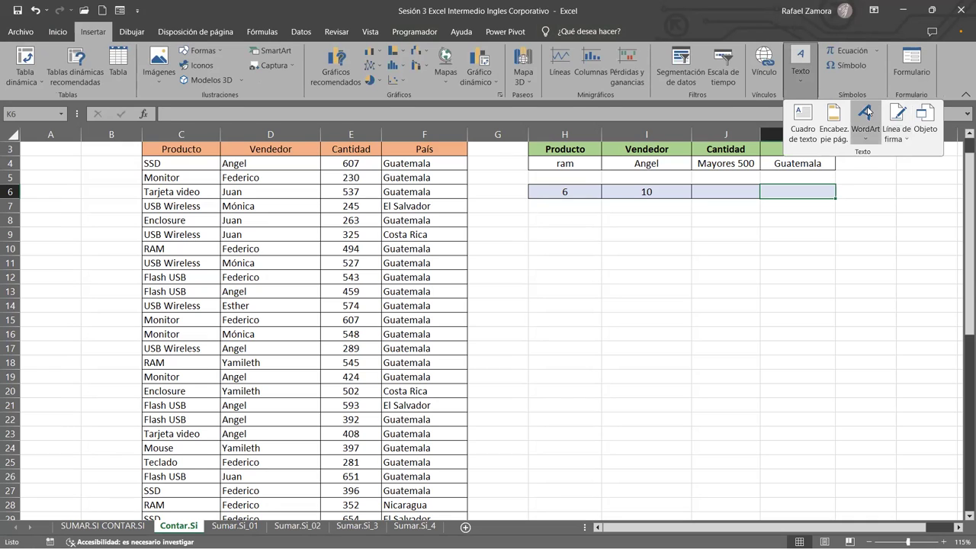
left_click(865, 120)
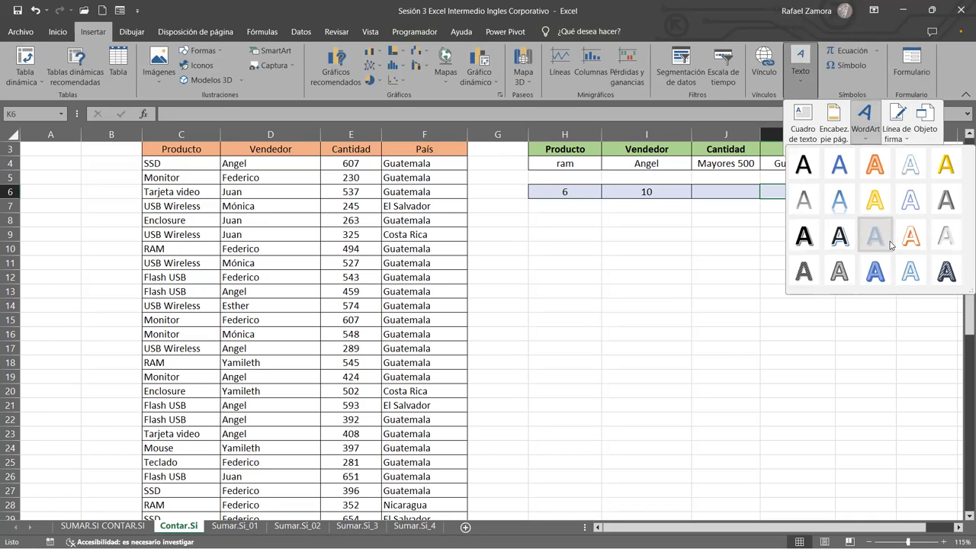
left_click(890, 241)
type("EN PRACTIC")
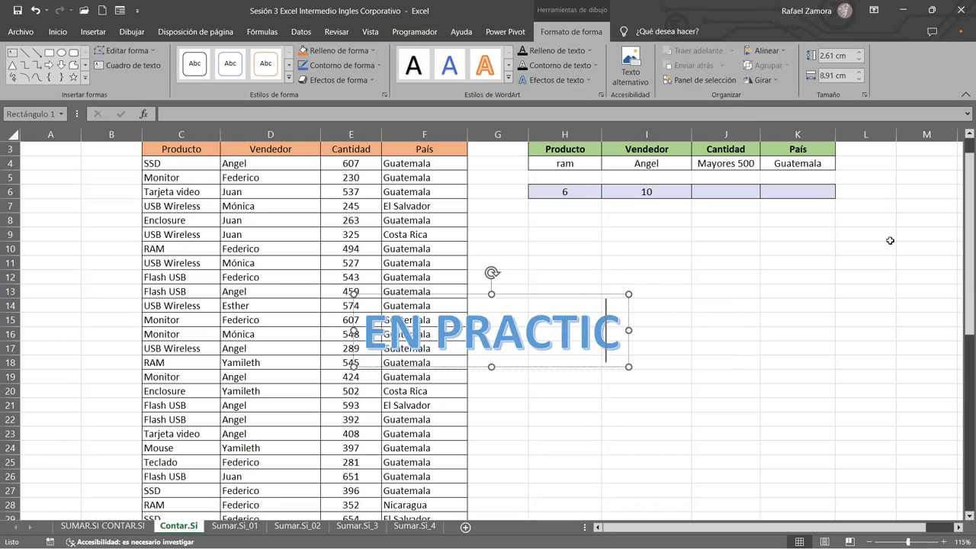
type("A")
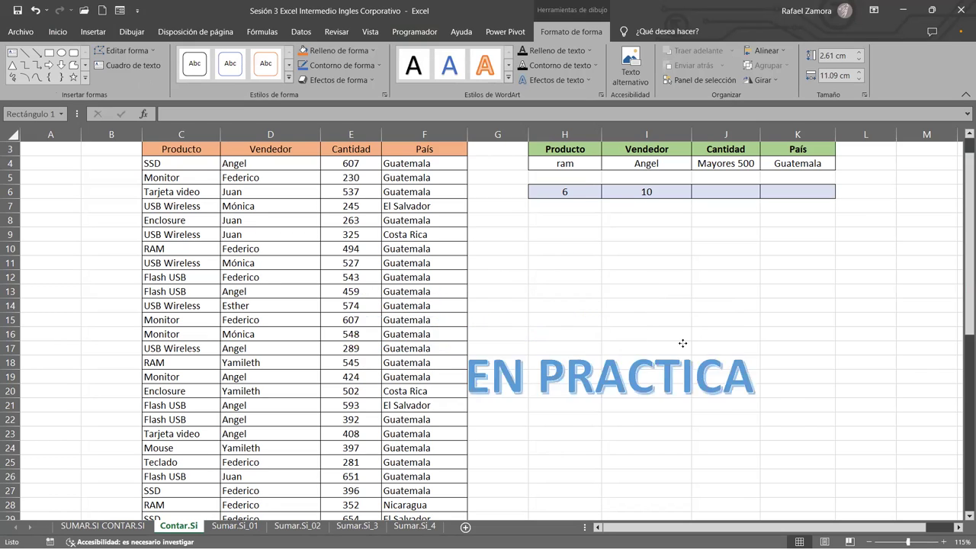
left_click_drag(549, 294, 745, 361)
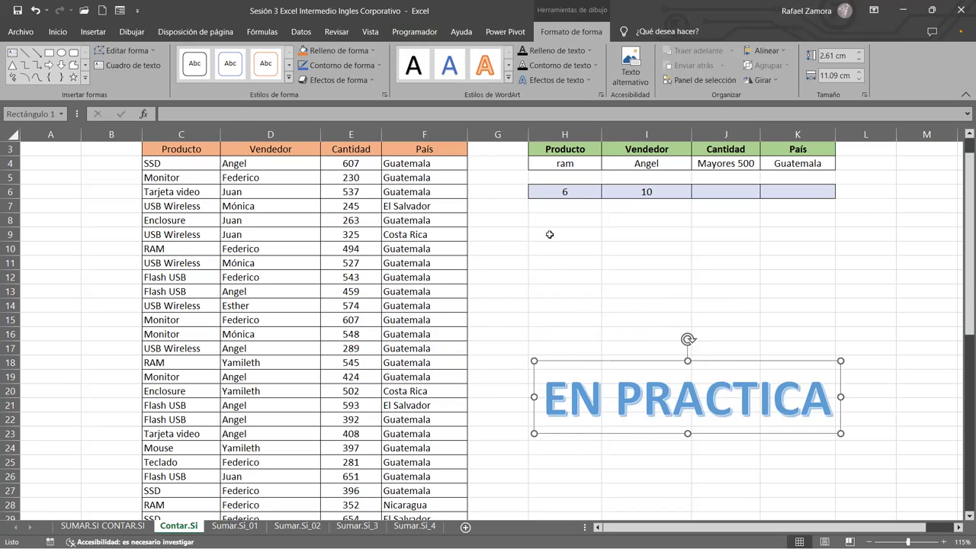
Give the title a dark blue shape fill and yellow text, and nudge it into place.
left_click(345, 52)
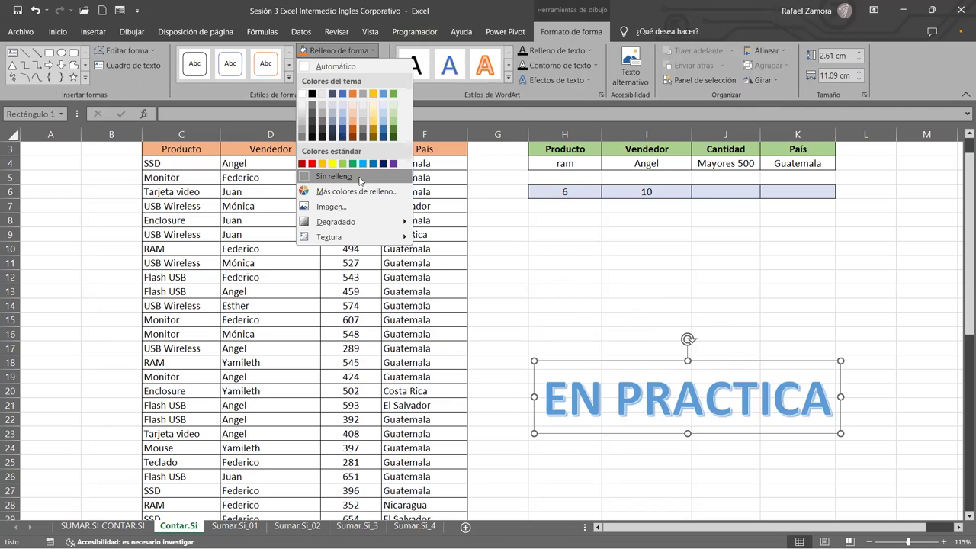
left_click(343, 138)
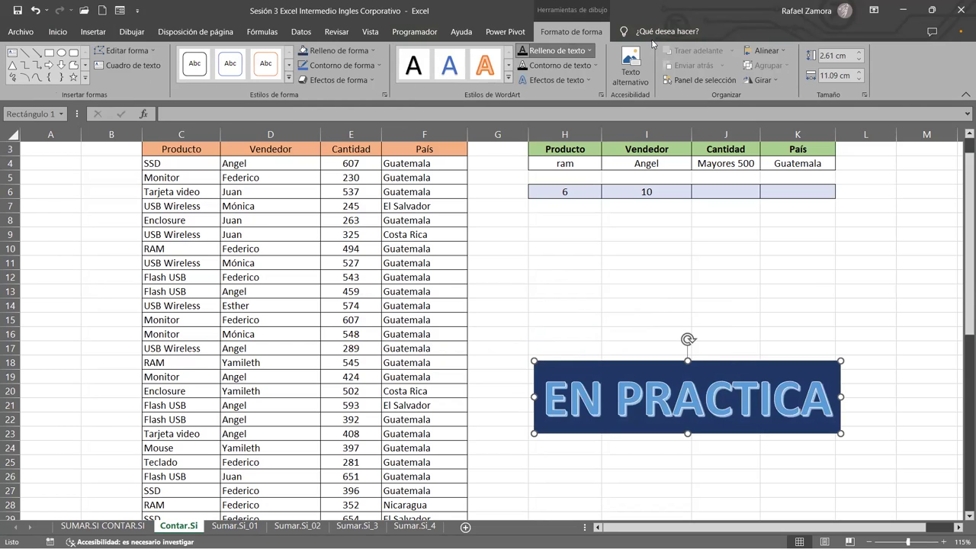
left_click(589, 50)
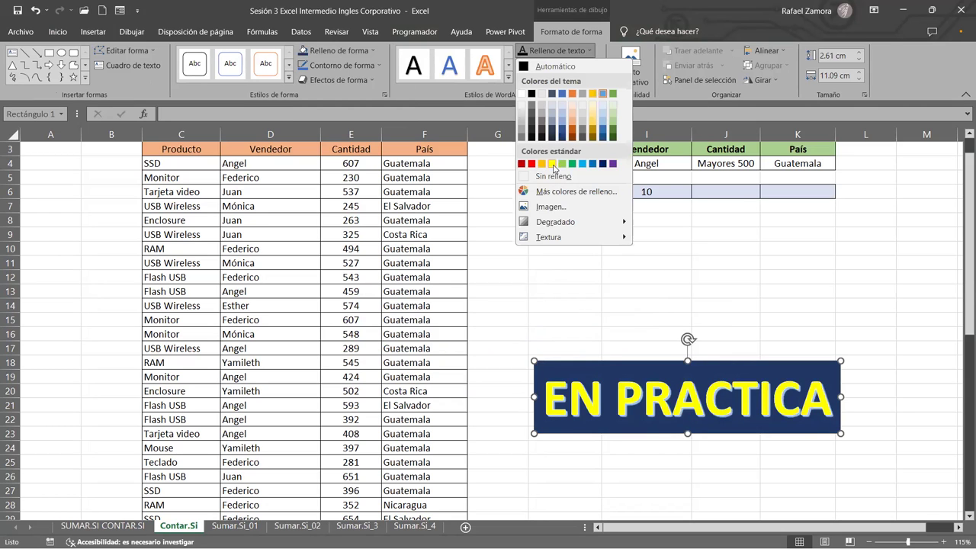
left_click(553, 164)
left_click(904, 348)
mouse_move(803, 362)
left_mouse_down()
mouse_move(826, 355)
mouse_move(798, 345)
left_mouse_up()
left_click(693, 277)
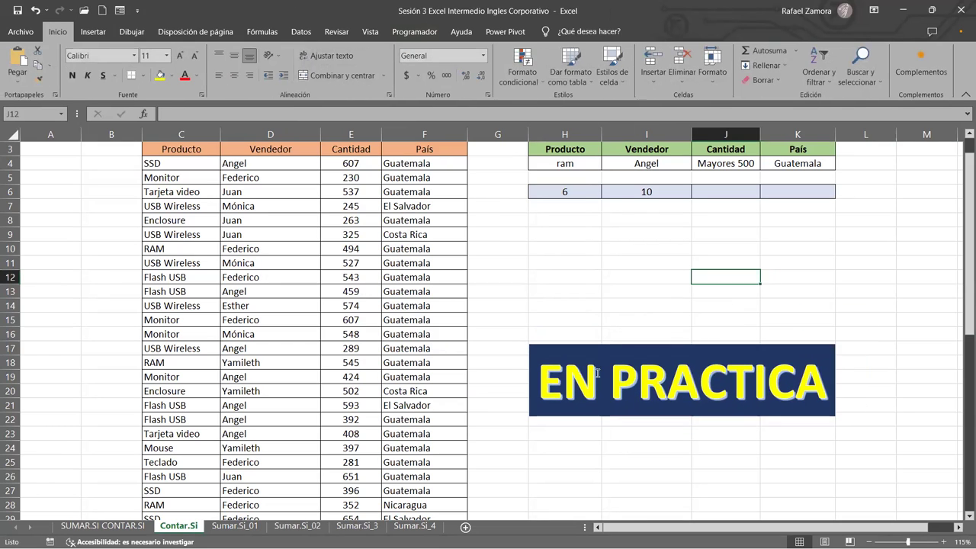
Enter the reference values 43 in K8 and 19 in J8.
left_click(804, 220)
type("43")
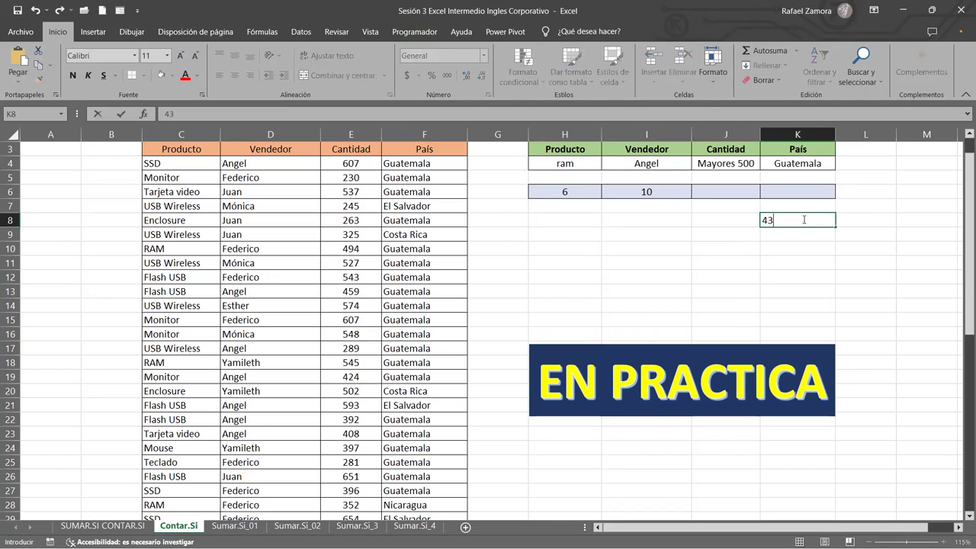
left_click(746, 225)
type("19")
key("Return")
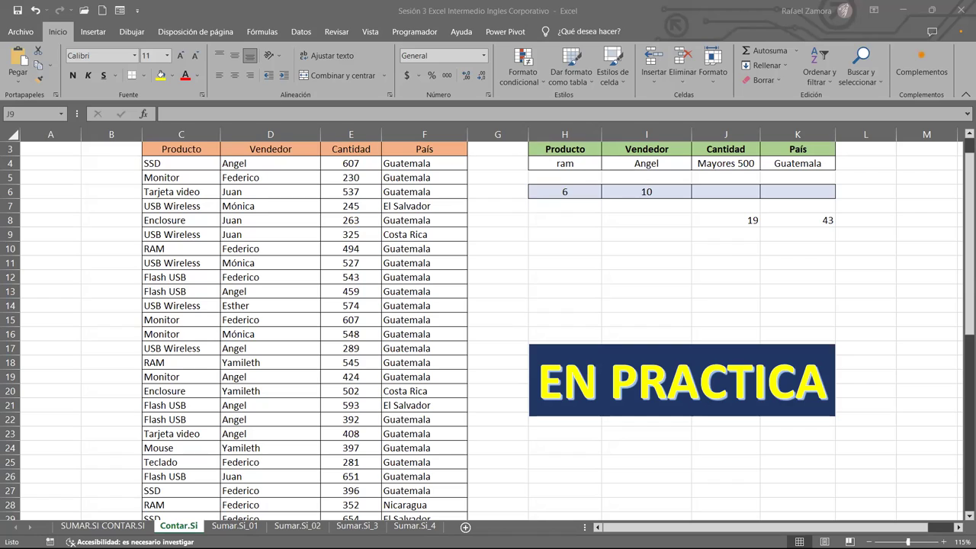
key("alt+Tab")
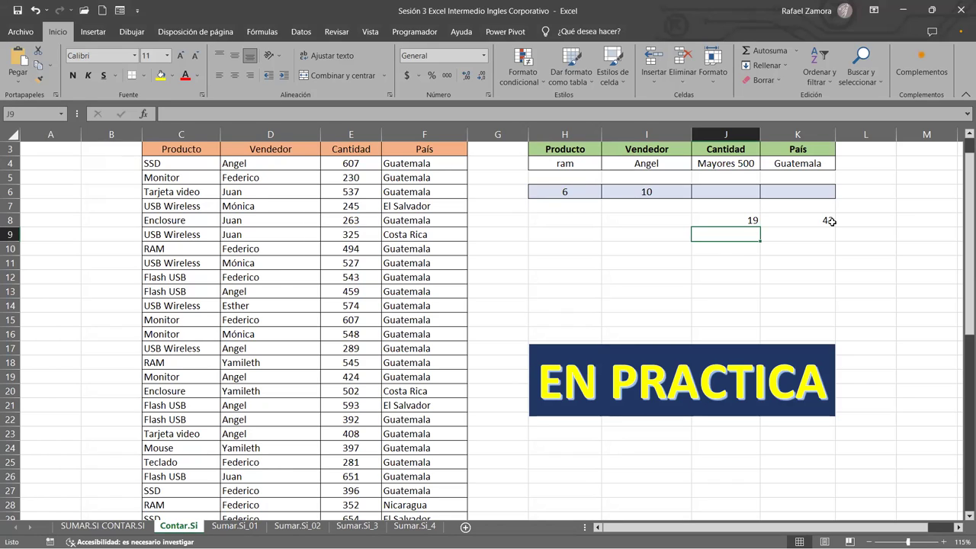
left_click(795, 262)
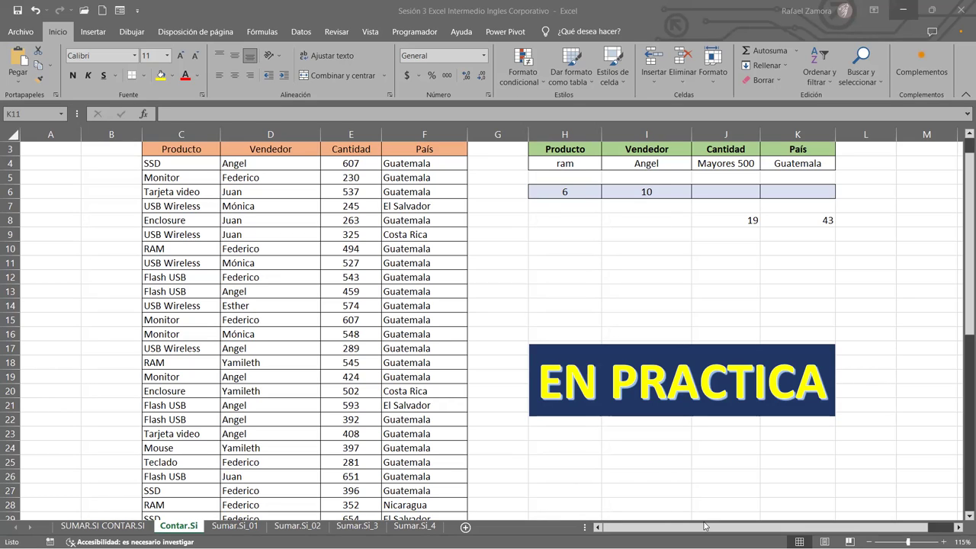
left_click(749, 190)
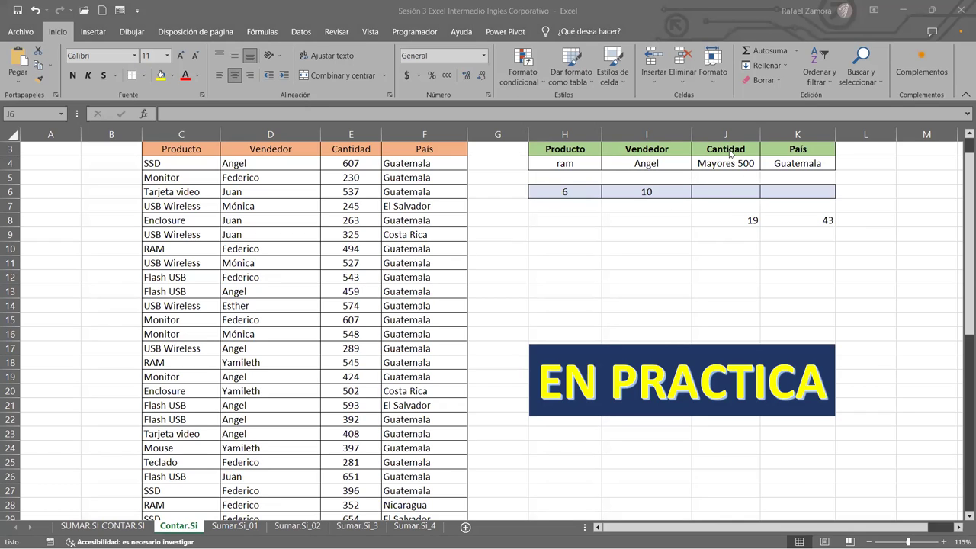
Enter =CONTAR.SI(F4:F53,K4) in K6 to count Guatemala, returning 43 to match the reference.
left_click(816, 192)
type("=")
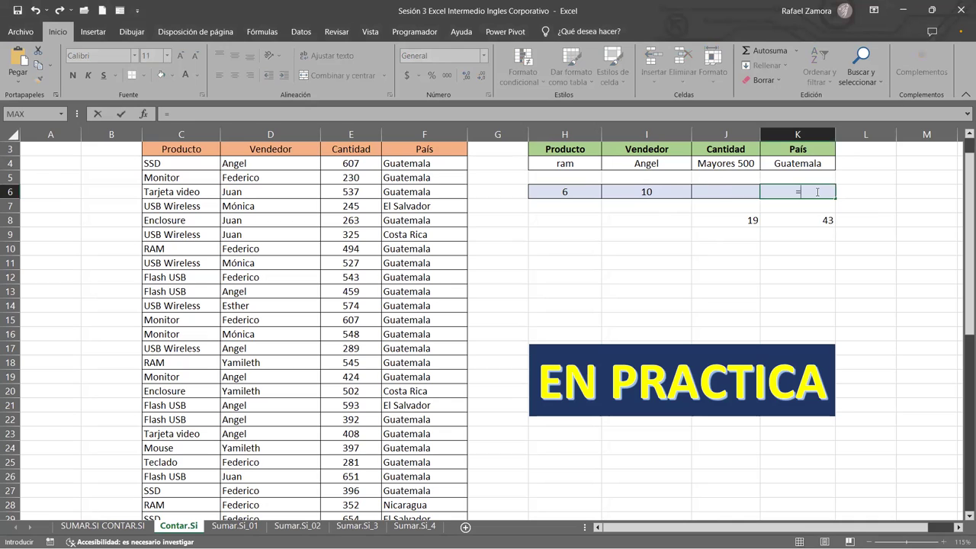
type("CONTAR.")
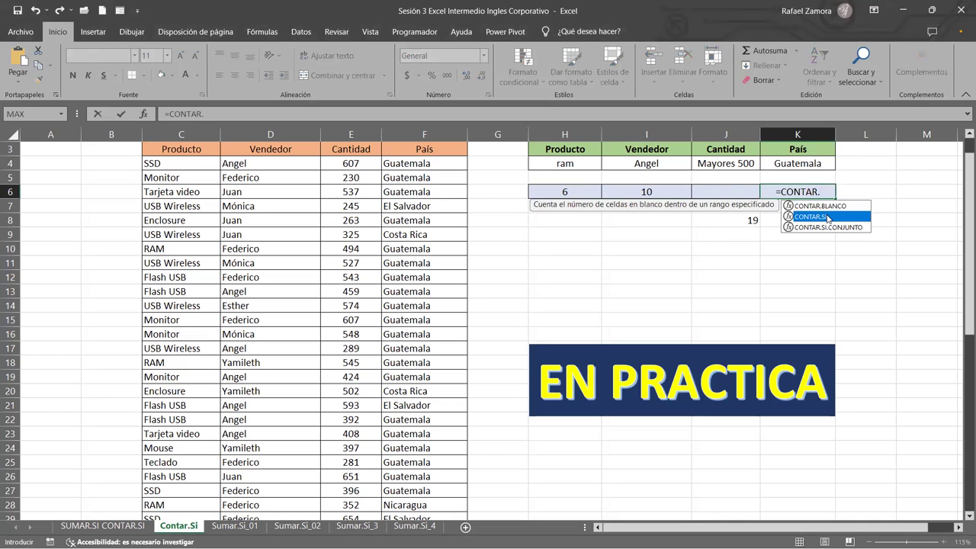
double_click(829, 218)
left_click(431, 166)
key("Up")
key("ctrl+shift+Down")
scroll(432, 169, "up", 8)
scroll(433, 169, "up", 1)
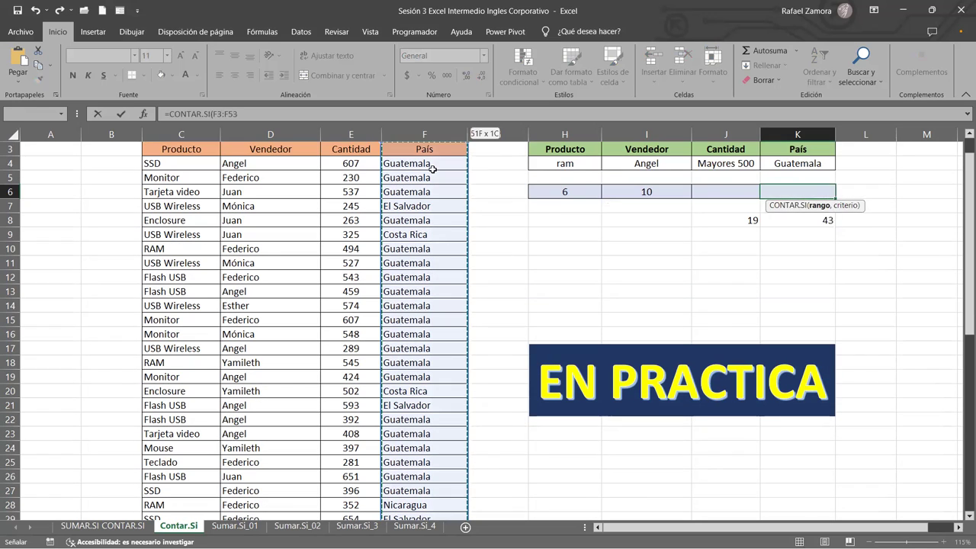
left_click(432, 169, "shift")
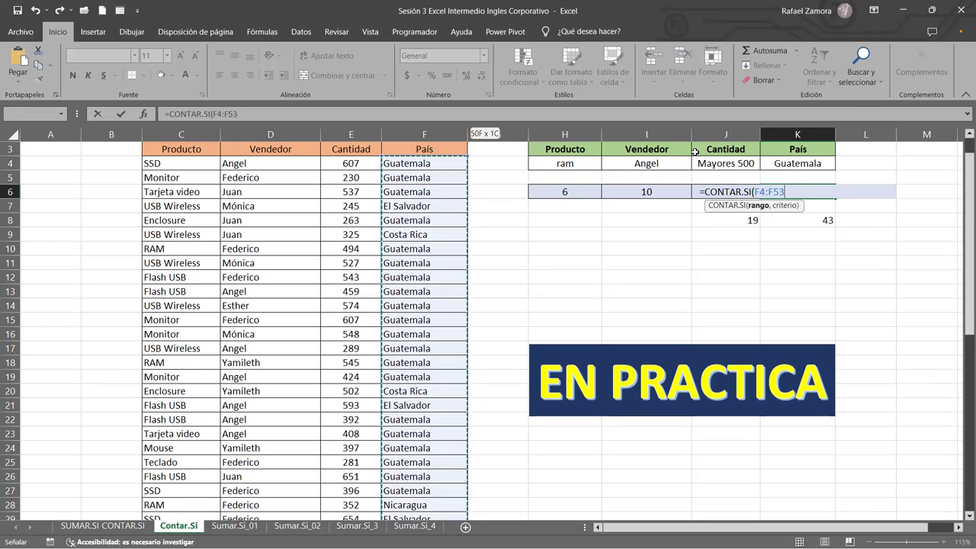
type(",")
left_click(816, 163)
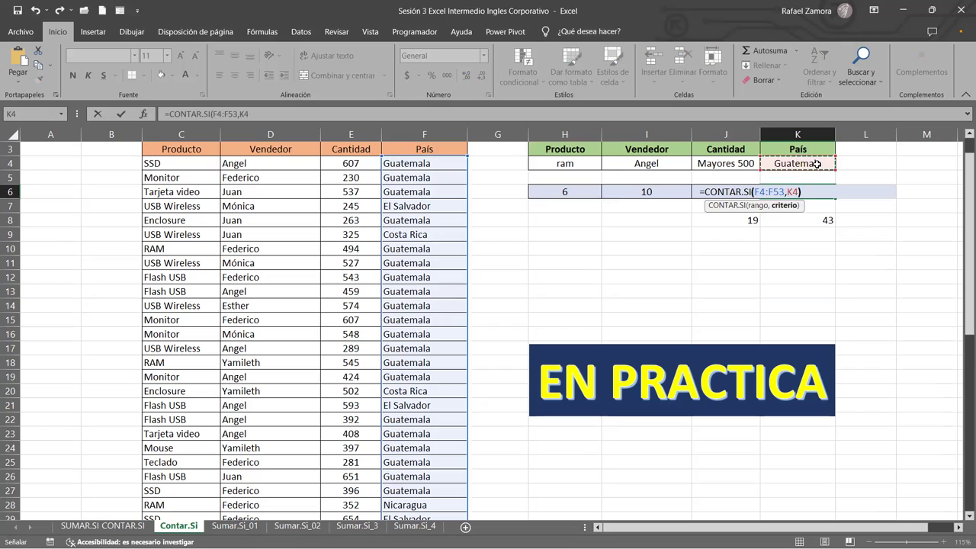
key("Return")
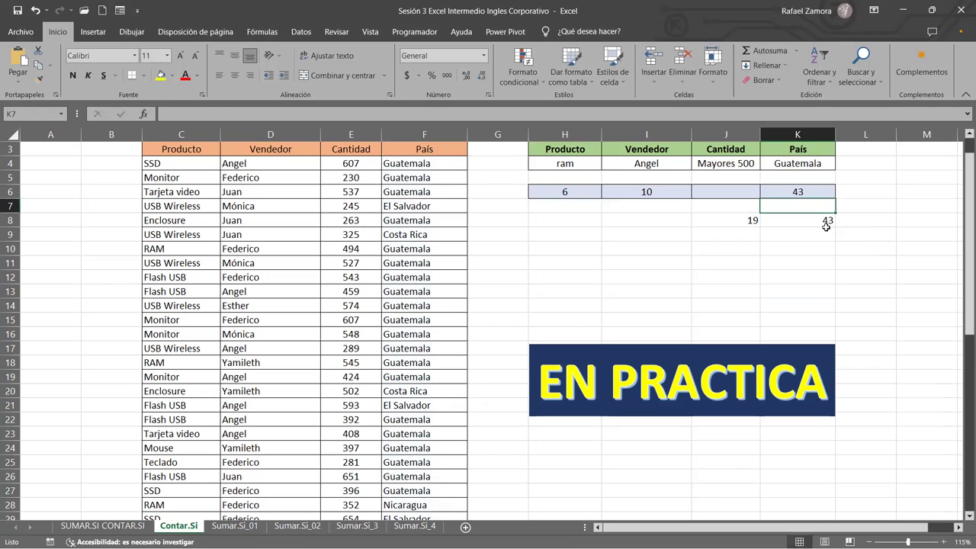
left_click(823, 221)
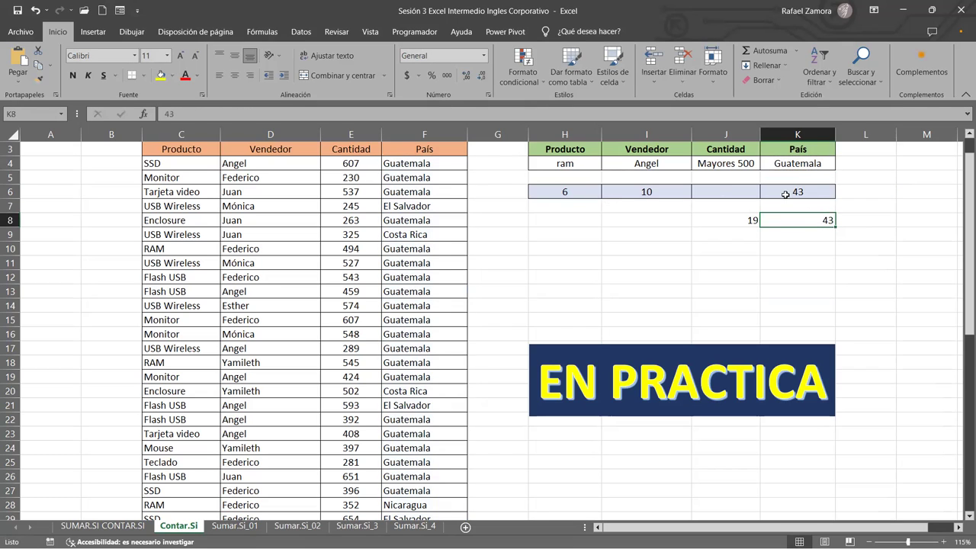
left_click(723, 191)
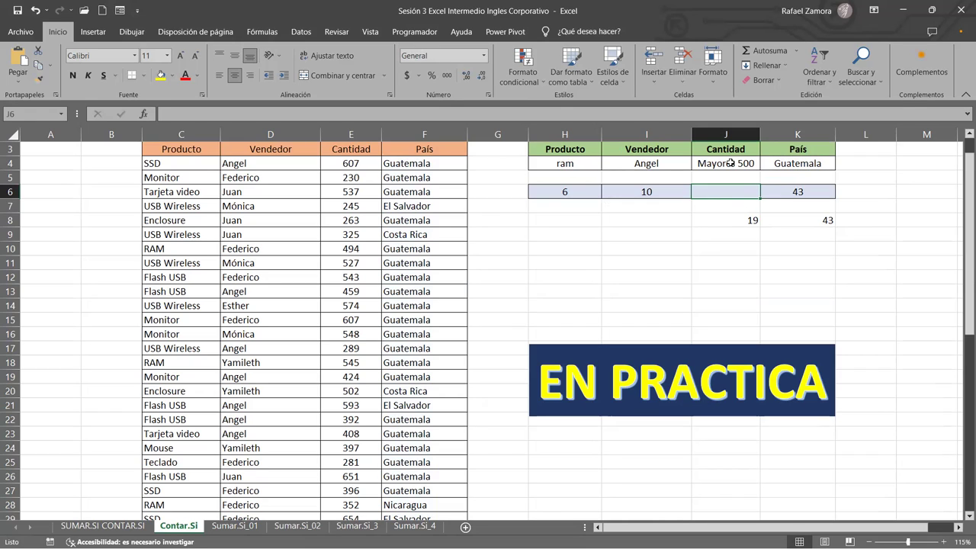
Replace the Cantidad criterion in J4 with >500.
left_click(730, 163)
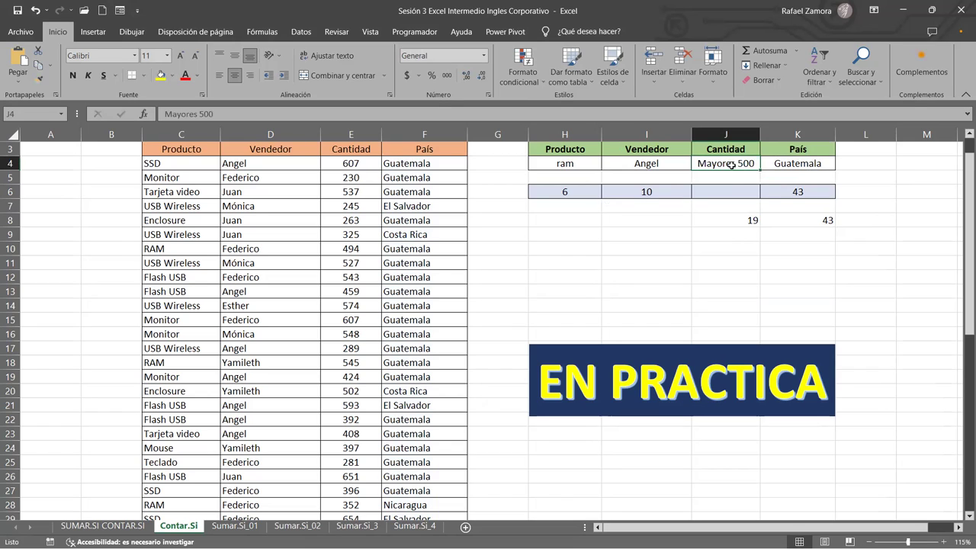
key("BackSpace")
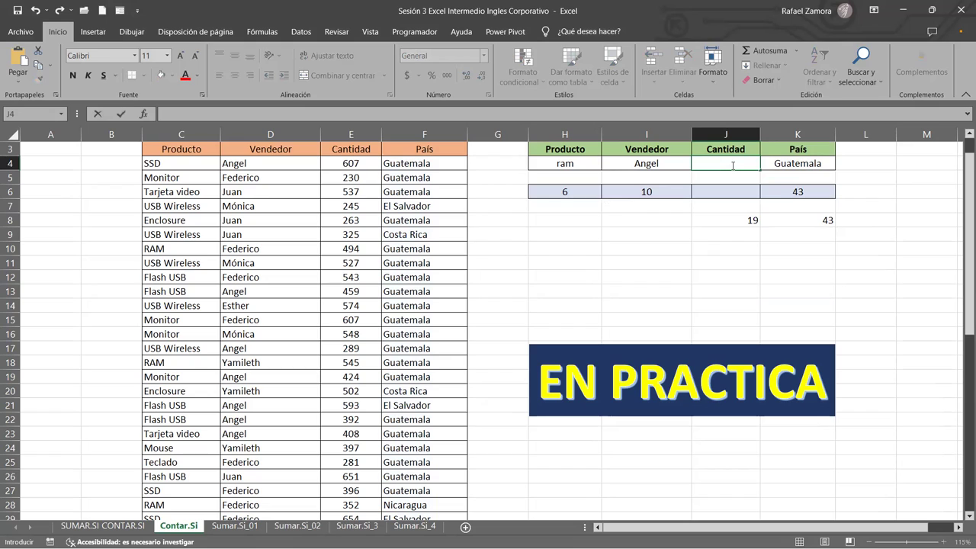
type(">500")
key("Return")
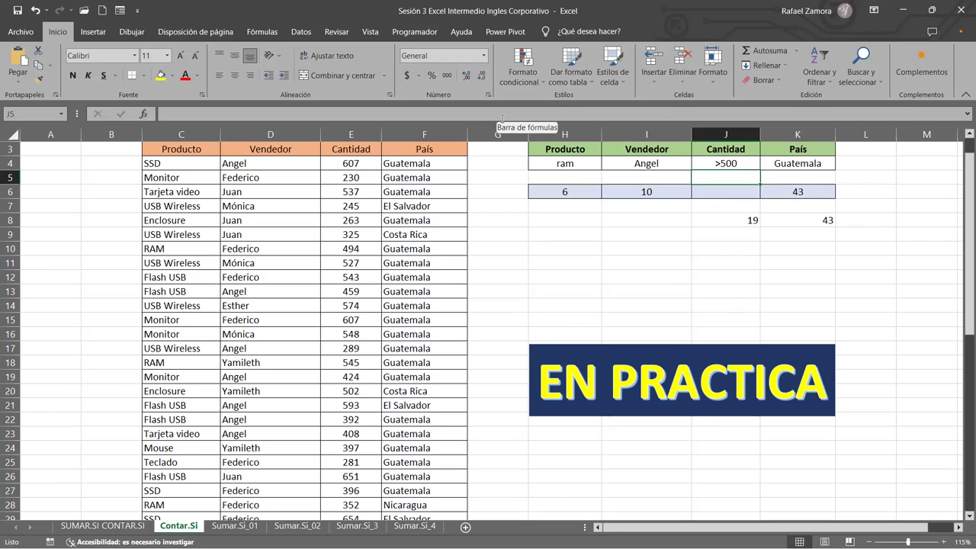
Start the formula =CONTAR.SI( in J6, clearing stray characters.
left_click(730, 196)
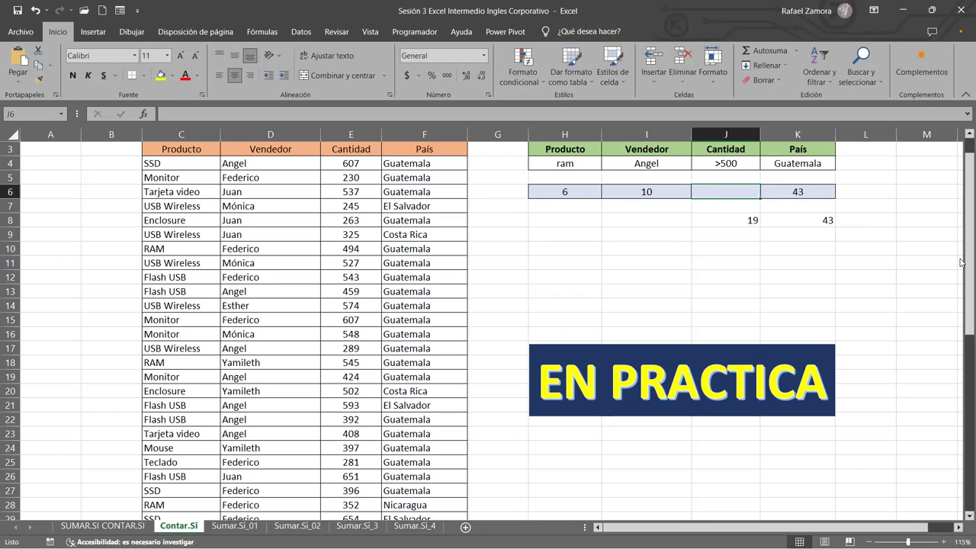
type(")")
key("BackSpace")
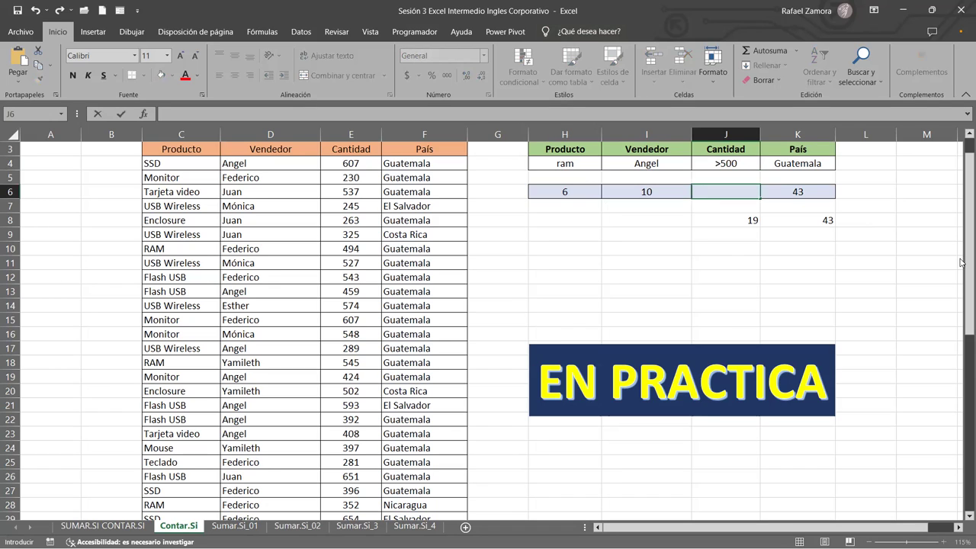
type(">")
key("BackSpace")
type("=")
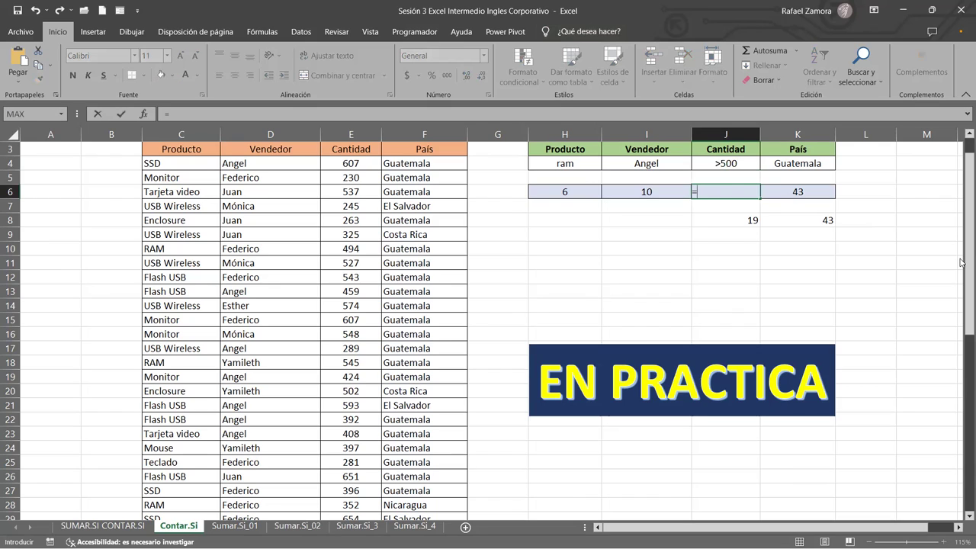
type("CONTAR")
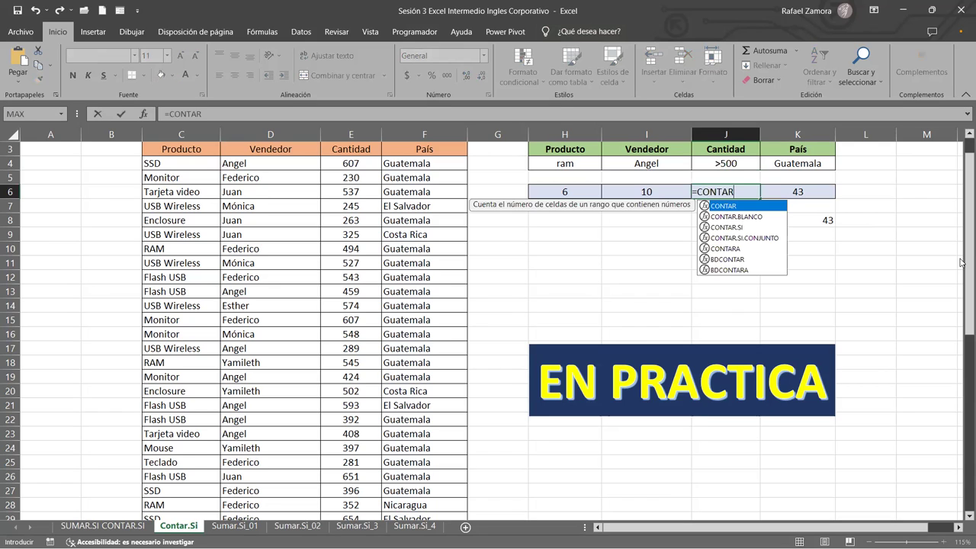
type(".SI(")
Complete J6 as =CONTAR.SI(E4:E53,">500") to count quantities over 500, giving 19.
left_click(363, 163)
key("ctrl+shift+Down")
key("ctrl+BackSpace")
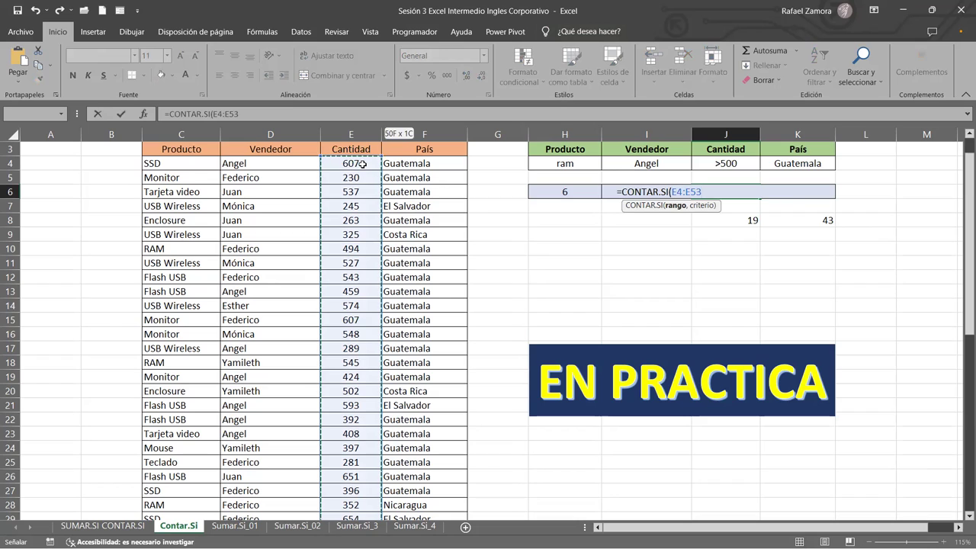
type(",")
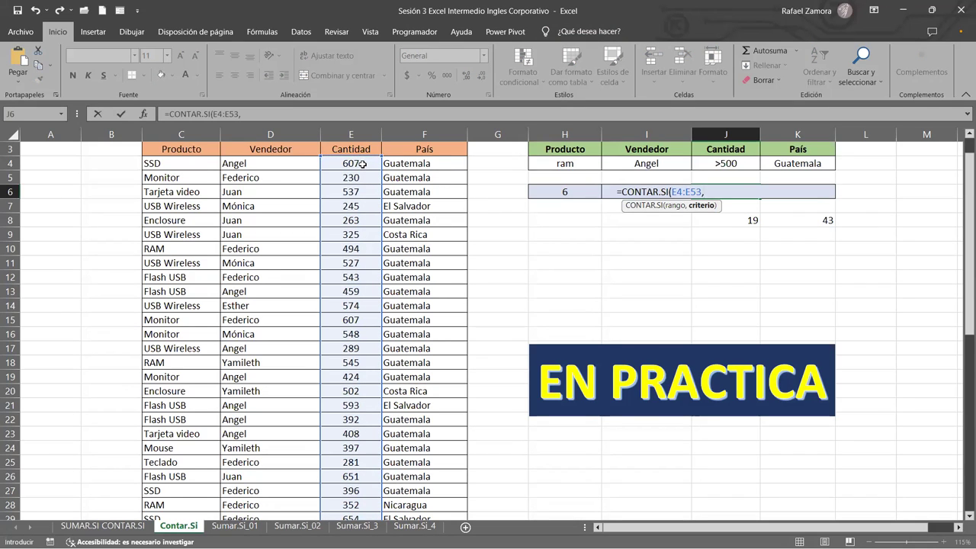
type("\"")
type(">2")
key("BackSpace")
type("500\")")
key("Return")
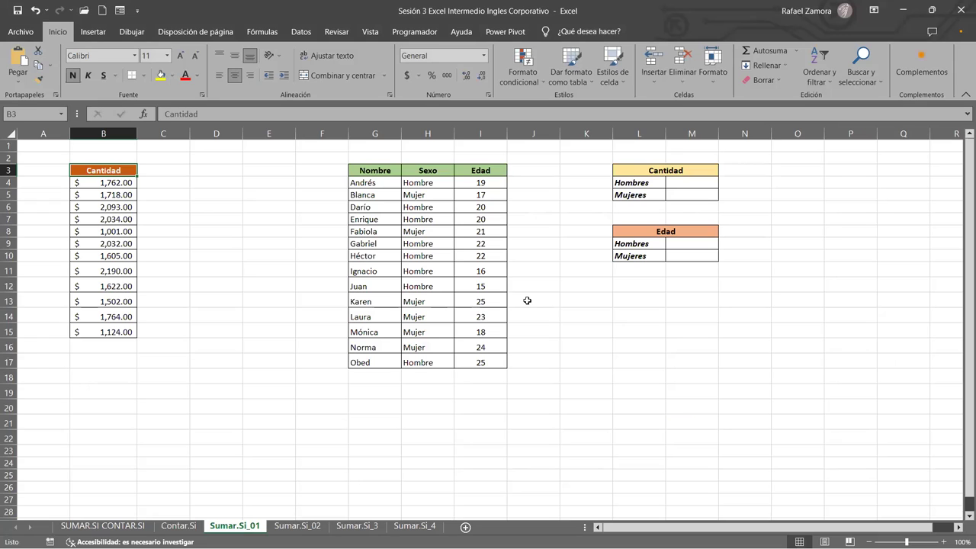
left_click(178, 525)
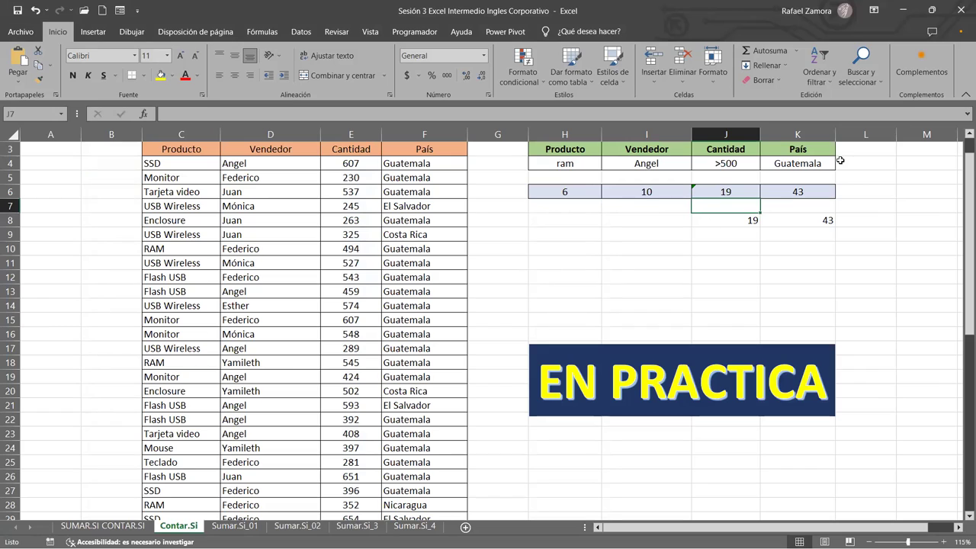
left_click(873, 249)
left_click(590, 162)
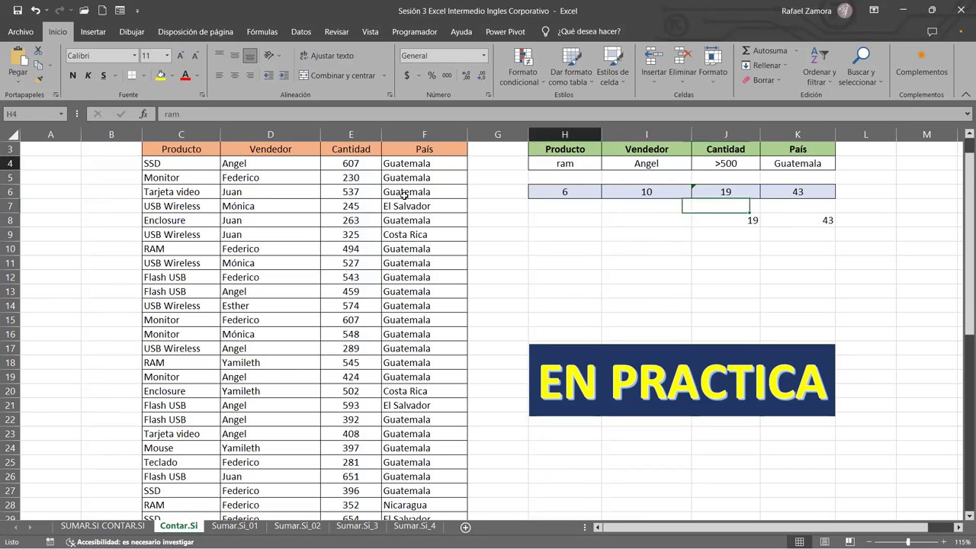
left_click(577, 262)
left_click(646, 333)
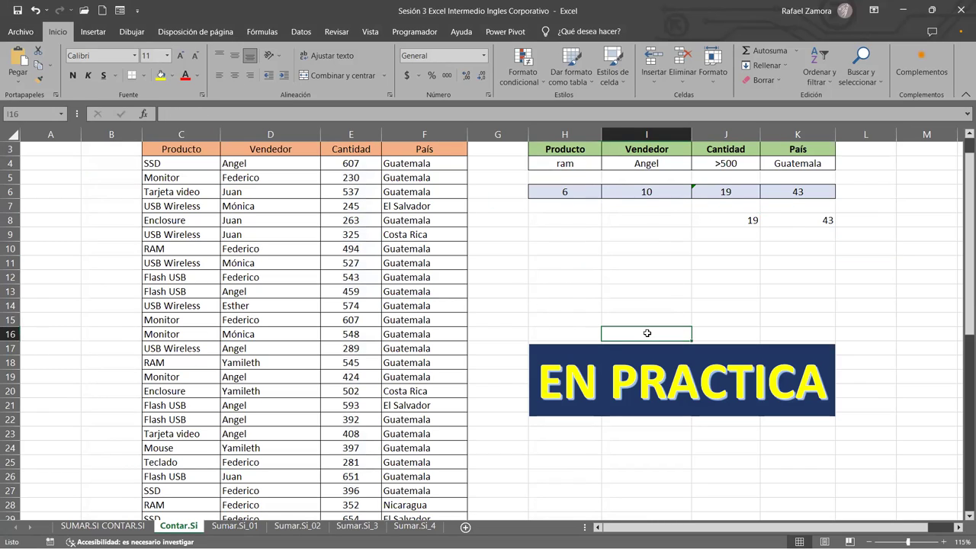
left_click(564, 331)
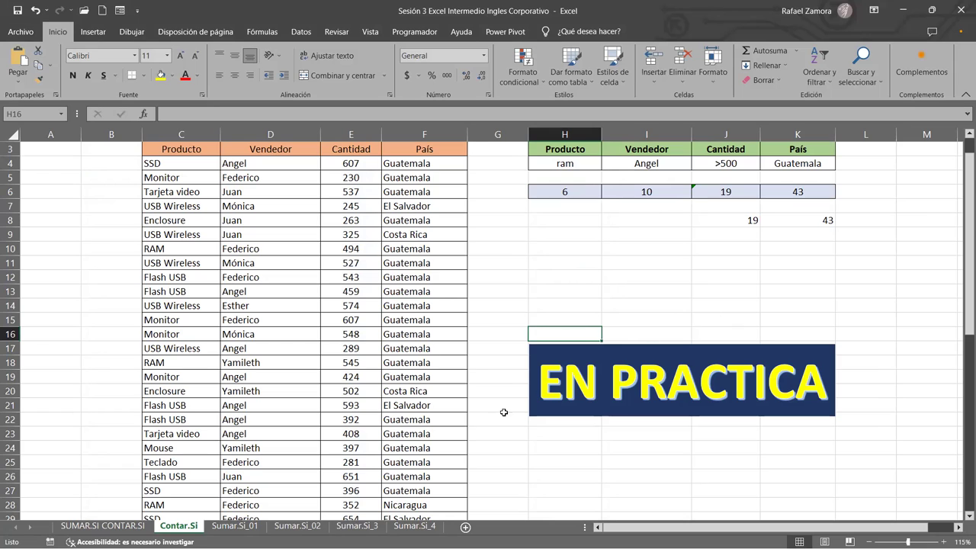
left_click(229, 527)
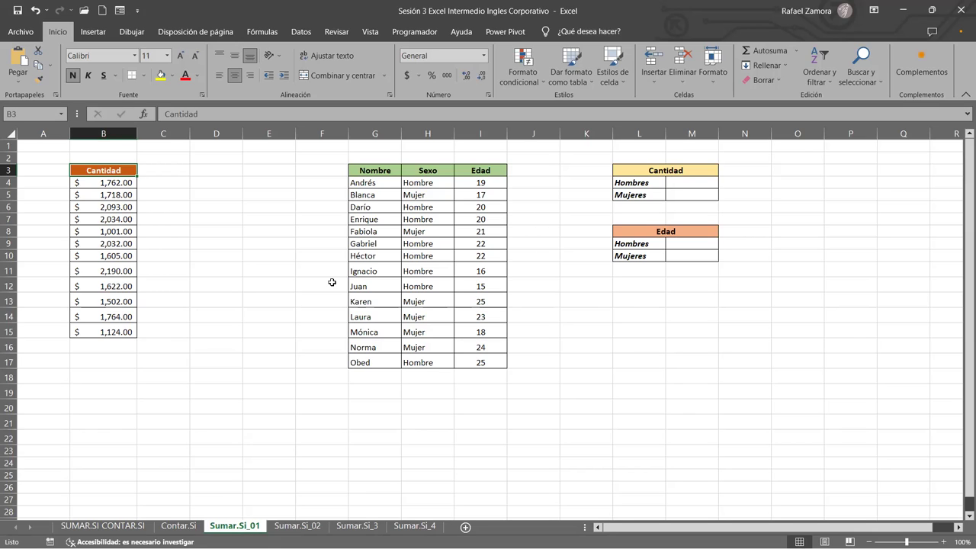
Start an addition formula in B17 with the amounts B4 through B7.
left_click(141, 379)
left_click(109, 375)
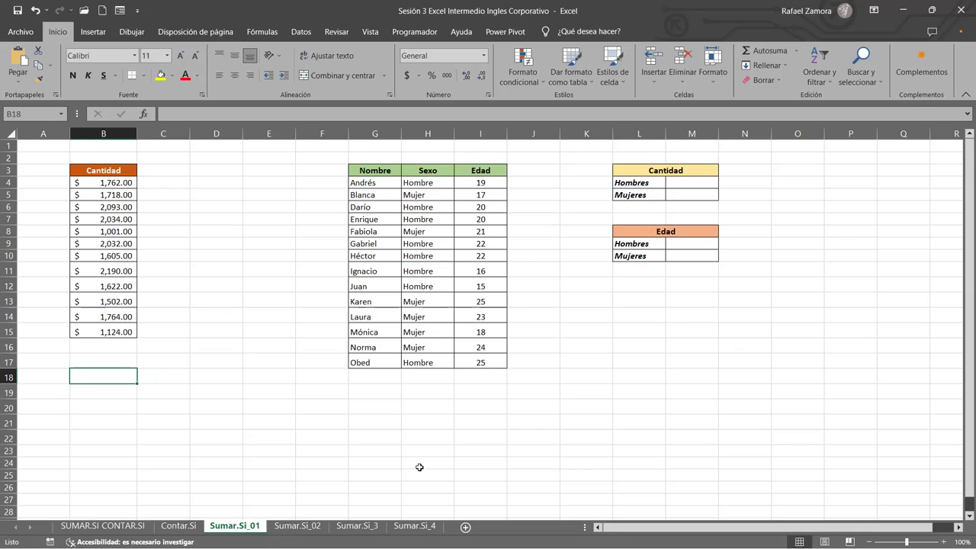
left_click(118, 361)
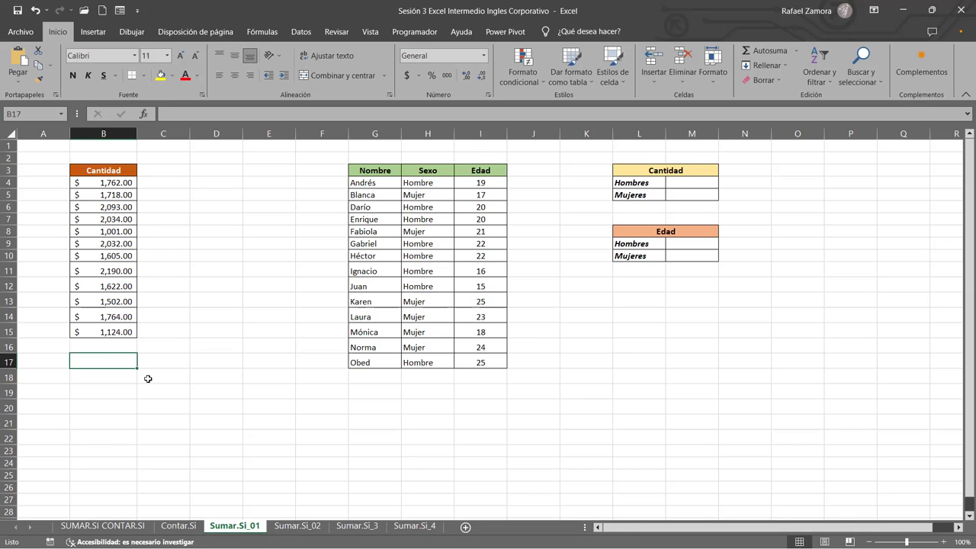
type(")")
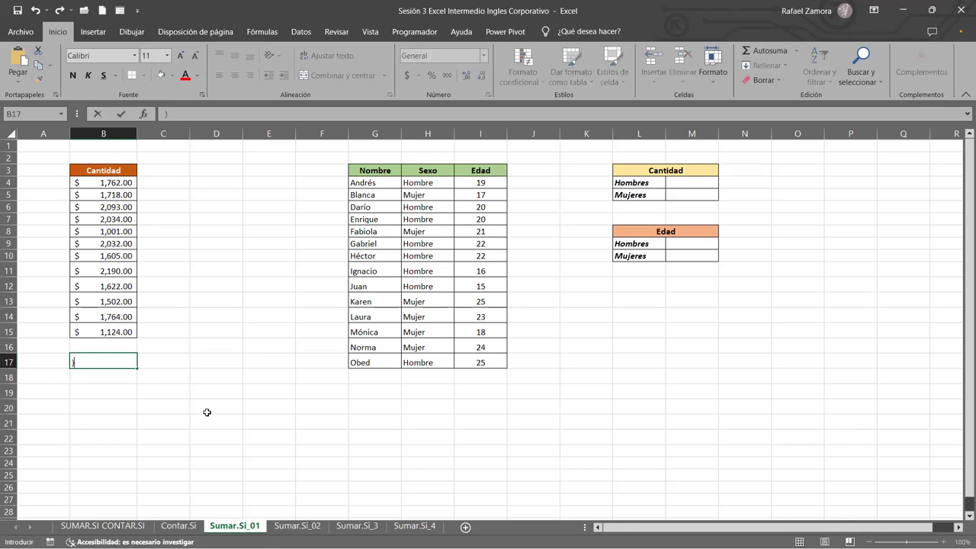
key("BackSpace")
type("=")
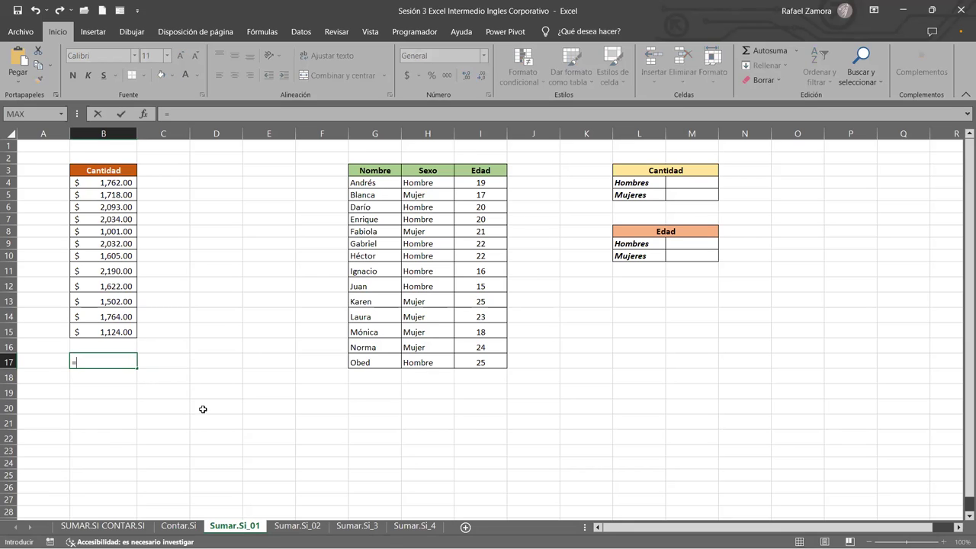
left_click(104, 182)
type("+")
left_click(105, 194)
type("+")
left_click(109, 207)
left_click(111, 219)
Add B8 through B15 to the B17 formula and confirm it, totalling $20,447.00.
left_click(112, 231)
left_click(112, 243)
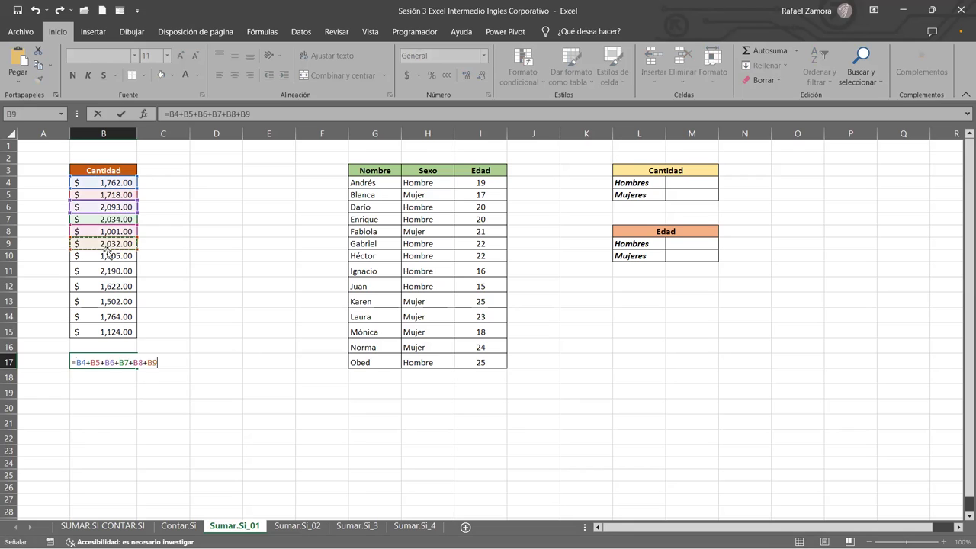
left_click(116, 267)
type("+")
left_click(114, 256)
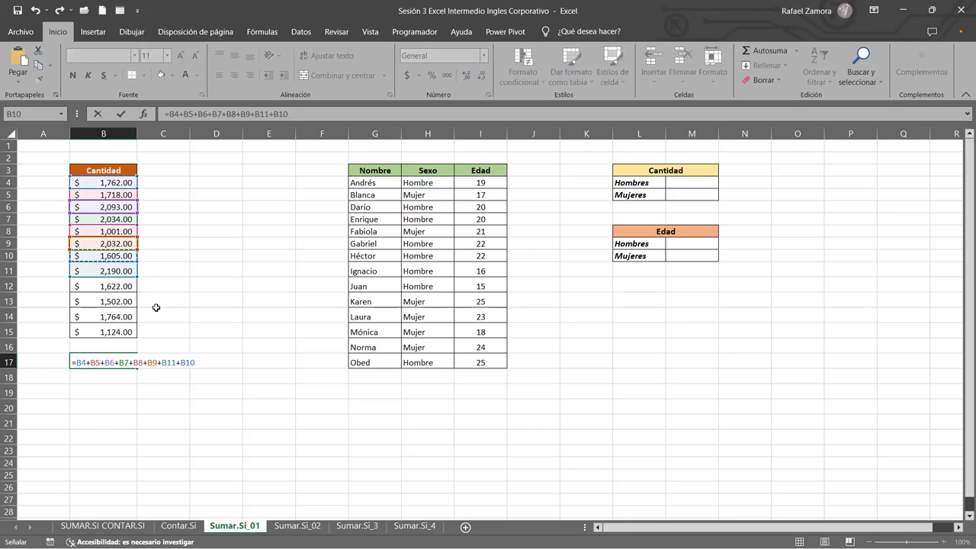
type("+")
left_click(116, 286)
left_click(115, 301)
left_click(114, 316)
type("+")
left_click(115, 330)
key("Return")
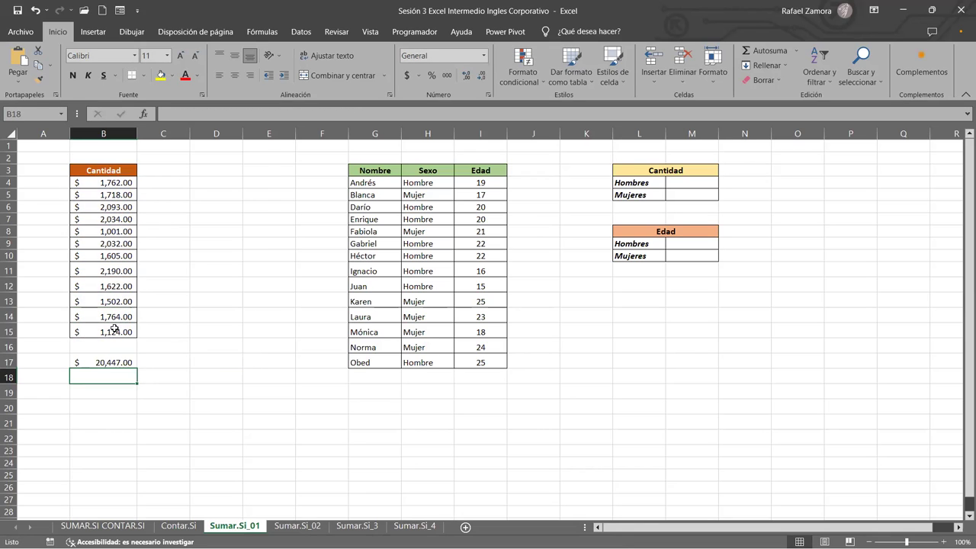
Enter =SUMA(B4:B15) in B18 and clear the stray entry left in B19.
type("=")
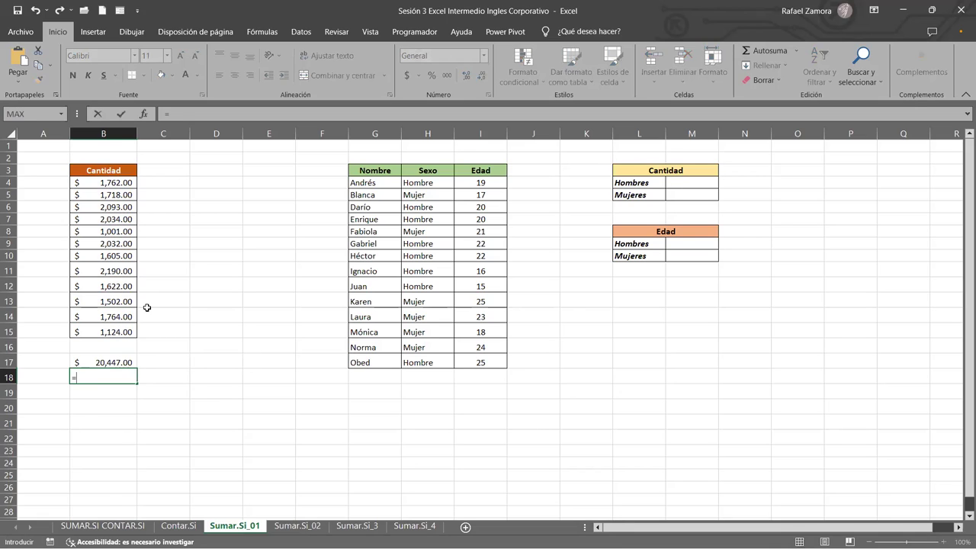
type("SUM")
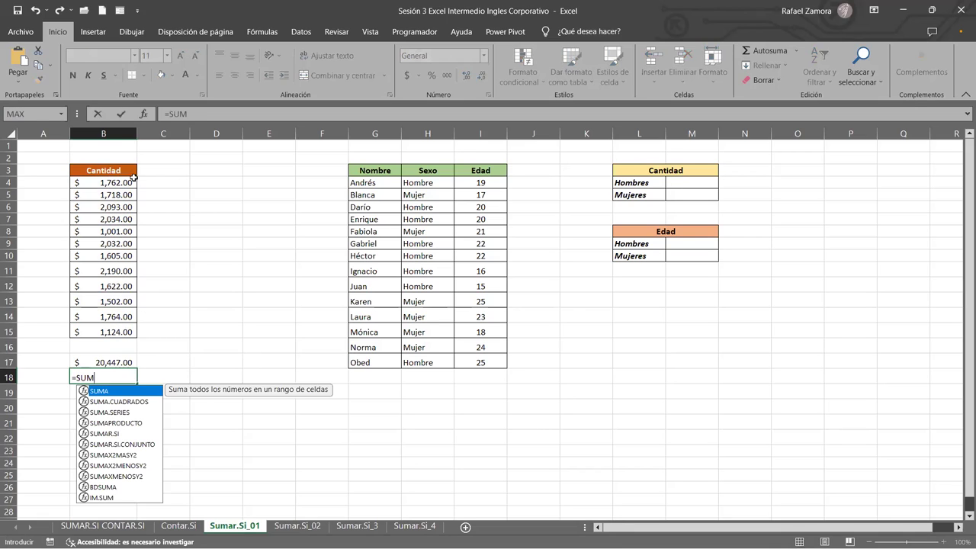
key("Tab")
left_click_drag(130, 183, 116, 328)
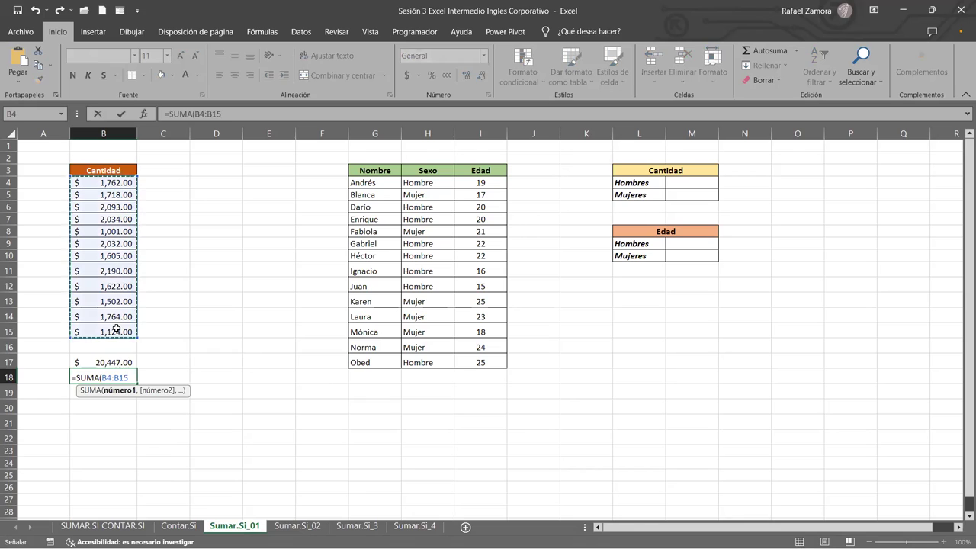
key("Return")
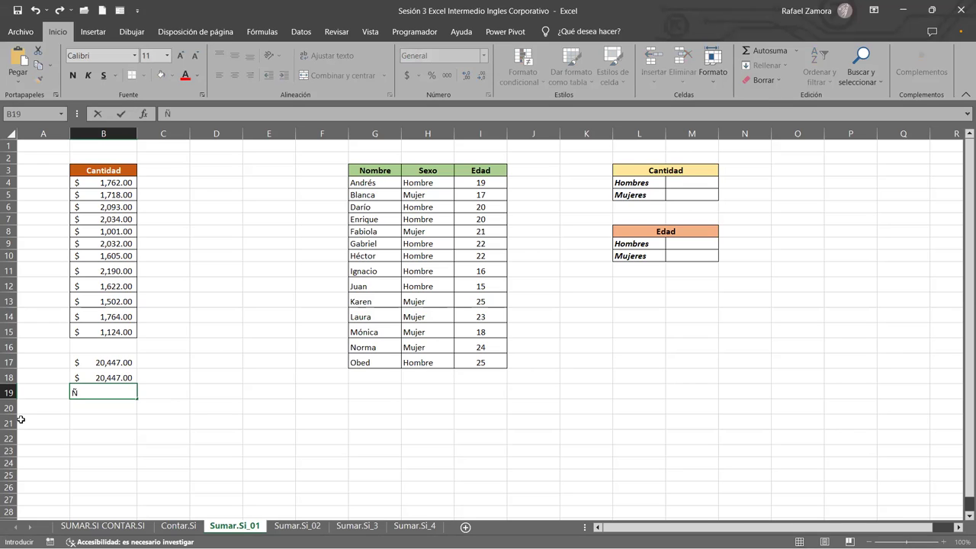
key("Return")
key("Up")
key("BackSpace")
AutoSum the amounts into B16, then move the B16:B18 totals down to B18:B20.
left_click(128, 346)
left_click(764, 51)
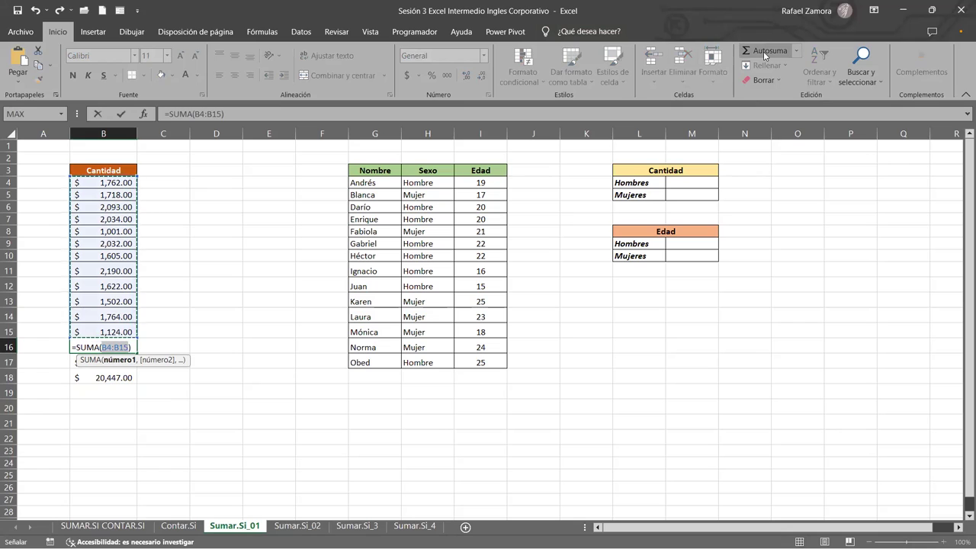
key("Return")
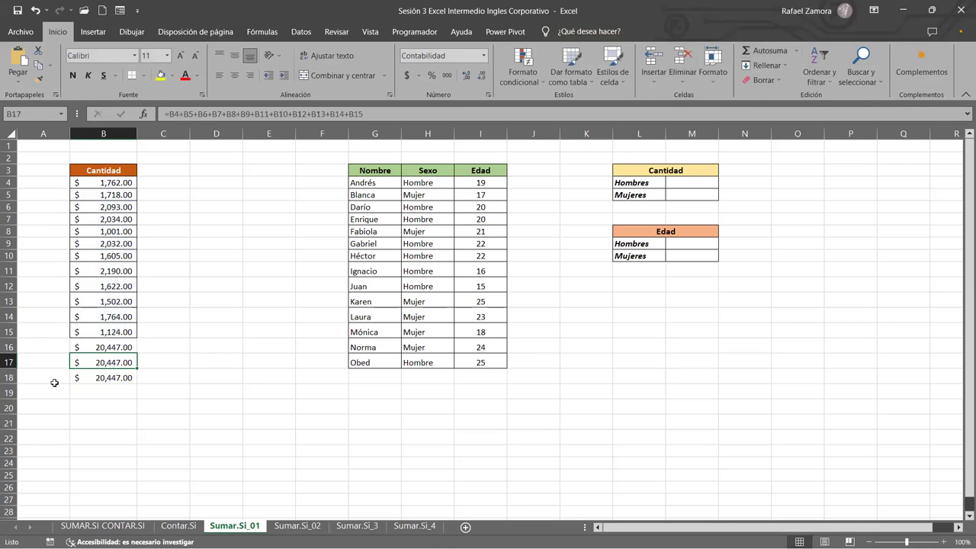
left_click_drag(103, 351, 113, 383)
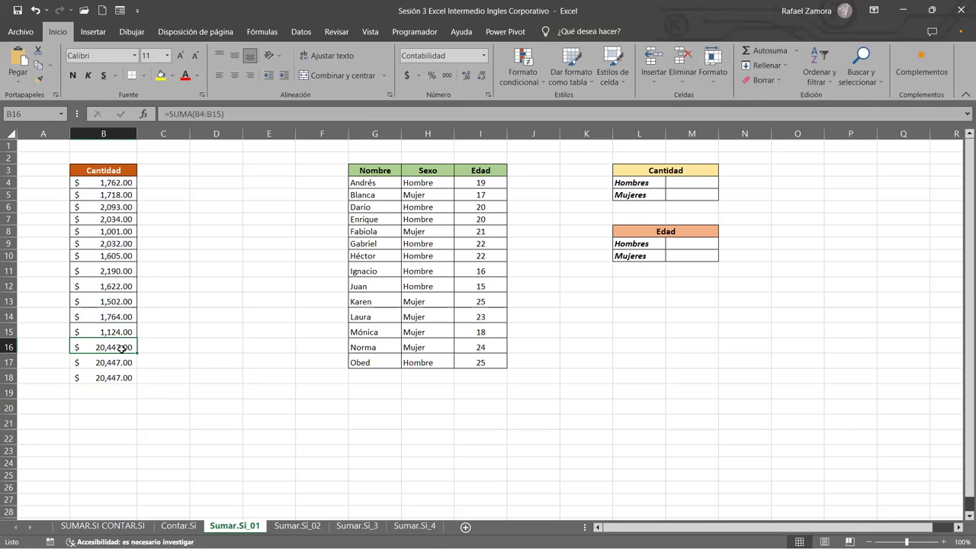
left_click_drag(113, 383, 113, 413)
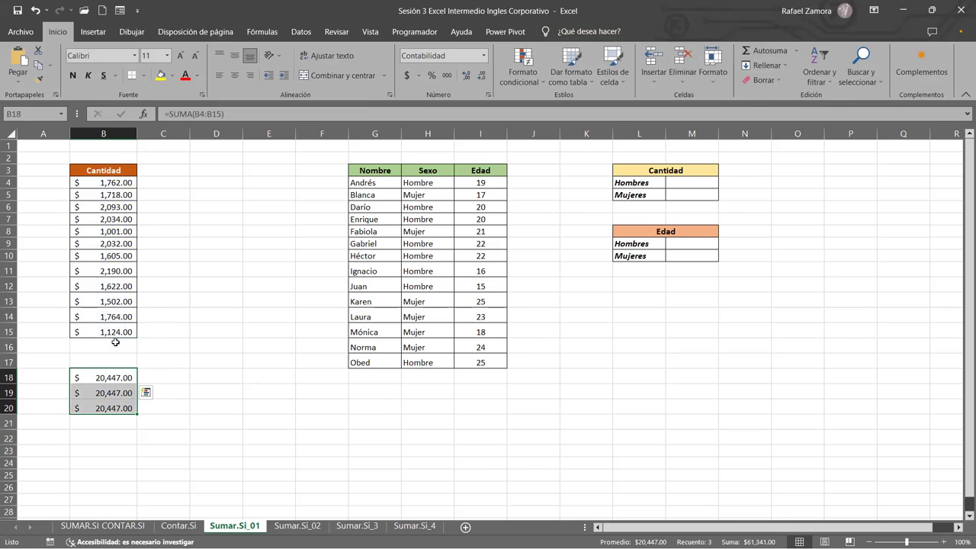
left_click(117, 341)
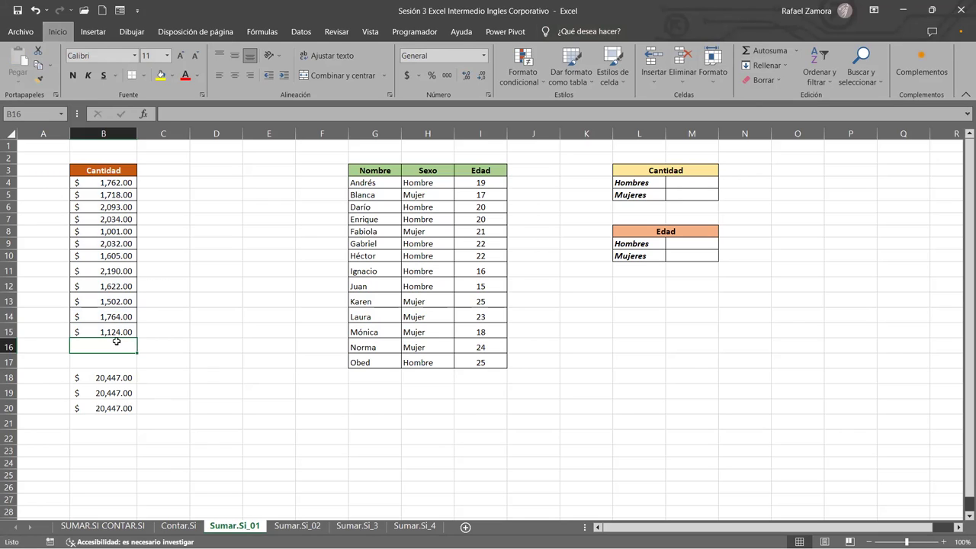
Insert an Alt+= automatic SUMA(B4:B15) total in B16.
key("alt")
key("Escape")
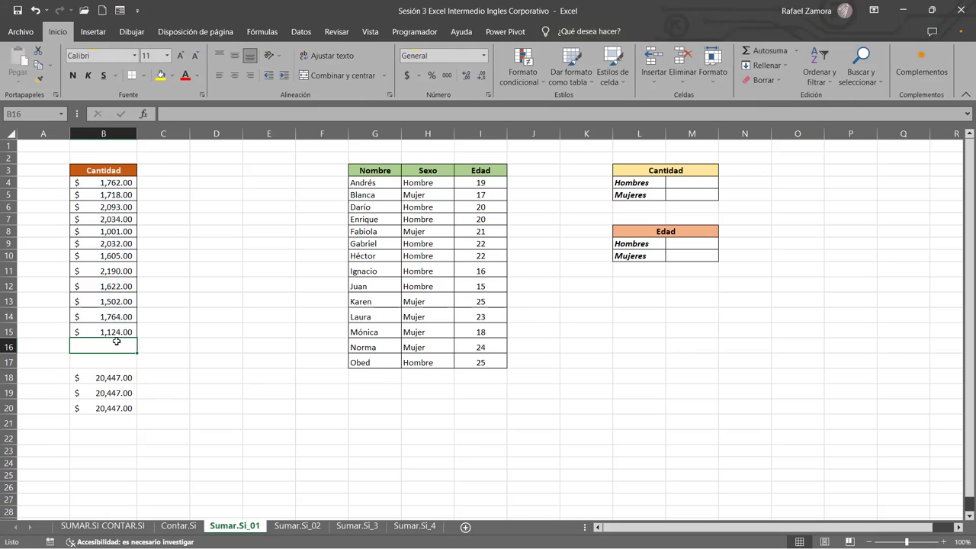
type(":")
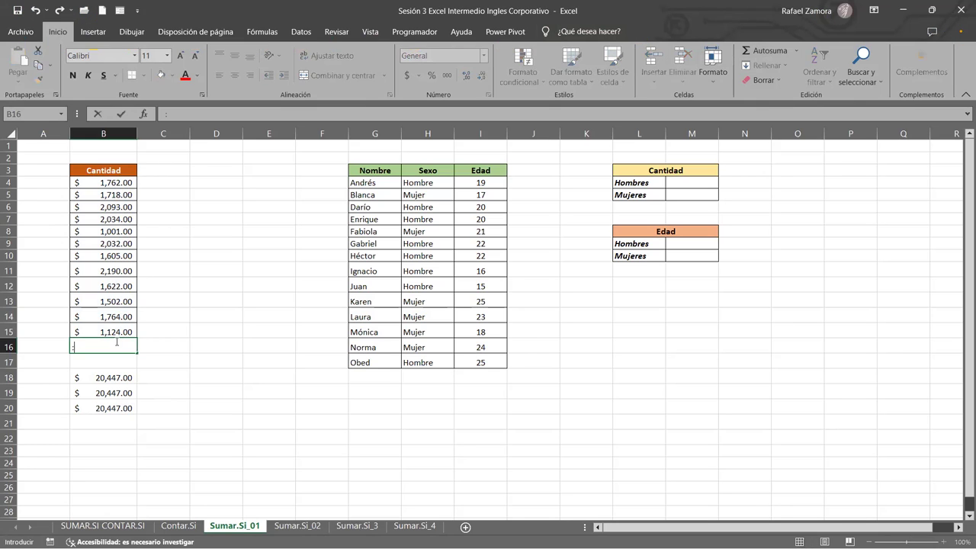
key("BackSpace")
key("Escape")
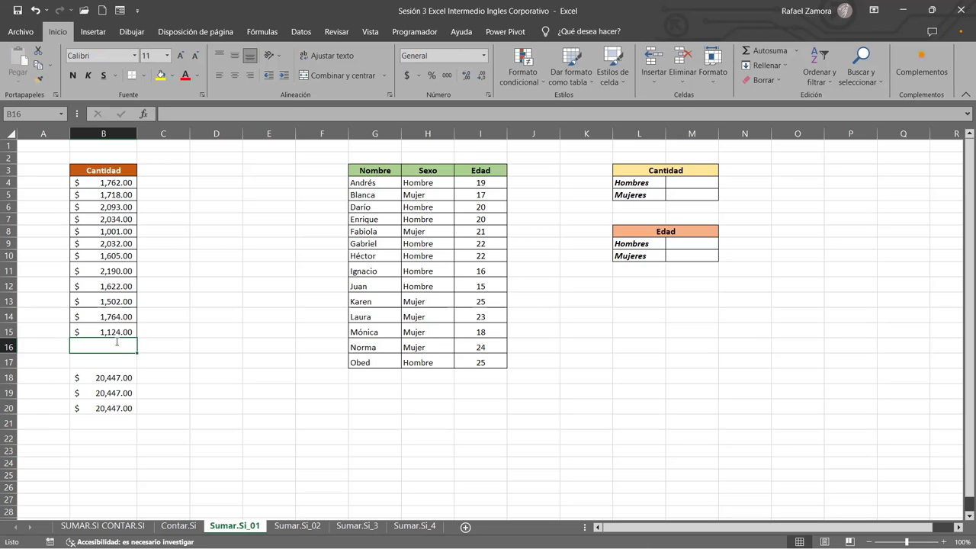
key("alt+equal")
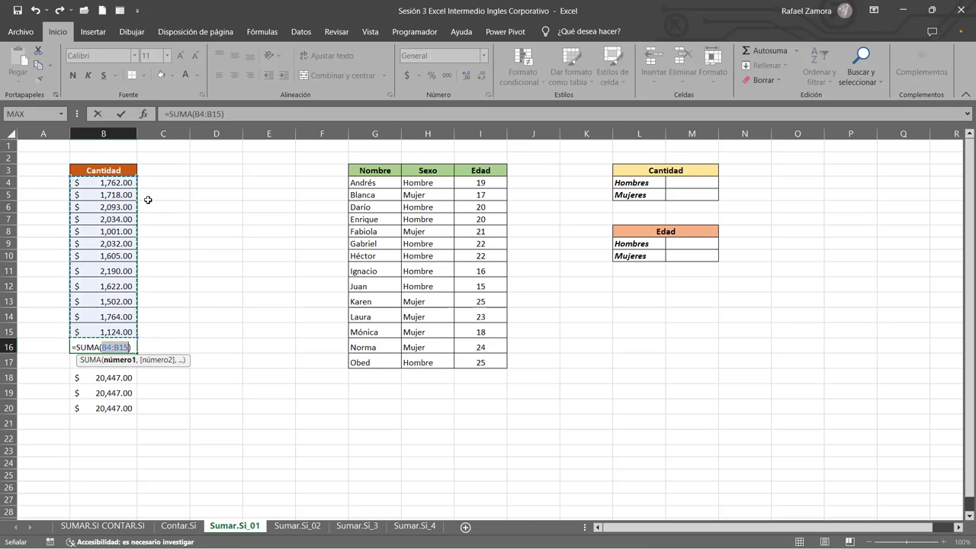
key("Return")
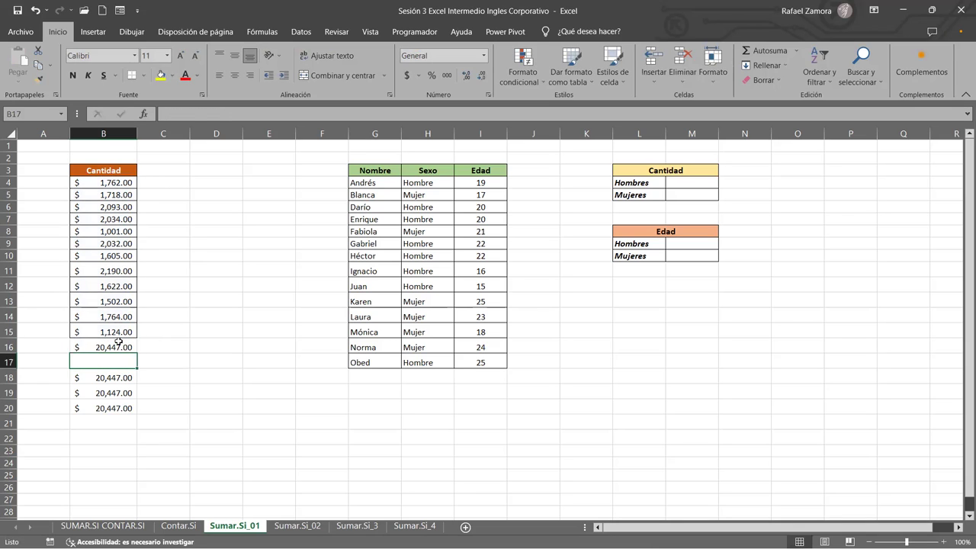
Move the new B16 total down into B17 beside the other totals.
left_click(119, 344)
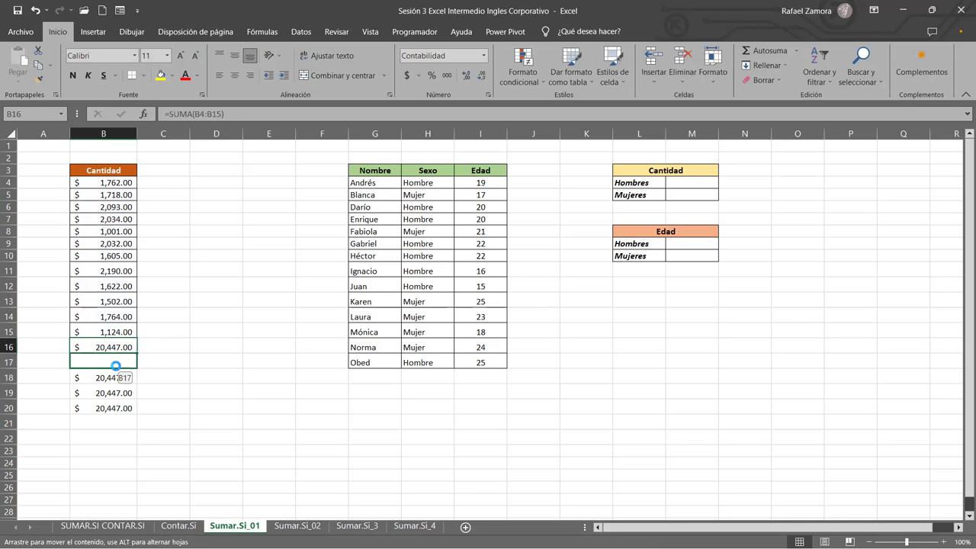
left_click_drag(118, 353, 119, 368)
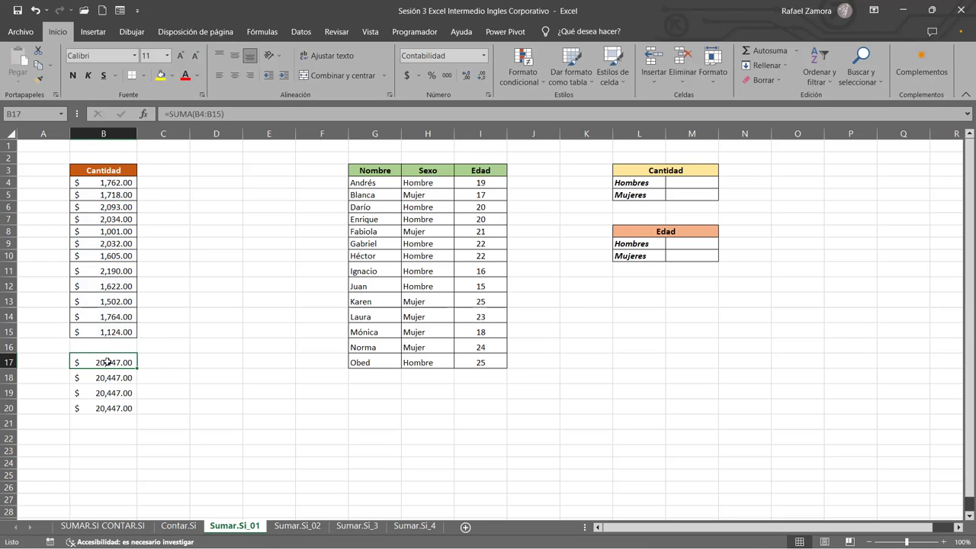
left_click_drag(108, 362, 112, 421)
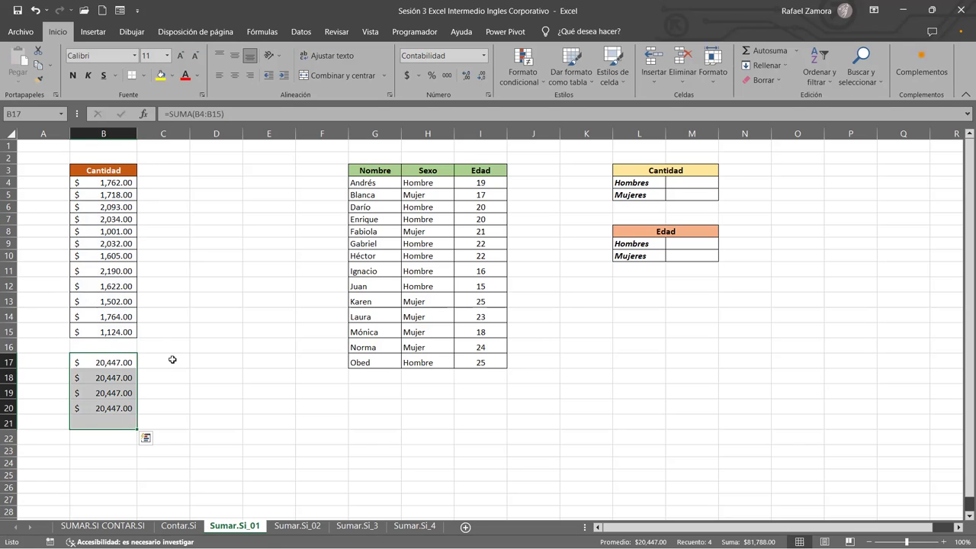
left_click(204, 206)
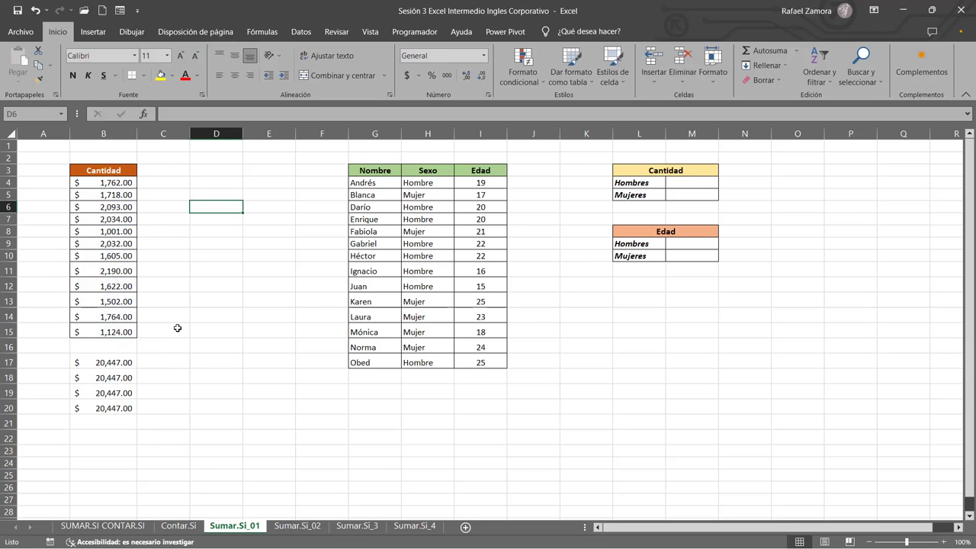
left_click(212, 169)
type(")")
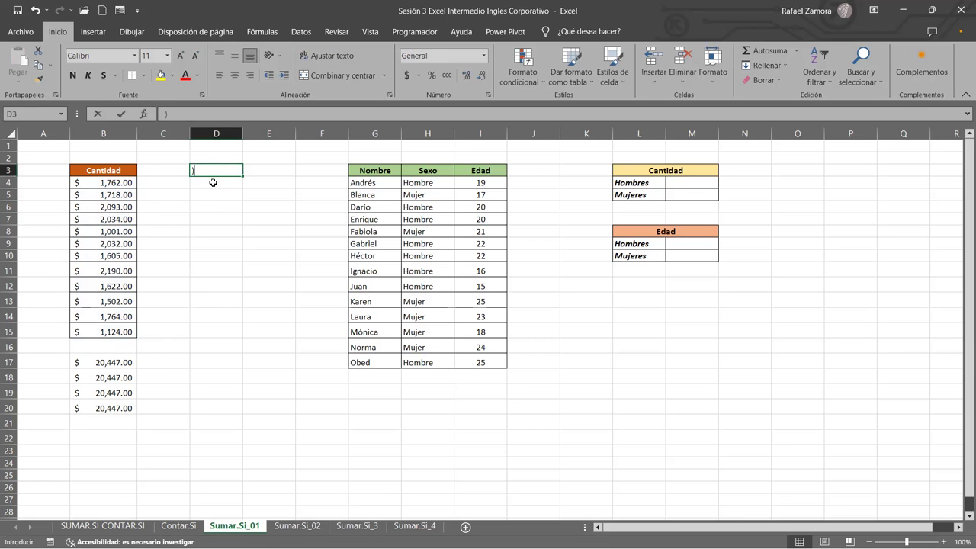
key("BackSpace")
type("=")
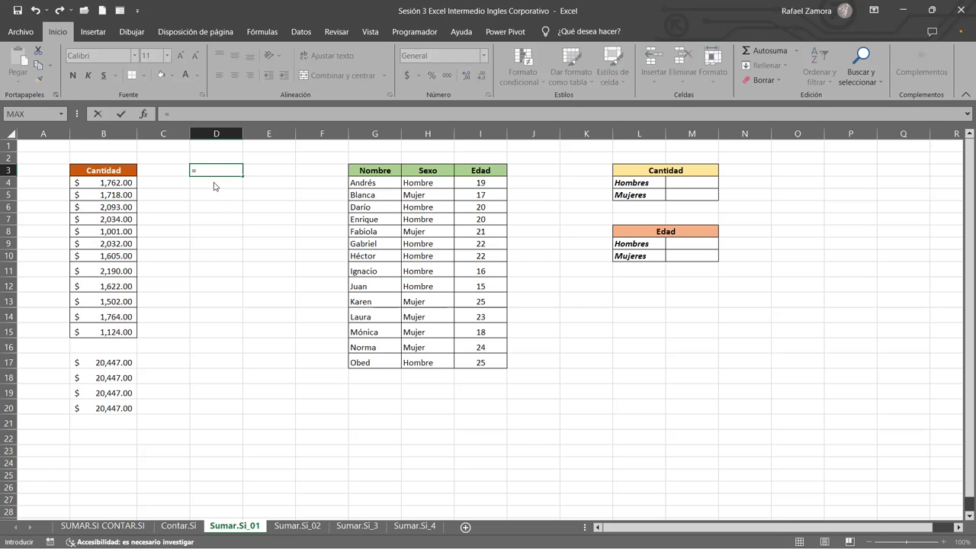
type("sum")
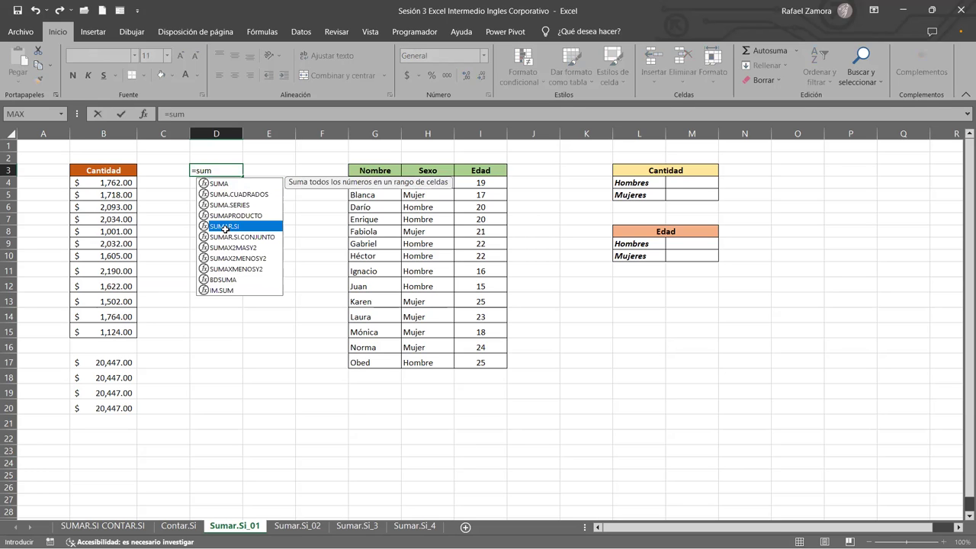
double_click(232, 227)
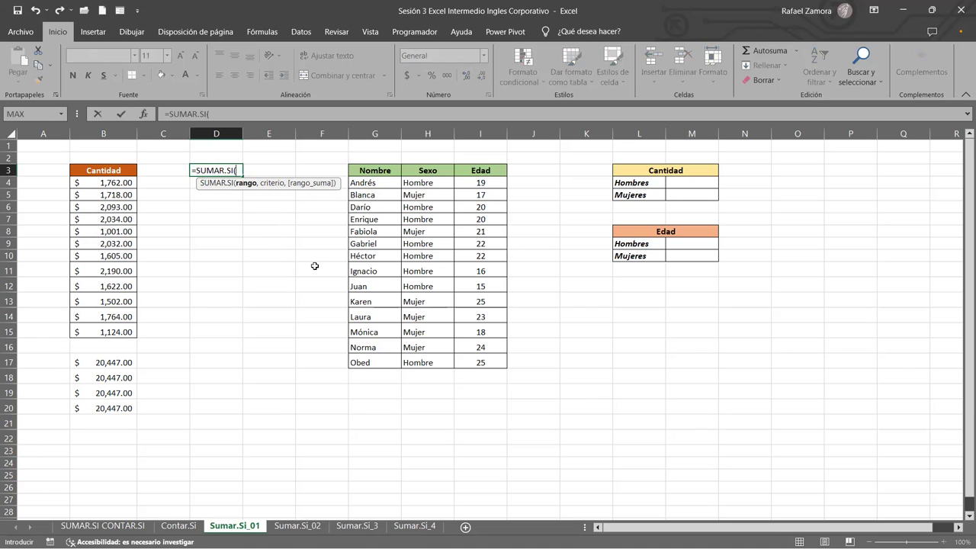
key("Escape")
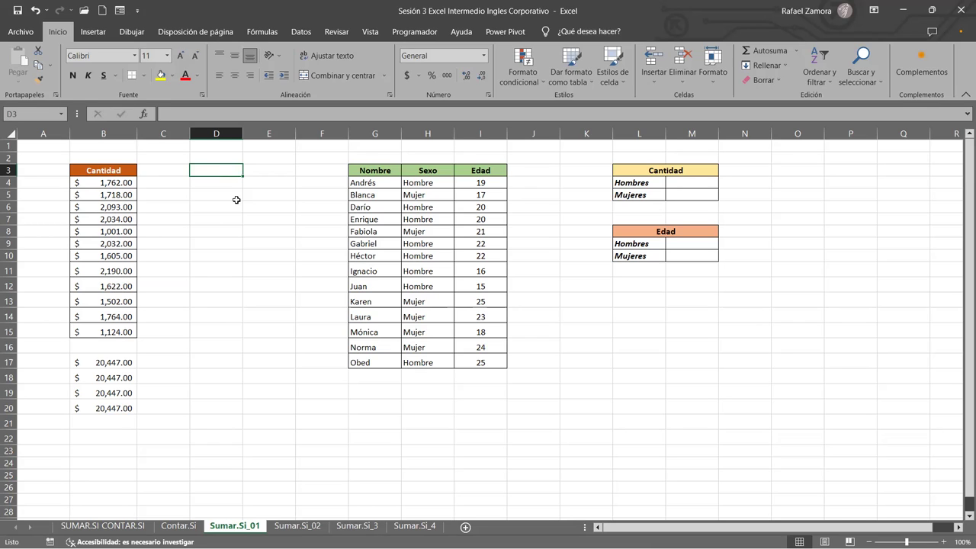
Label cell D3 'Mayores a $1,000'.
type("Ma")
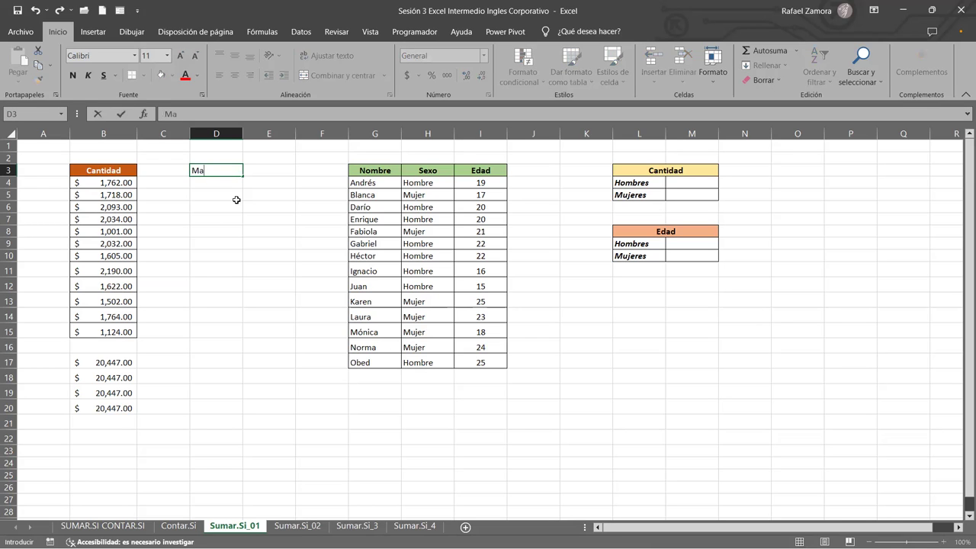
type("yor")
key("BackSpace")
key("BackSpace")
key("BackSpace")
type("yores a")
type("2")
key("Return")
type(",")
key("BackSpace")
type("Mayores a $1,000")
left_click(236, 199)
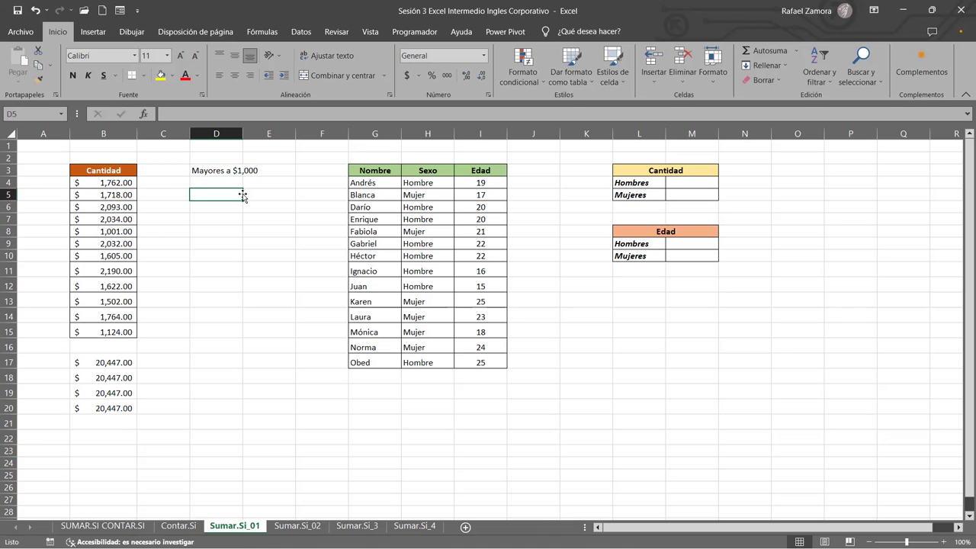
Enter =SUMAR.SI(B4:B15,">1000") in D5 and format the result as Accounting currency.
type("=")
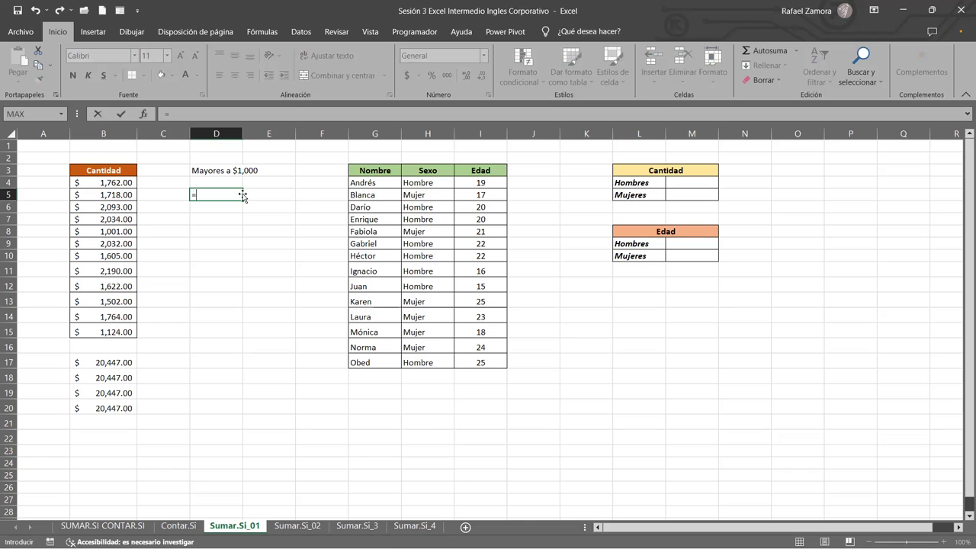
type("sumar")
key("Tab")
left_click(125, 183)
key("ctrl+shift+Down")
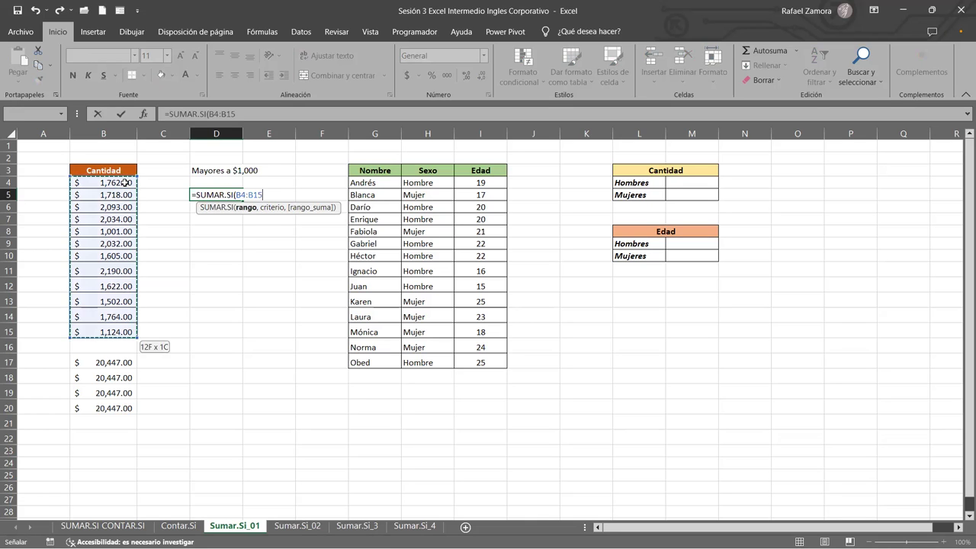
type(",")
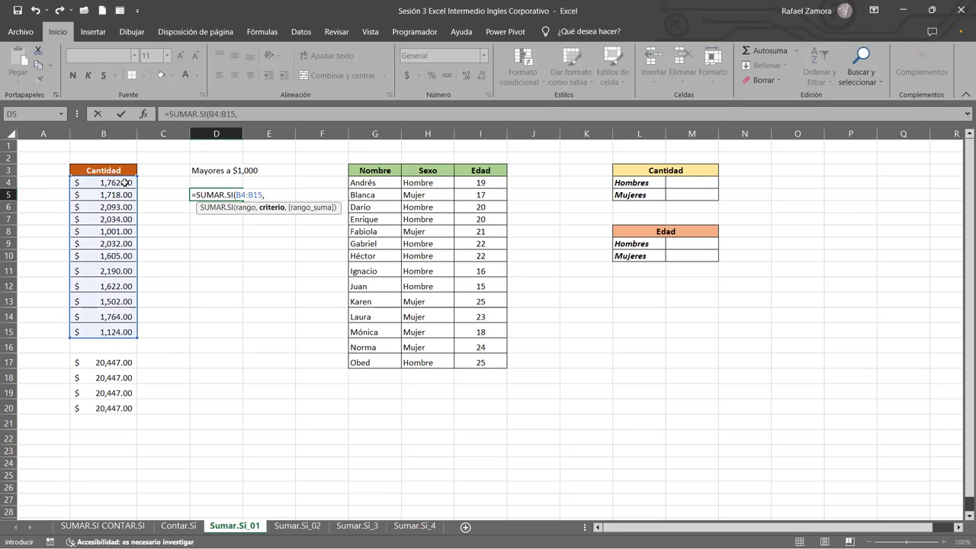
type("\"")
type(">1000\"")
key("Return")
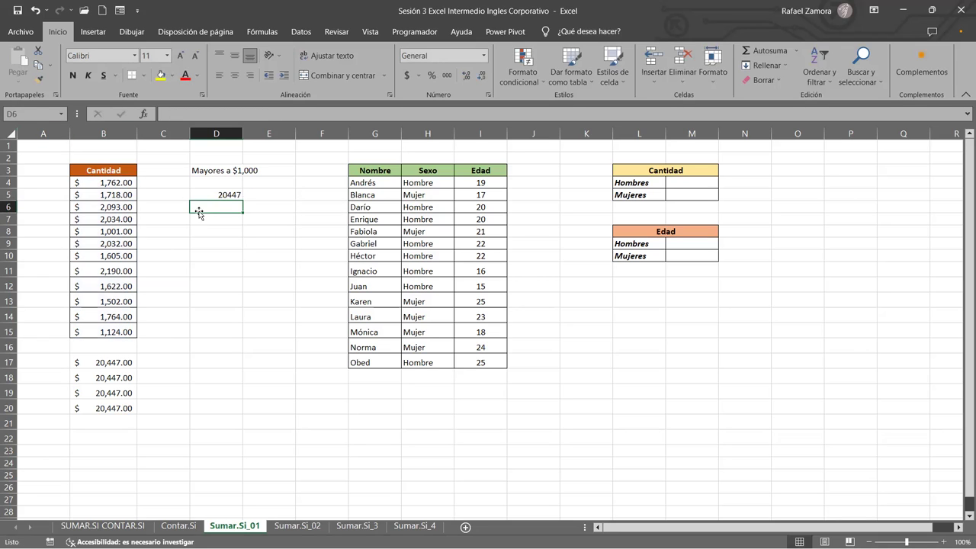
left_click(221, 195)
left_click(407, 75)
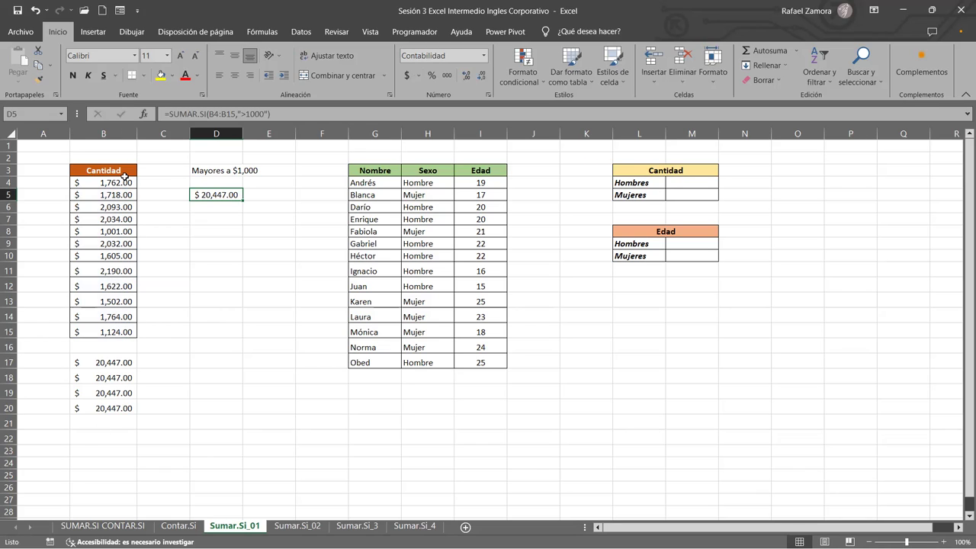
Change the D3 label to 'Mayores a $2,000'.
left_click(119, 208)
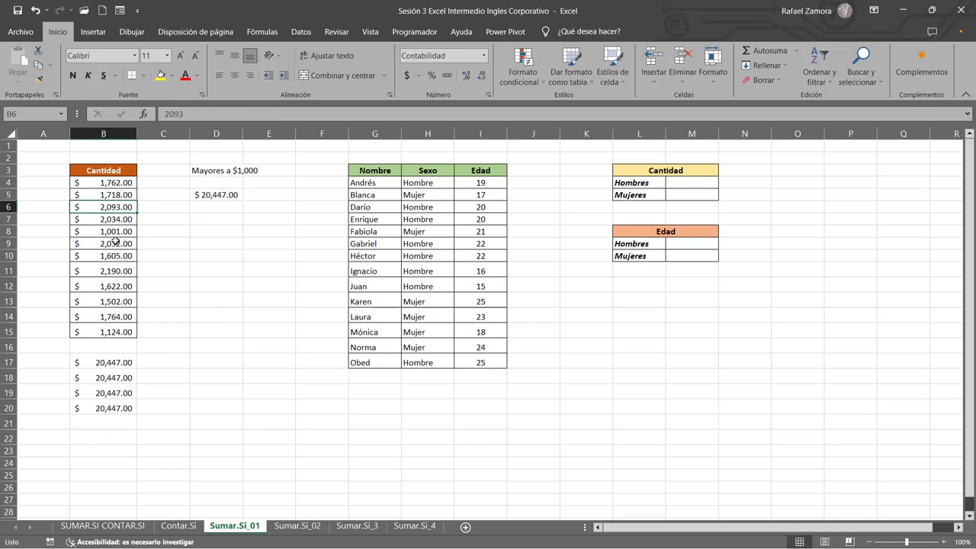
left_click(220, 193)
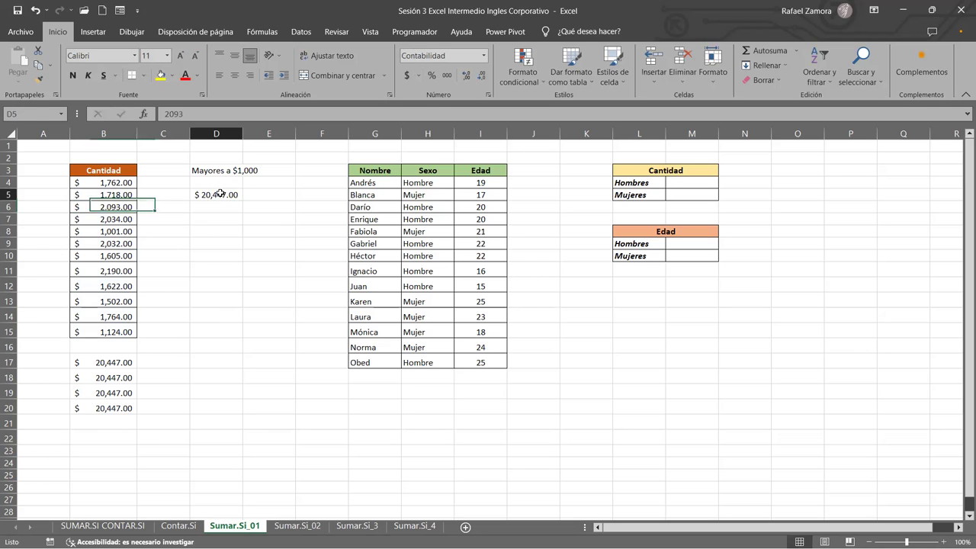
double_click(221, 169)
left_click_drag(241, 171, 237, 170)
type("2")
key("Return")
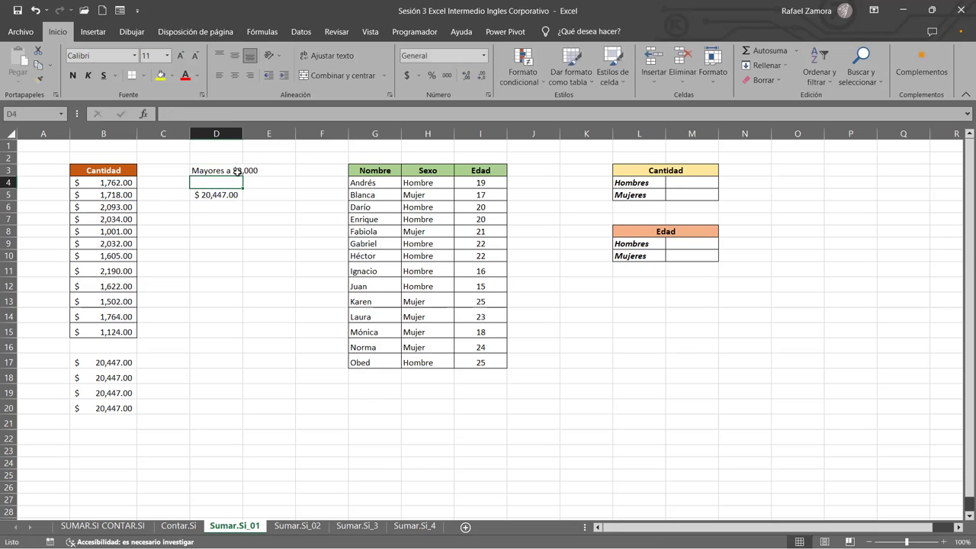
Change the D5 criterion to ">2000", dropping the total to $8,349.00.
double_click(208, 195)
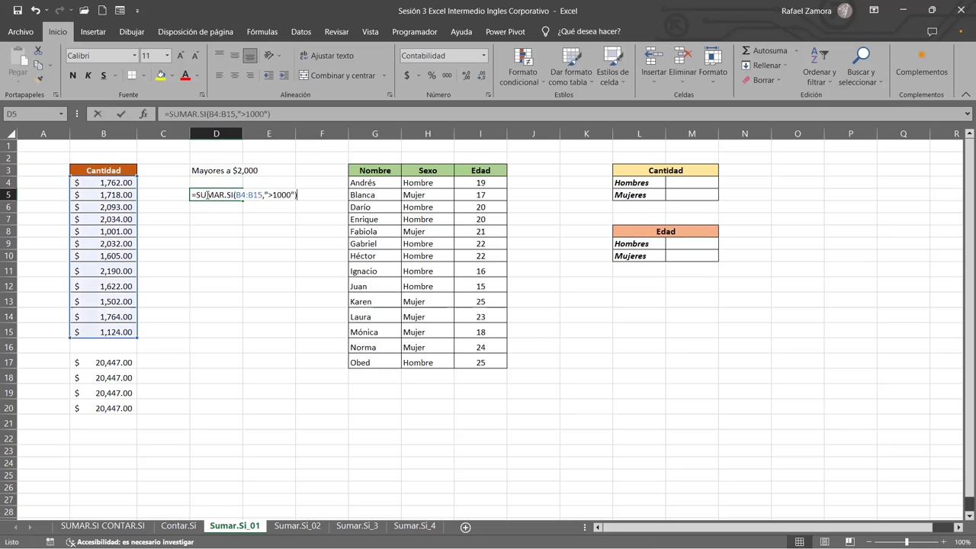
left_click(274, 196)
key("Delete")
type("2")
key("Return")
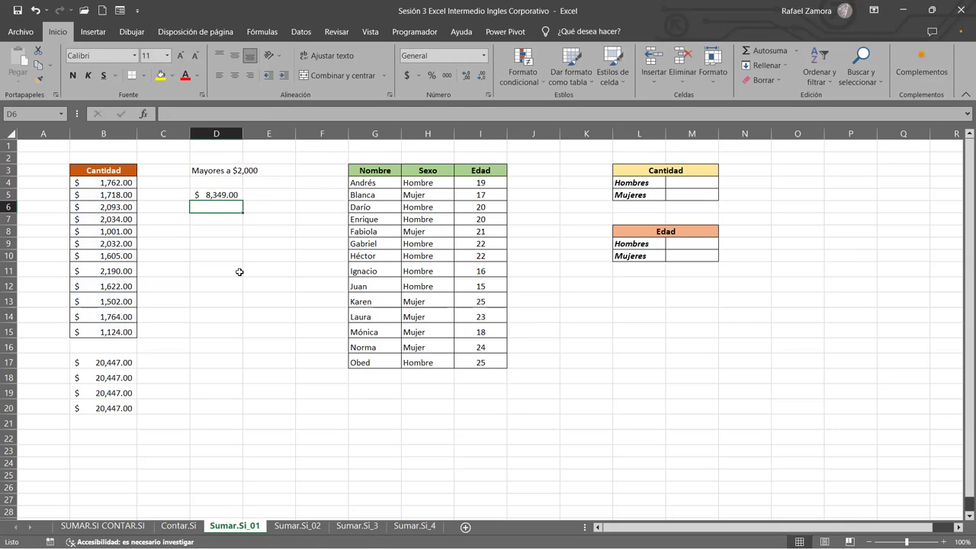
scroll(239, 272, "up", 2, "ctrl")
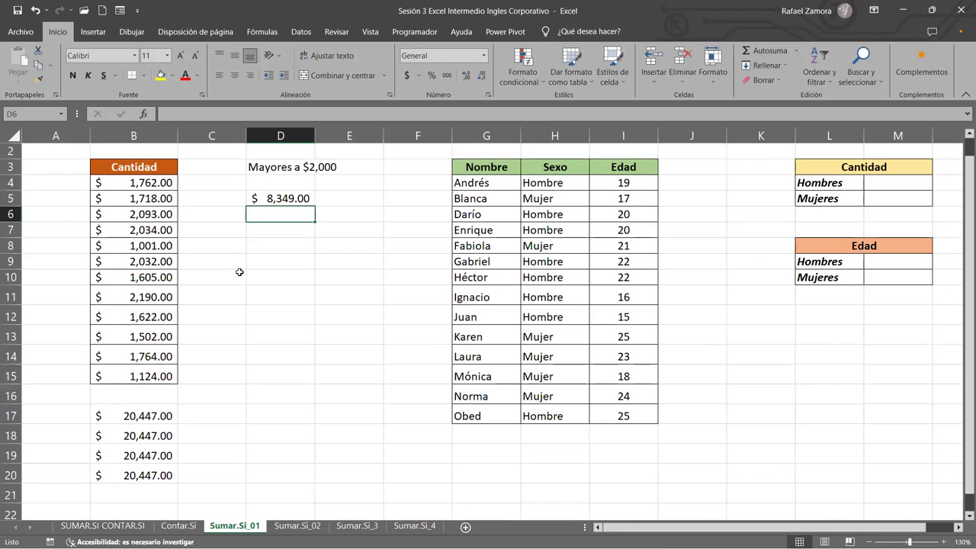
left_click(152, 214)
left_click_drag(151, 214, 149, 230)
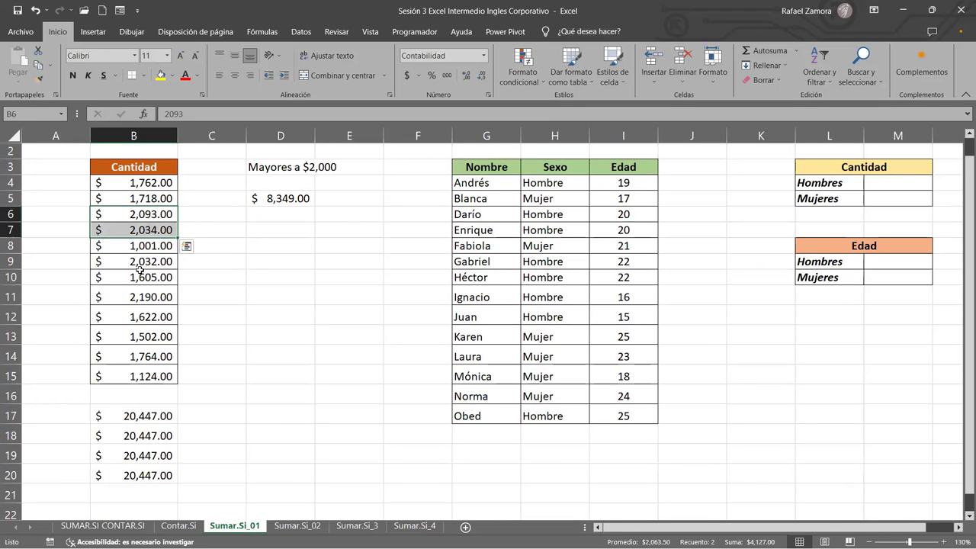
left_click(146, 262, "ctrl")
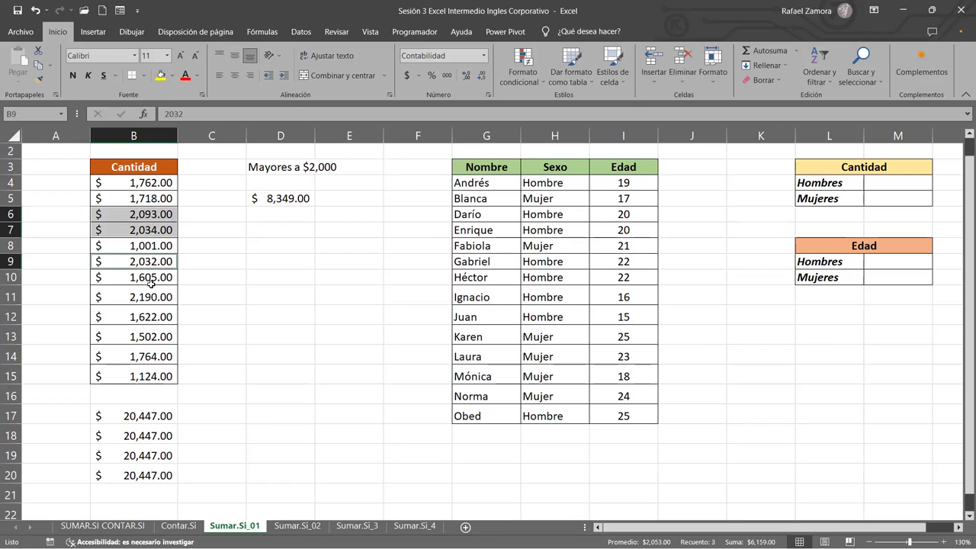
left_click(151, 297, "ctrl")
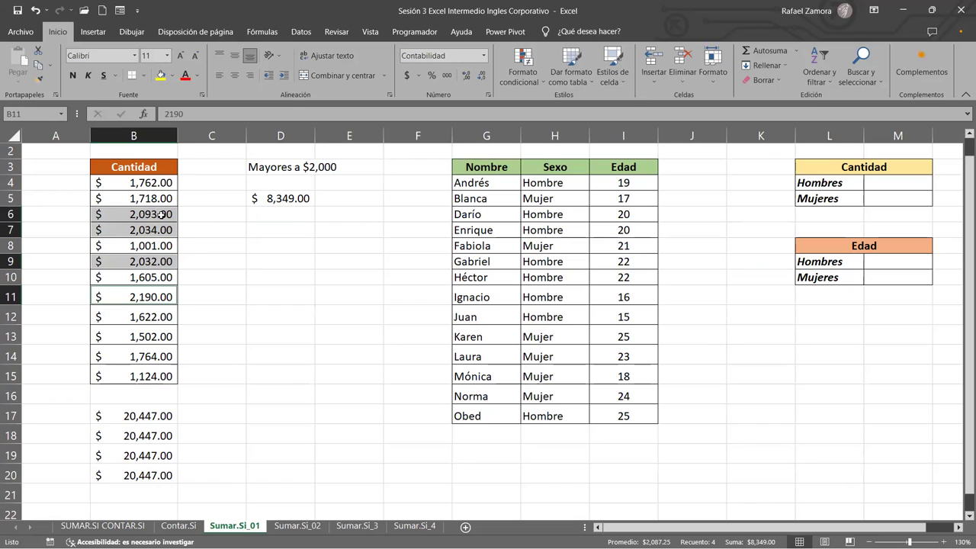
key("Return")
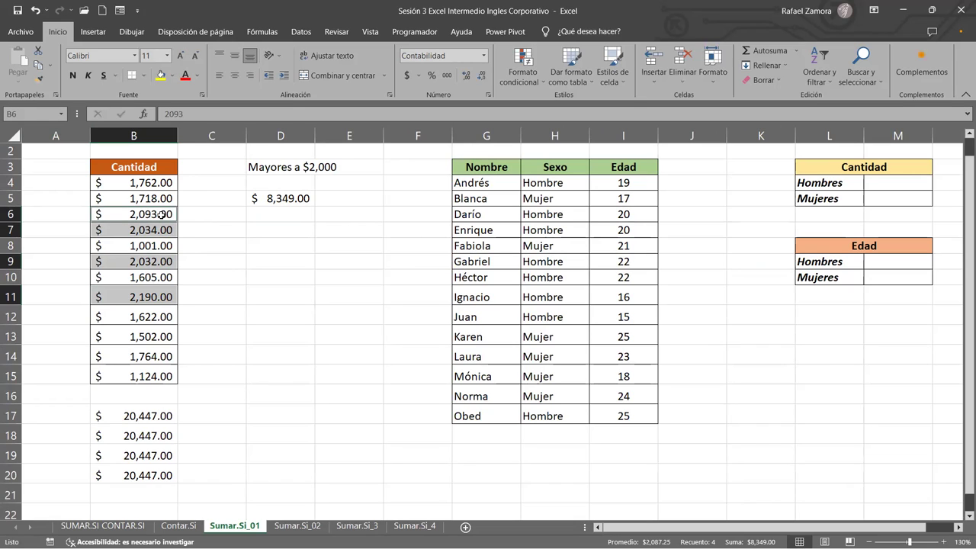
left_click(324, 265)
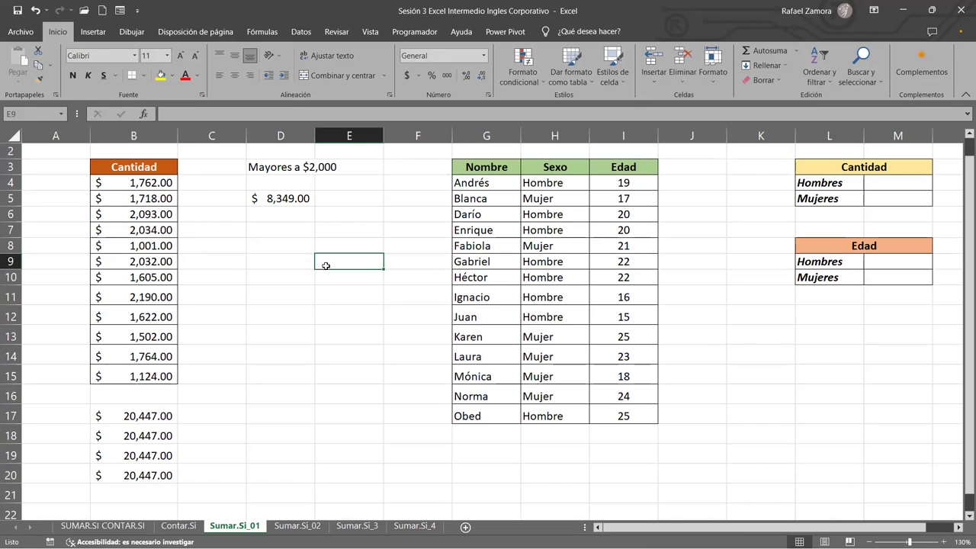
left_click(298, 200)
double_click(298, 199)
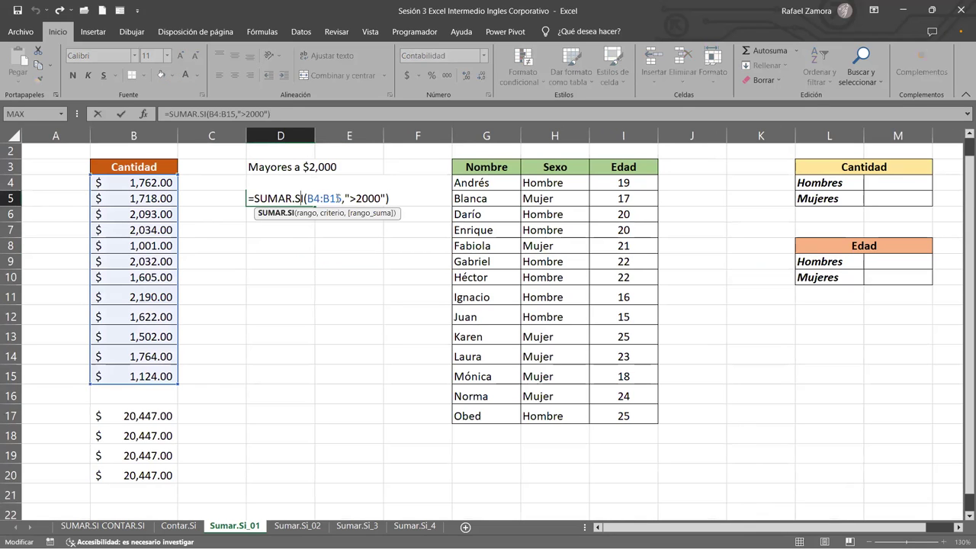
left_click(337, 198)
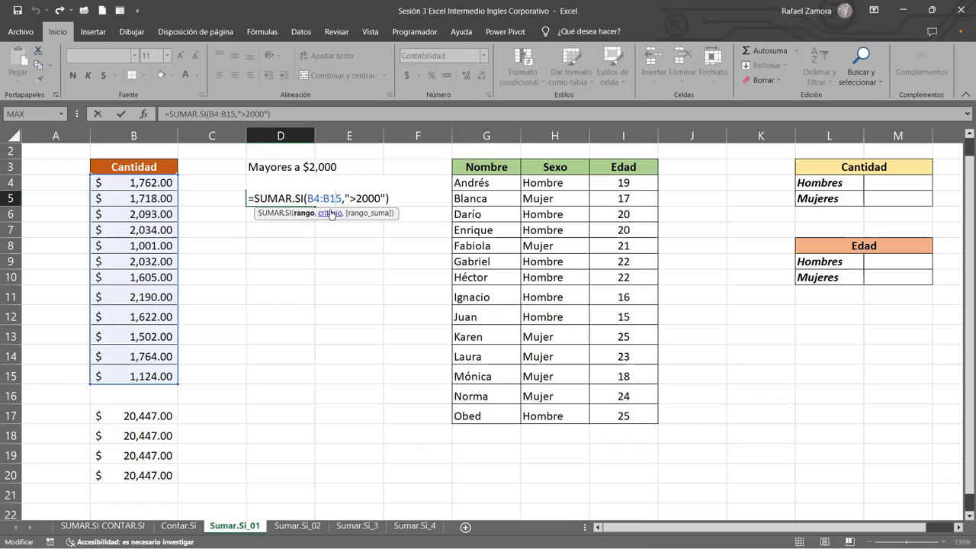
key("Escape")
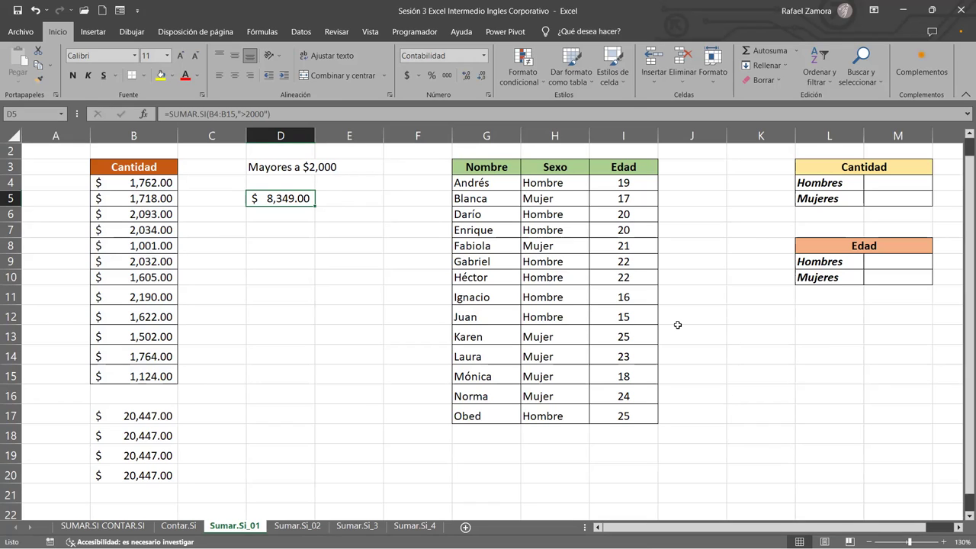
left_click(959, 527)
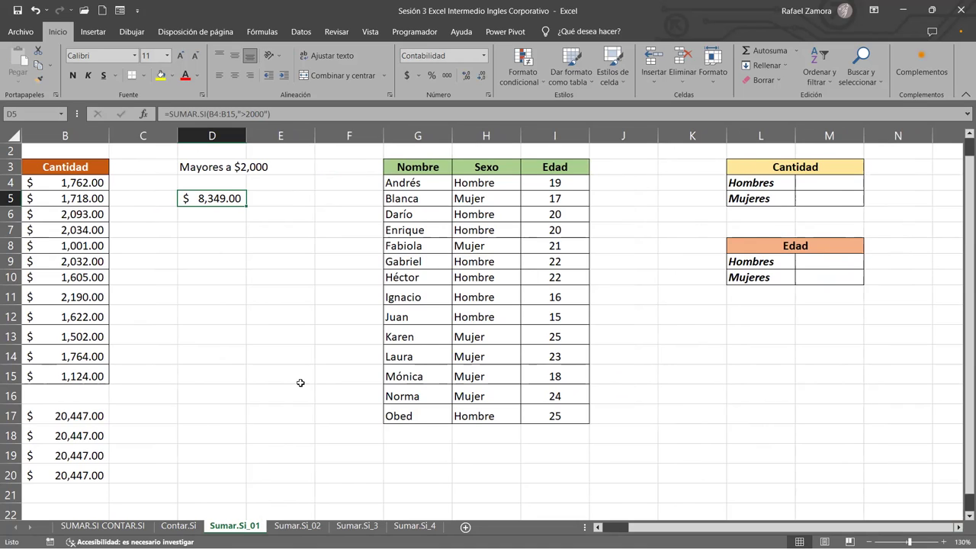
double_click(208, 195)
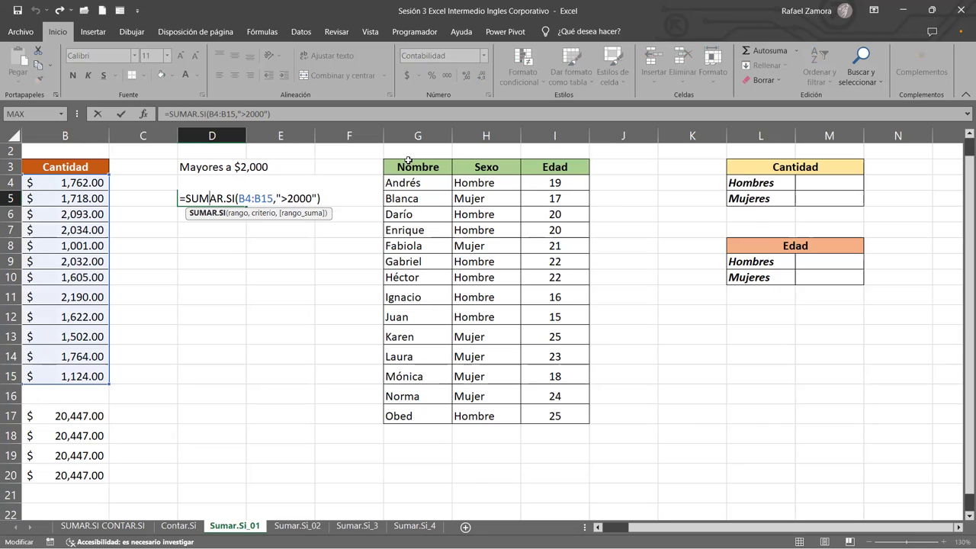
key("ctrl+Return")
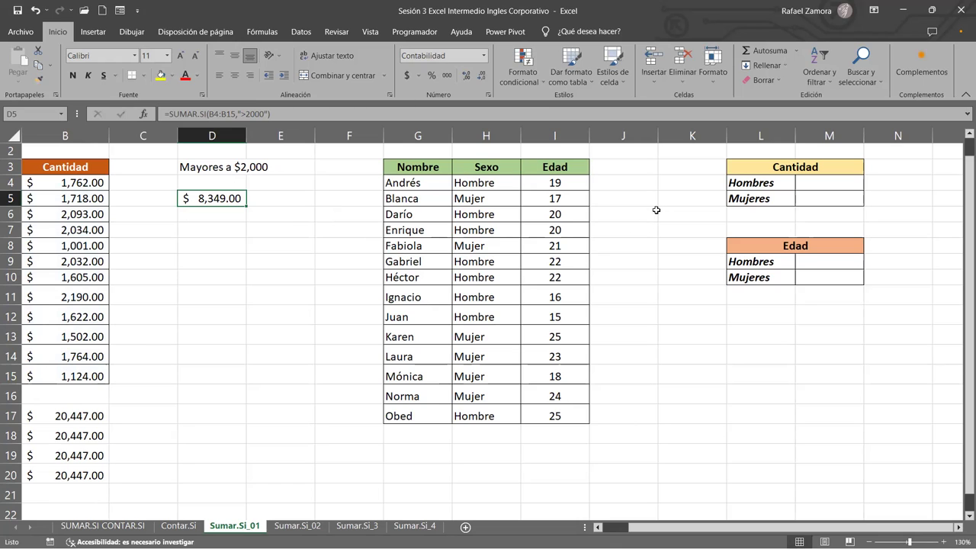
left_click_drag(497, 183, 554, 416)
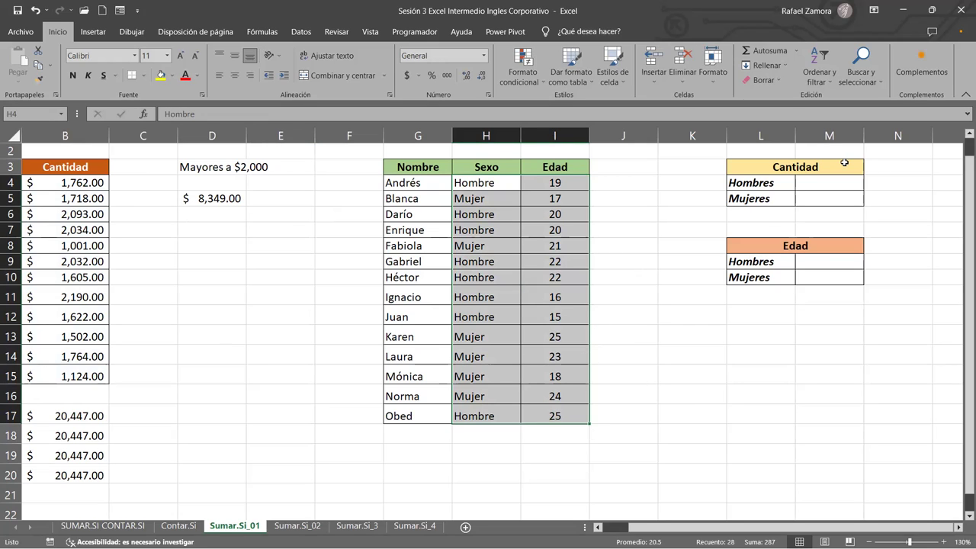
Rename the Edad heading of the summary table to 'Suma Edad'.
left_click(825, 246)
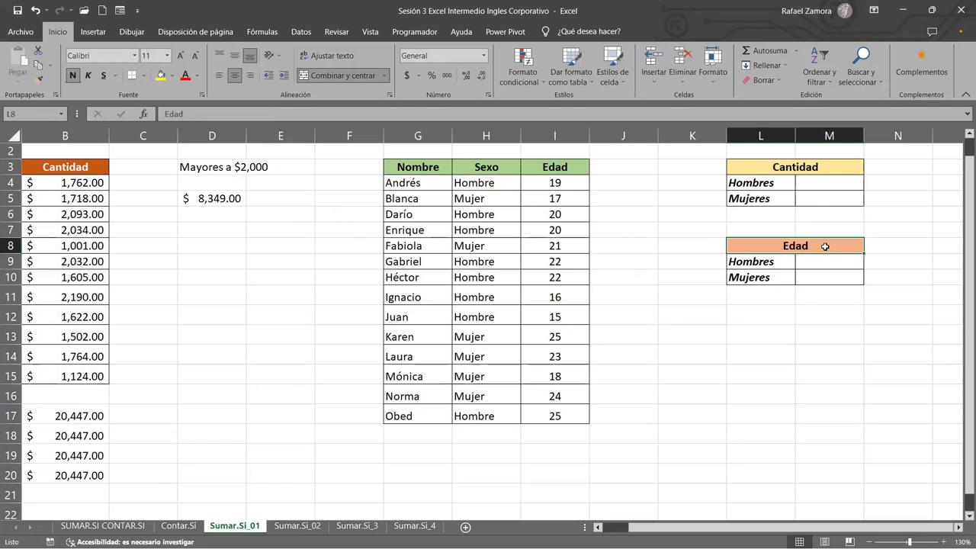
double_click(797, 248)
type("Suma")
key("Return")
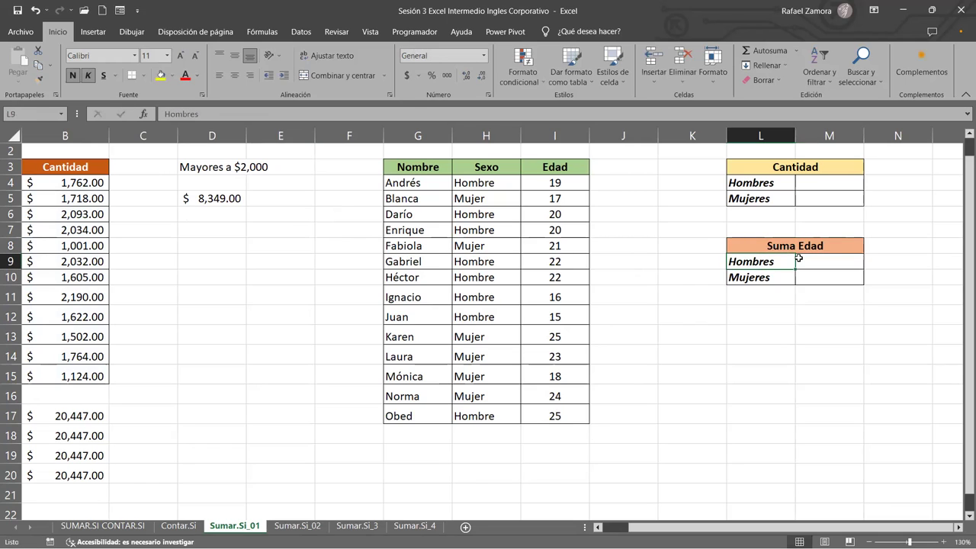
Enter =SUMAR.SI(H4:H17,"hombre",I4:I17) in M9 for the Hombres age total.
left_click(822, 263)
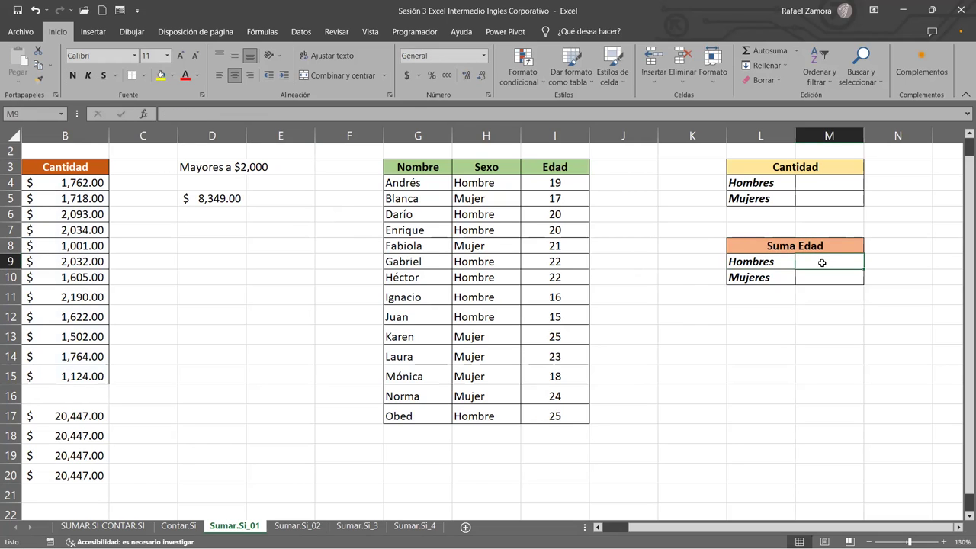
type("+")
key("BackSpace")
type("=")
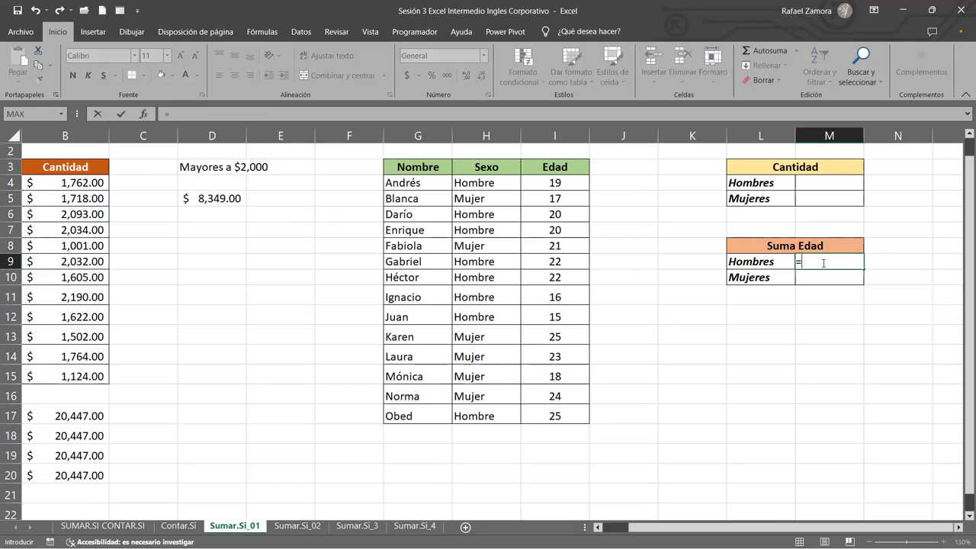
type("sumar")
key("Tab")
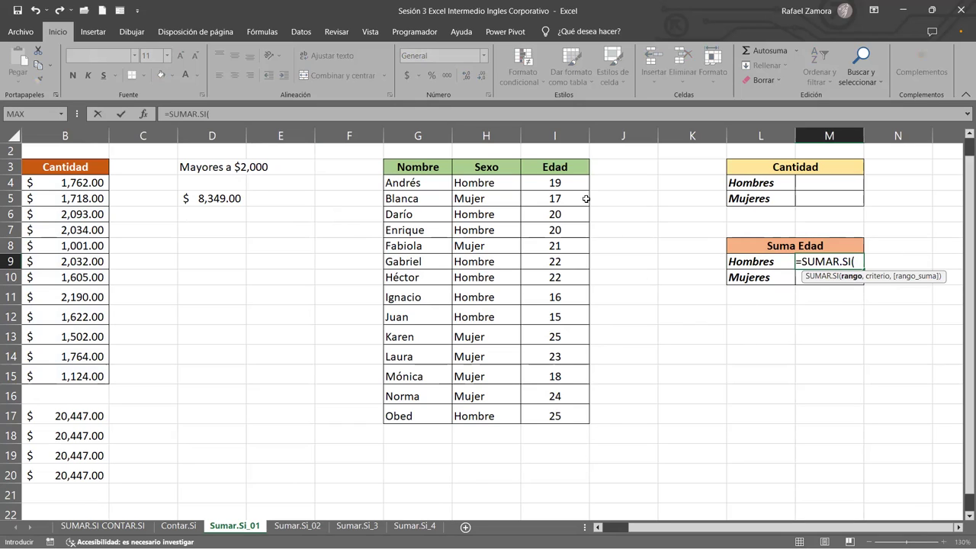
left_click(485, 183)
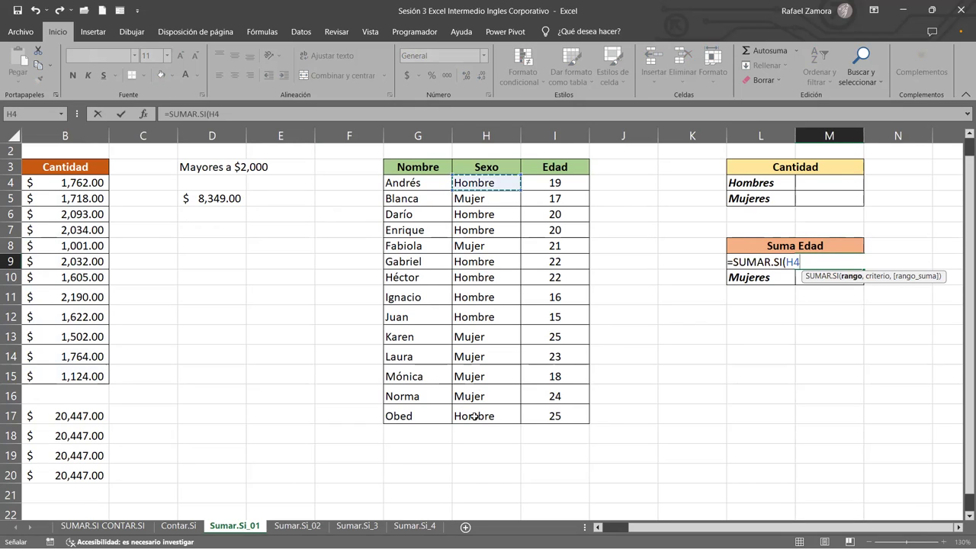
key("ctrl+shift+Down")
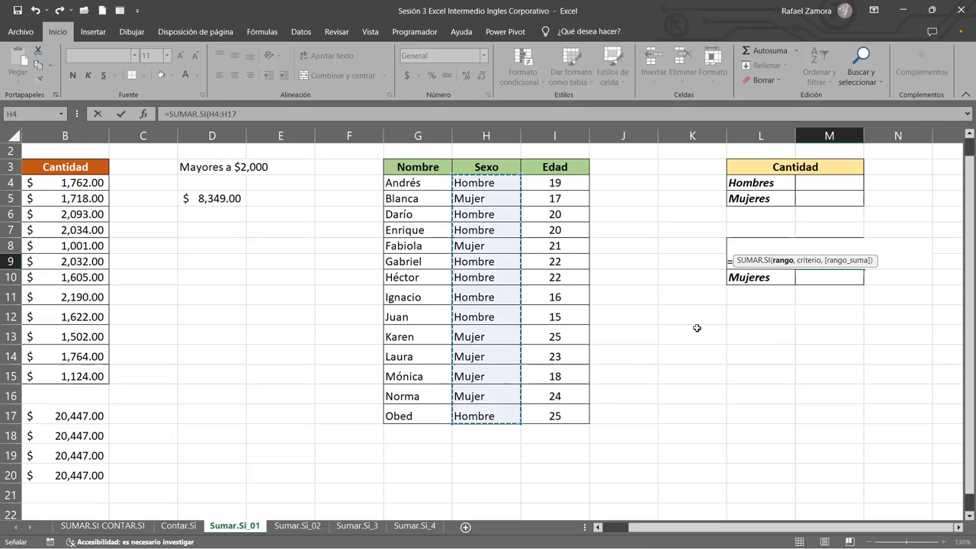
type(",")
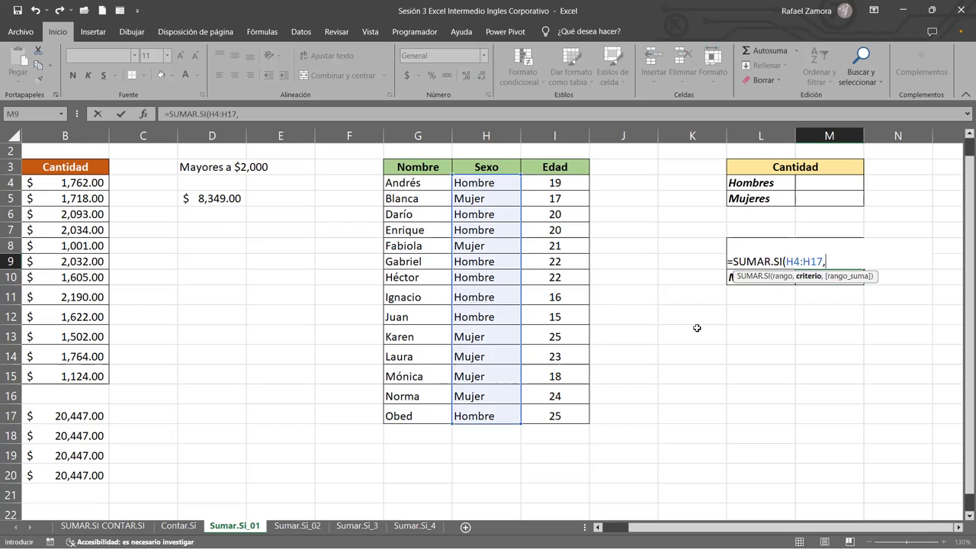
type("\"")
type("hombre\"")
type(",")
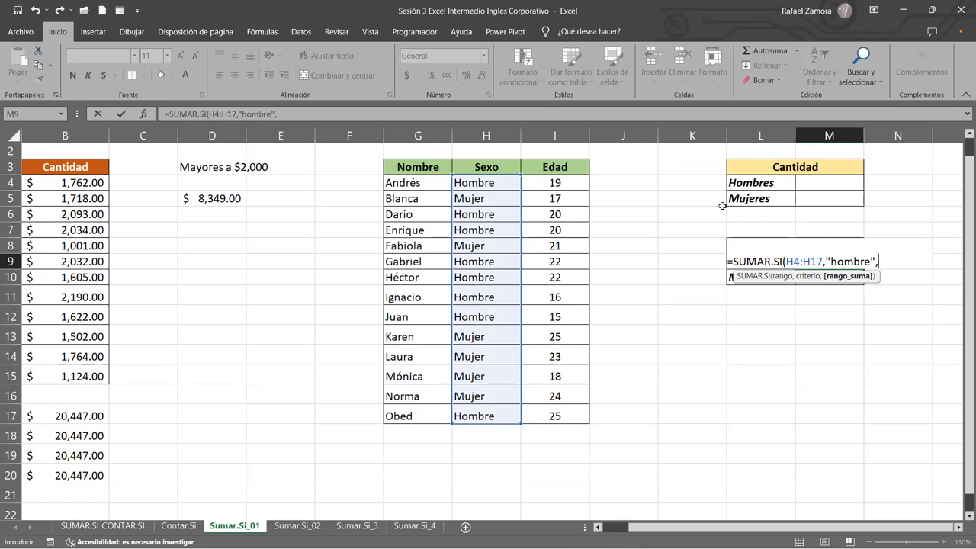
left_click(555, 182)
left_click(543, 406, "shift")
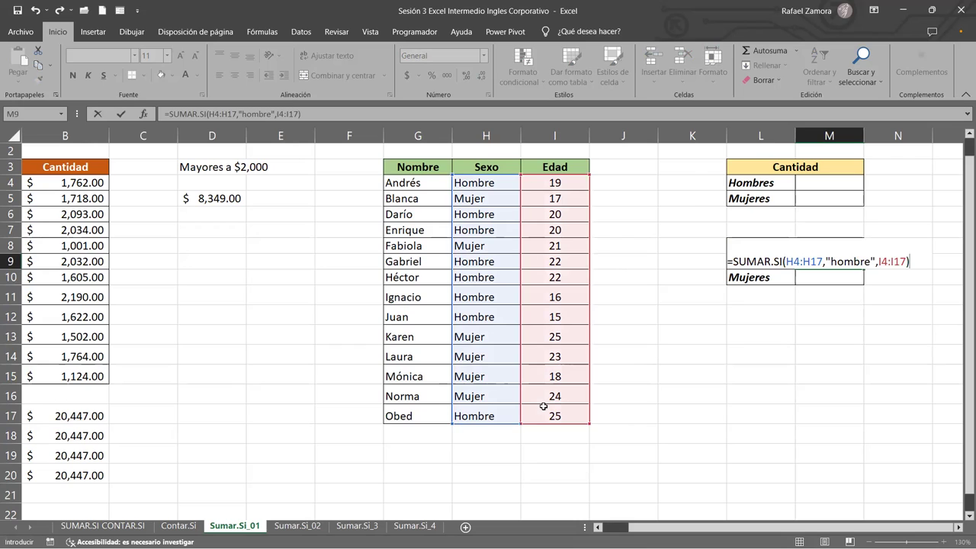
key("Return")
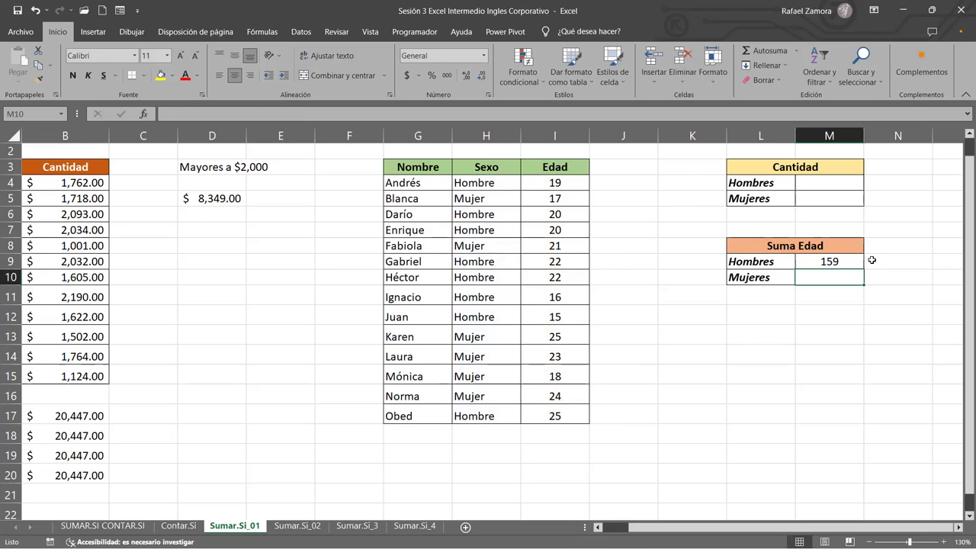
left_click(724, 399)
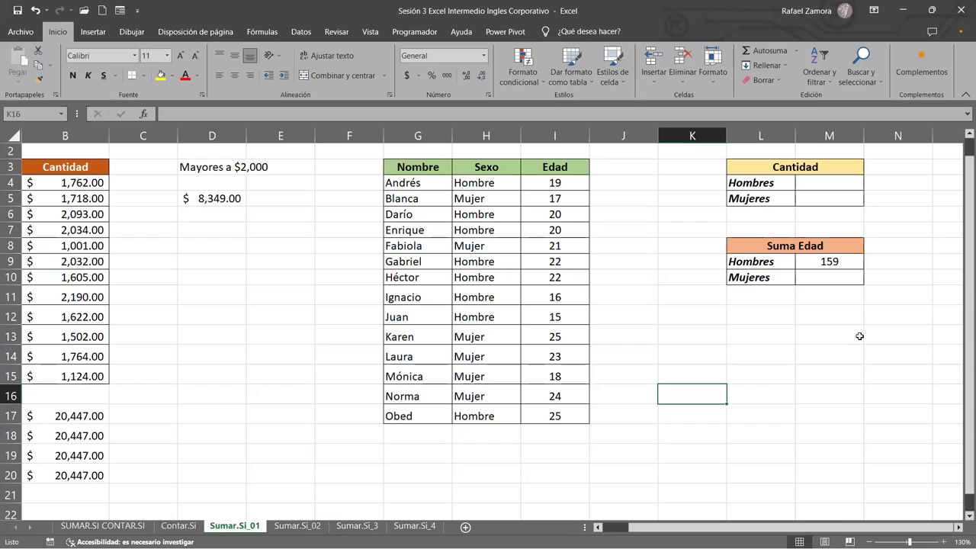
left_click(851, 278)
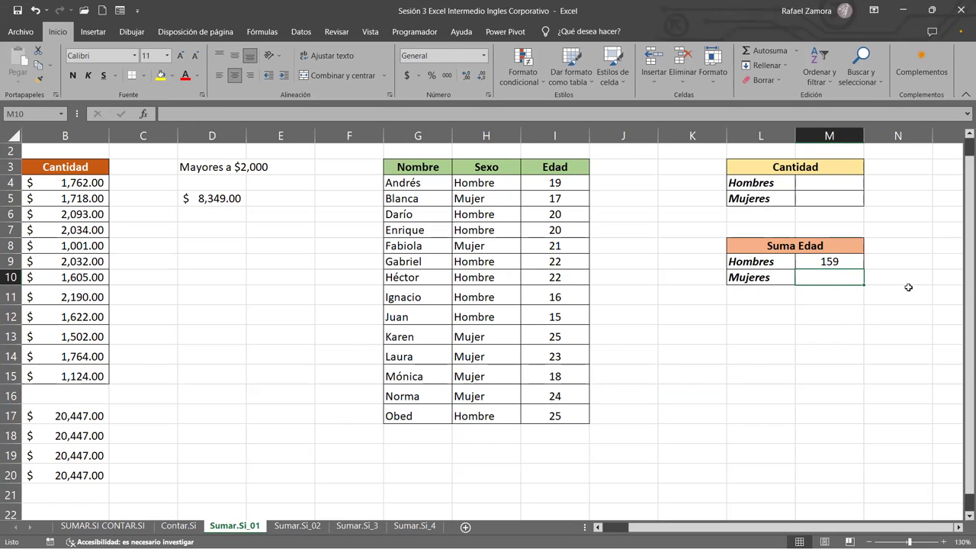
Paste the EN PRACTICA banner and position it just below the Nombre/Sexo/Edad table.
left_click(196, 524)
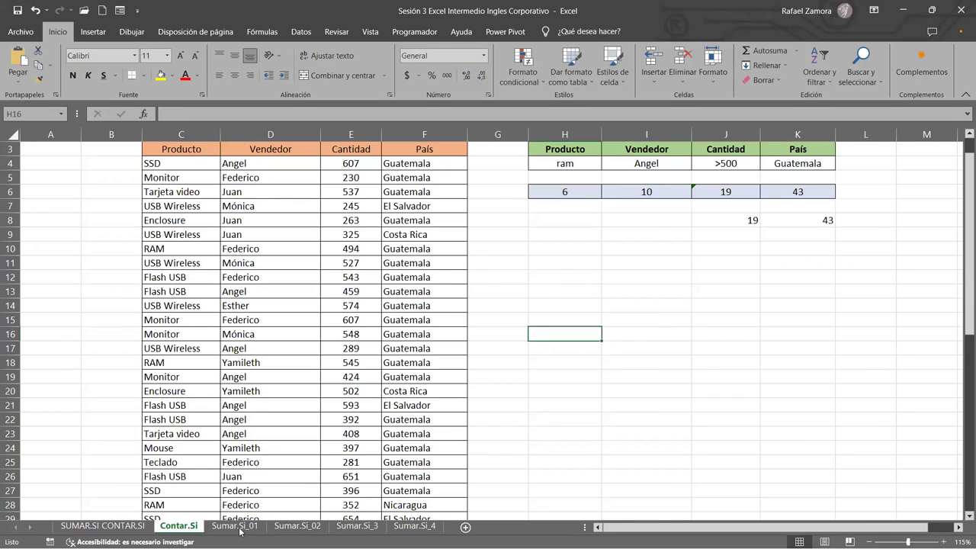
left_click(240, 526)
key("ctrl+v")
left_click_drag(783, 284, 411, 447)
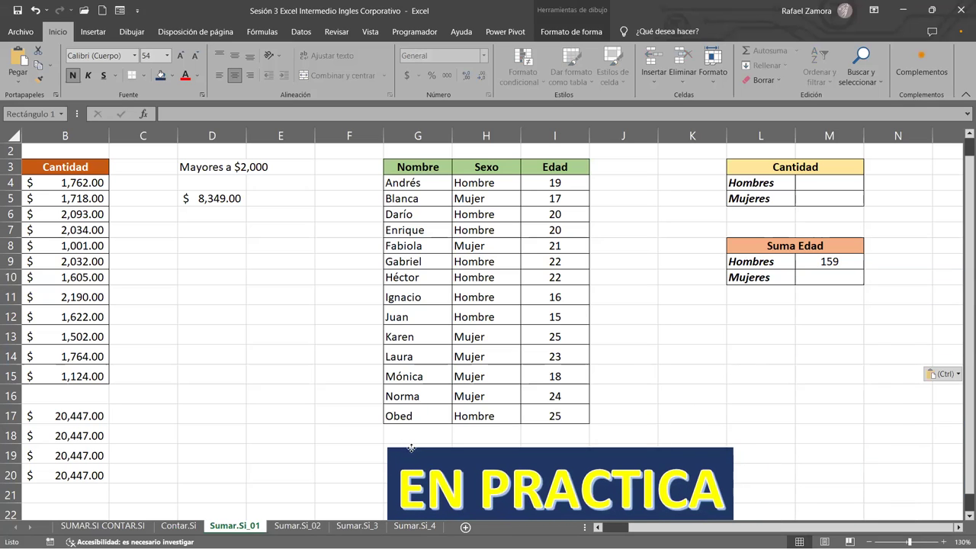
left_click_drag(411, 448, 407, 445)
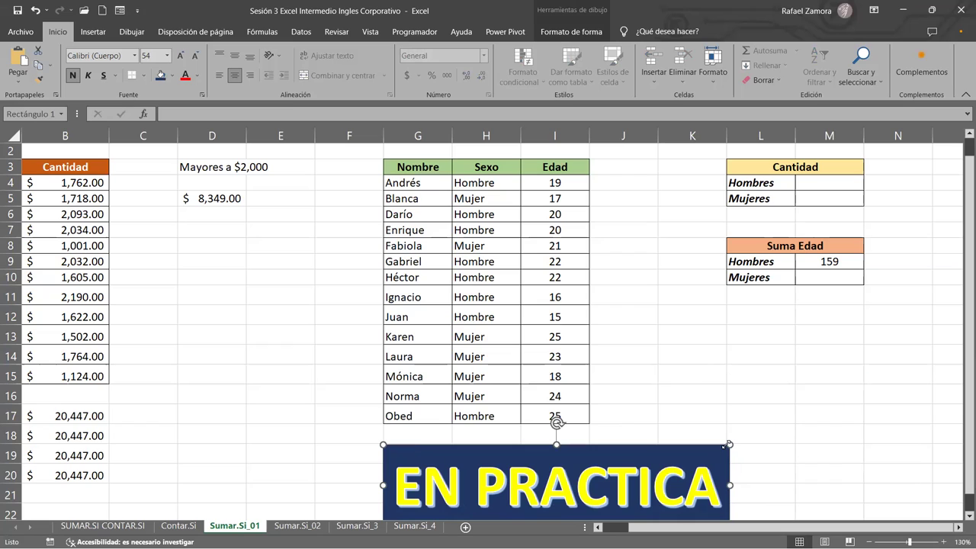
left_click(687, 445)
left_click_drag(681, 445, 682, 427)
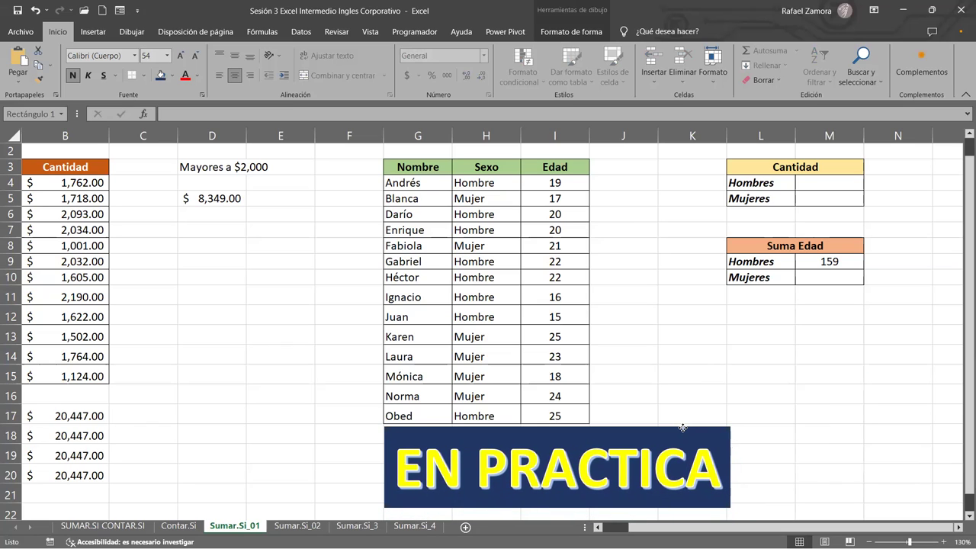
left_click(791, 386)
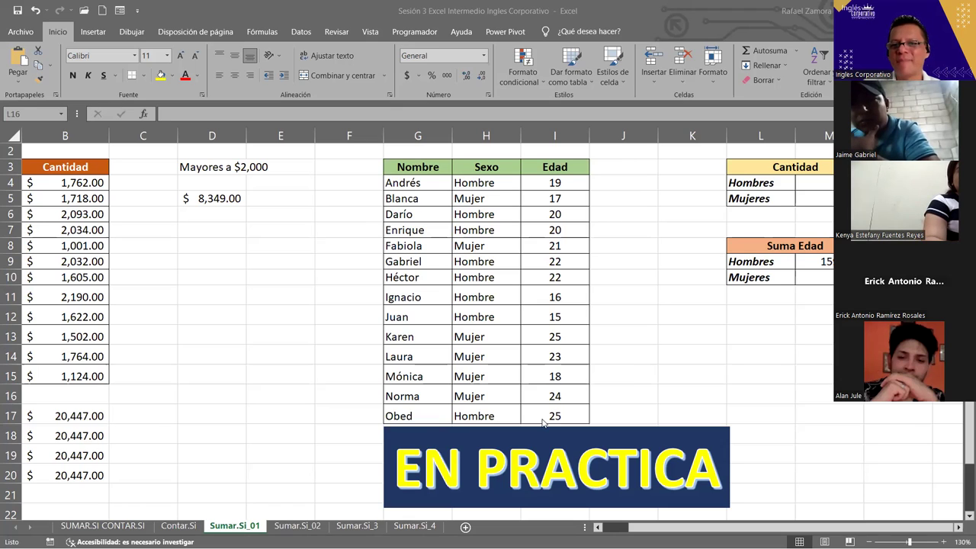
left_click(814, 278)
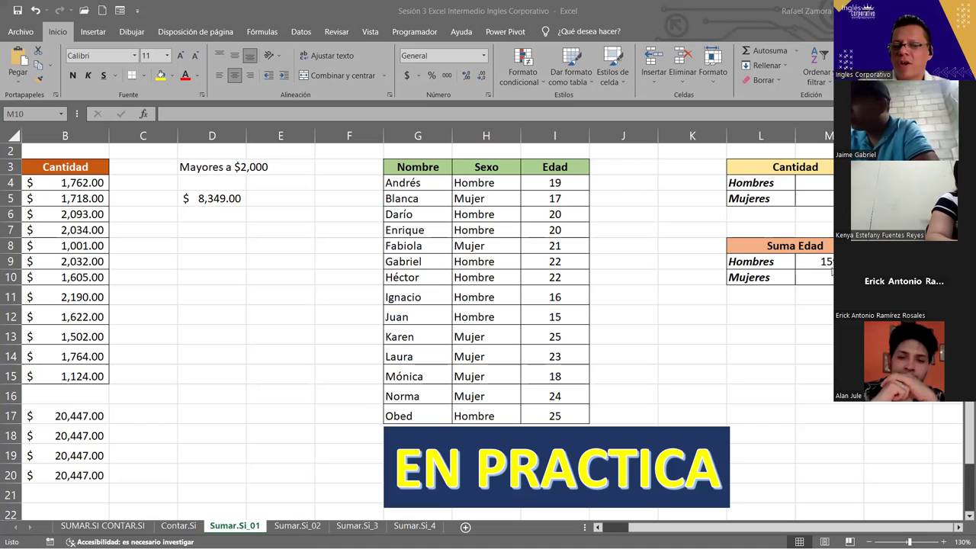
Review M9's Hombres formula, leaving it unchanged, then begin =sumar in the Mujeres cell.
key("Up")
key("F2")
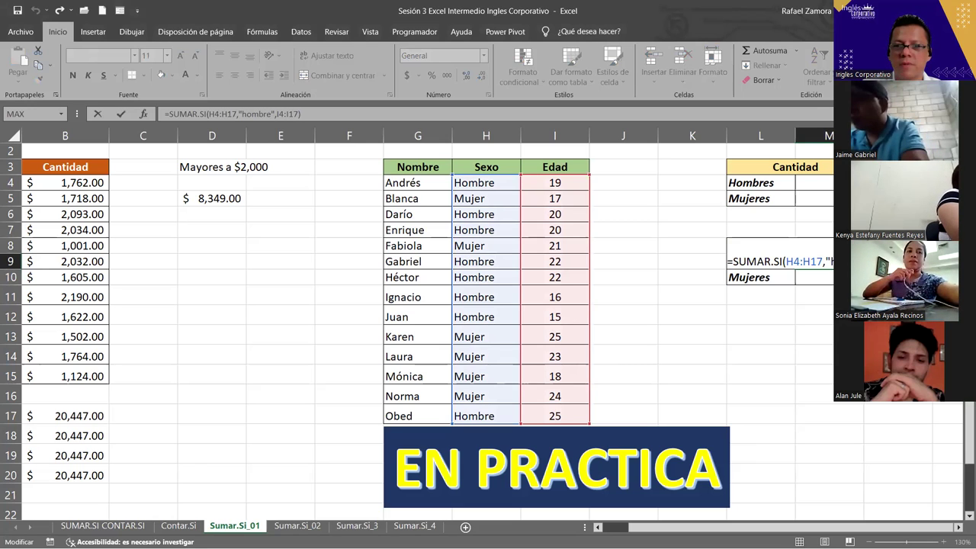
key("Return")
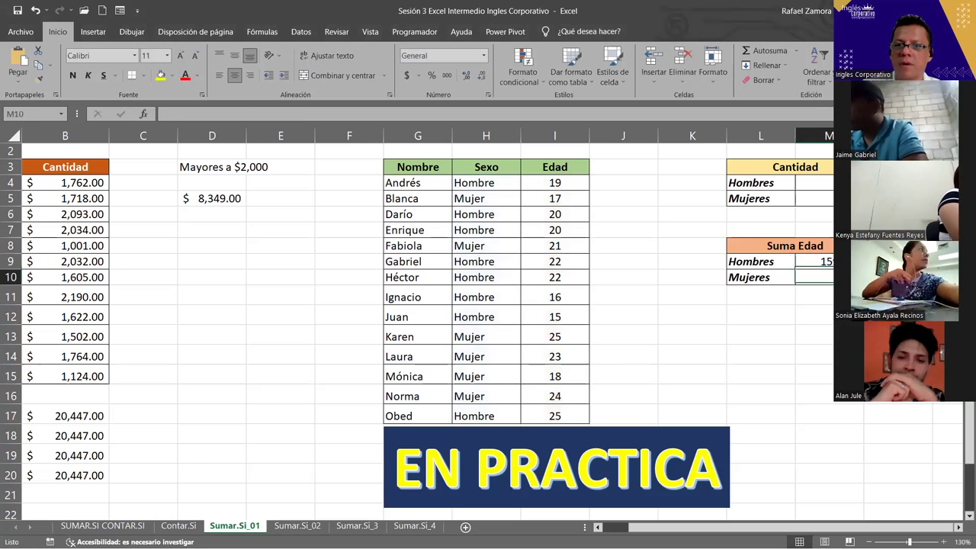
type(")")
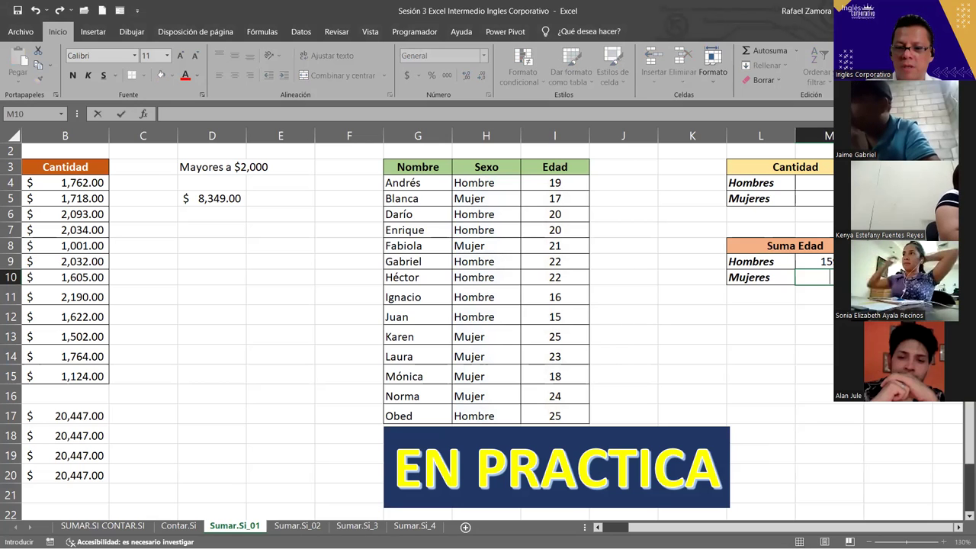
key("BackSpace")
type("=")
key("Escape")
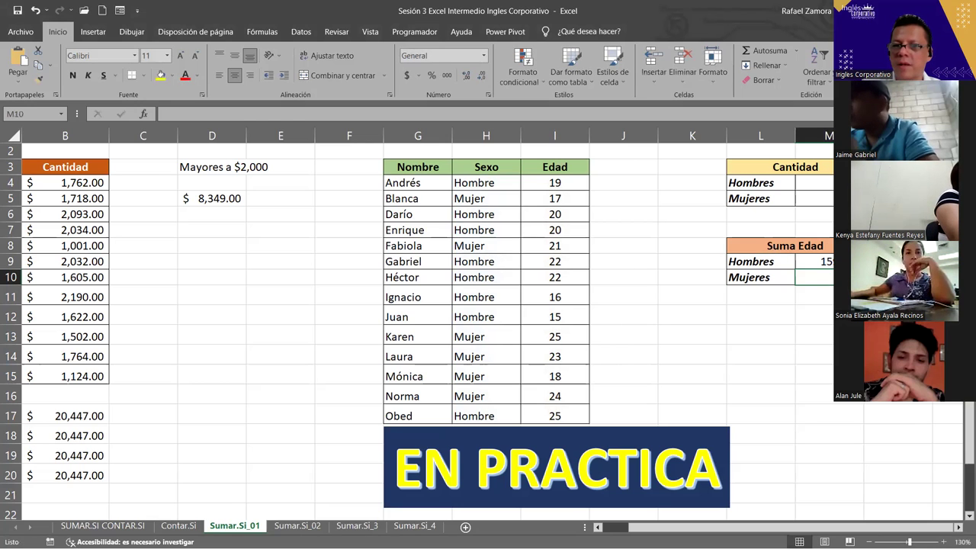
key("Up")
key("F2")
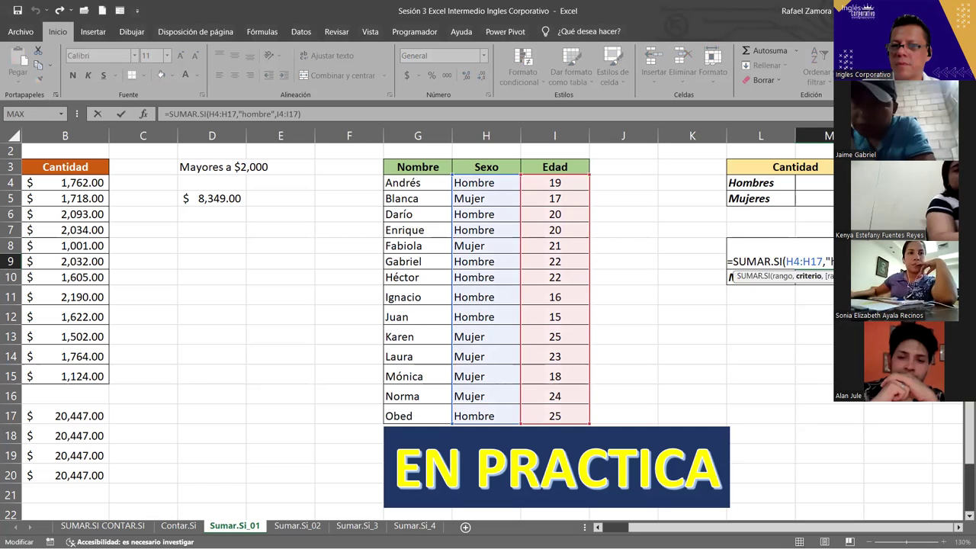
key("Home")
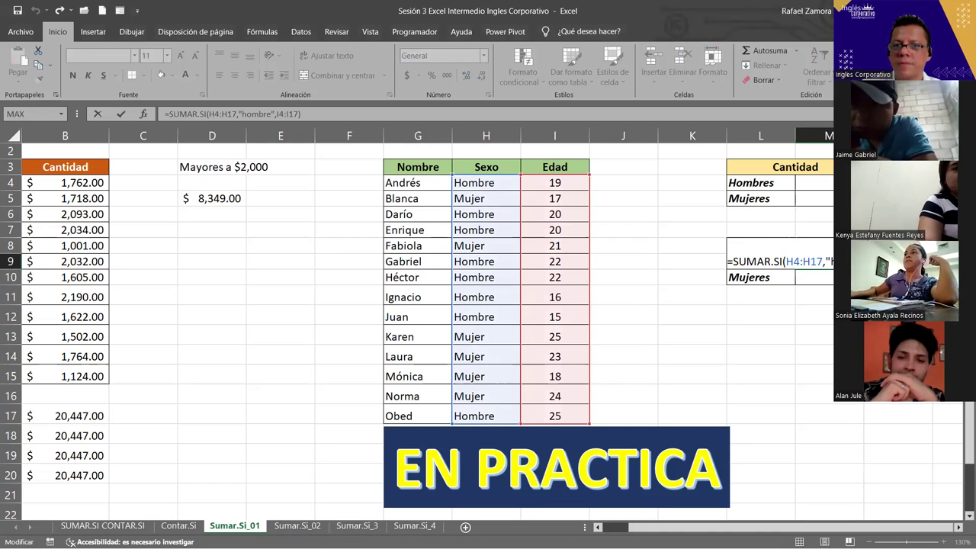
key("Return")
type("=")
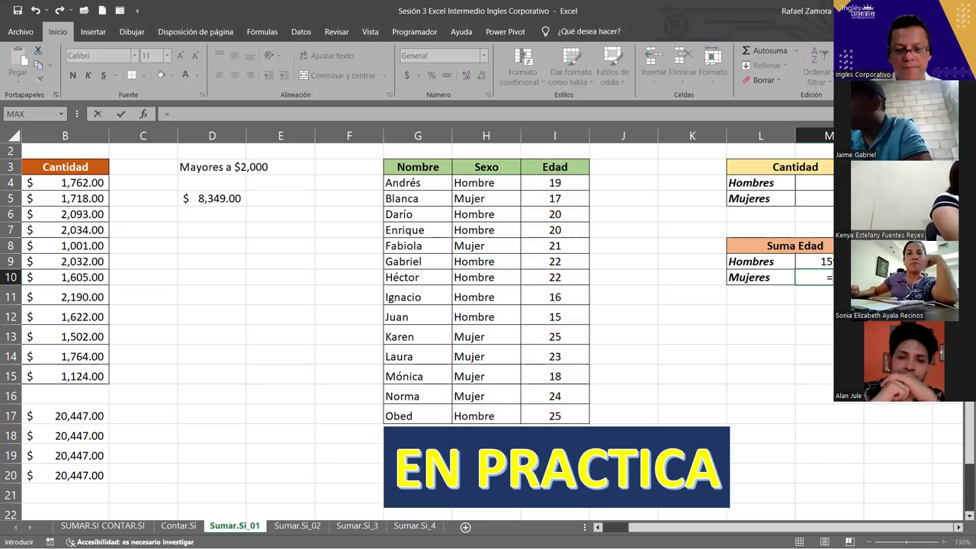
type("sumar")
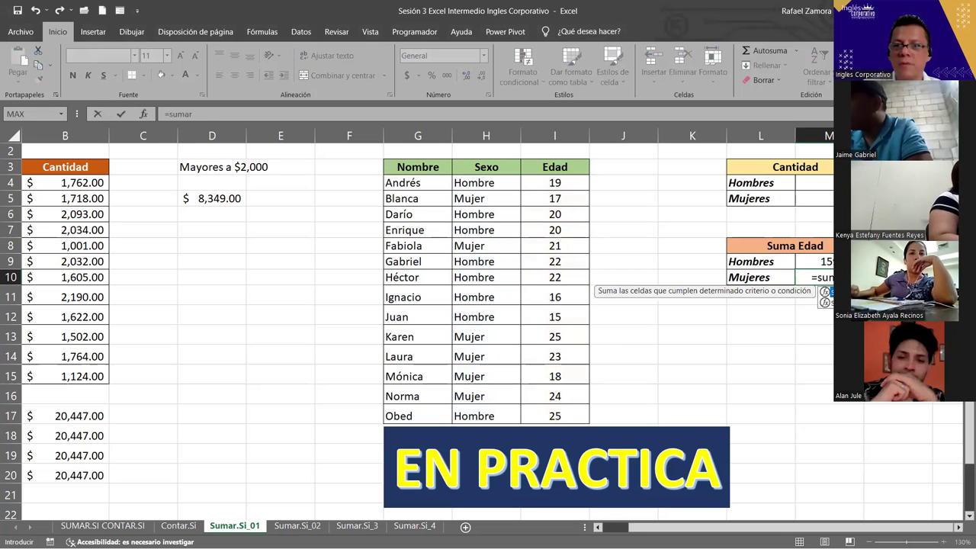
Complete SUMAR.SI with the Sexo range H4:H17 as its first argument.
key("Tab")
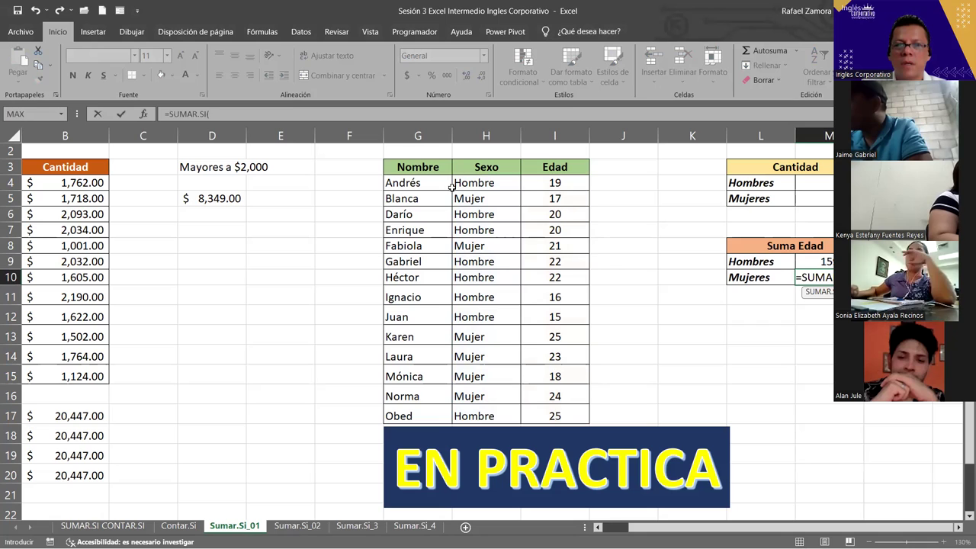
left_click_drag(451, 187, 482, 295)
left_click_drag(471, 420, 473, 418)
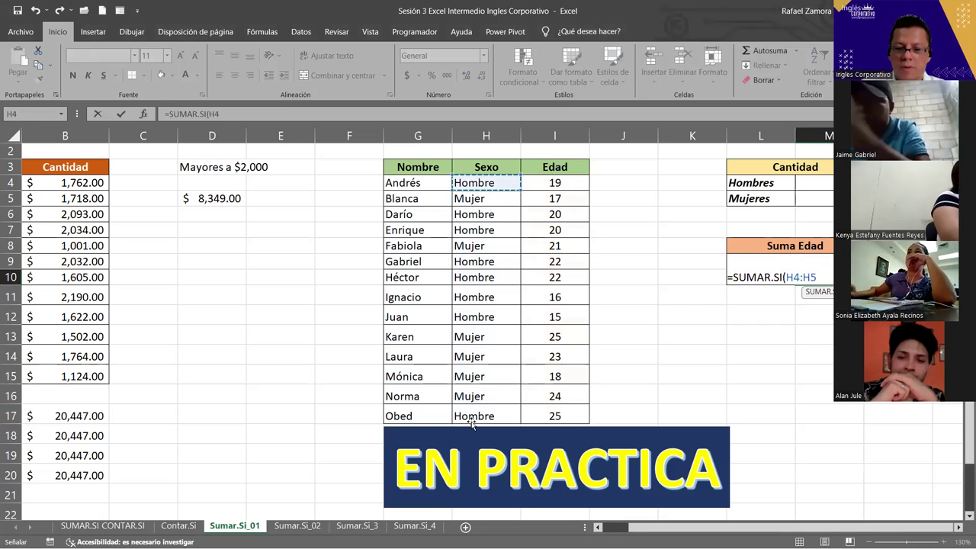
type(":H17,")
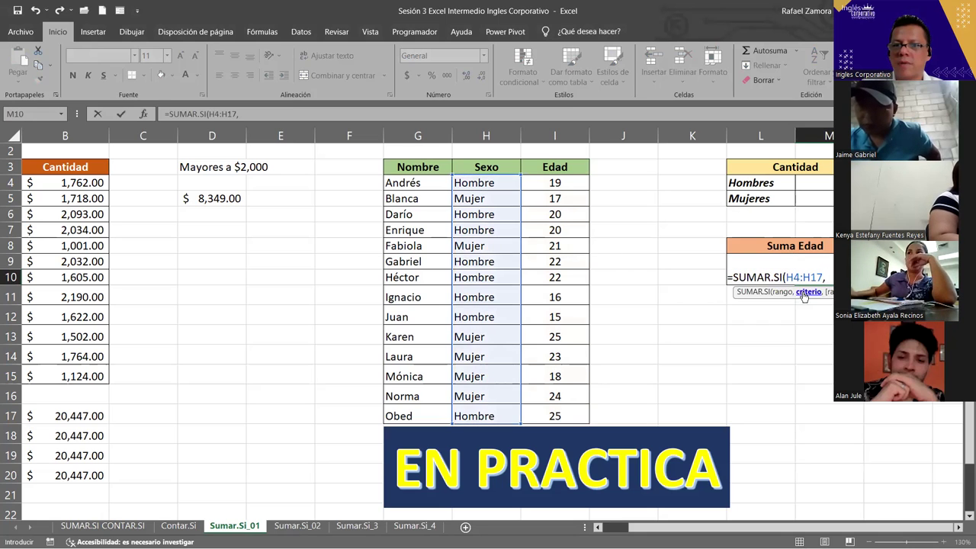
left_click(715, 279)
key("Right")
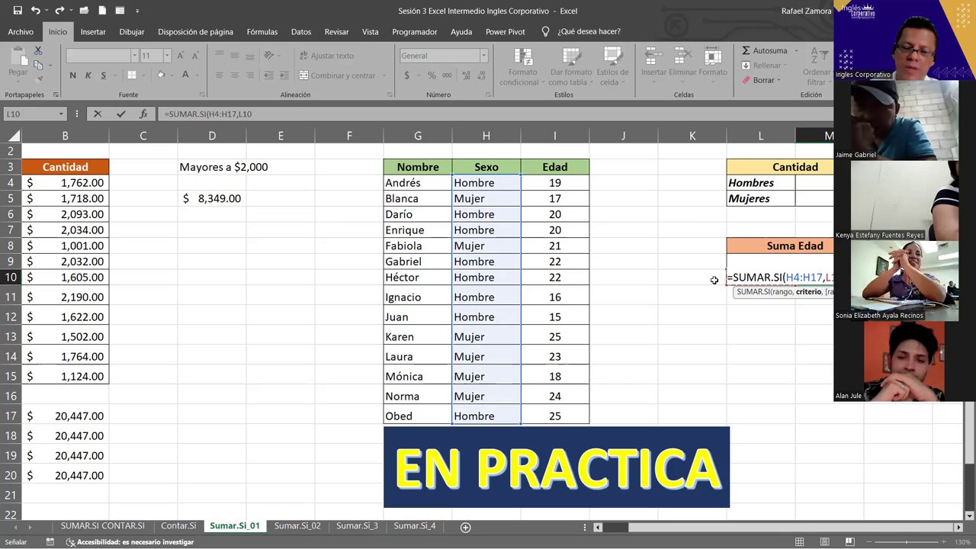
key("BackSpace")
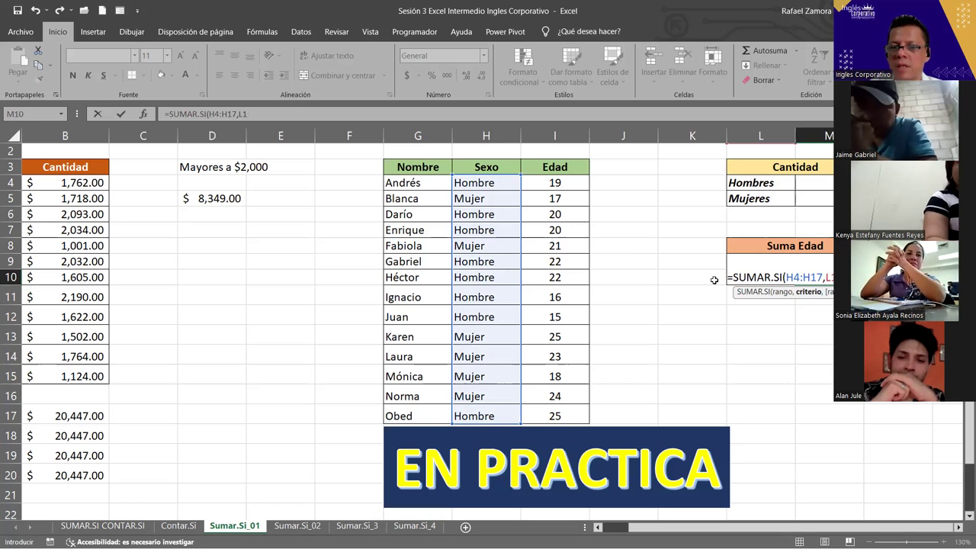
key("BackSpace")
key("BackSpace")
Use the Mujeres label L10 as criterion and I4:I17 as sum range, returning 0.
left_click(714, 280)
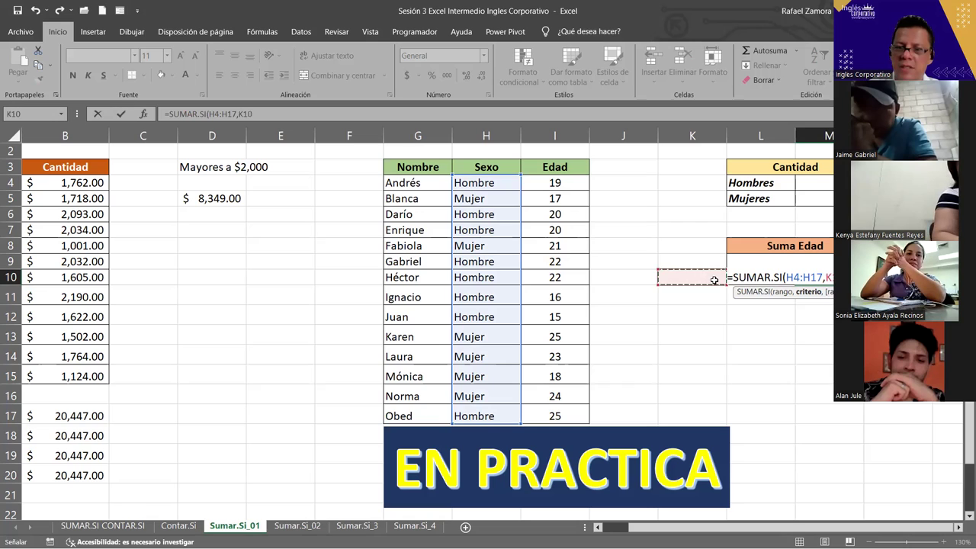
key("Right")
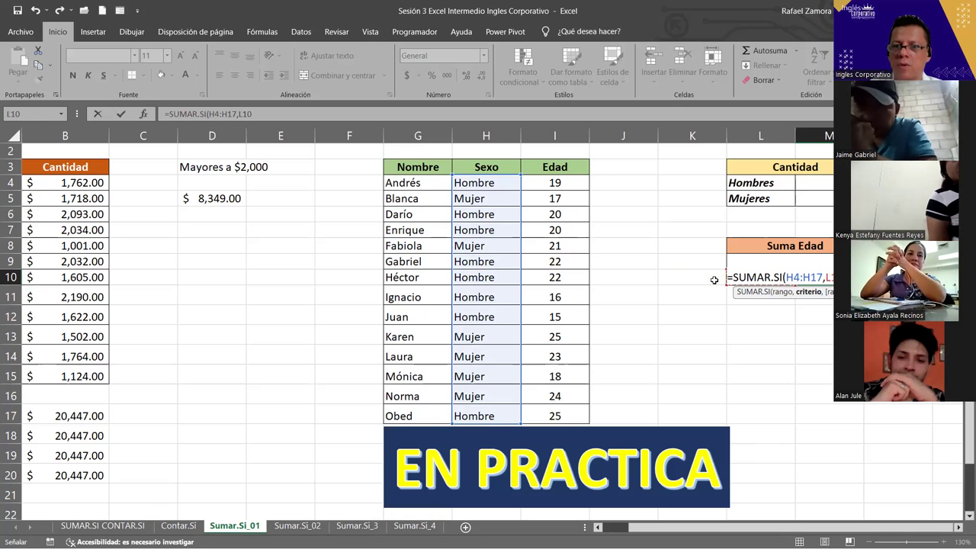
type(",")
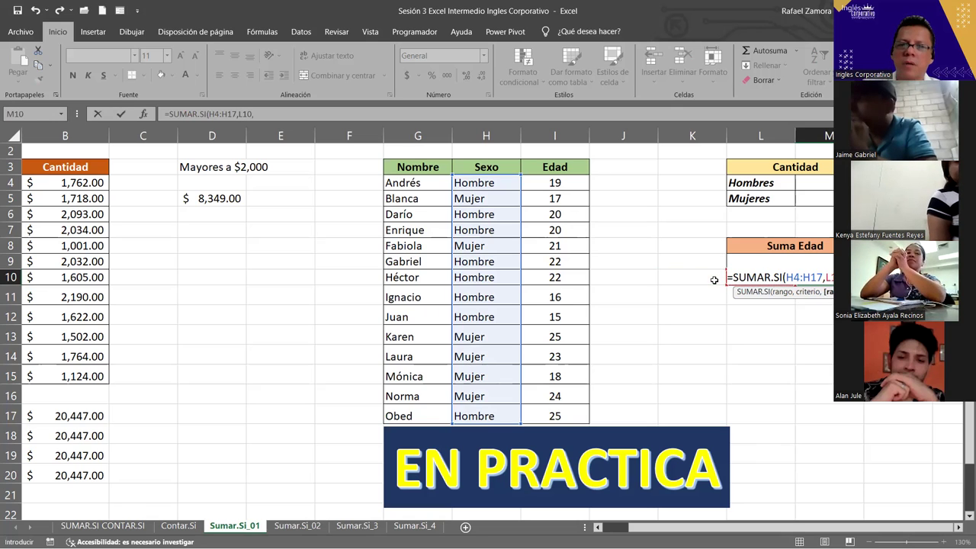
left_click_drag(583, 180, 563, 414)
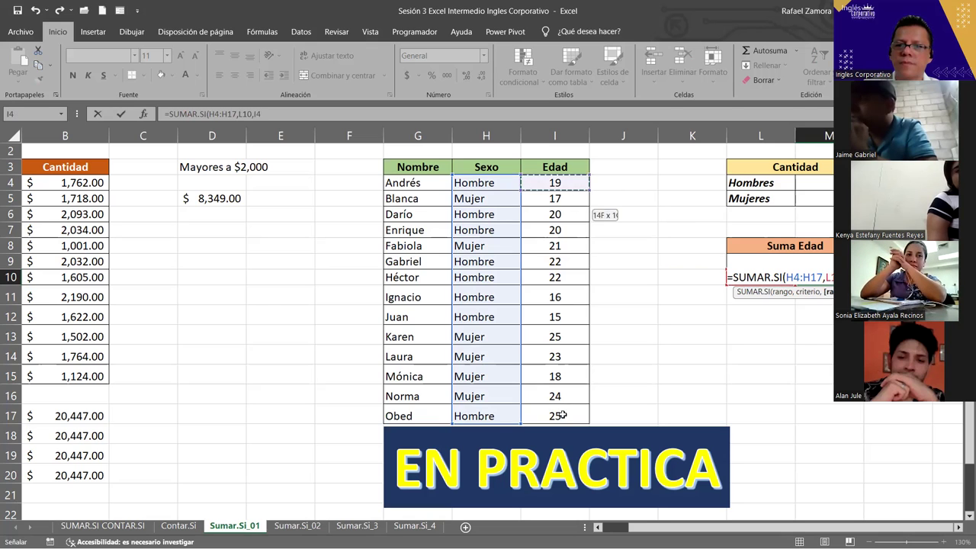
key("Return")
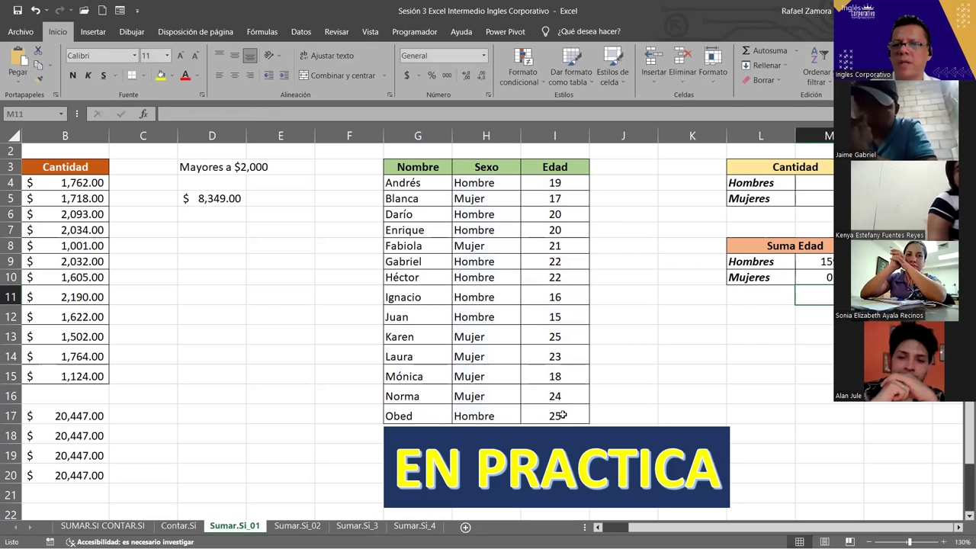
double_click(771, 277)
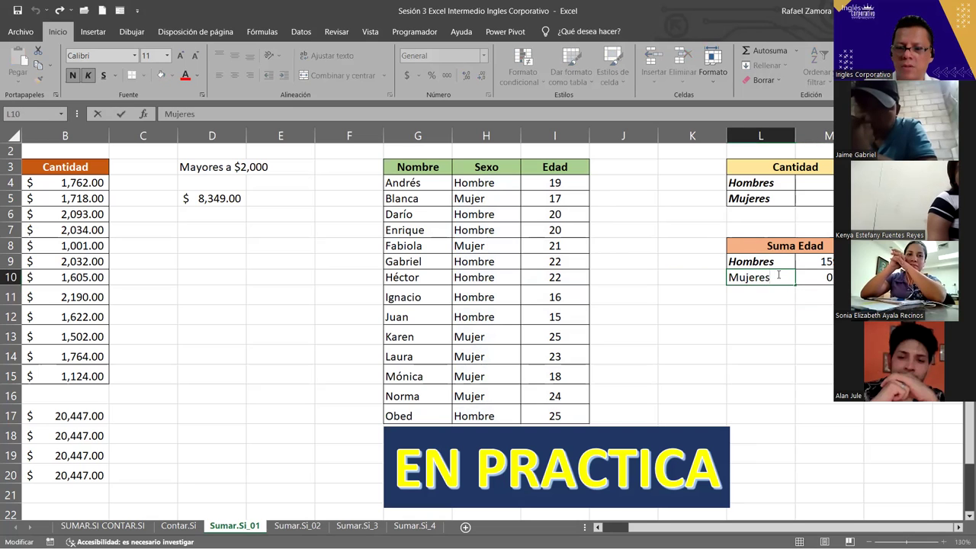
Shorten the L10 label from Mujeres to Mujer so its age total becomes nonzero.
key("BackSpace")
key("Return")
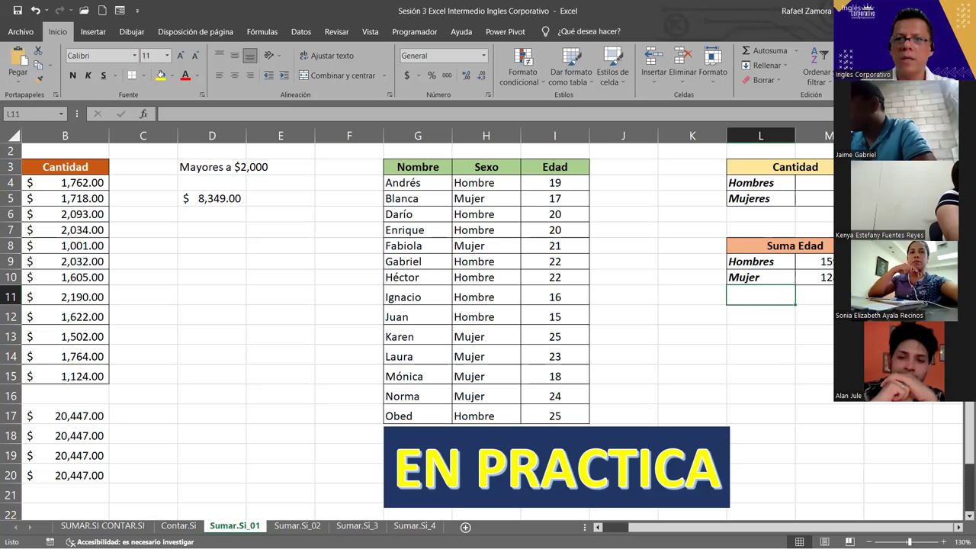
left_click(813, 182)
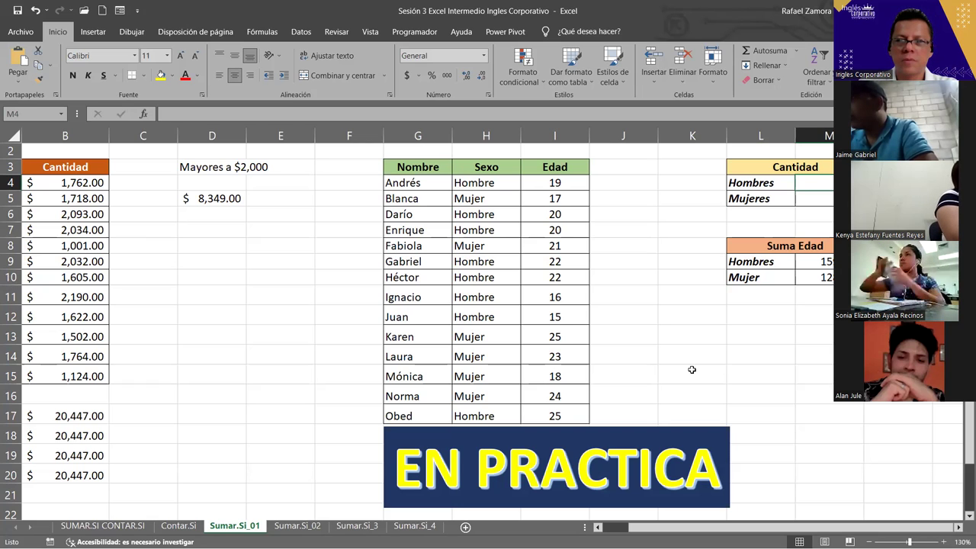
Enter =CONTAR.SI(H4:H17,"hombre") in M4 to count Hombres, giving 8.
type("=")
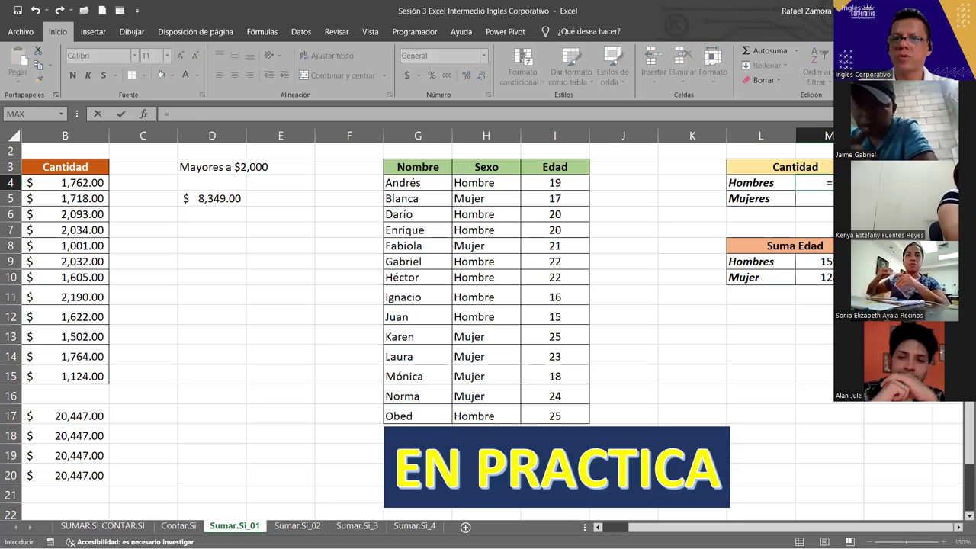
type("contar")
key("Down")
key("Tab")
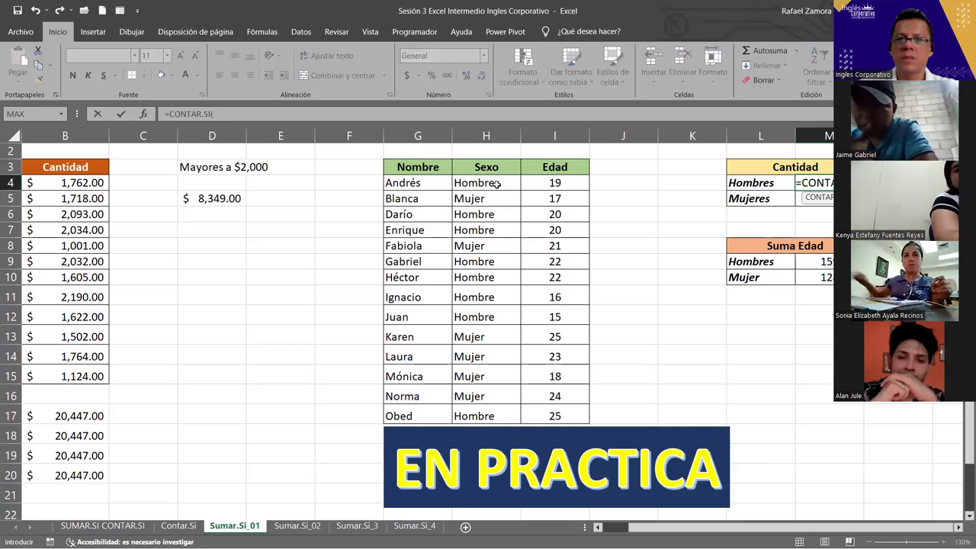
left_click(494, 185)
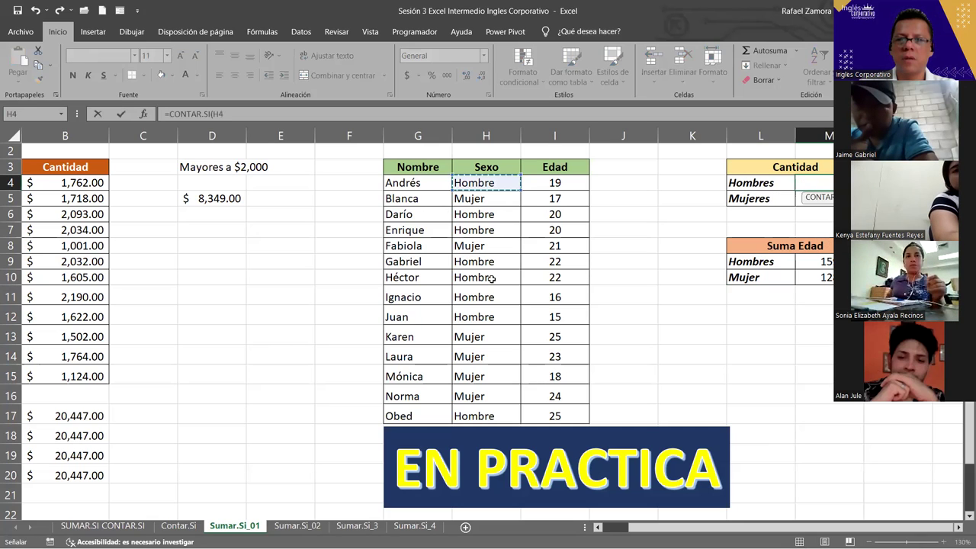
left_click(478, 413, "shift")
type(",\"hombre")
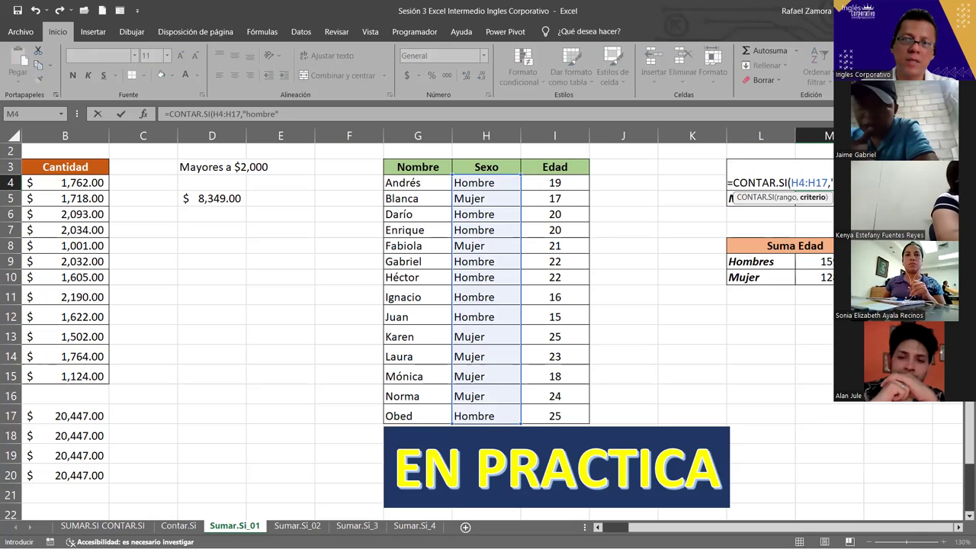
key("Return")
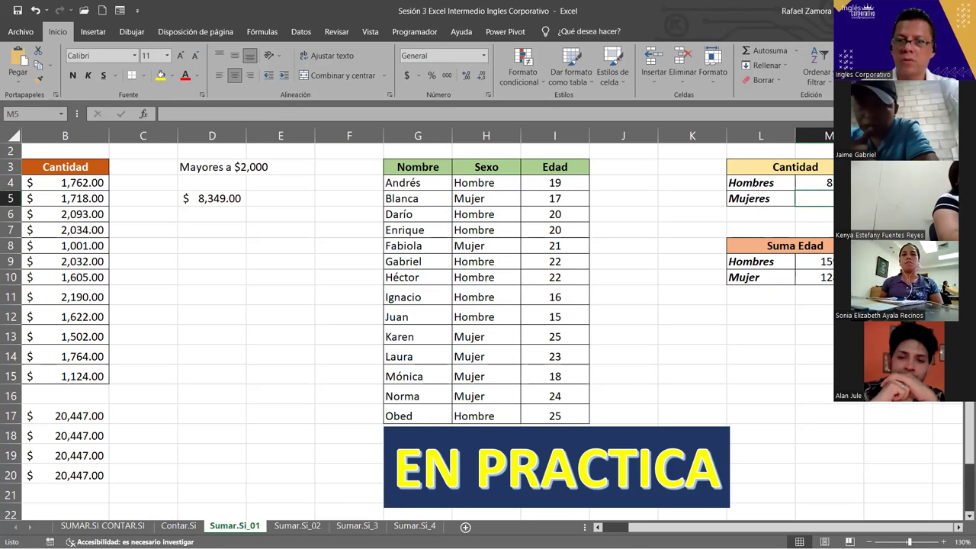
Enter =CONTAR.SI(H4:H17,"mujer") in M5 to count Mujeres, giving 6.
type("=")
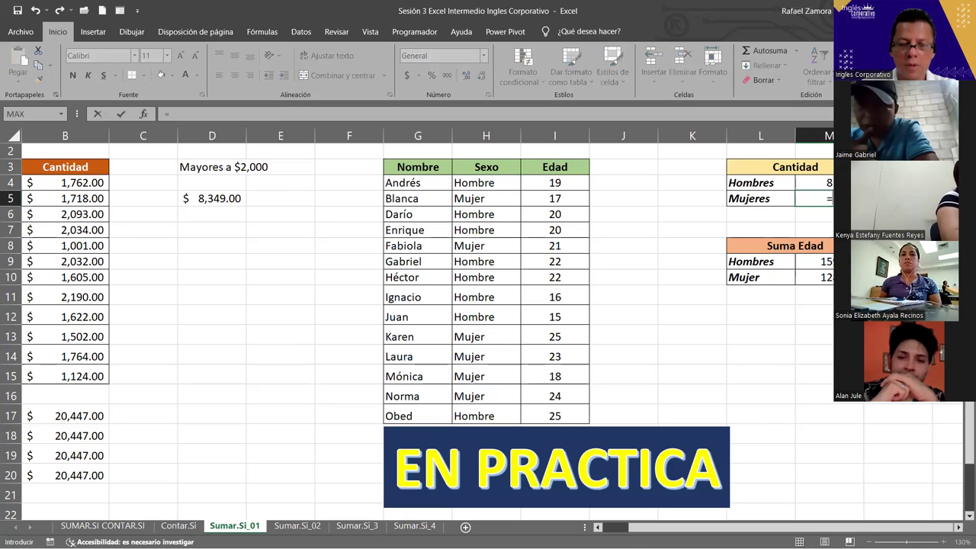
type("contar")
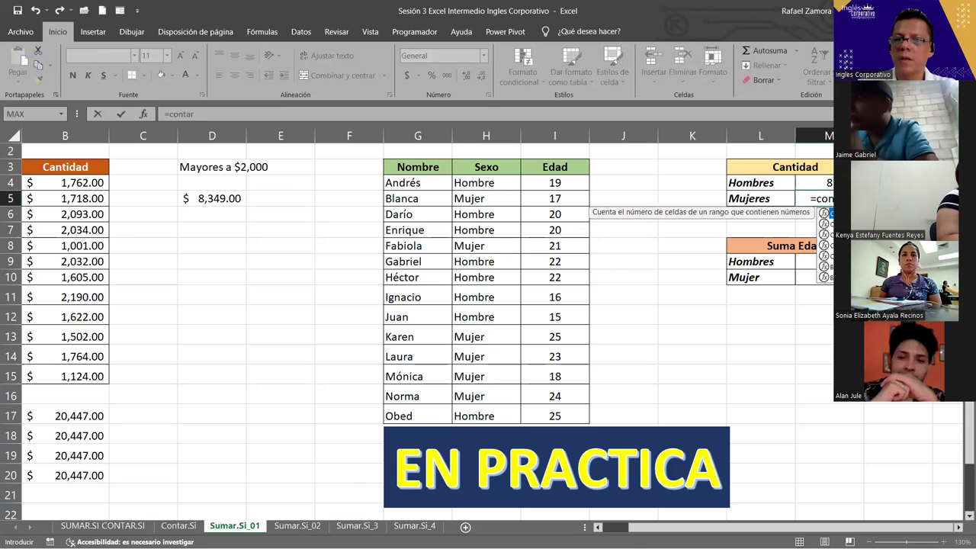
key("Down")
key("Down")
key("Tab")
left_click_drag(480, 183, 466, 416)
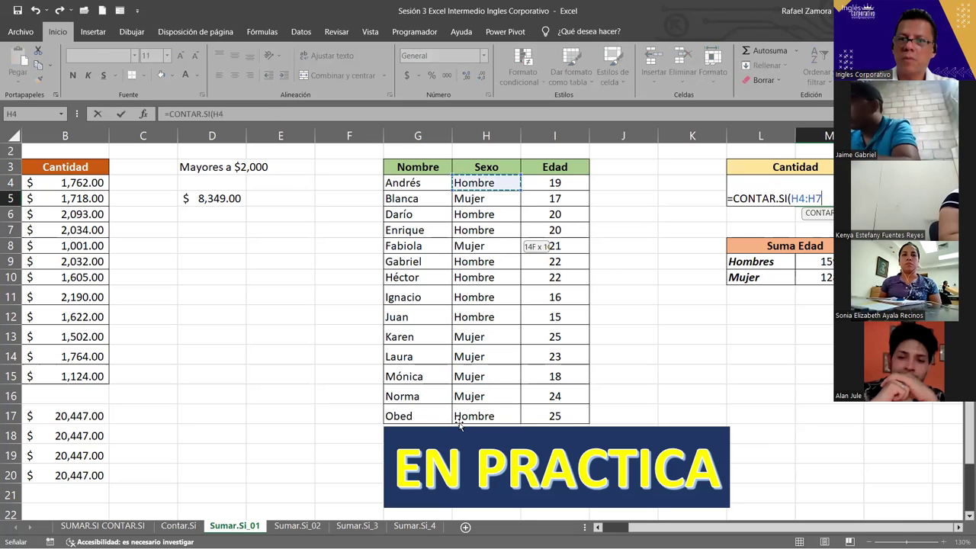
type(":H17,\"")
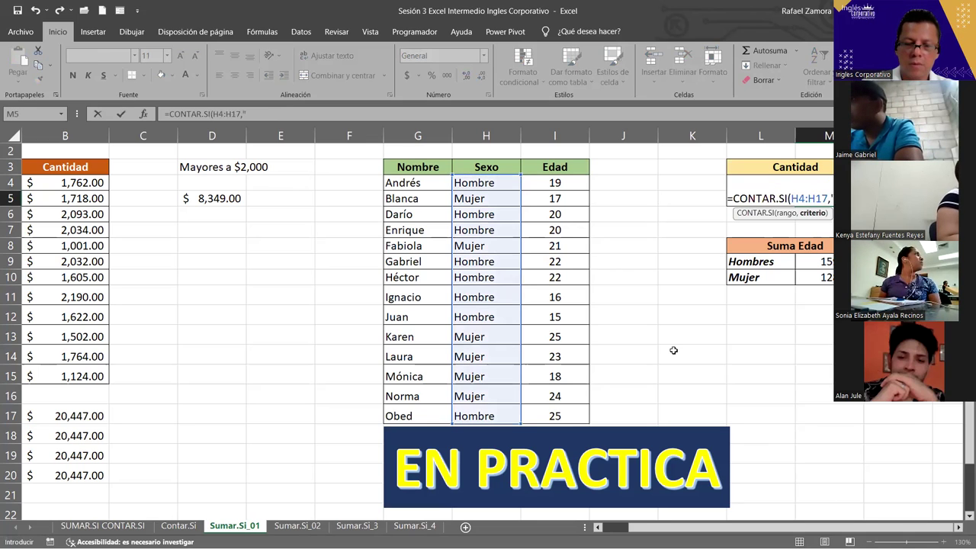
type("mujer\"")
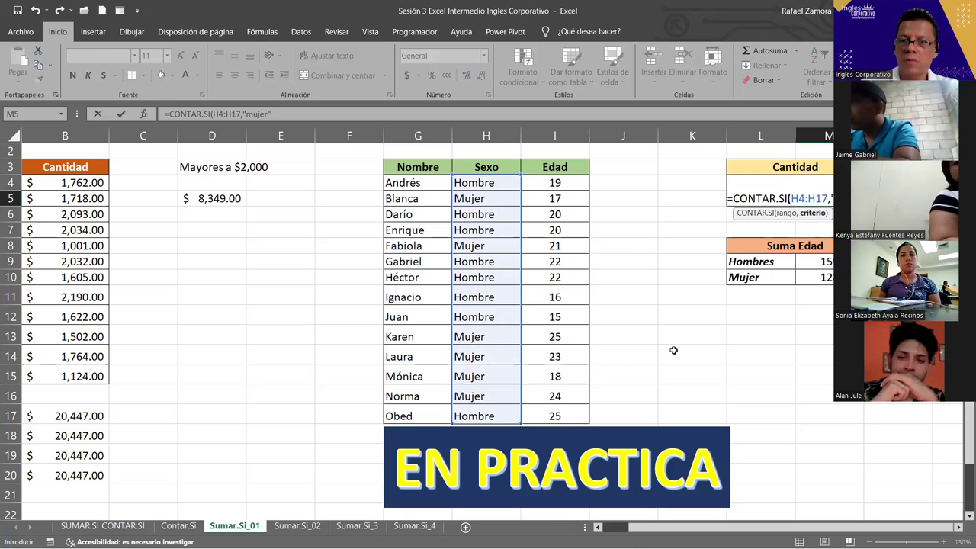
key("Return")
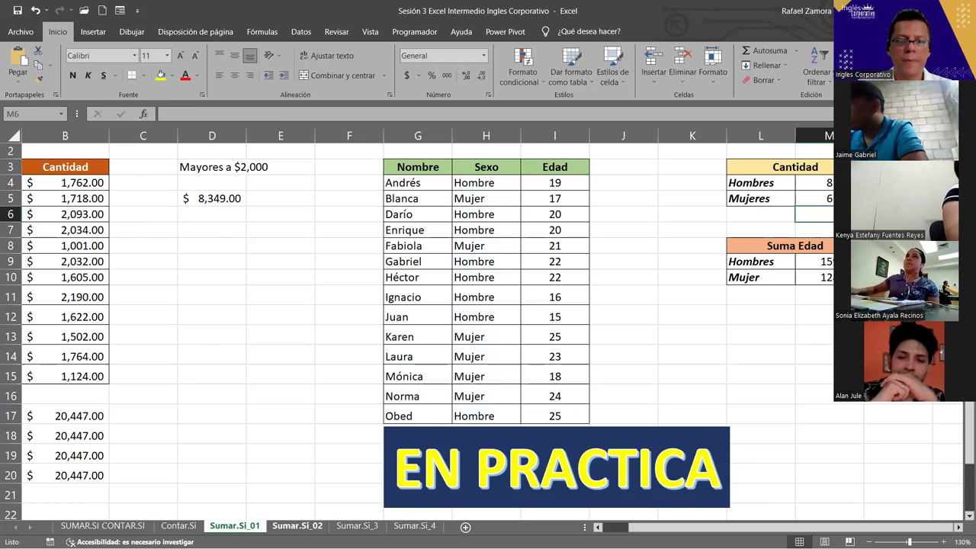
left_click(298, 526)
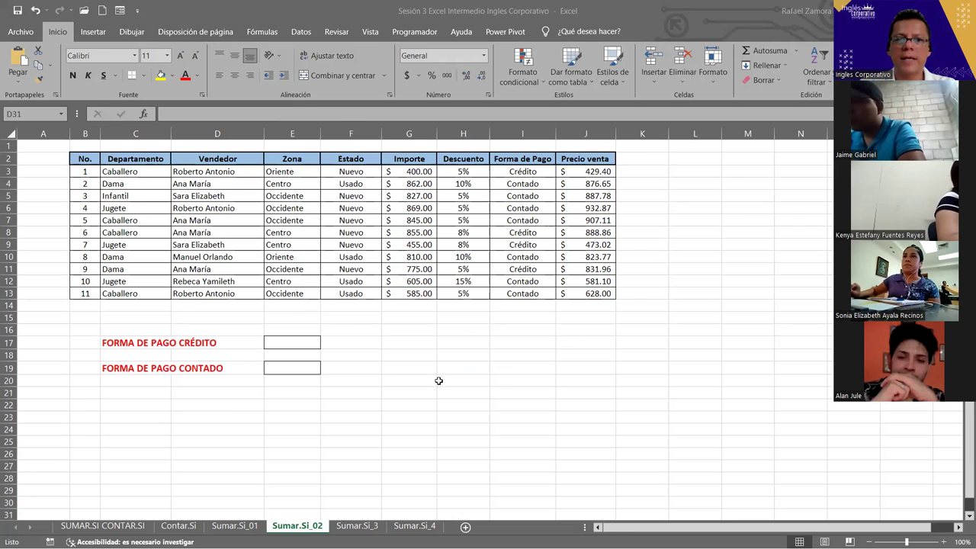
Return to Sumar.Si_01 from Sumar.Si_02 and display M4's formula =CONTAR.SI(H4:H17,"hombre").
scroll(439, 381, "up", 2, "ctrl")
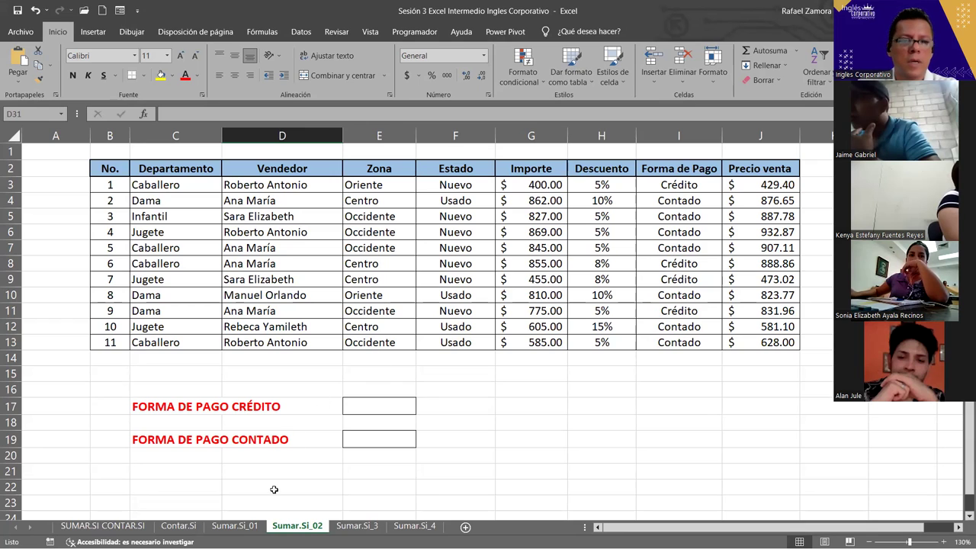
left_click(239, 526)
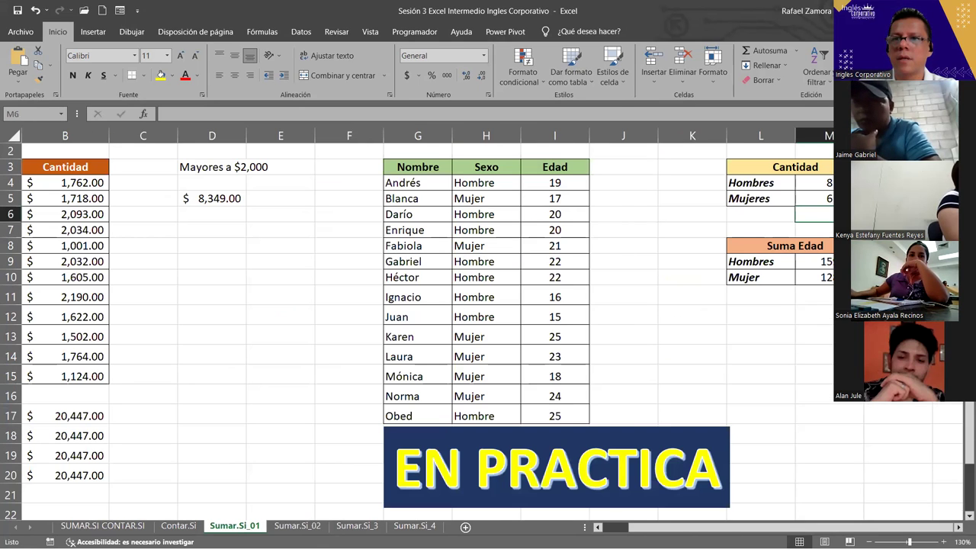
double_click(823, 183)
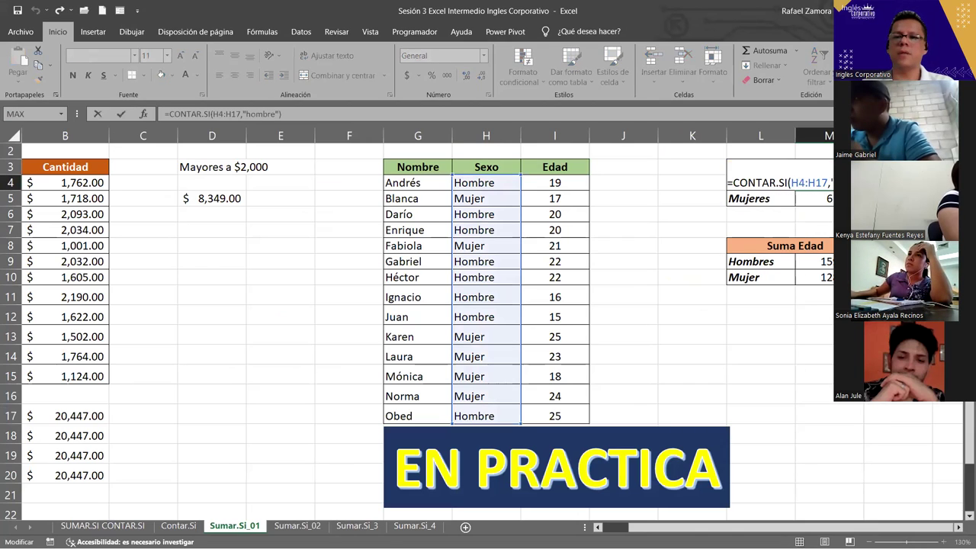
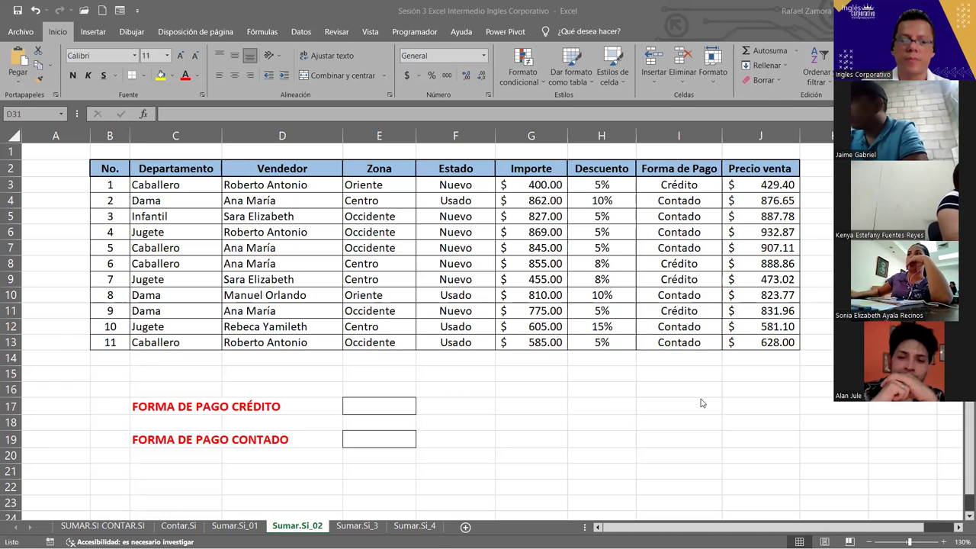
Select a few cells around the crédito result box on Sumar.Si_02, then switch to Sumar.Si_01.
left_click(578, 415)
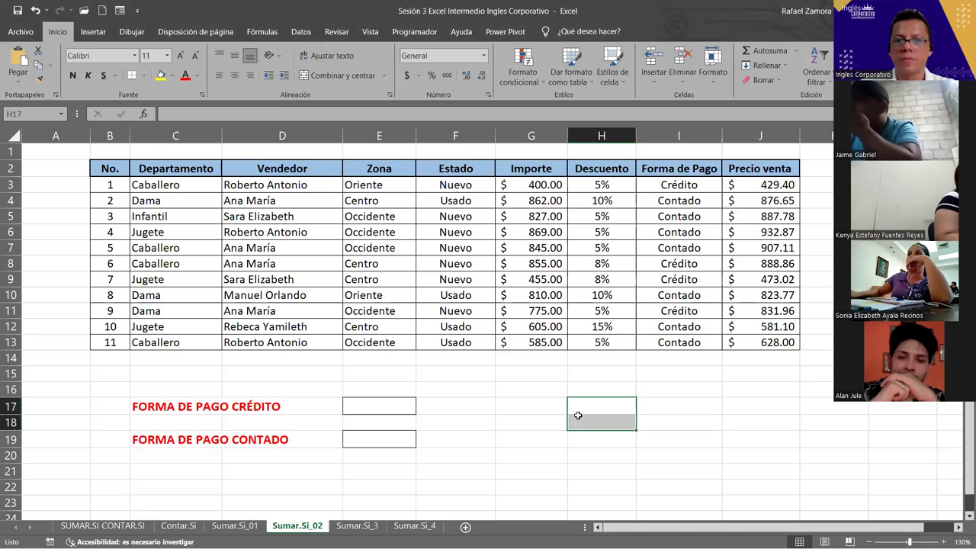
left_click(453, 419)
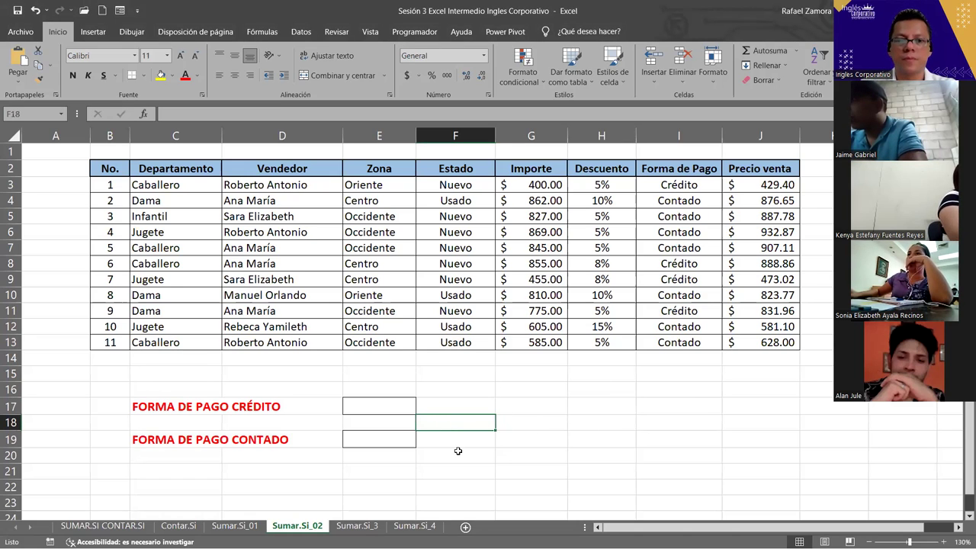
left_click(424, 405)
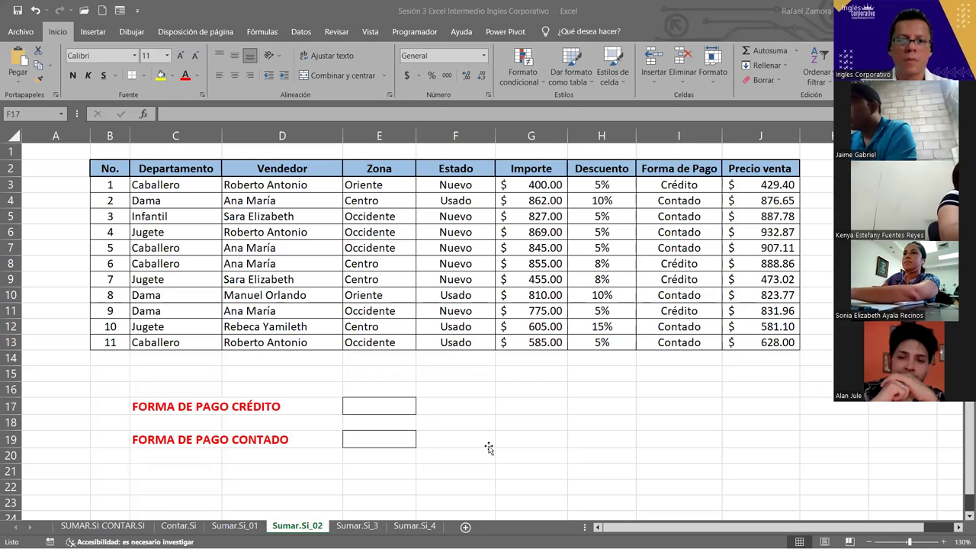
left_click(379, 406)
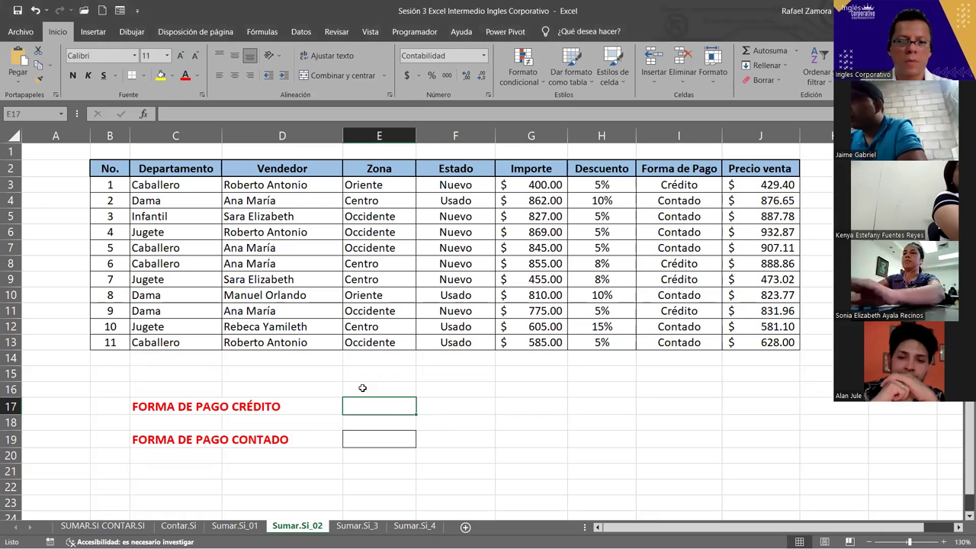
left_click(234, 525)
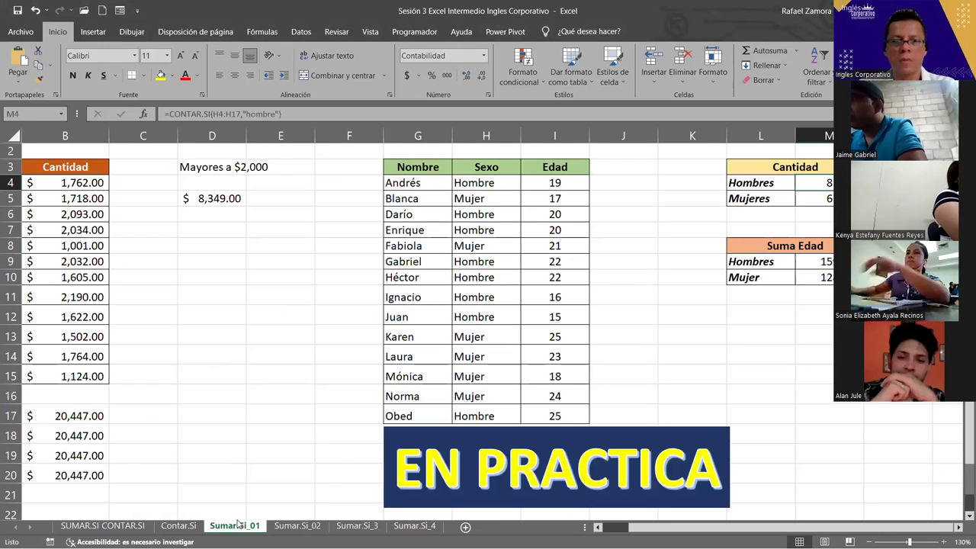
Cut the EN PRACTICA banner from Sumar.Si_01 and paste it on Sumar.Si_02, right of the result boxes.
left_click(598, 438)
key("ctrl+x")
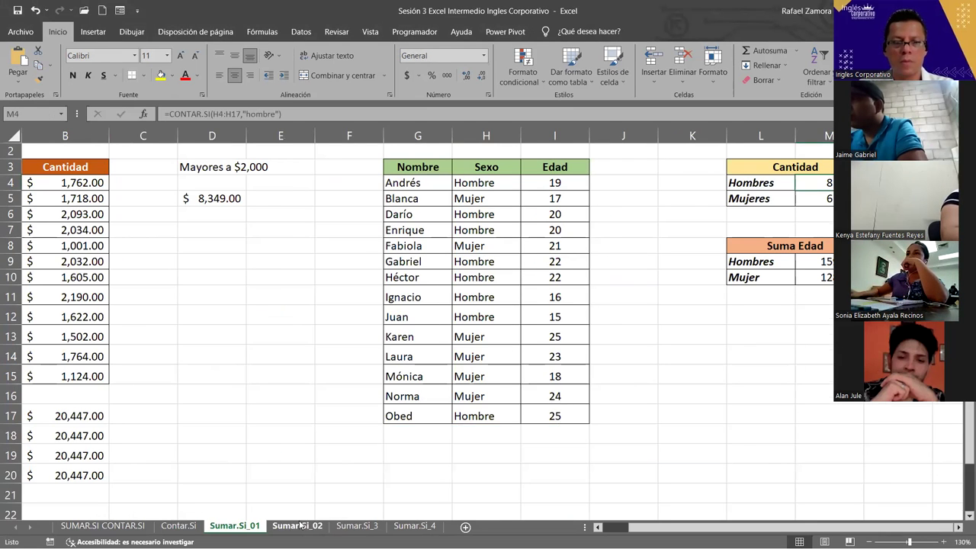
left_click(297, 525)
key("ctrl+v")
left_click_drag(463, 397, 611, 401)
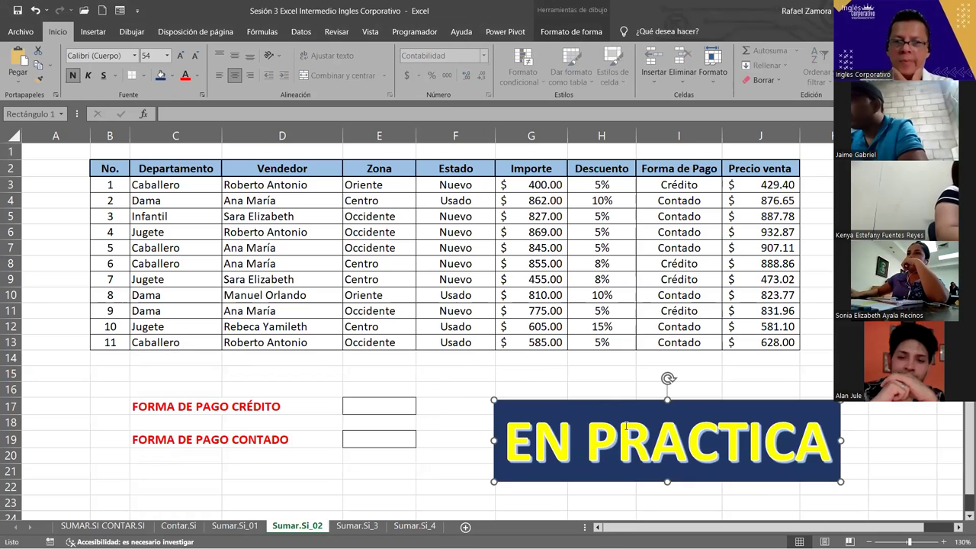
left_click(529, 388)
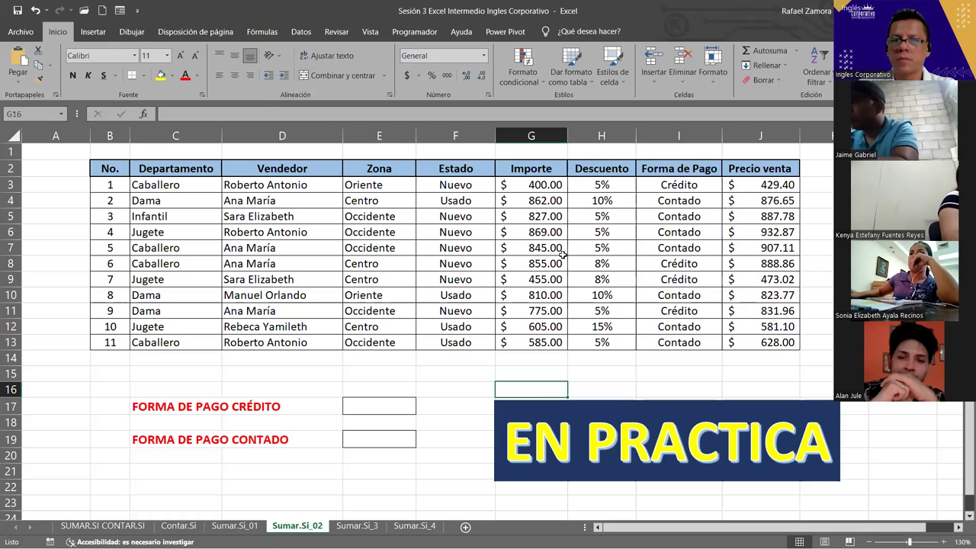
left_click(390, 407)
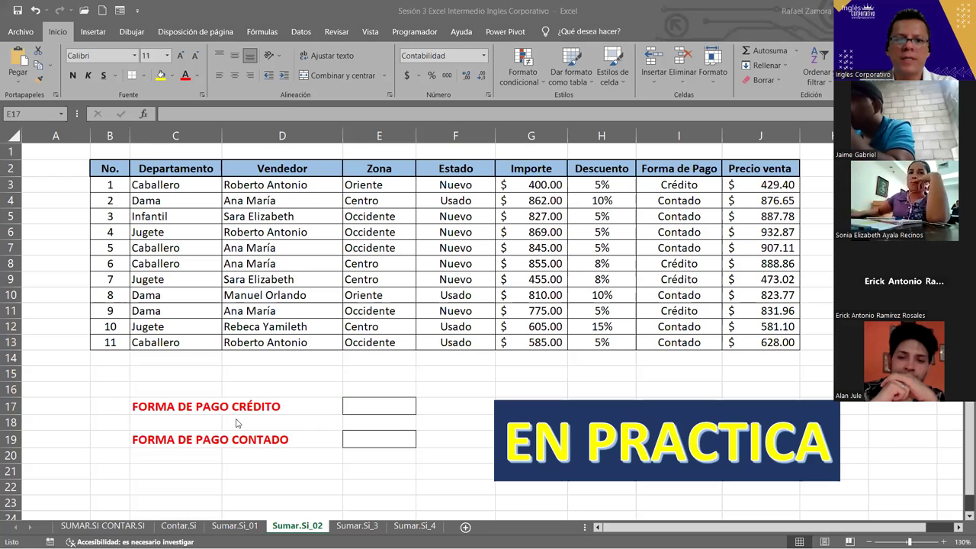
Move the selection around the sheet from E17, then scroll back up to the crédito area.
double_click(374, 410)
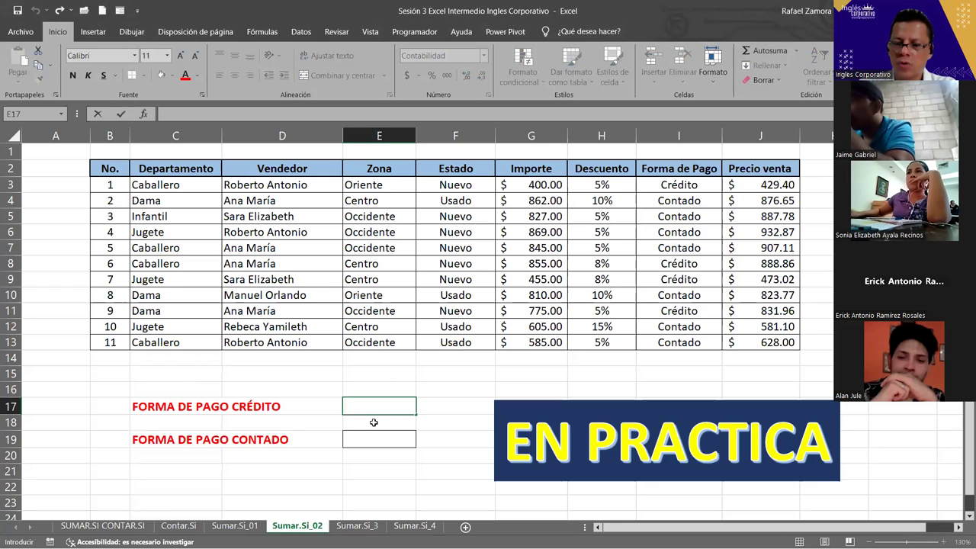
key("Tab")
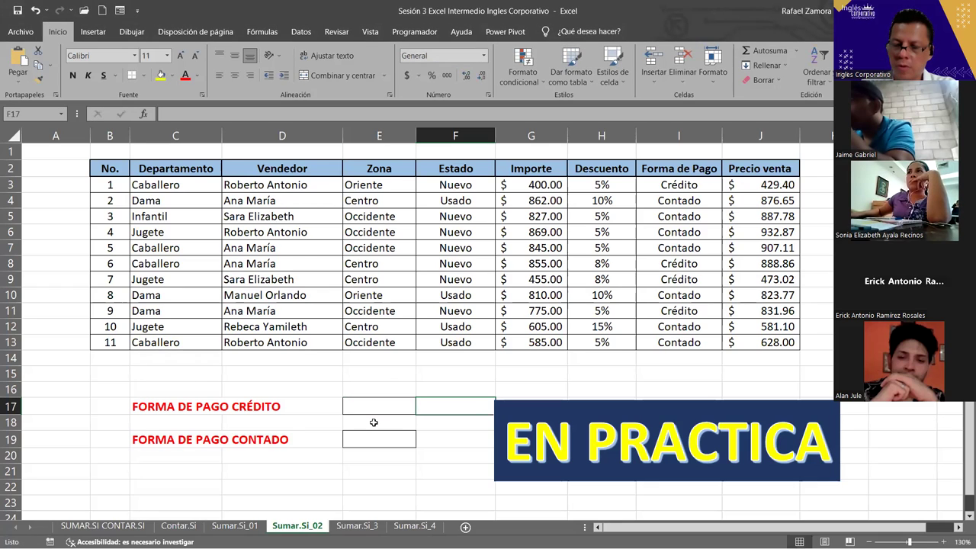
key("Down")
key("Right")
key("Down")
key("Page_Down")
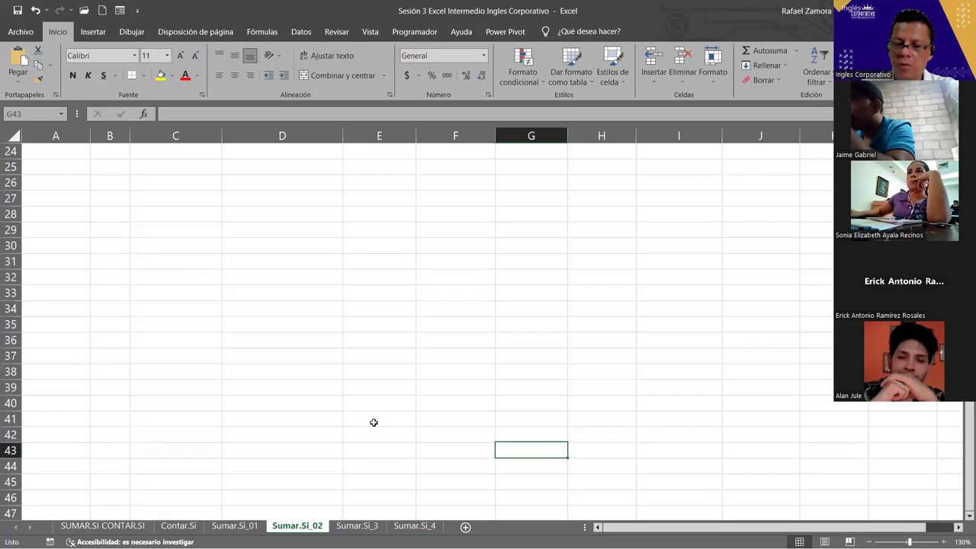
key("Left")
scroll(373, 422, "up", 6)
scroll(418, 382, "up", 2)
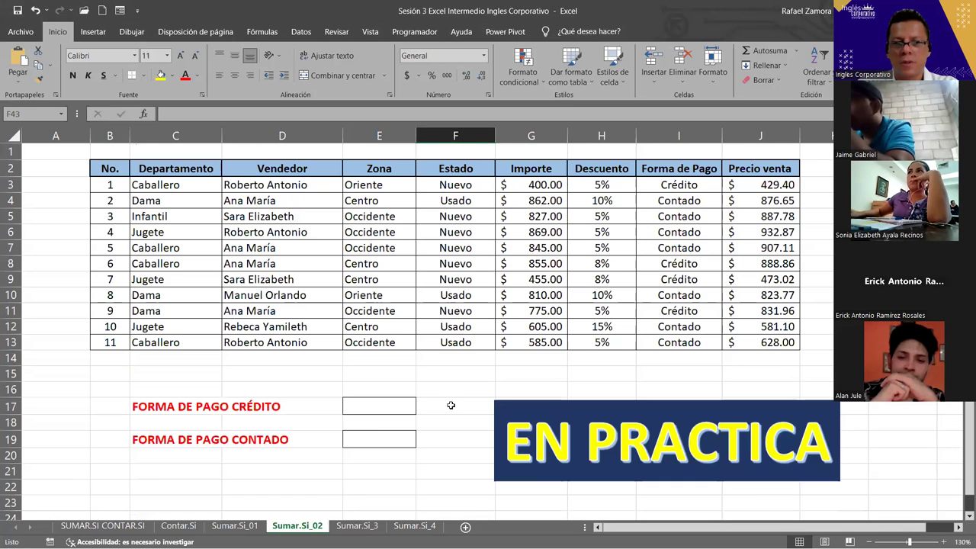
Enter 2623.24 in F17 beside crédito and shift the EN PRACTICA banner further right.
left_click(450, 404)
type("26")
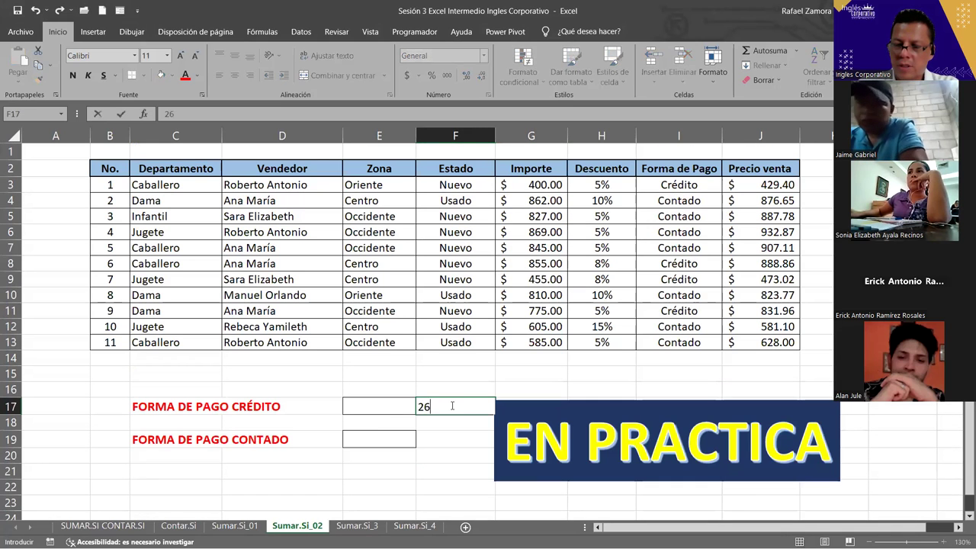
type("23.24")
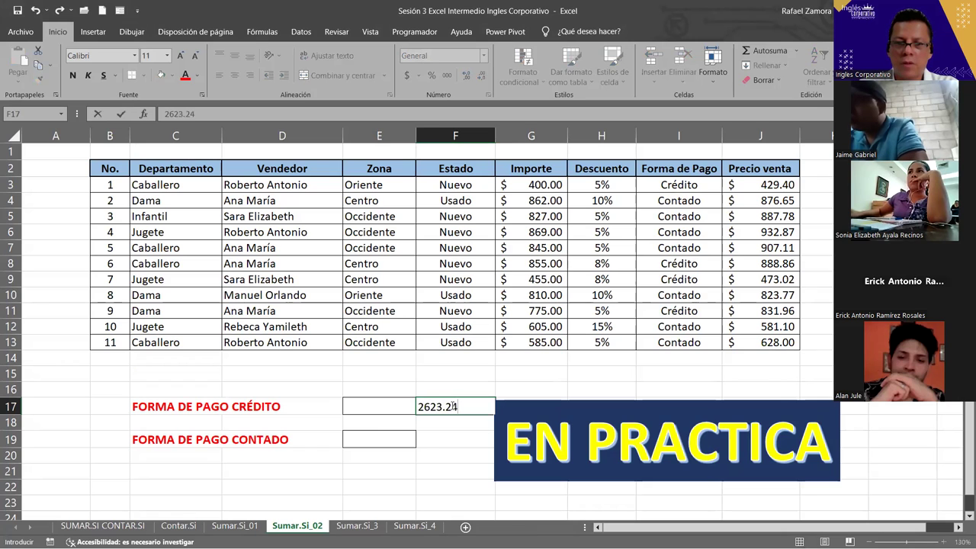
key("Return")
left_click_drag(557, 402, 628, 399)
left_click(465, 438)
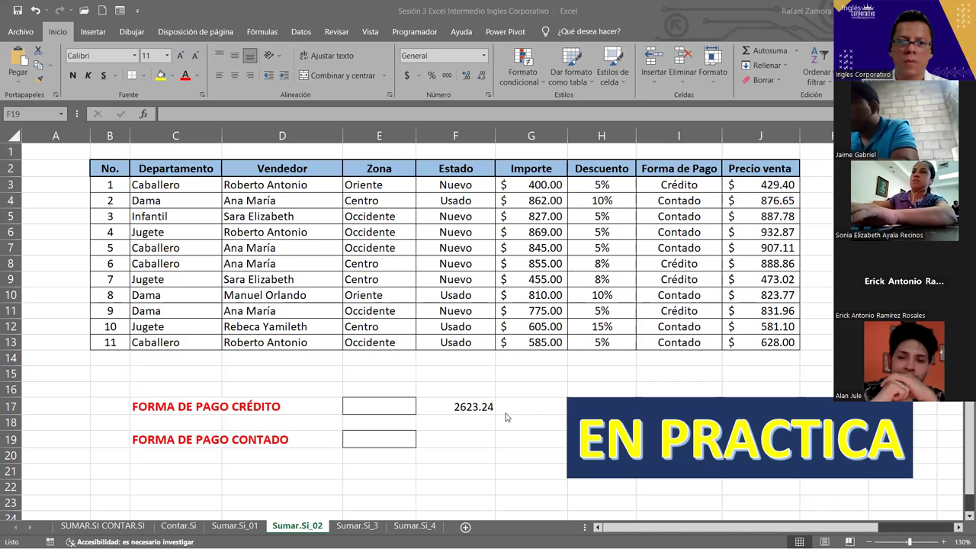
Apply accounting currency format to F16:F20 and enter 5,637.29 in F19 beside contado.
left_click_drag(473, 389, 468, 458)
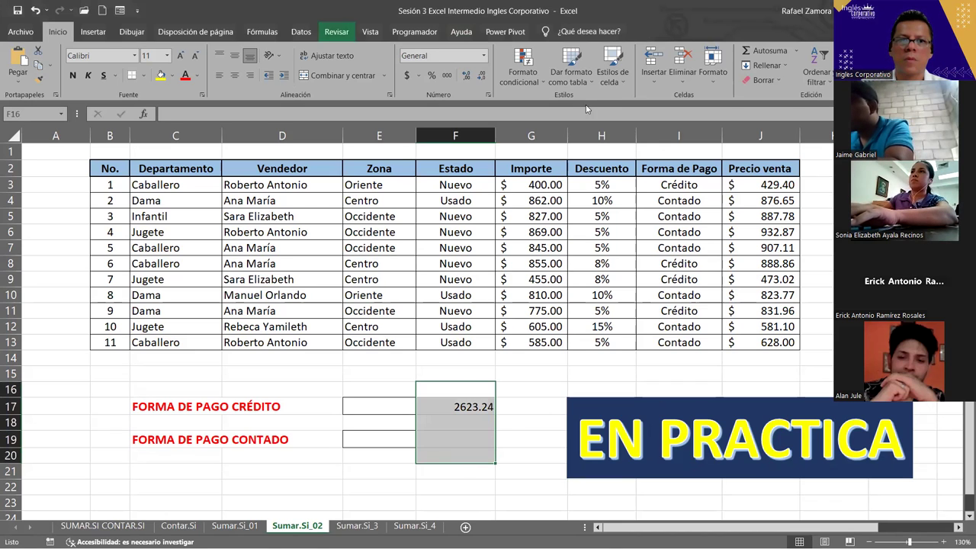
left_click(408, 77)
left_click(477, 443)
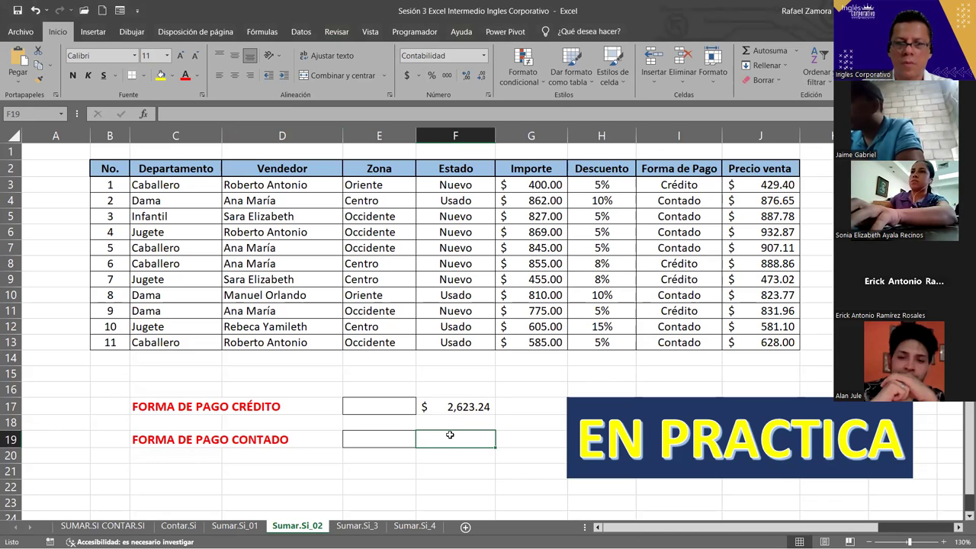
type("5,63")
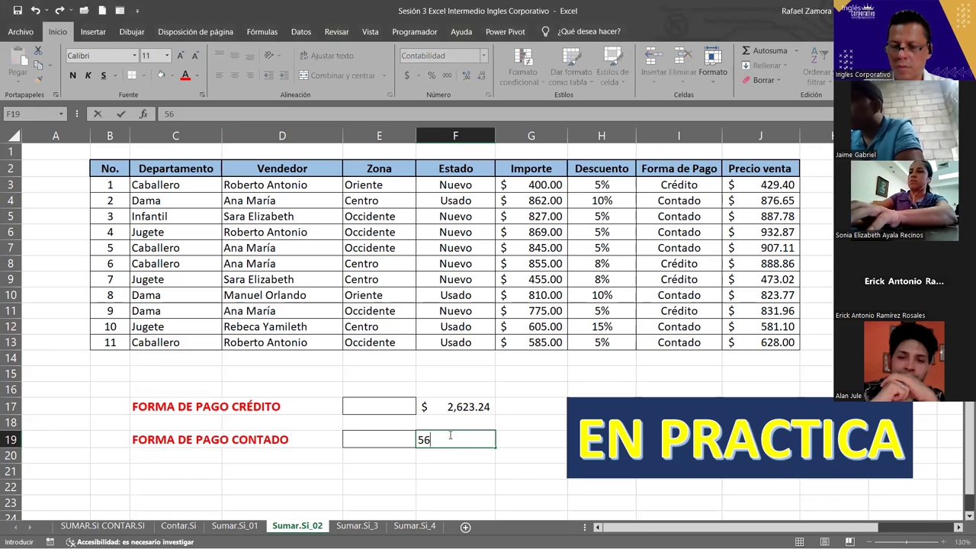
type("7.")
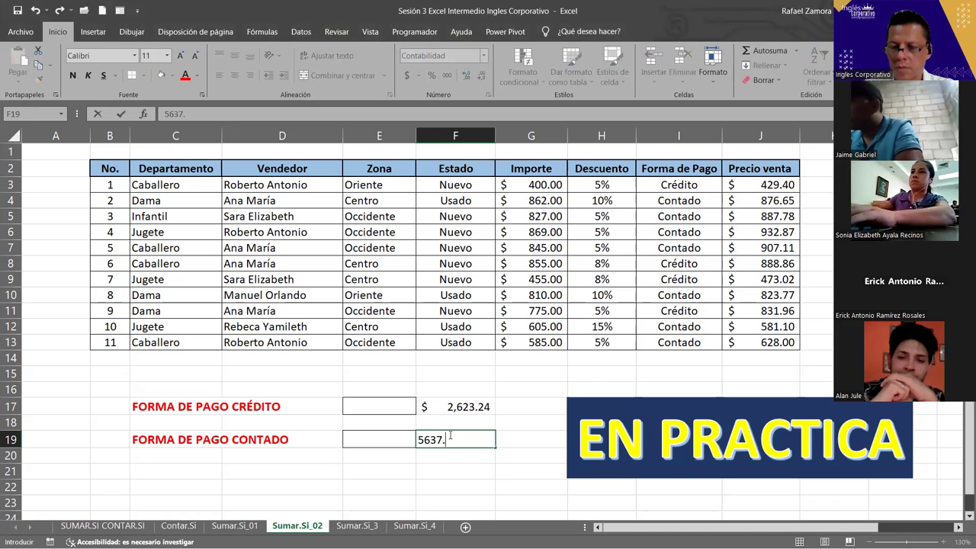
type("29")
key("Return")
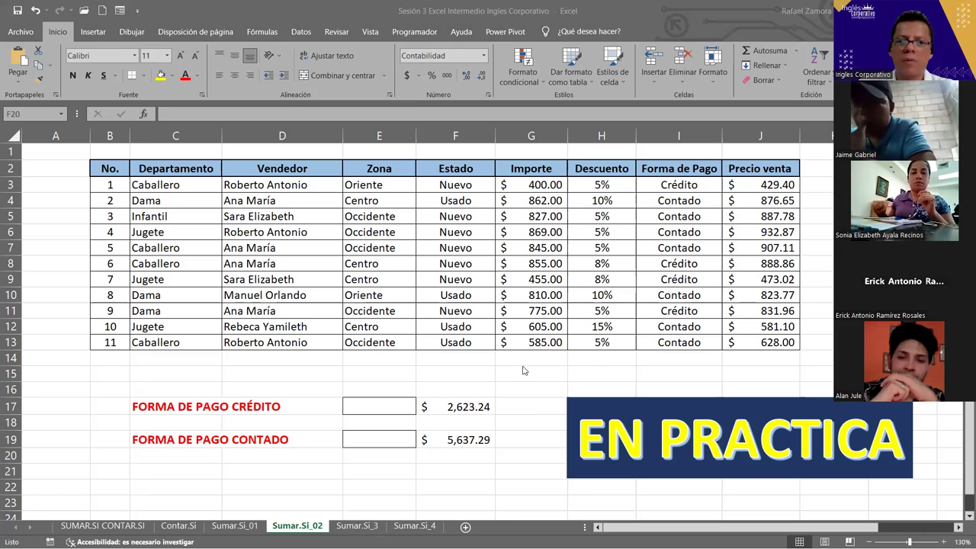
key("alt+Tab")
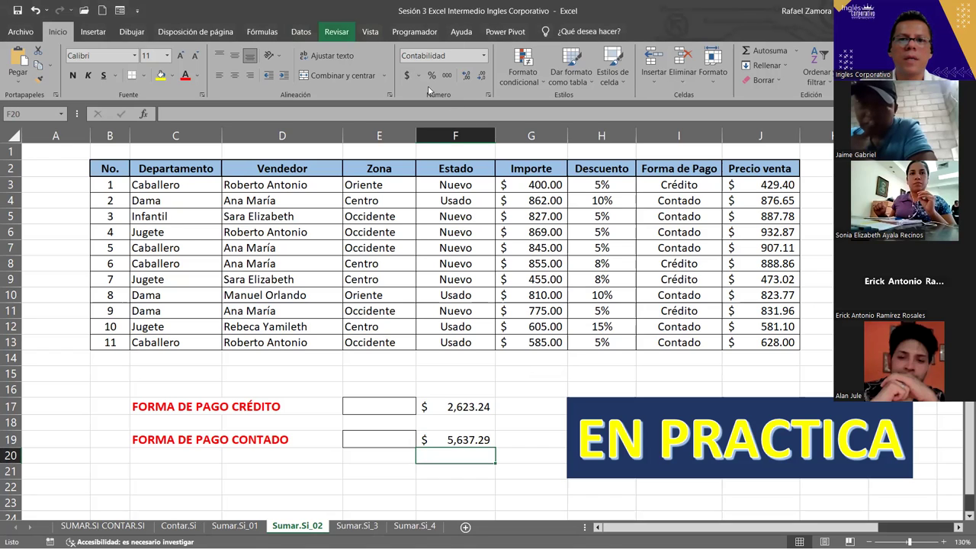
key("alt+Tab")
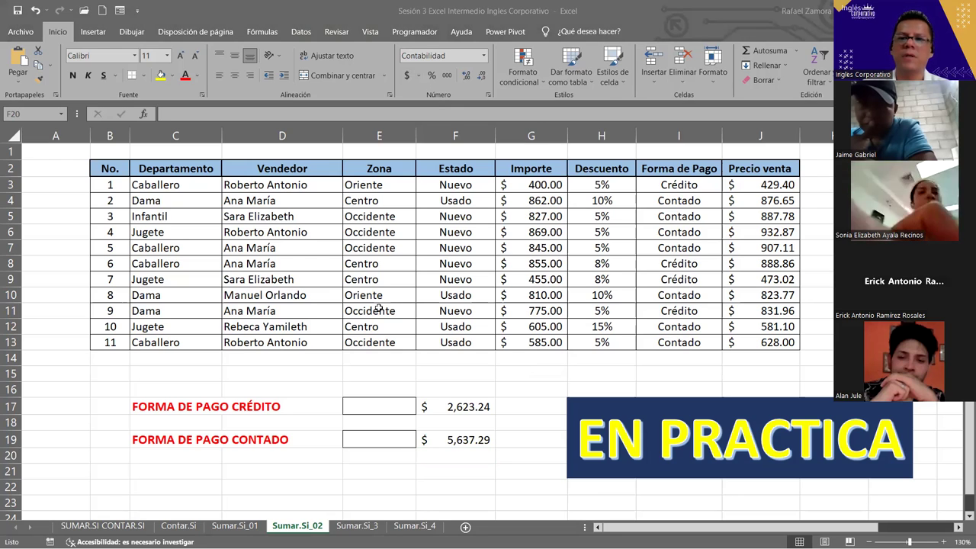
key("alt+Tab")
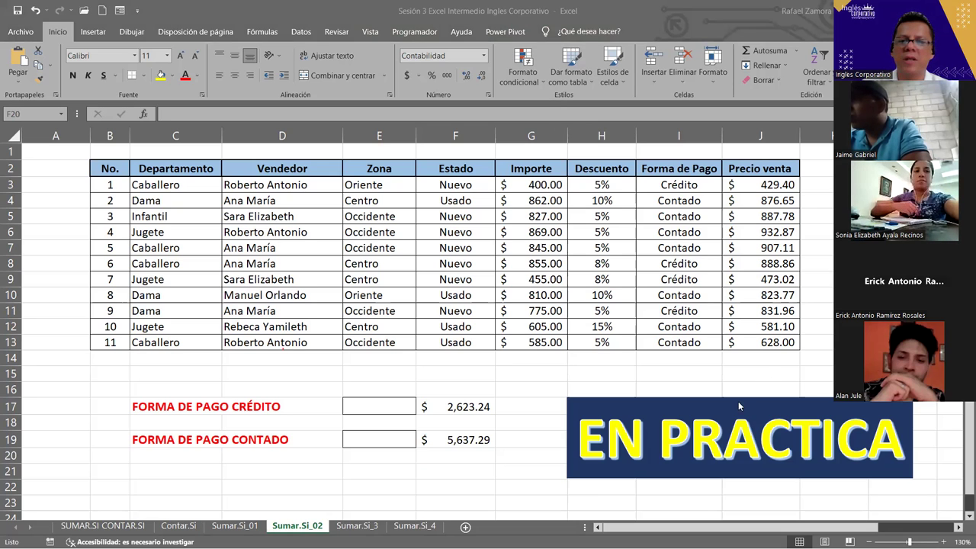
In E19 write =SUMAR.SI with criteria range I3:I13, criterion "contado" and sum range starting at J3.
left_click(399, 437)
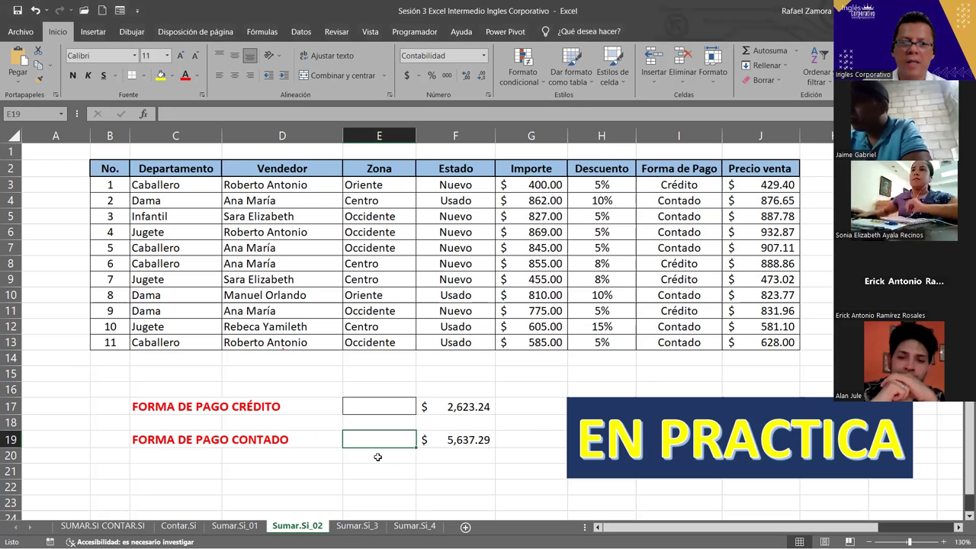
type("¿")
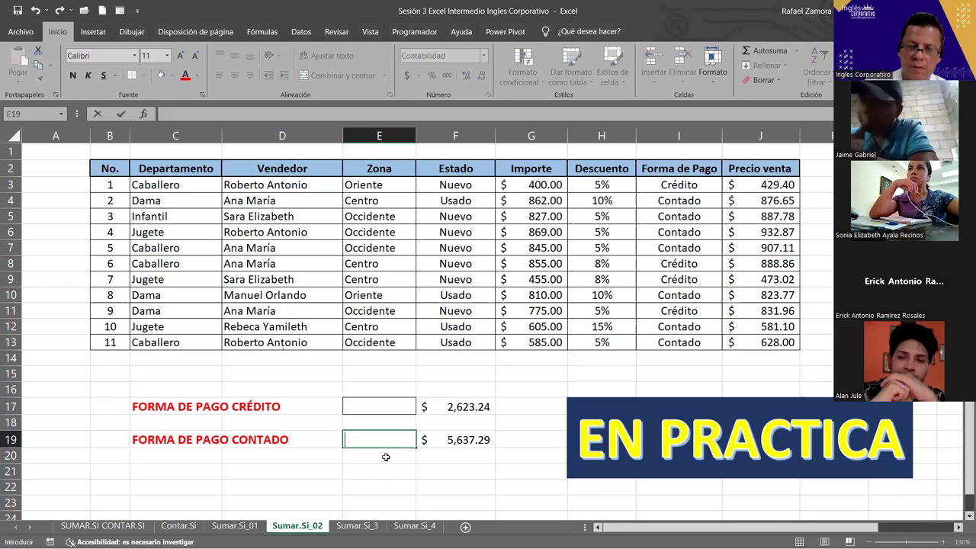
type("=")
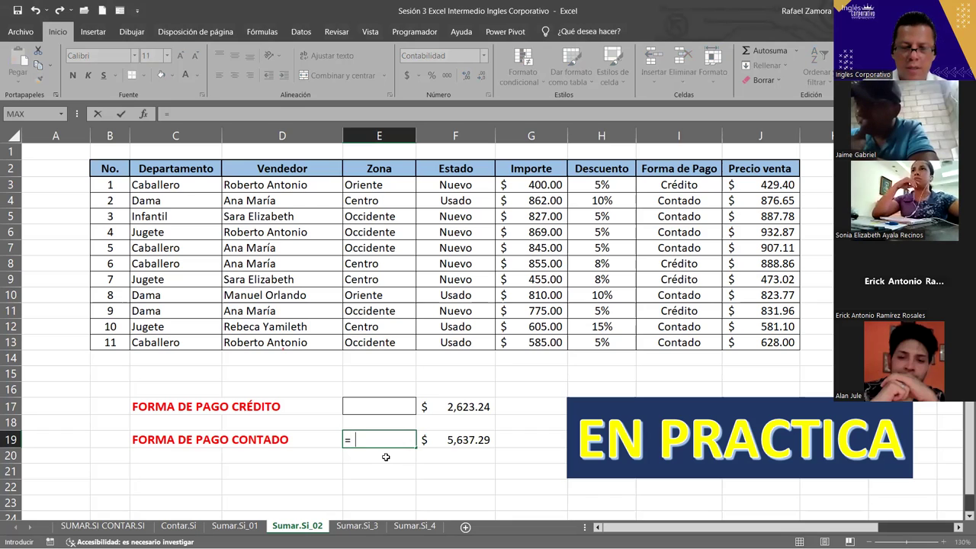
type(" sumar")
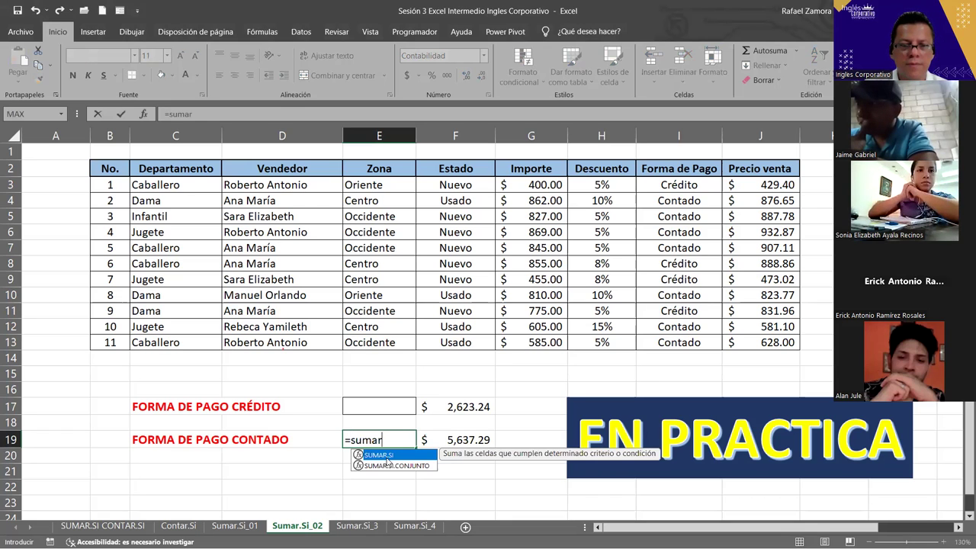
key("Tab")
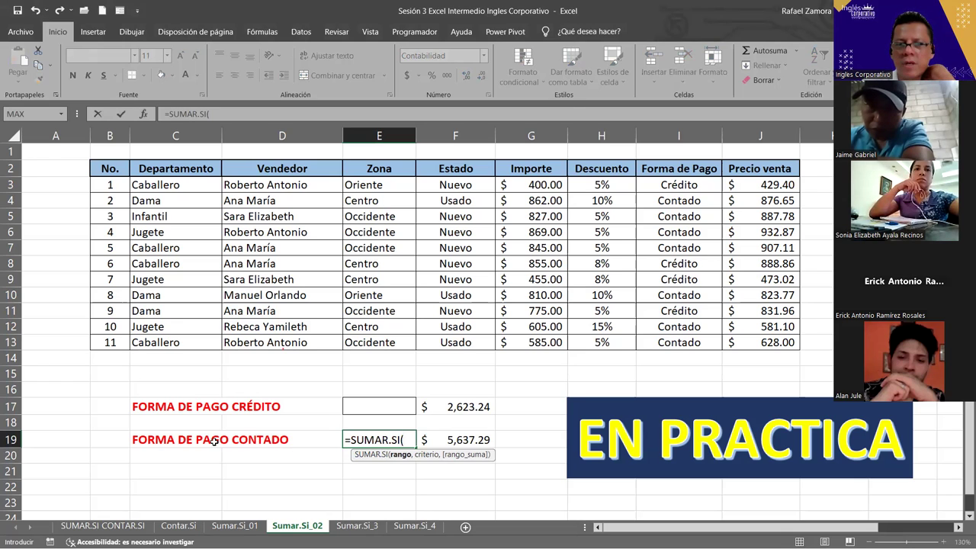
left_click(692, 186)
left_click(691, 345, "shift")
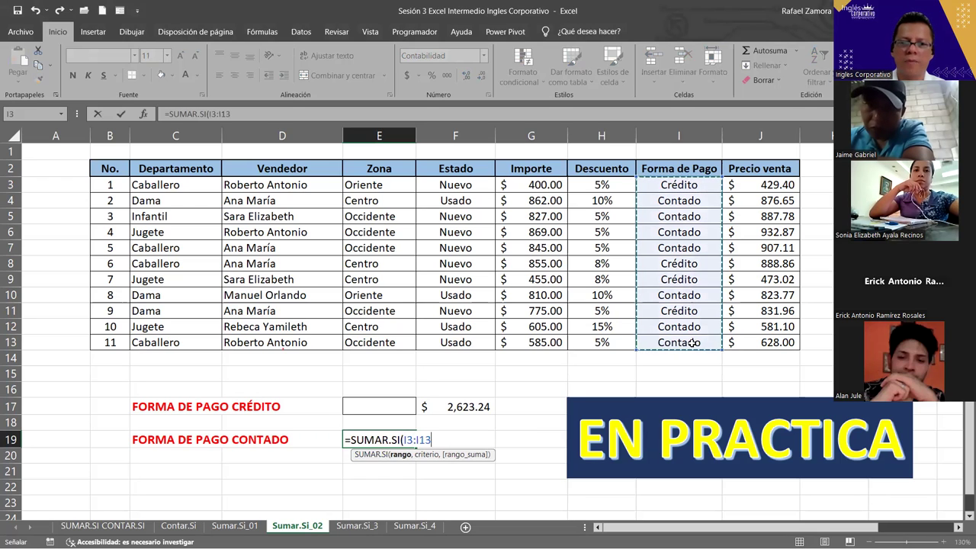
type(",")
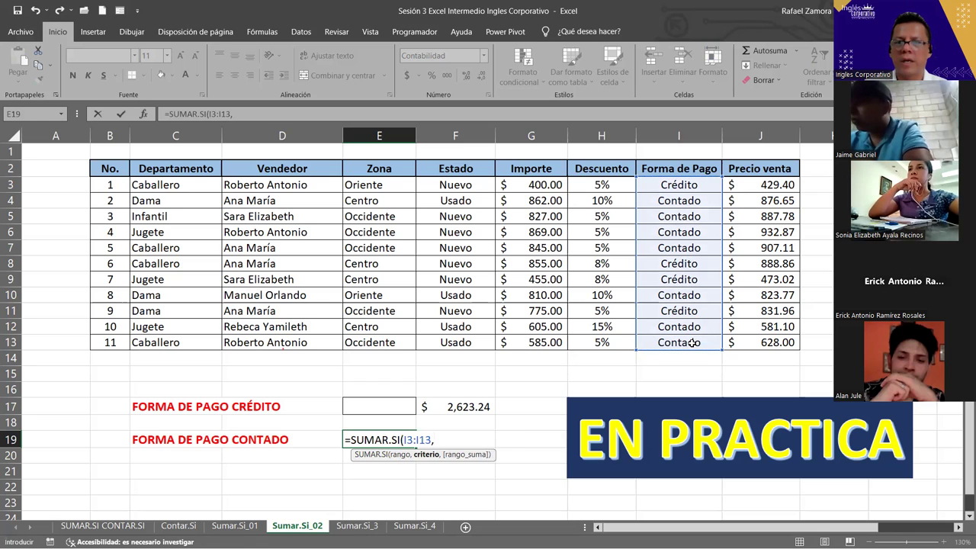
type("\"")
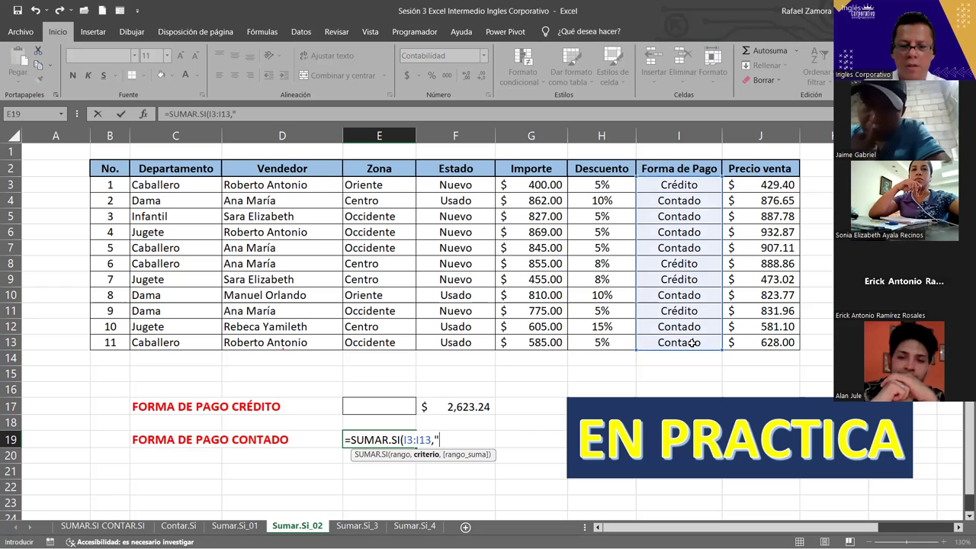
type("contado")
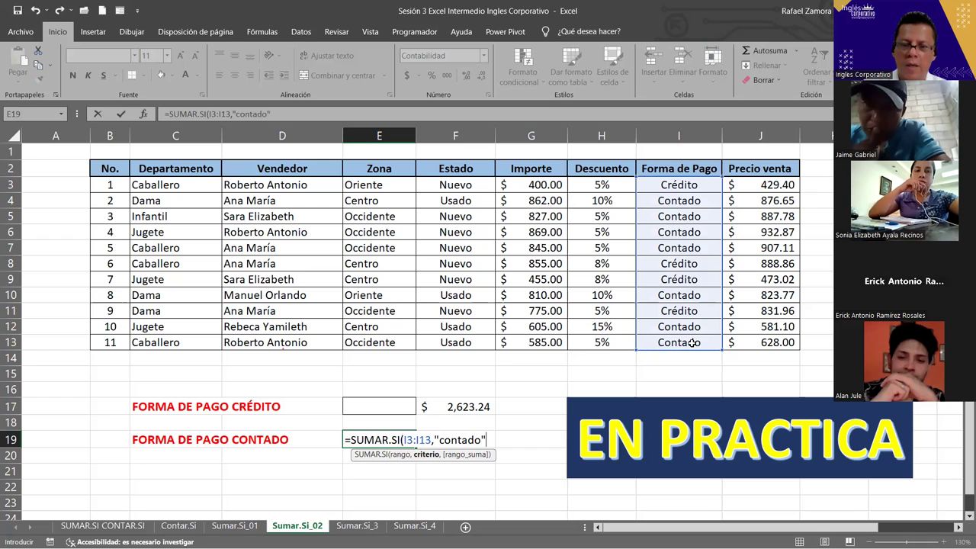
type(",")
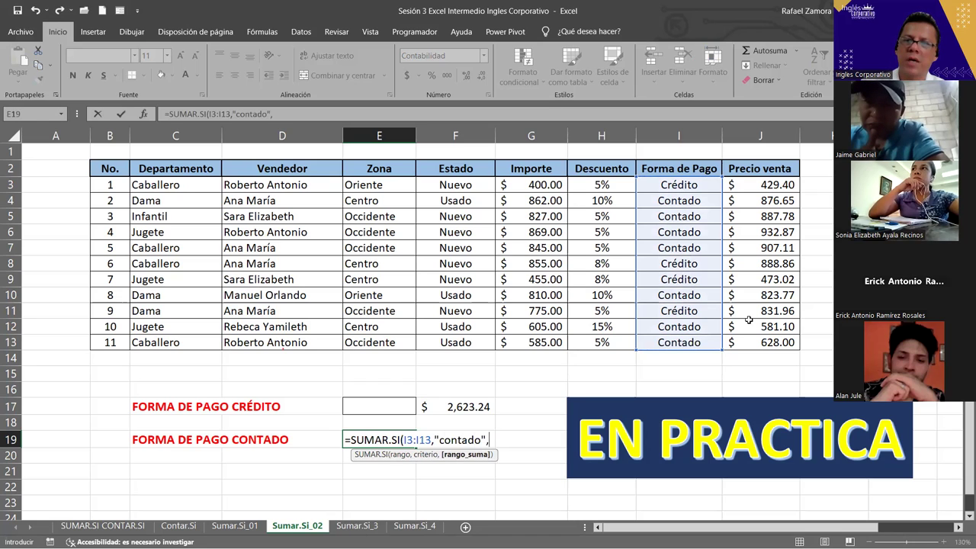
left_click_drag(777, 180, 766, 217)
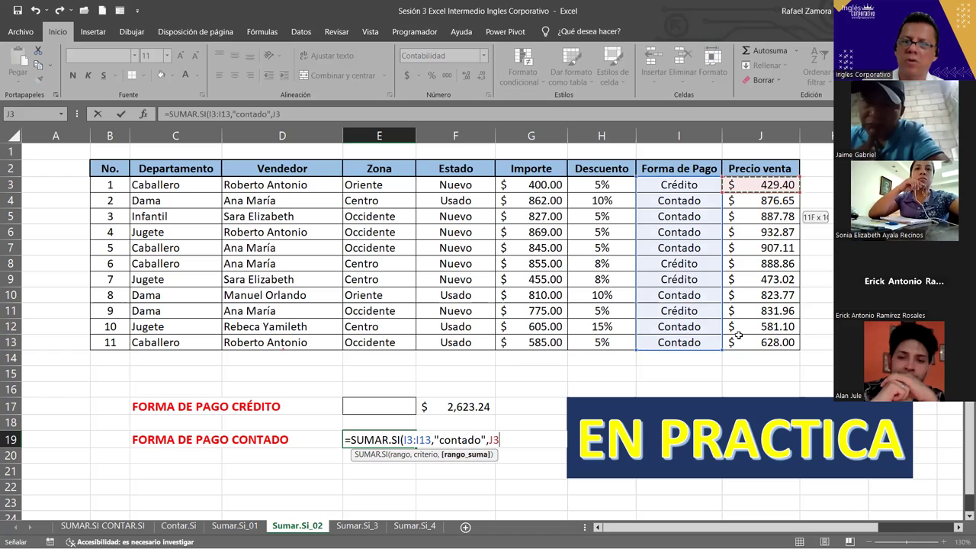
left_click_drag(738, 335, 733, 344)
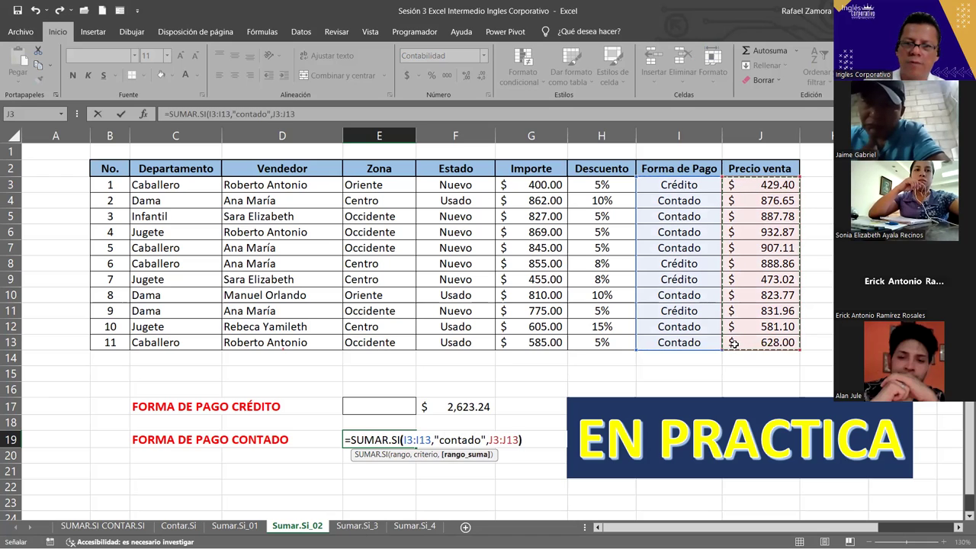
Commit the E19 contado formula and review it, confirming it returns $ 5,637.29.
key("Return")
key("Return")
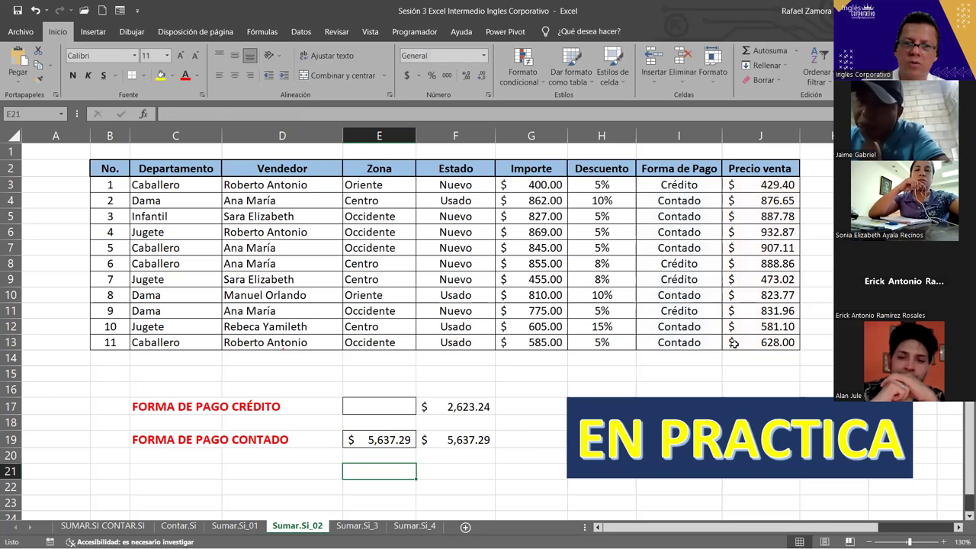
key("Up")
key("Up")
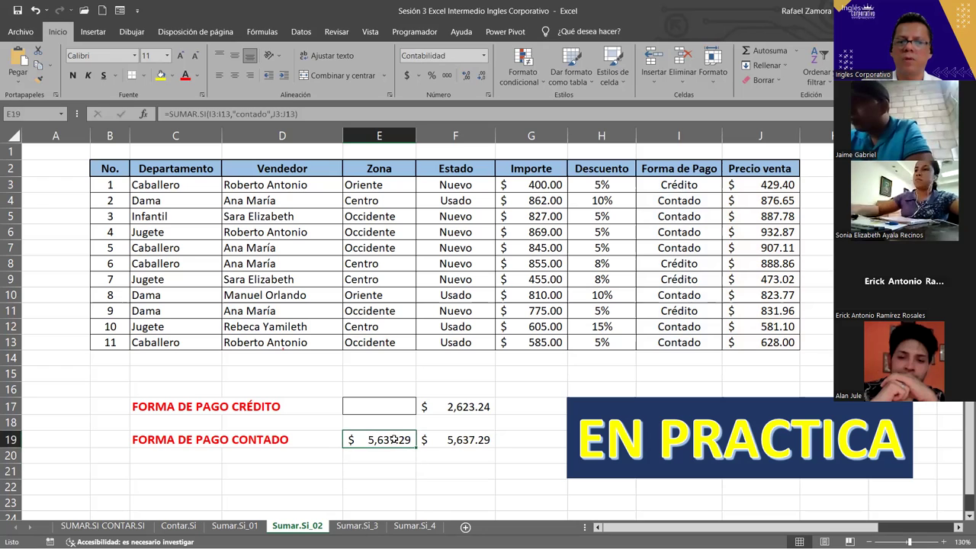
double_click(394, 440)
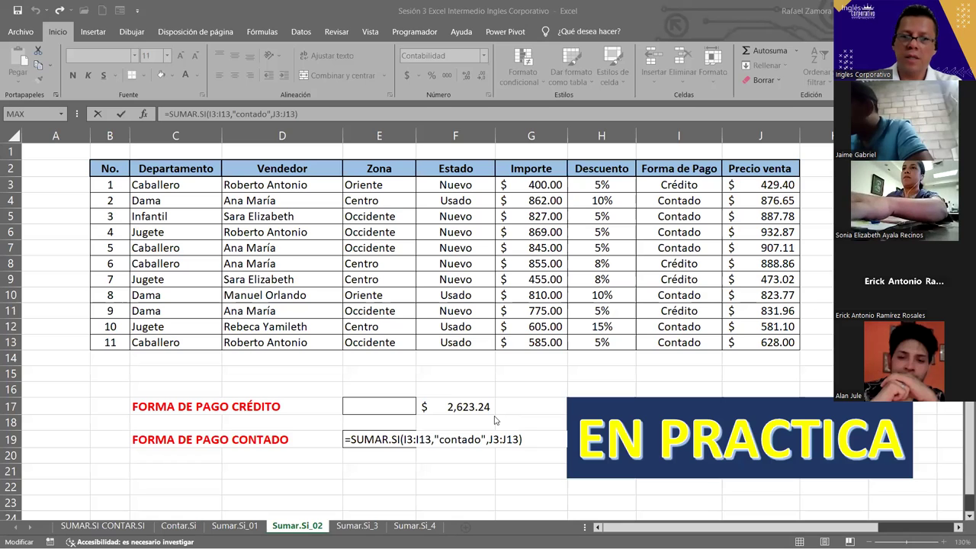
key("Return")
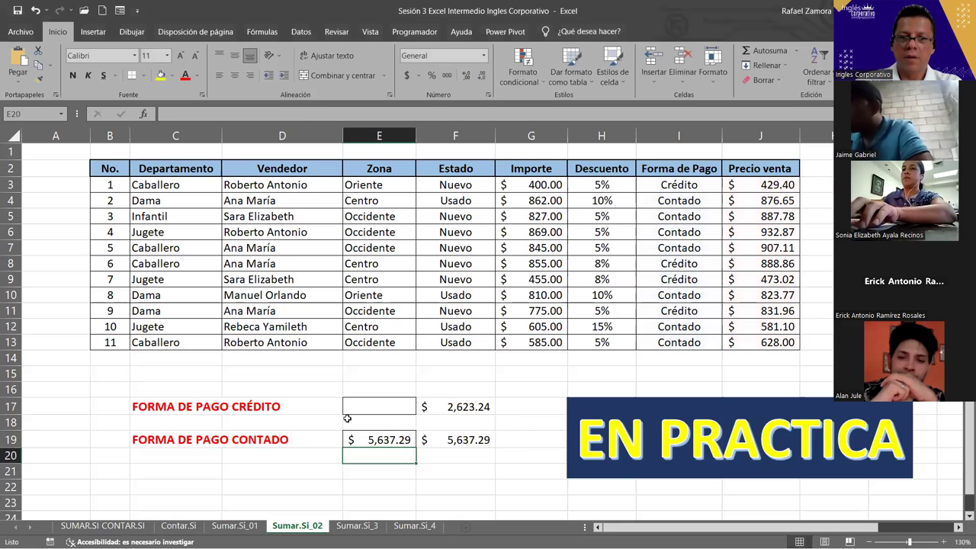
Enter =SUMAR.SI(I3:I13,"crédito") in E17, fixing the mistyped characters after the criterion.
left_click(381, 406)
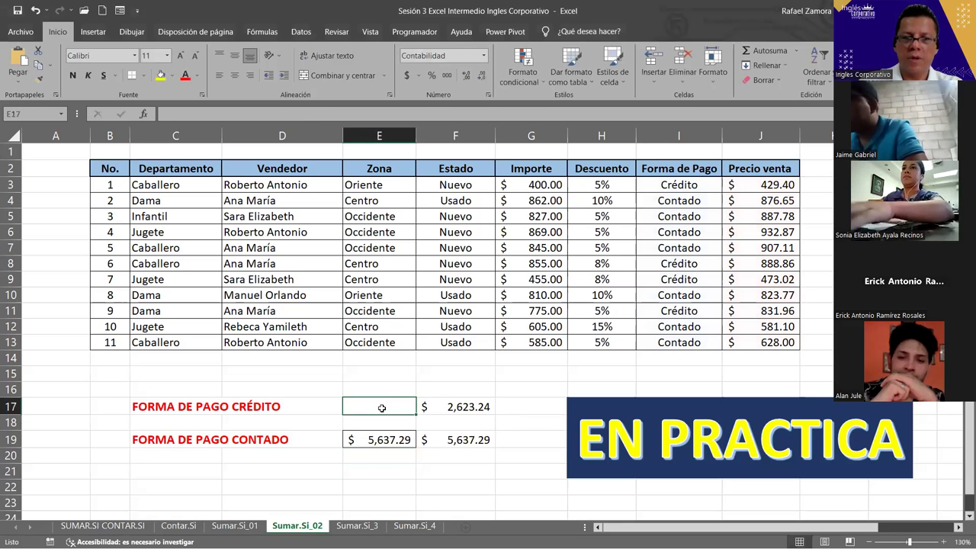
type("=")
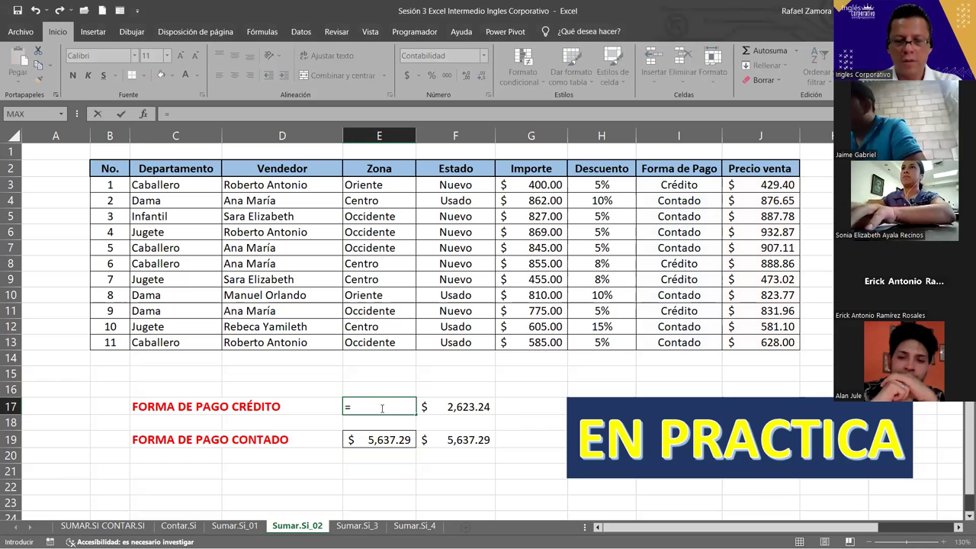
type("SUMAR.SI(")
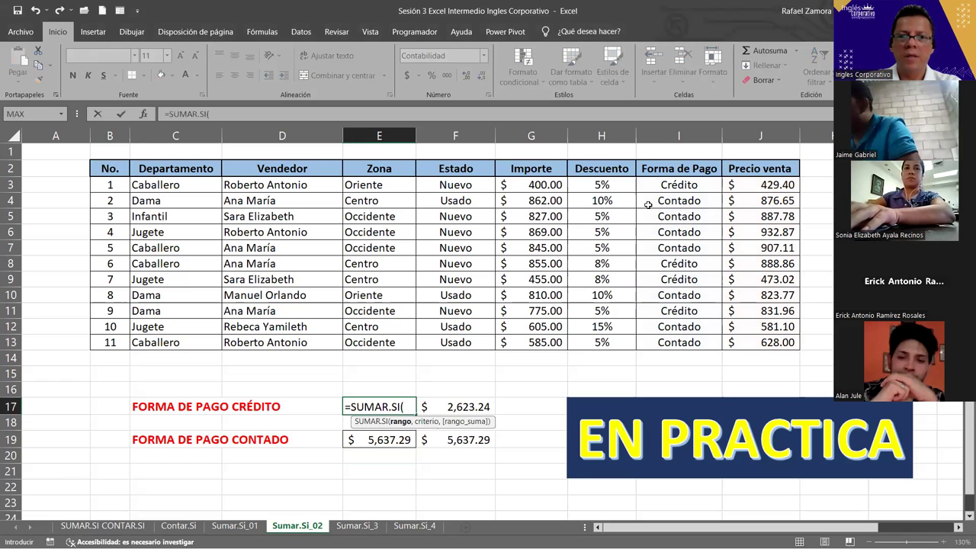
left_click(677, 185)
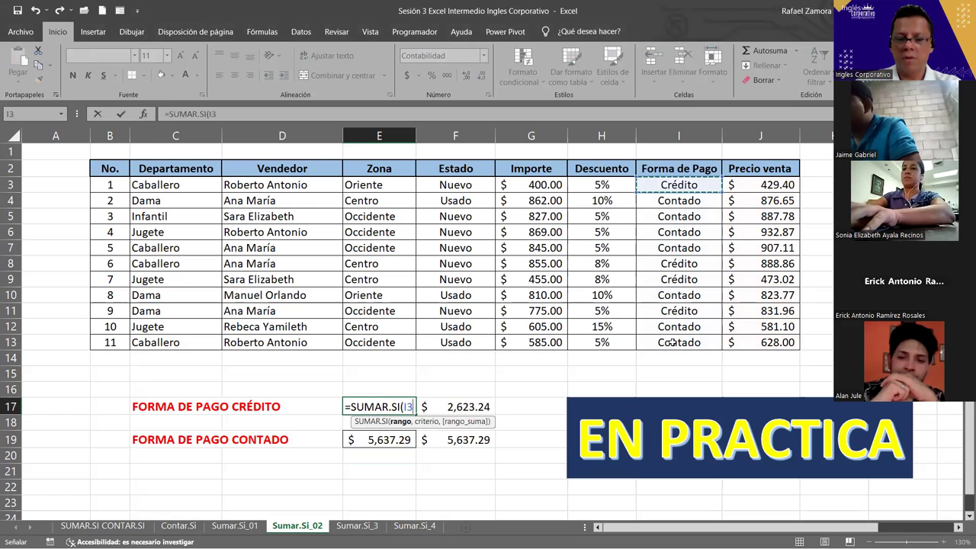
left_click_drag(677, 185, 671, 343)
type(",")
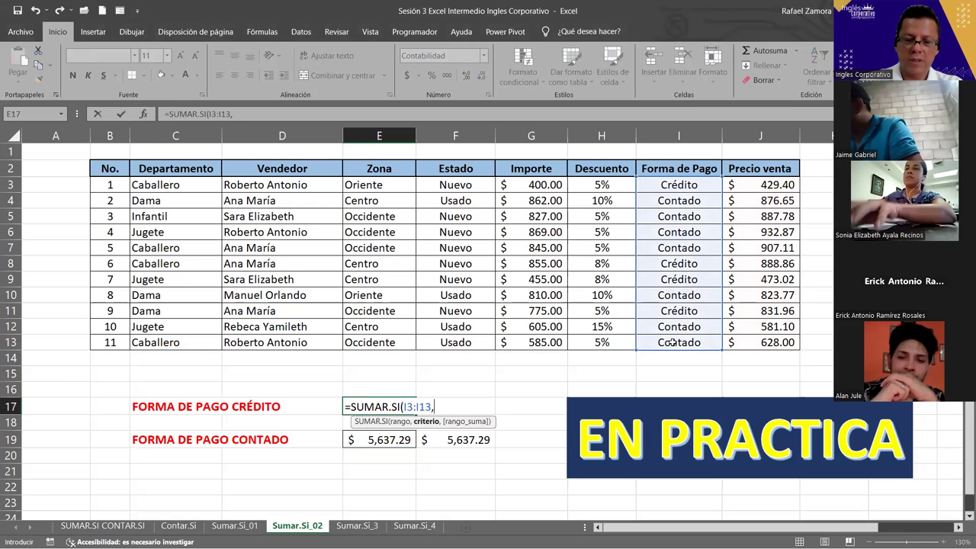
type("\"cr")
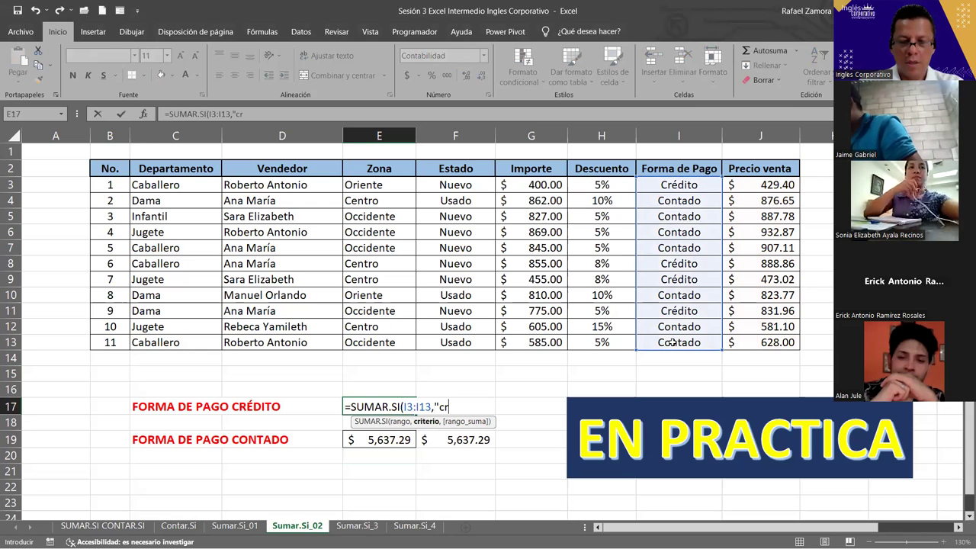
type("[edit")
key("BackSpace")
key("BackSpace")
key("BackSpace")
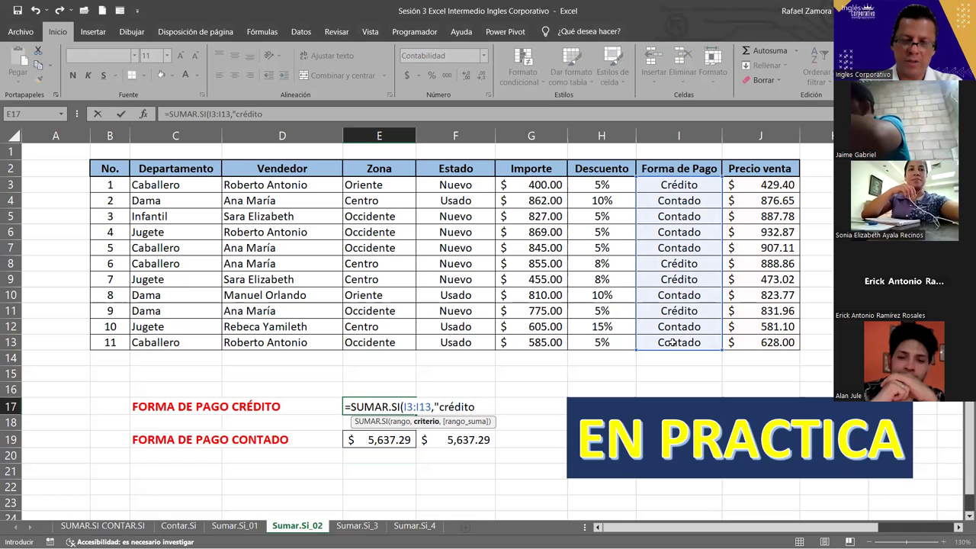
key("BackSpace")
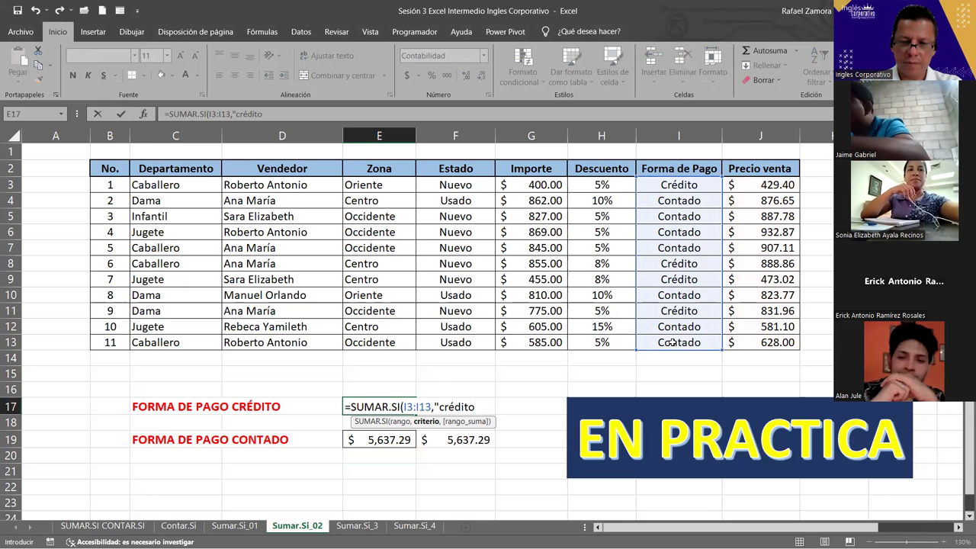
type("[")
key("BackSpace")
type("{")
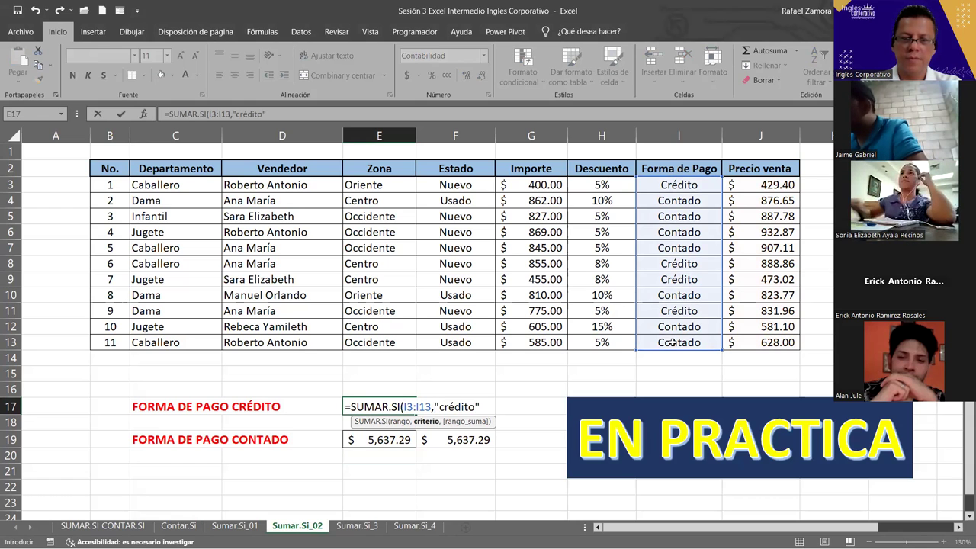
type(")")
key("Return")
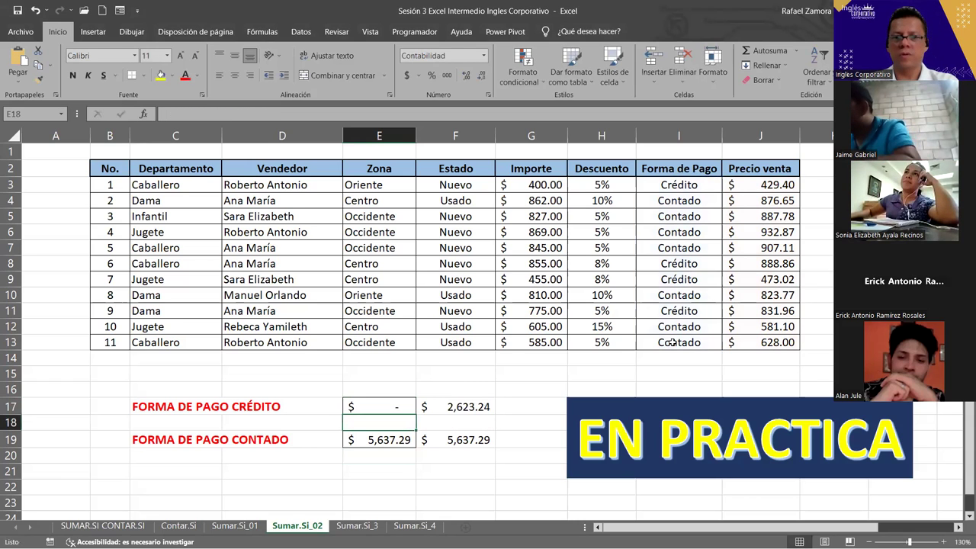
Edit the E17 formula to add J3:J13 as the sum range, giving $ 2,623.24.
left_click(406, 406)
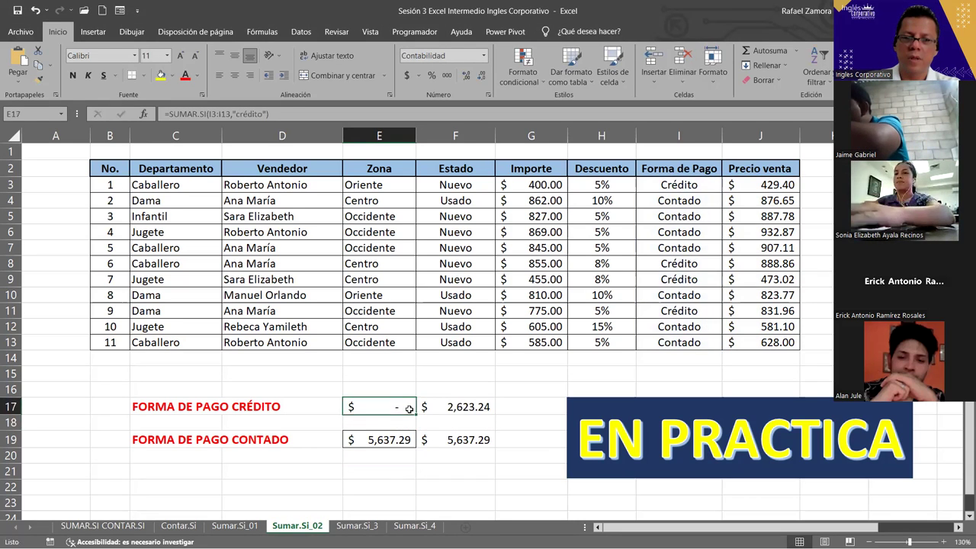
double_click(406, 406)
left_click(481, 406)
type(",")
left_click(795, 189)
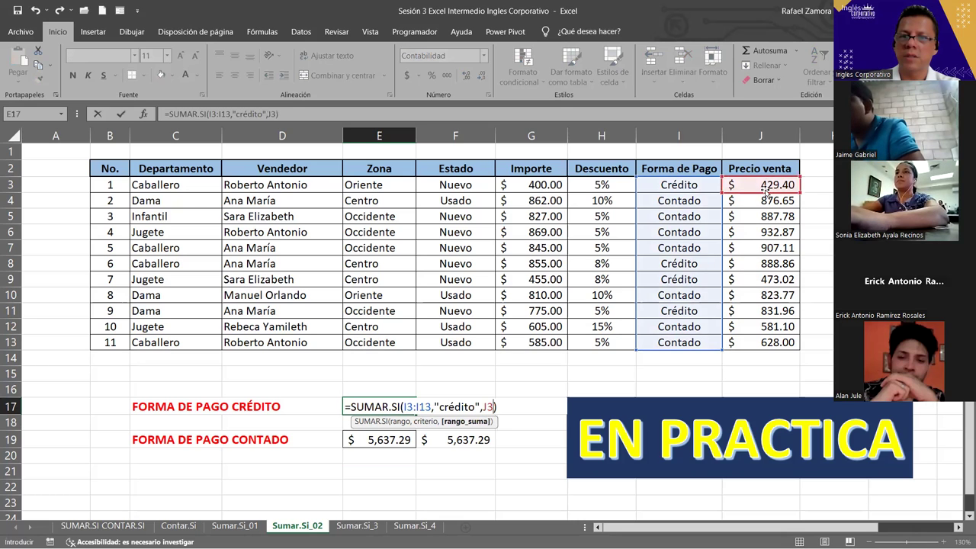
left_click_drag(798, 194, 795, 342)
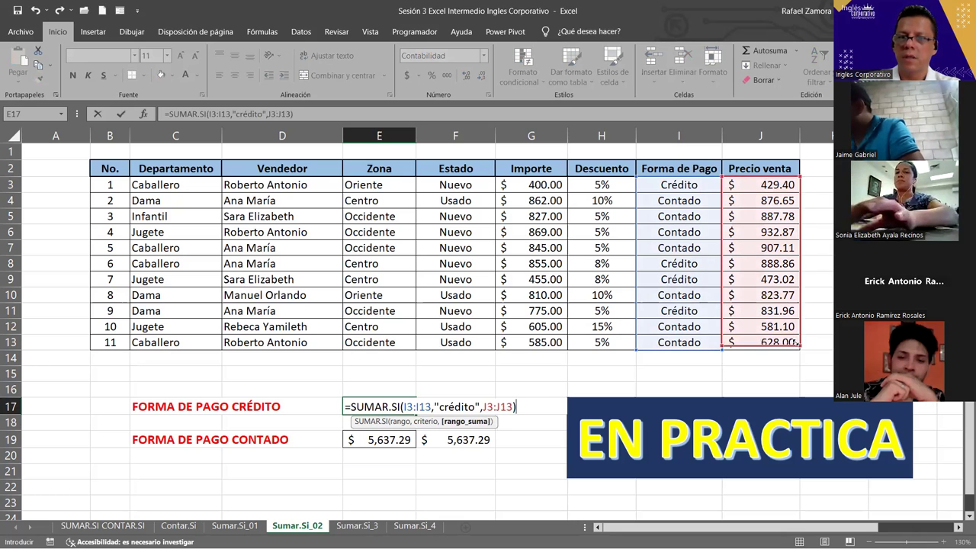
key("Return")
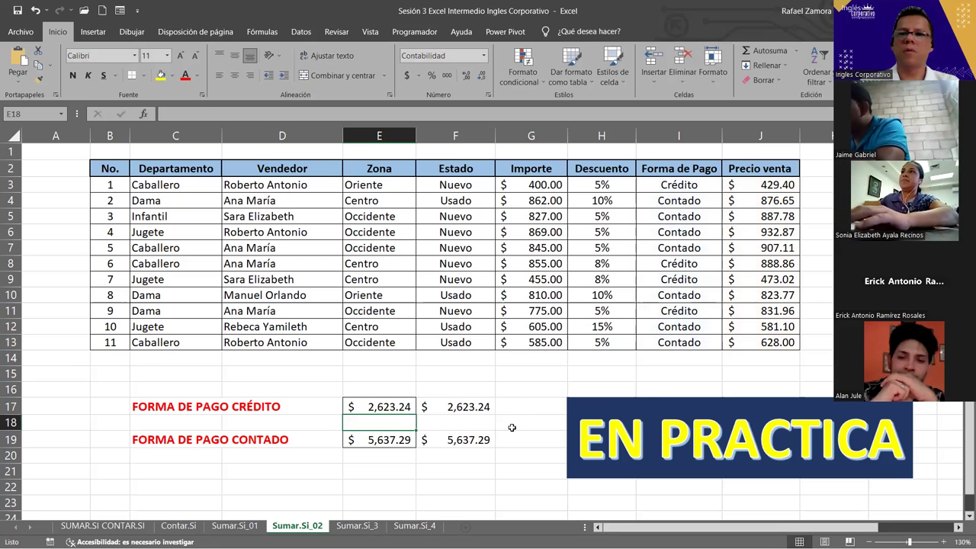
left_click(451, 383)
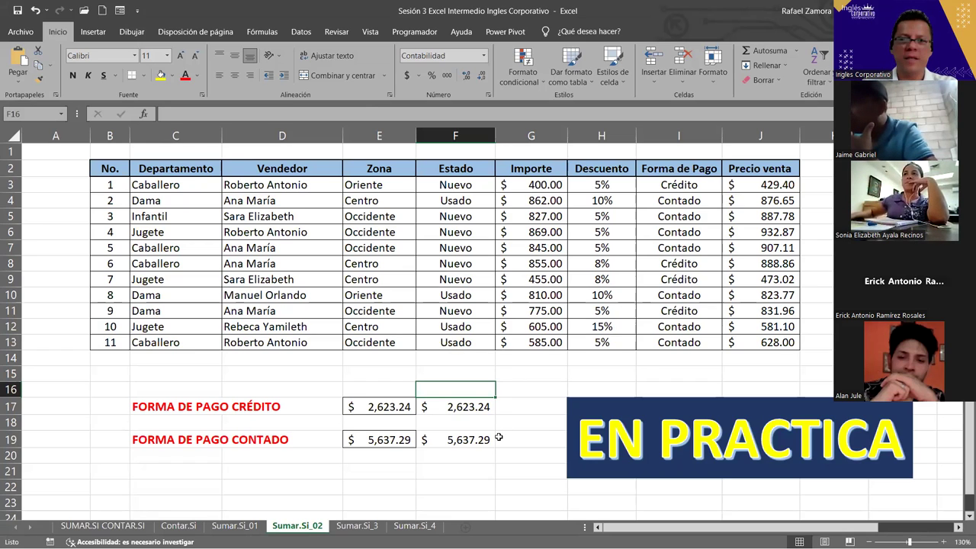
Select a cell below the crédito and contado result boxes.
left_click(395, 487)
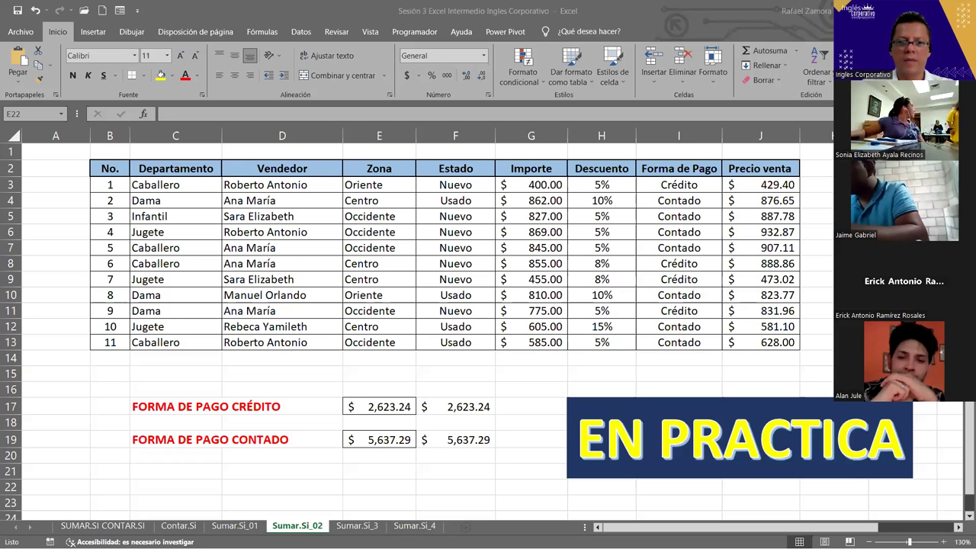
Compare the Sumar.Si_3 and Sumar.Si_4 sheets, then settle on Sumar.Si_4 and select E25.
left_click(356, 525)
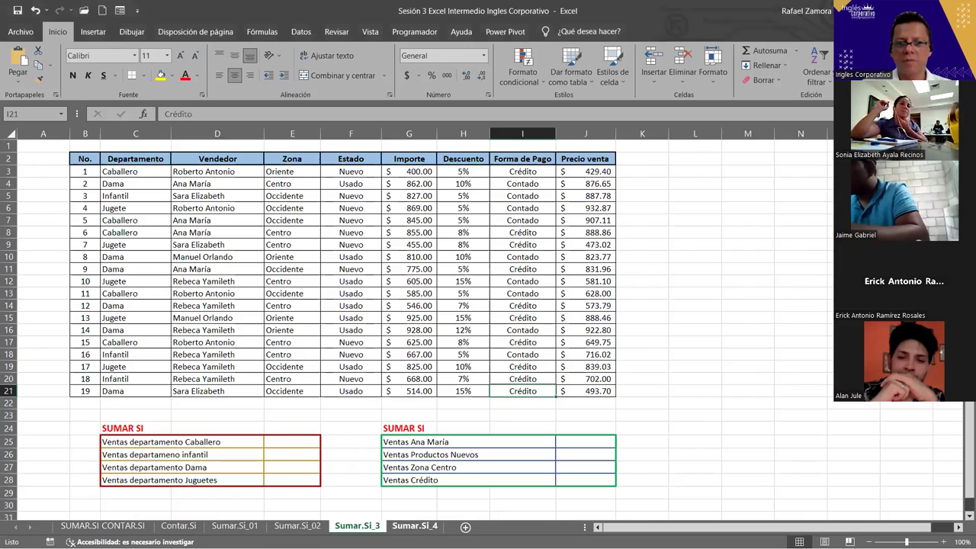
left_click(415, 526)
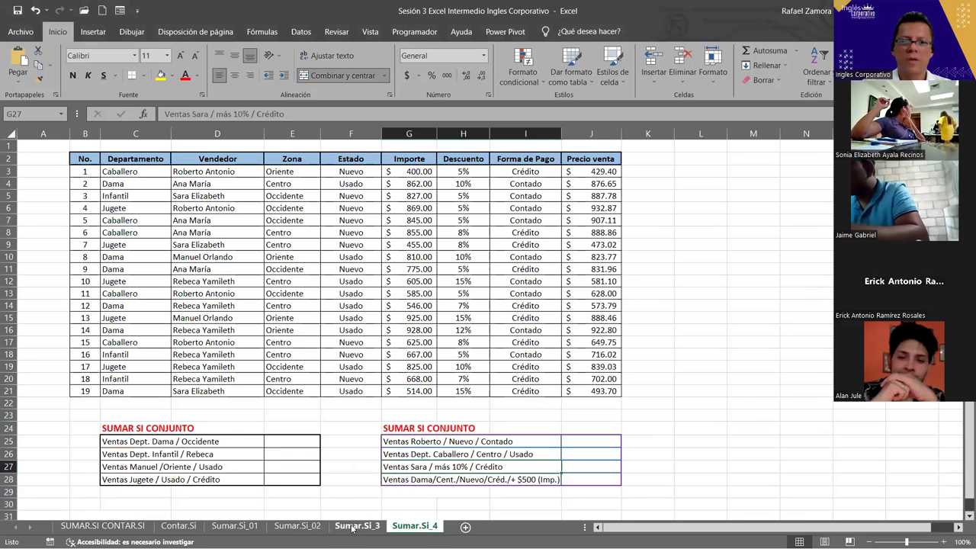
left_click(367, 528)
left_click(413, 525)
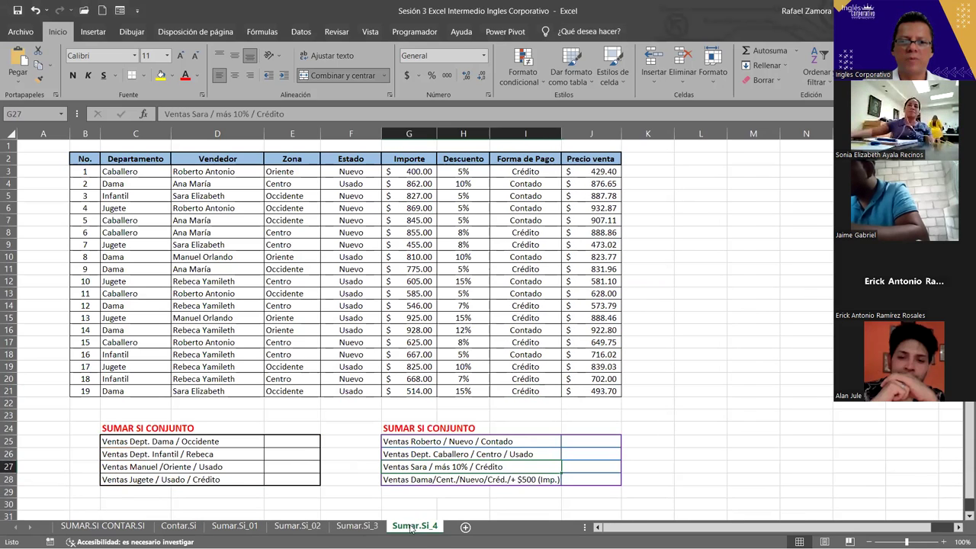
left_click(356, 527)
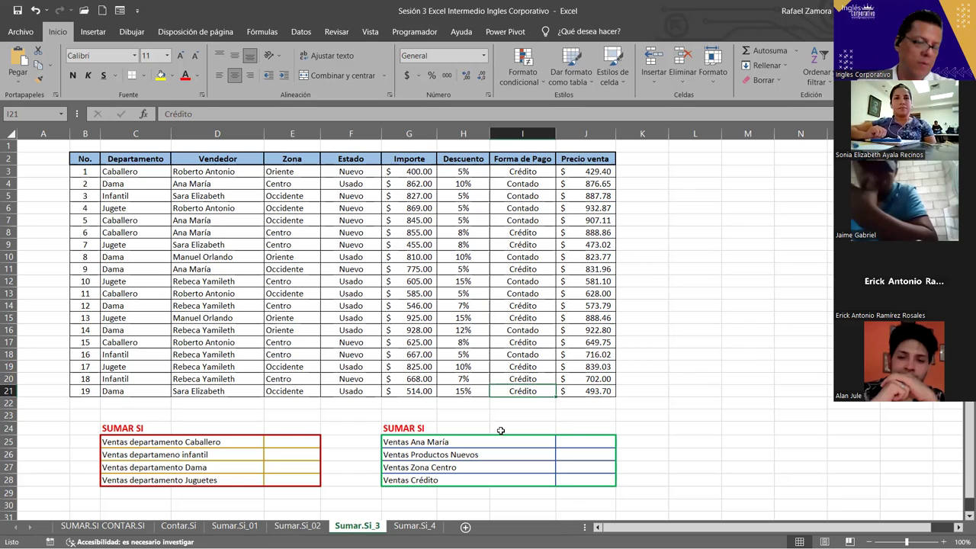
left_click(303, 440)
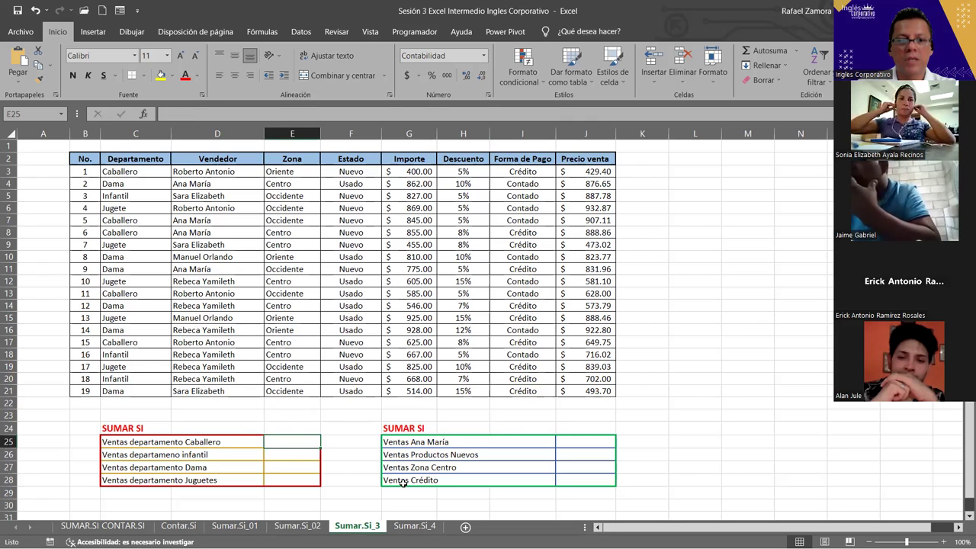
left_click(414, 527)
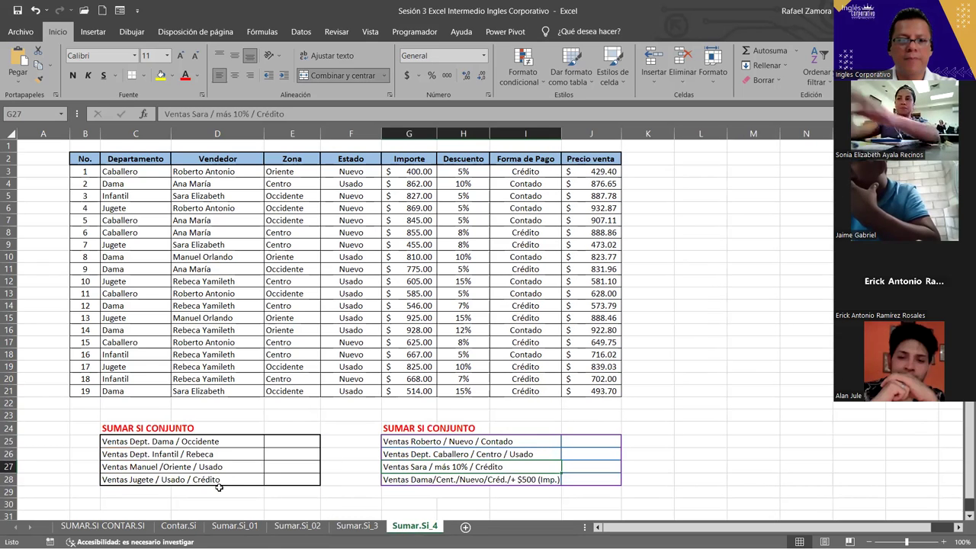
left_click(279, 442)
scroll(291, 452, "up", 1)
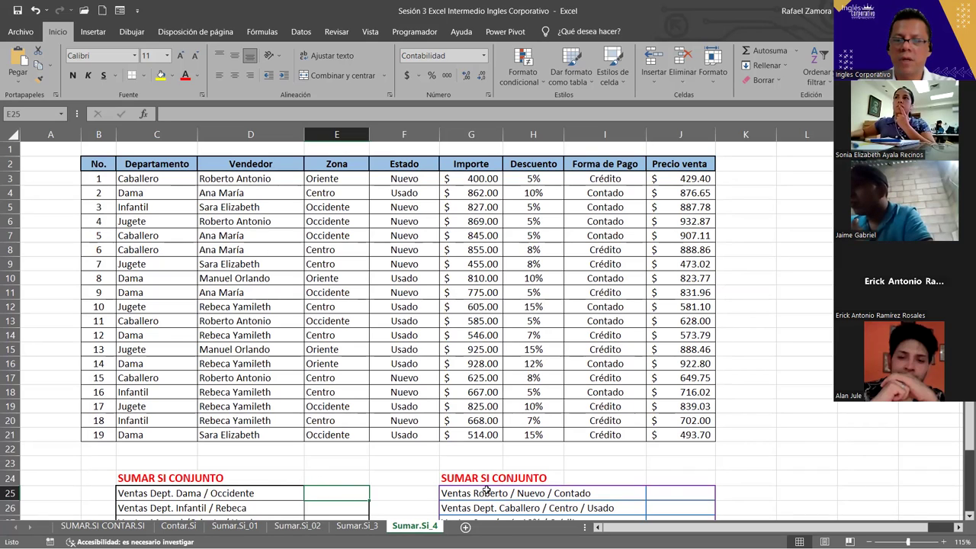
Type =sumar in E25 and insert SUMAR.SI.CONJUNTO from the suggestion list.
type("=")
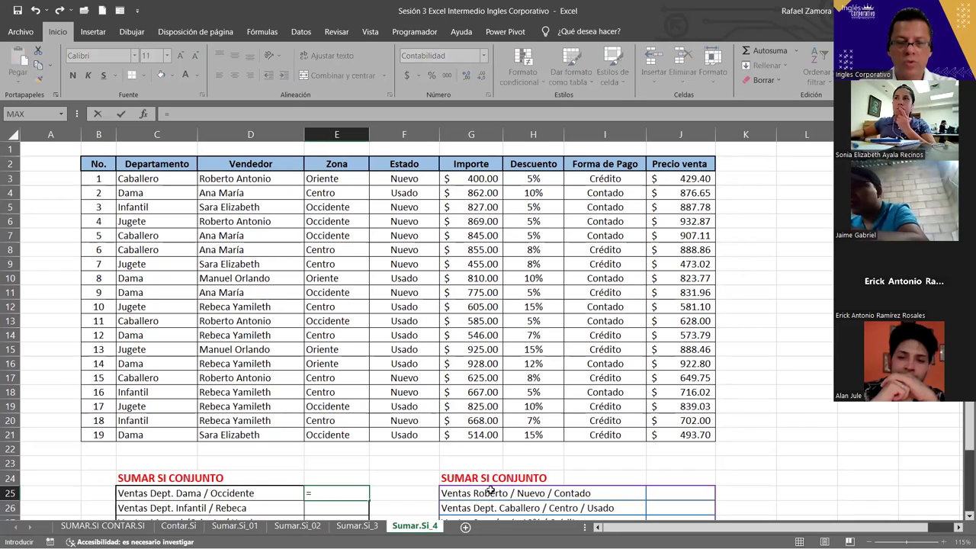
type("sumar")
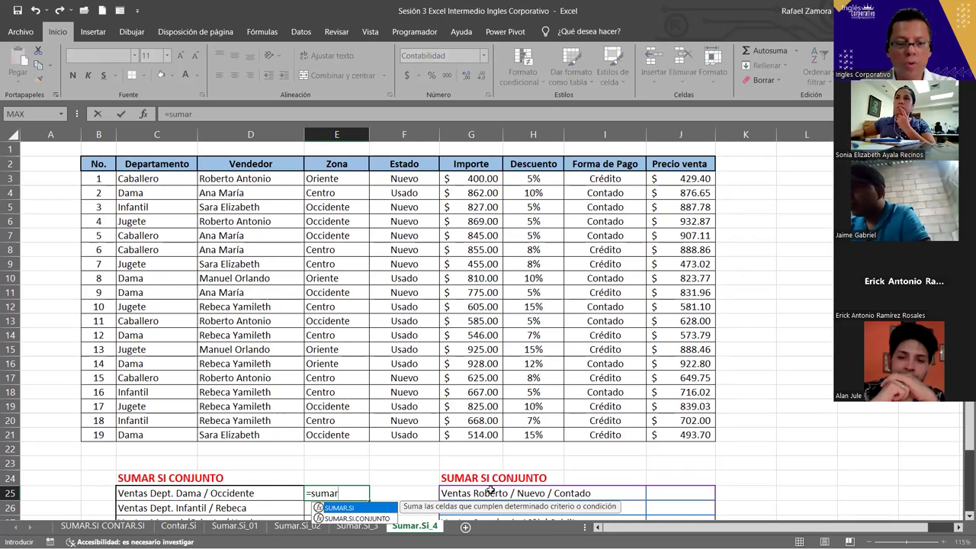
key("Down")
key("Tab")
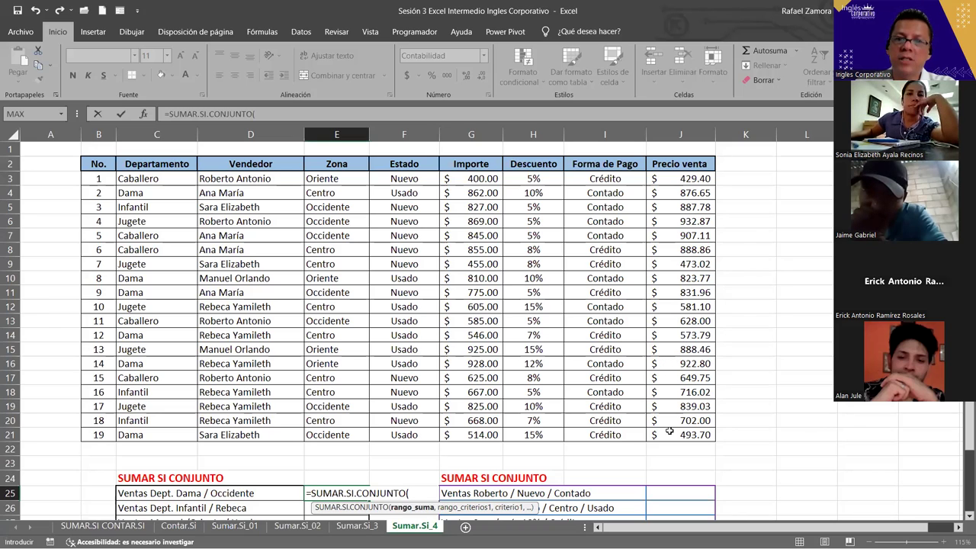
Complete E25's SUMAR.SI.CONJUNTO summing J3:J21 where C3:C21 is "Dama" and E3:E21 is "Occidente".
left_click_drag(678, 178, 669, 432)
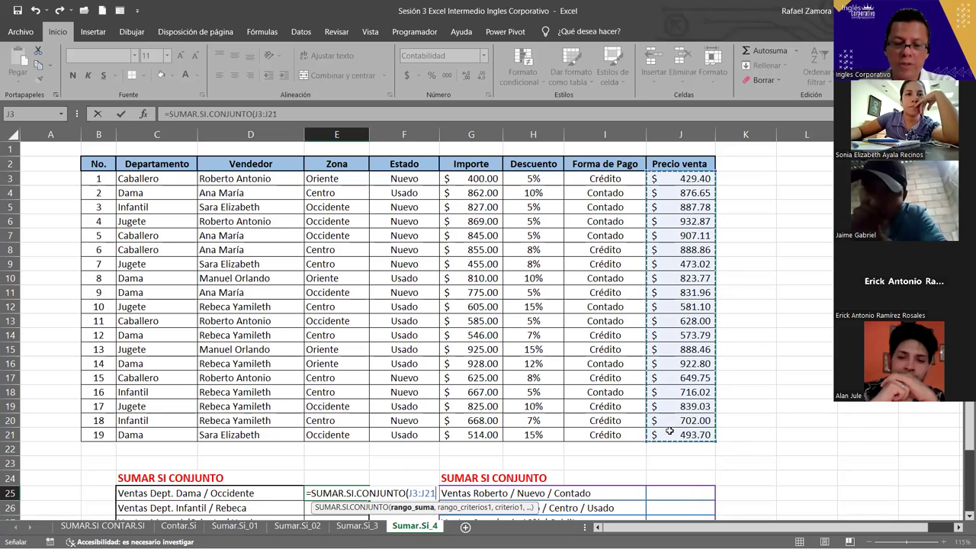
type(",")
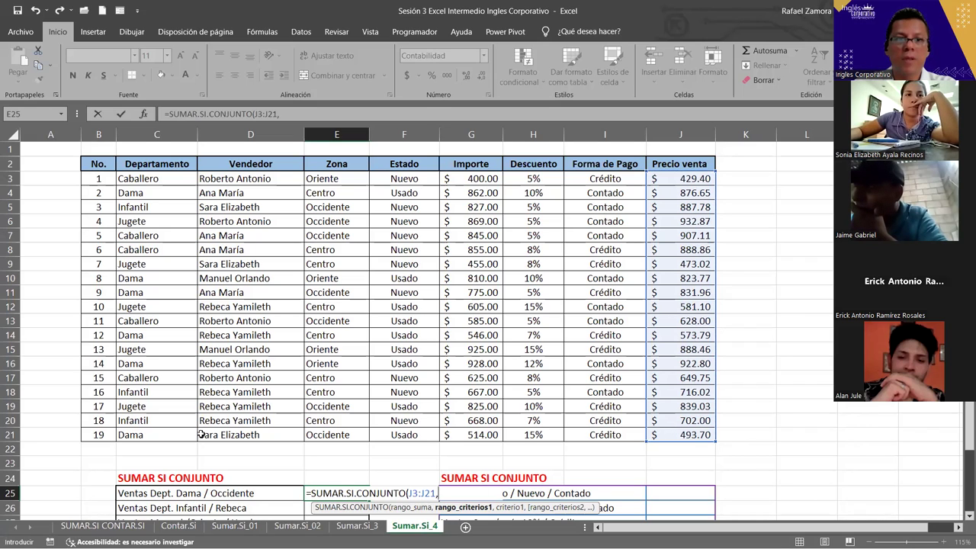
left_click_drag(162, 180, 147, 434)
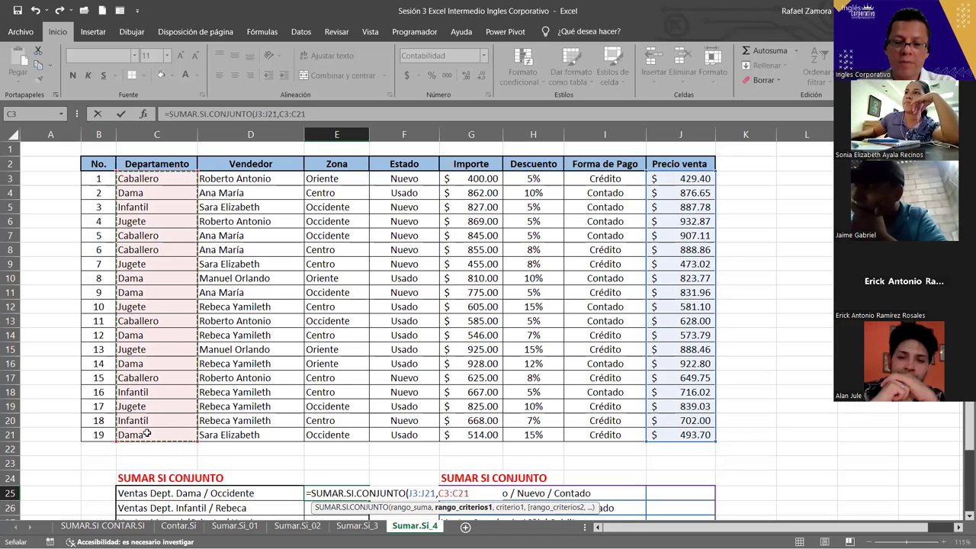
type(",")
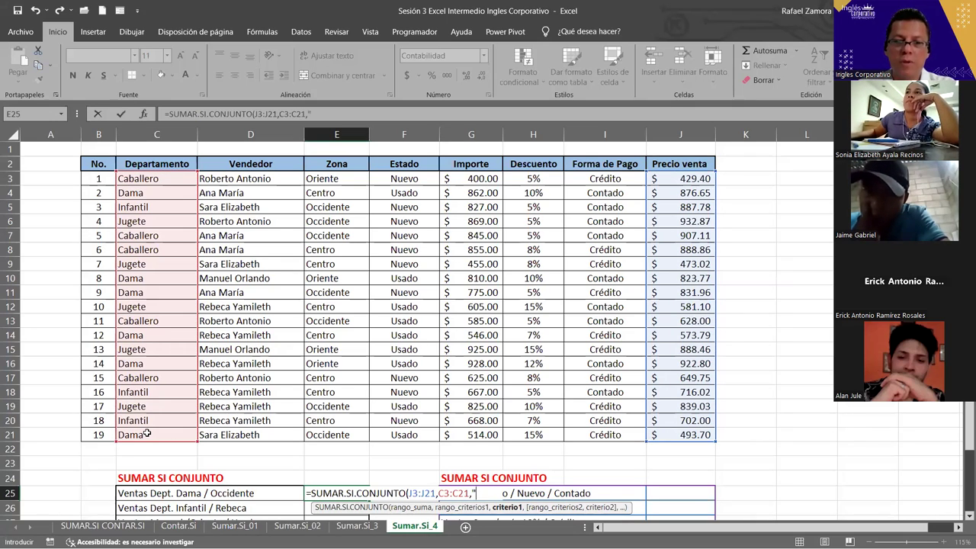
type("Dama\"")
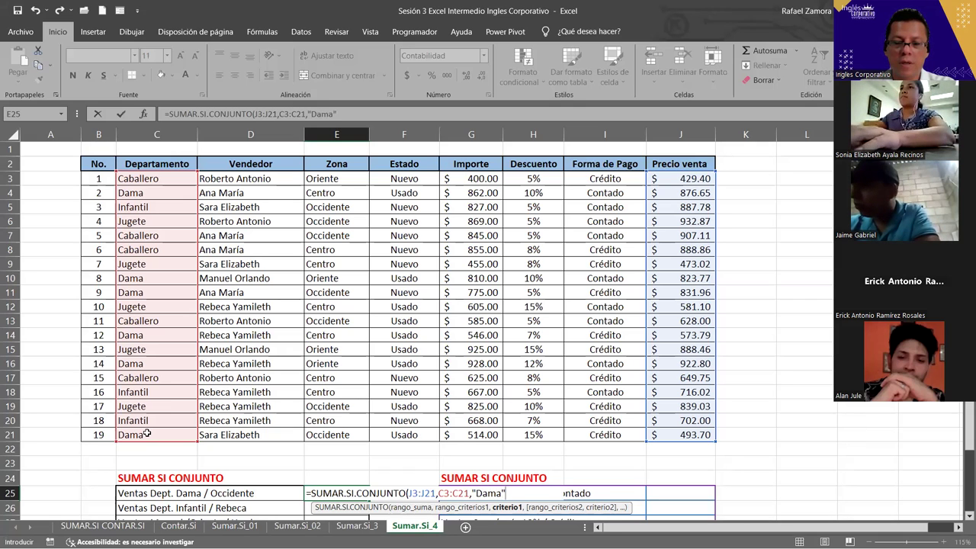
type(",")
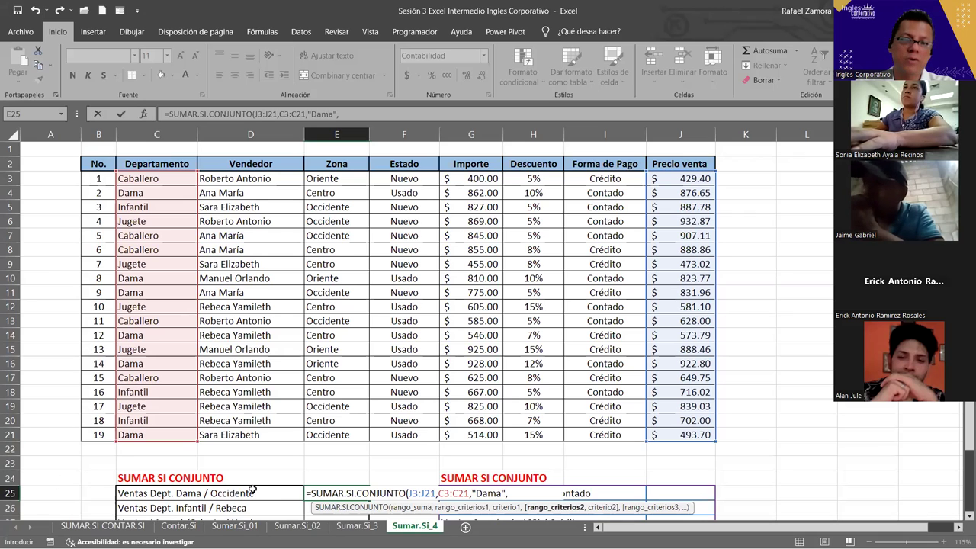
left_click(356, 176)
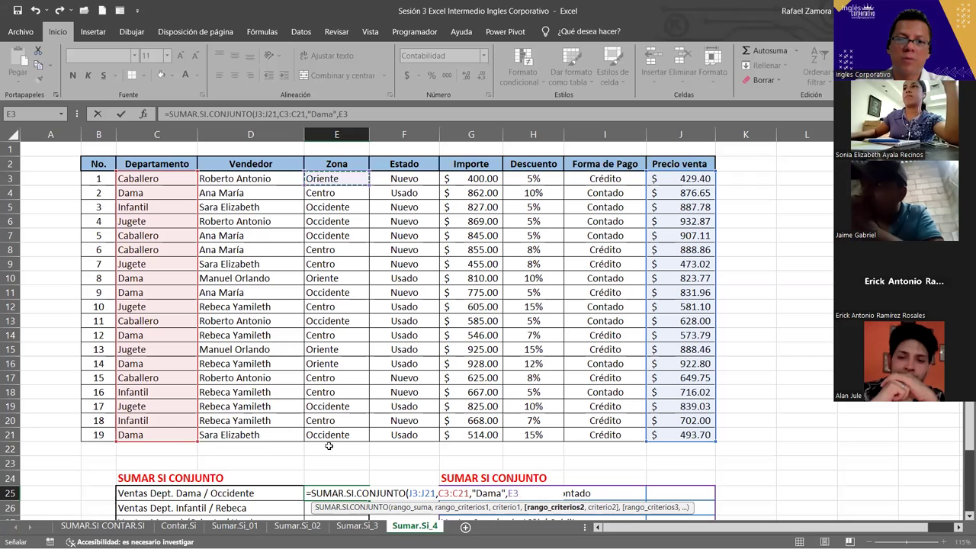
left_click(340, 440, "shift")
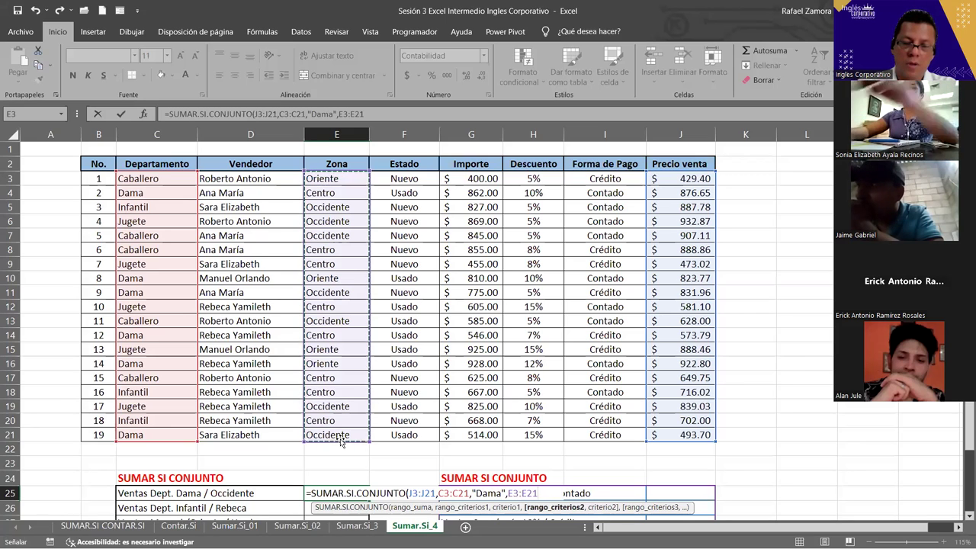
type(",")
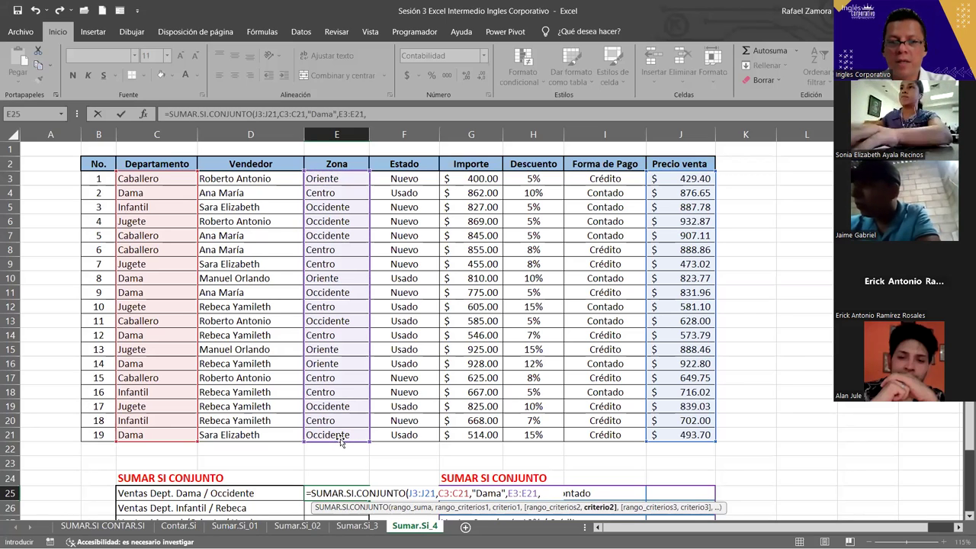
type("\"Occidente\"")
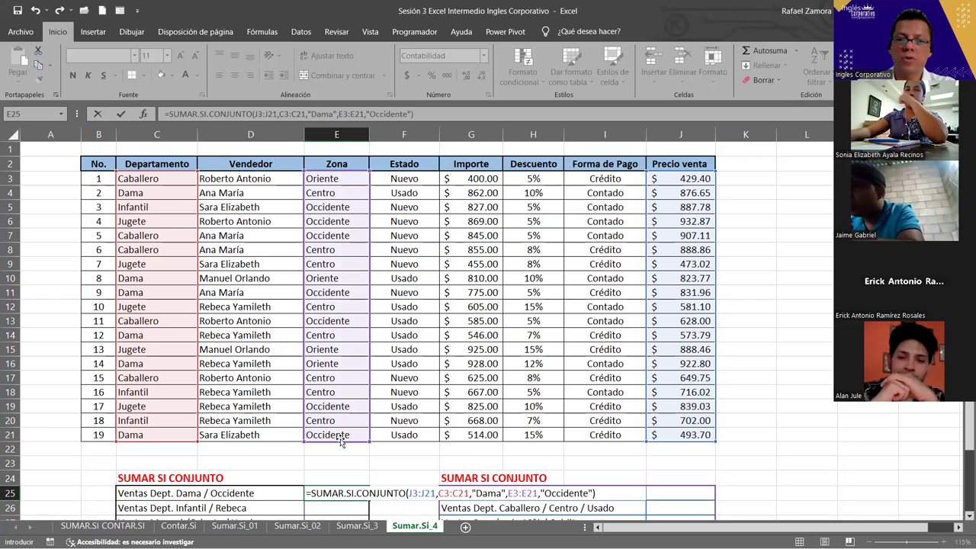
key("Return")
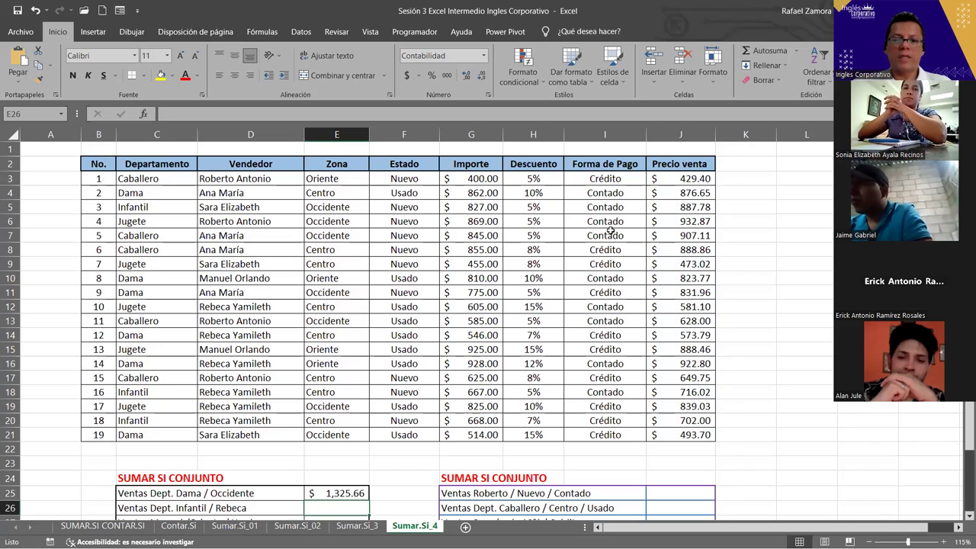
left_click(355, 525)
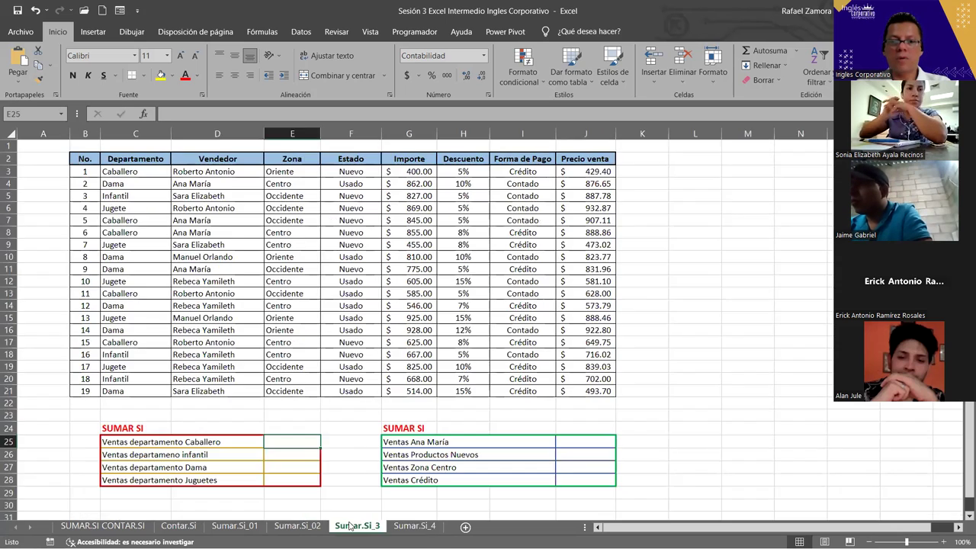
left_click(130, 442)
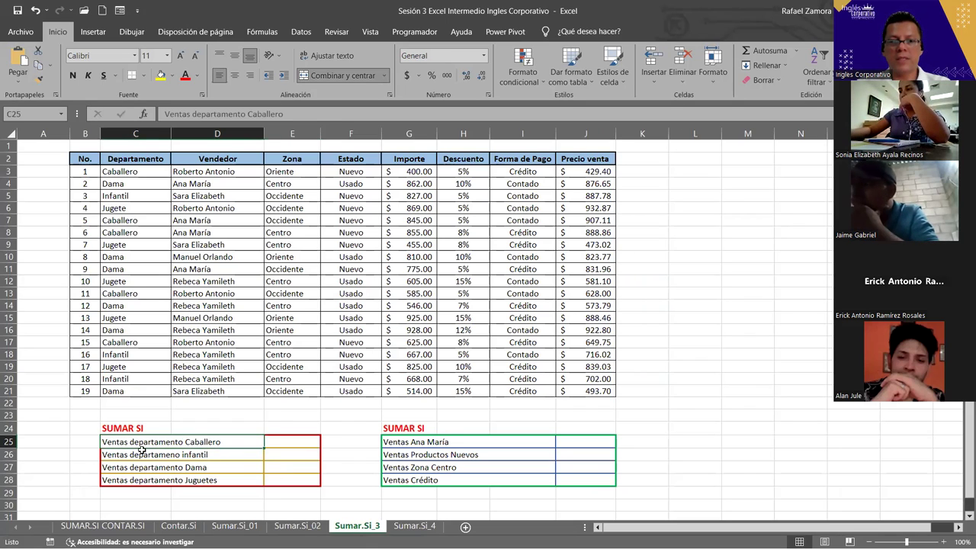
left_click(299, 441)
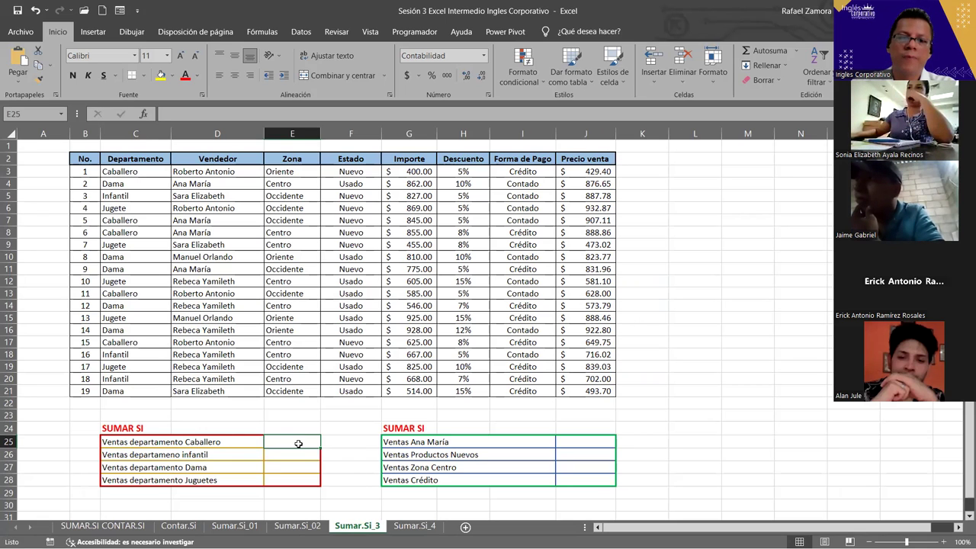
left_click(416, 527)
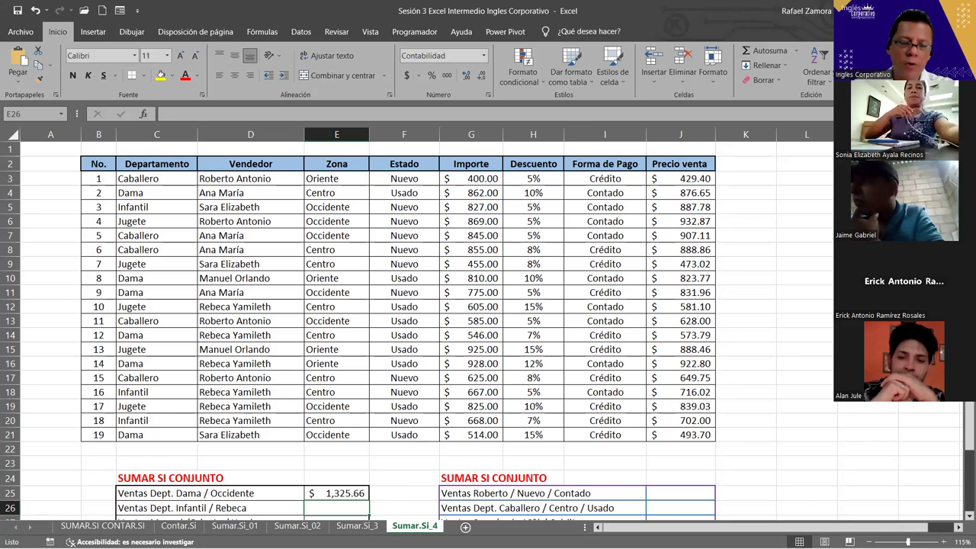
left_click(533, 264)
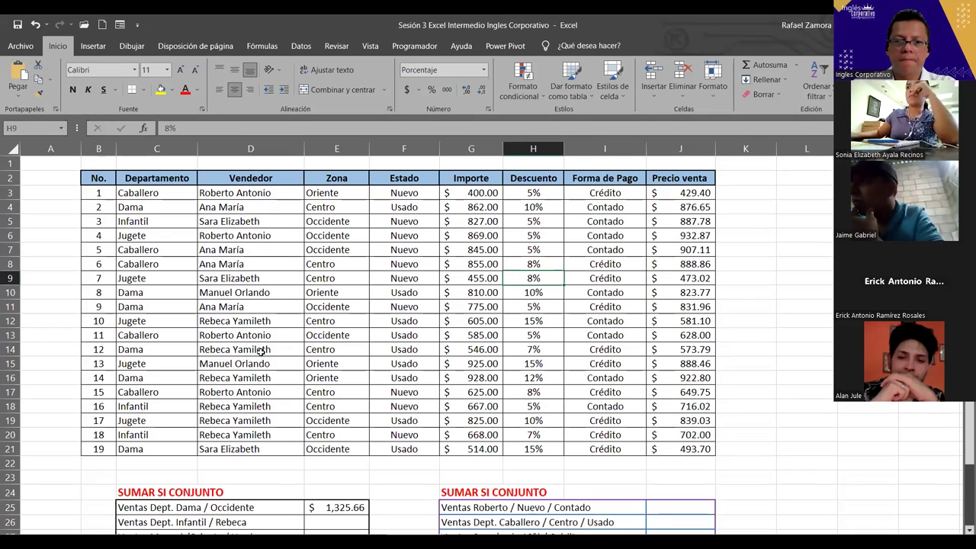
scroll(419, 492, "down", 1)
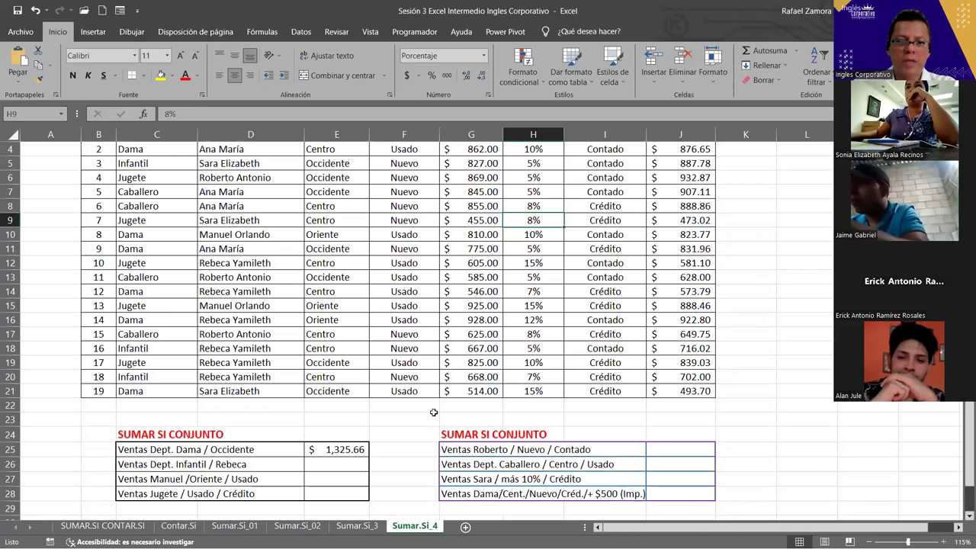
scroll(396, 457, "up", 1)
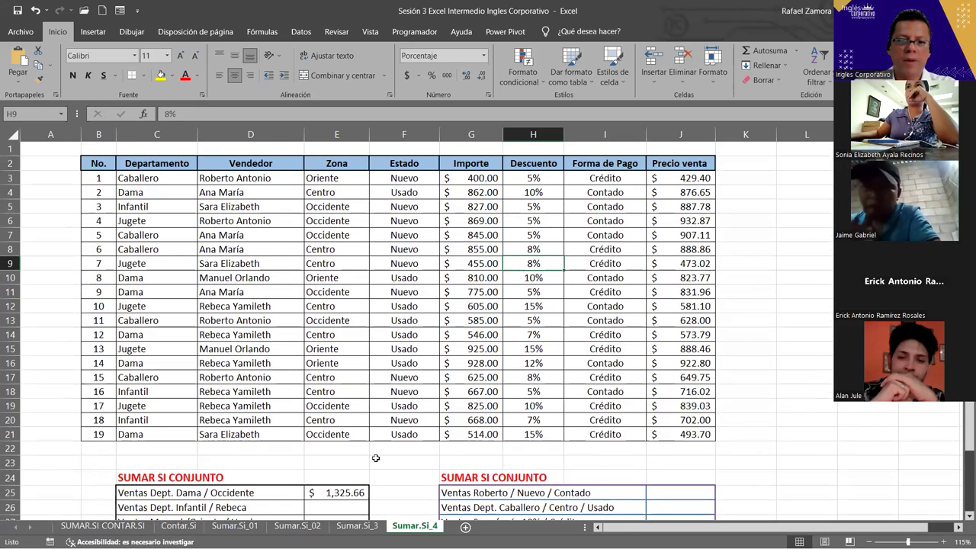
left_click(336, 507)
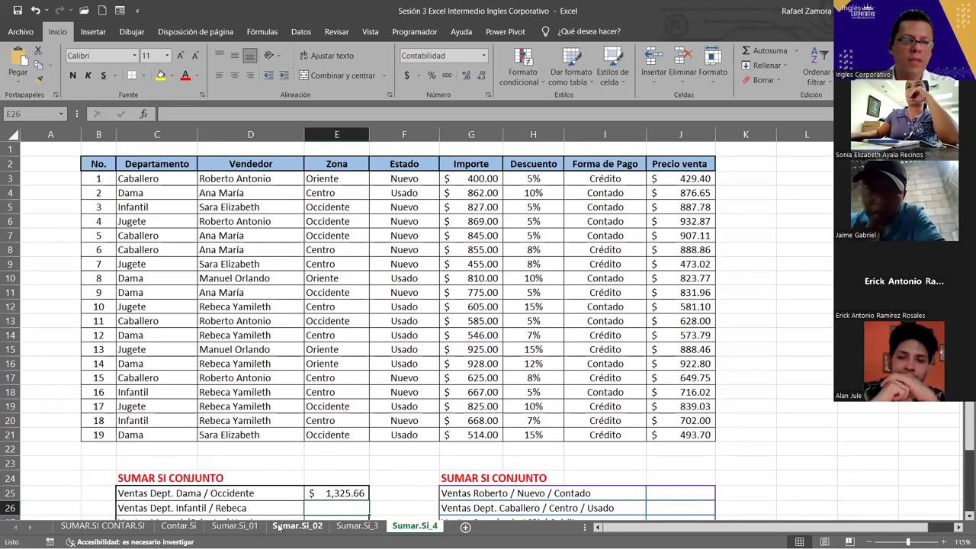
scroll(239, 468, "down", 1)
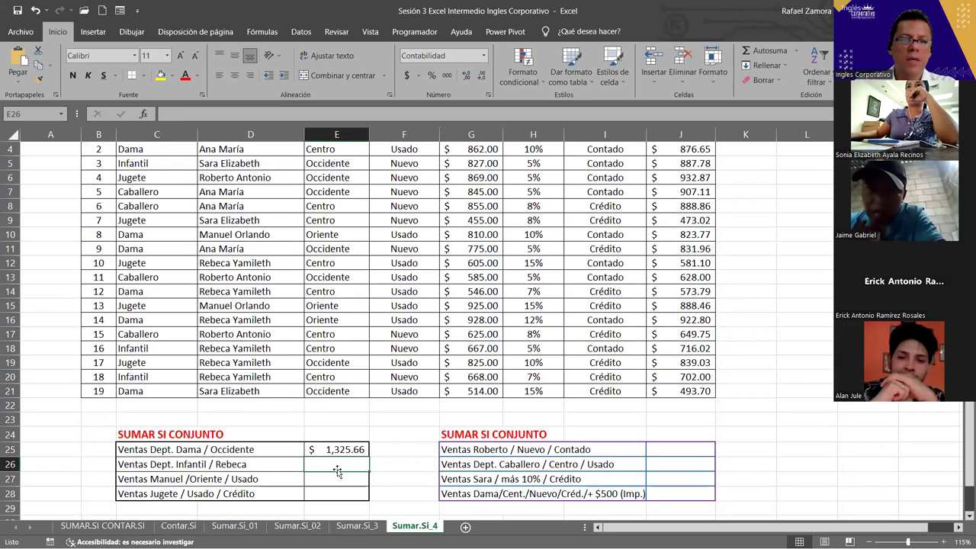
scroll(385, 462, "up", 1)
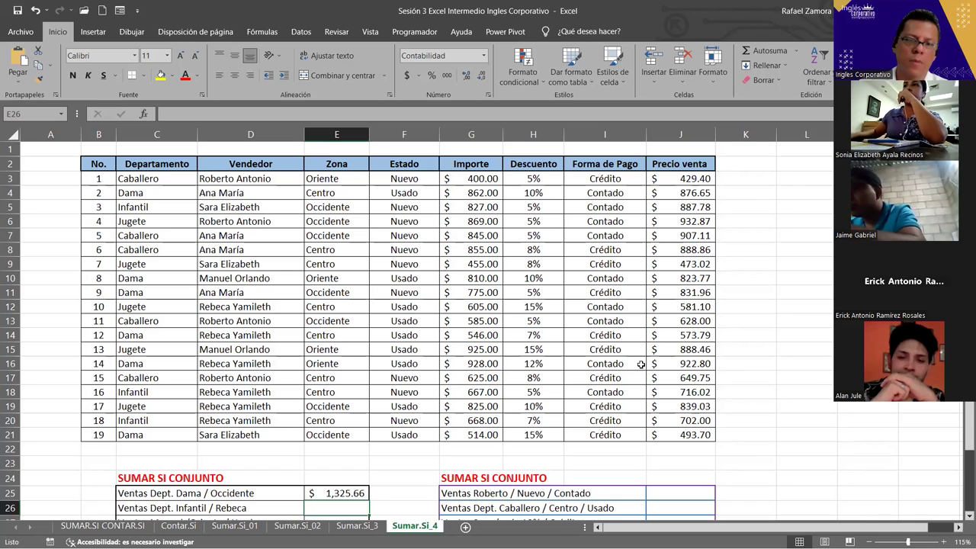
Enter the check value 1418.03 in F26 next to the Infantil seller row.
left_click(406, 508)
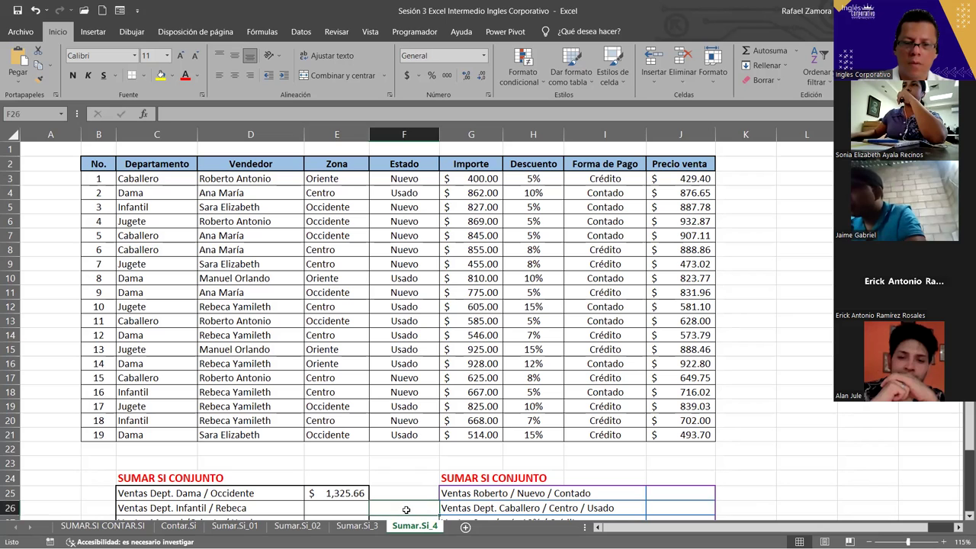
type("1418.03")
key("Return")
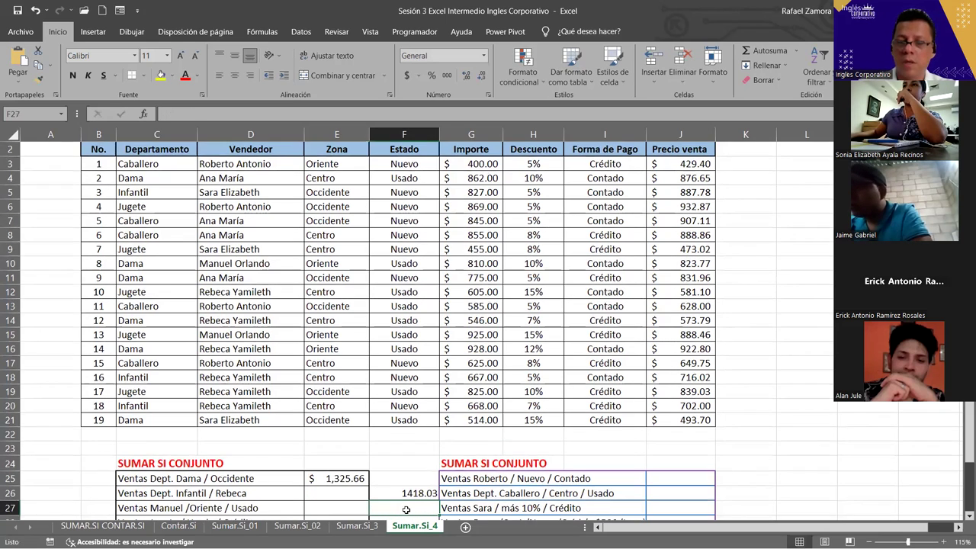
left_click(420, 493)
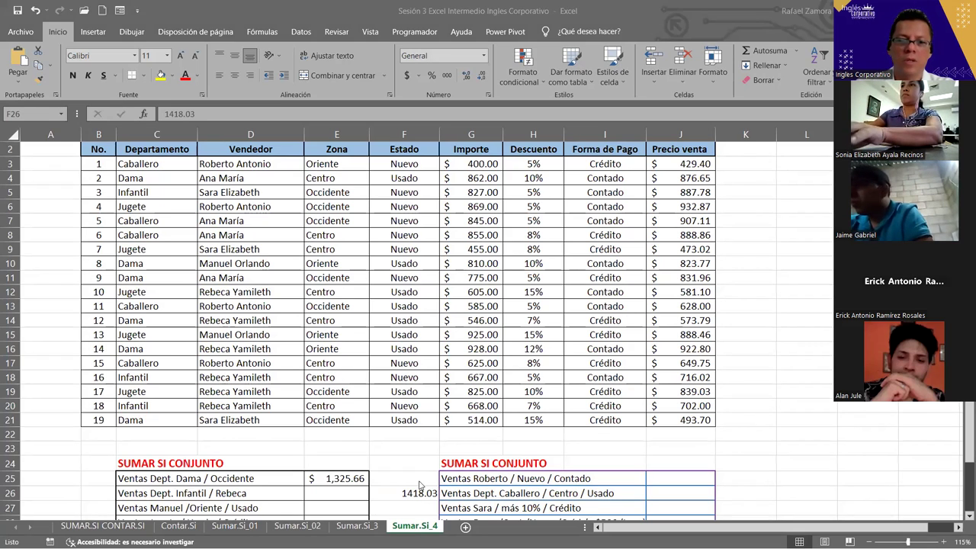
left_click(414, 496)
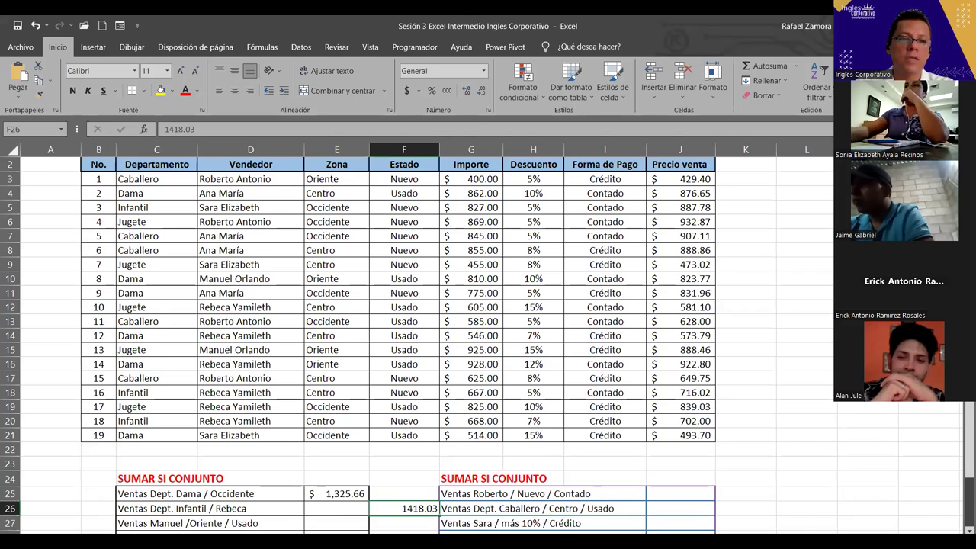
Start a SUMAR.SI.CONJUNTO in E26 summing J3:J21 where C3:C21 equals "Infantil".
key("Left")
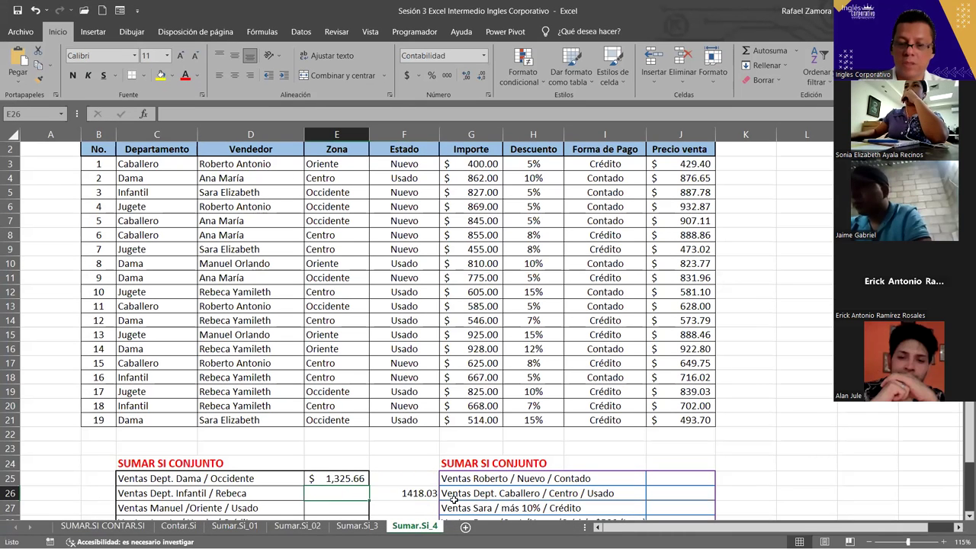
type("=")
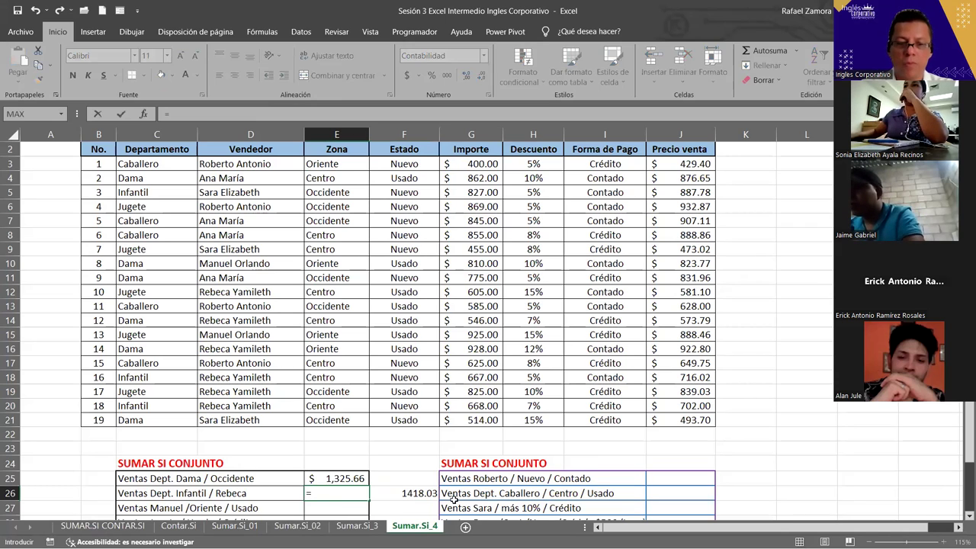
type("sumar")
key("Down")
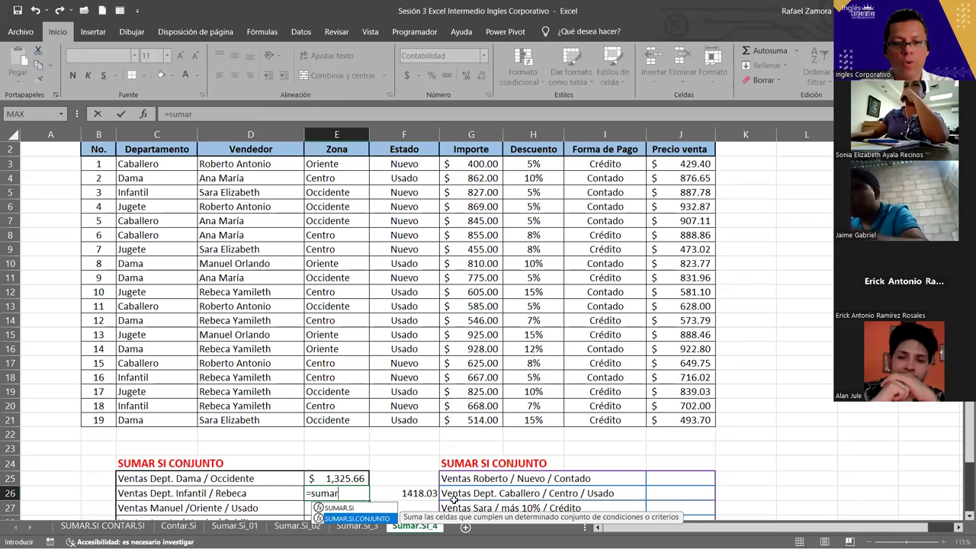
key("Tab")
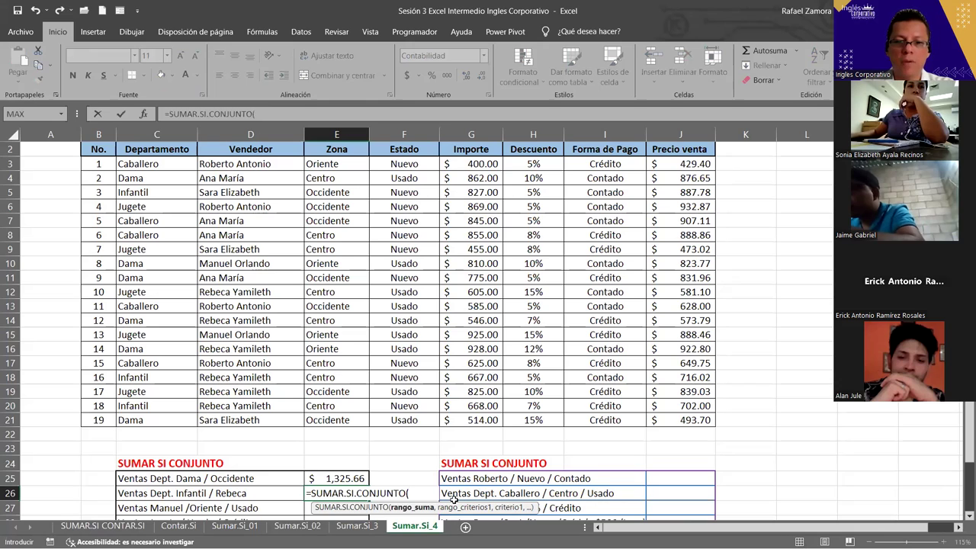
left_click(707, 167)
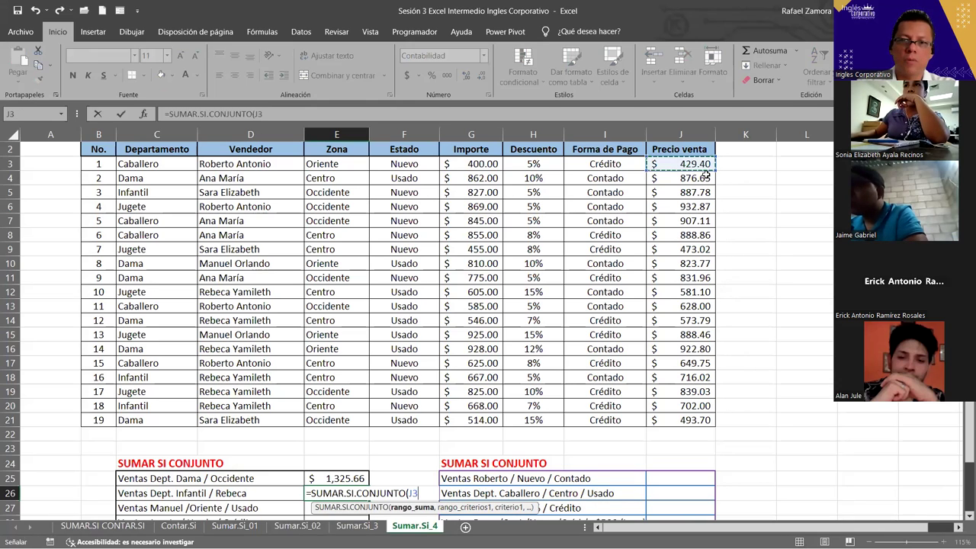
left_click(689, 417, "shift")
type(",")
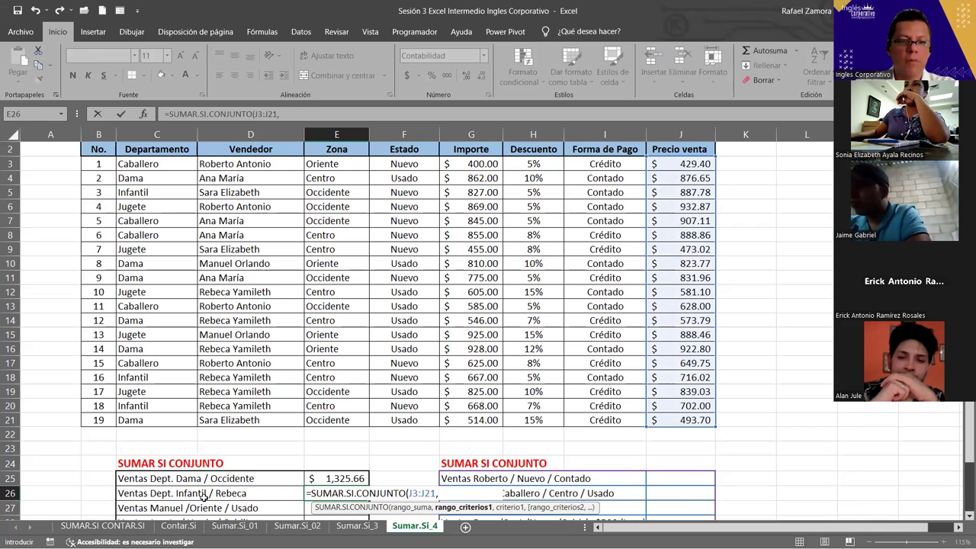
left_click(156, 164)
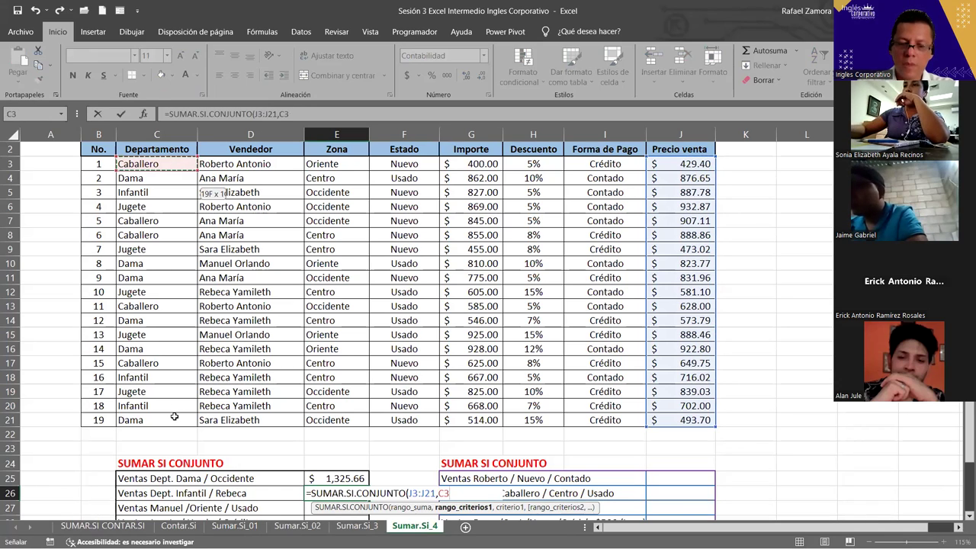
left_click_drag(174, 416, 174, 416)
type(",")
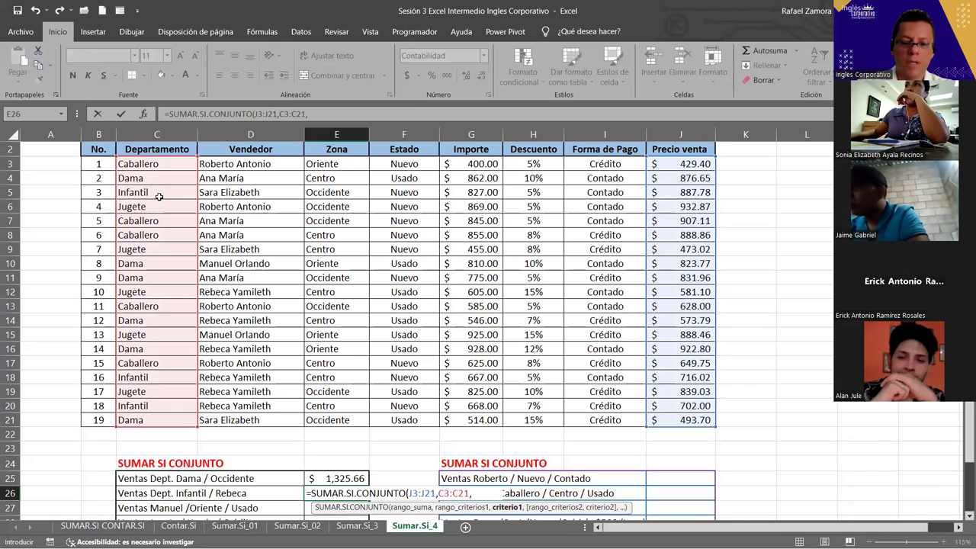
type("\"Infan")
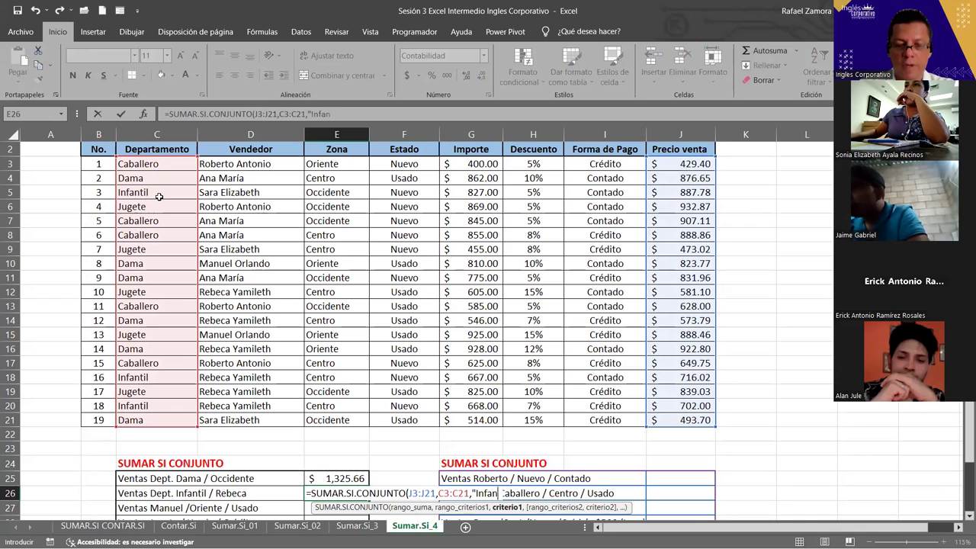
type("til\"")
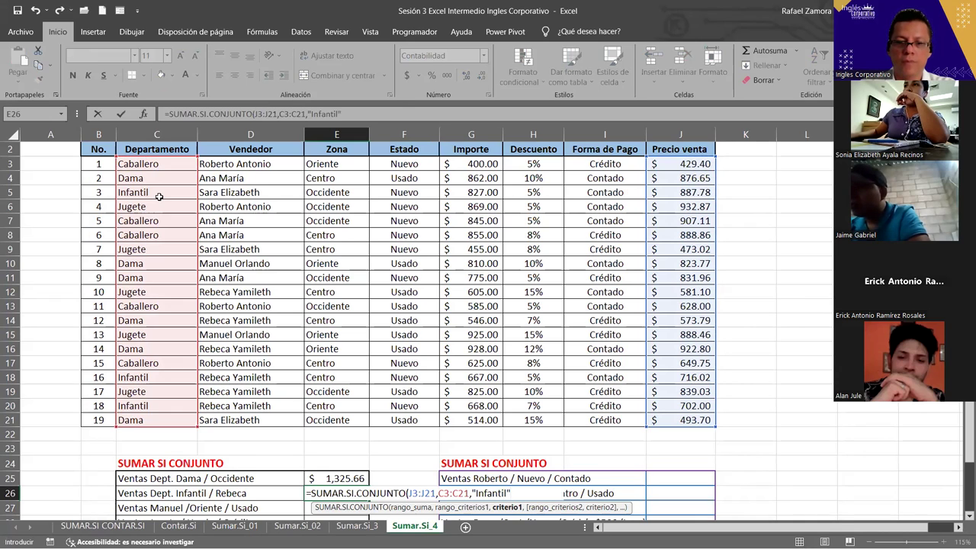
type(",")
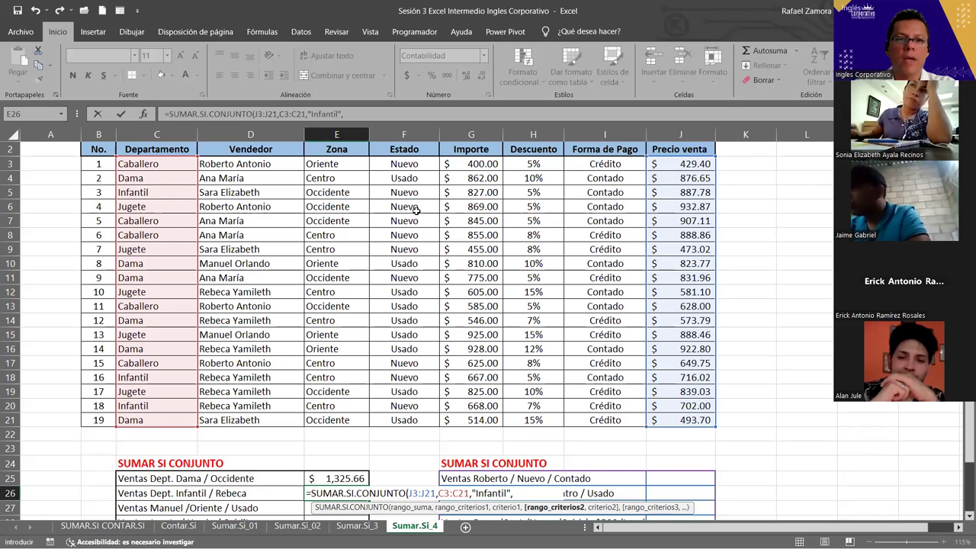
Add the Vendedor criterion D3:D21 matching the seller's name, giving $ 1,418.03.
left_click(271, 162)
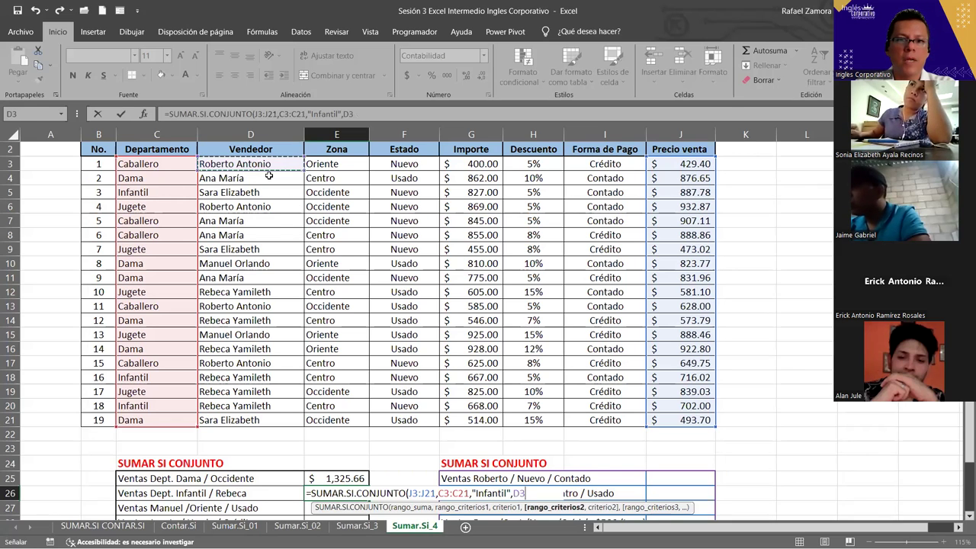
left_click(263, 419, "shift")
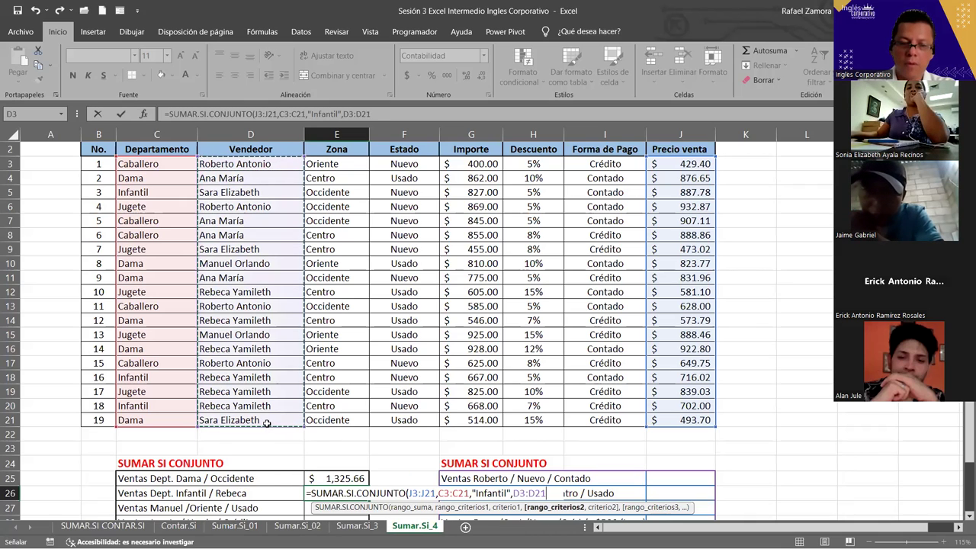
type(",")
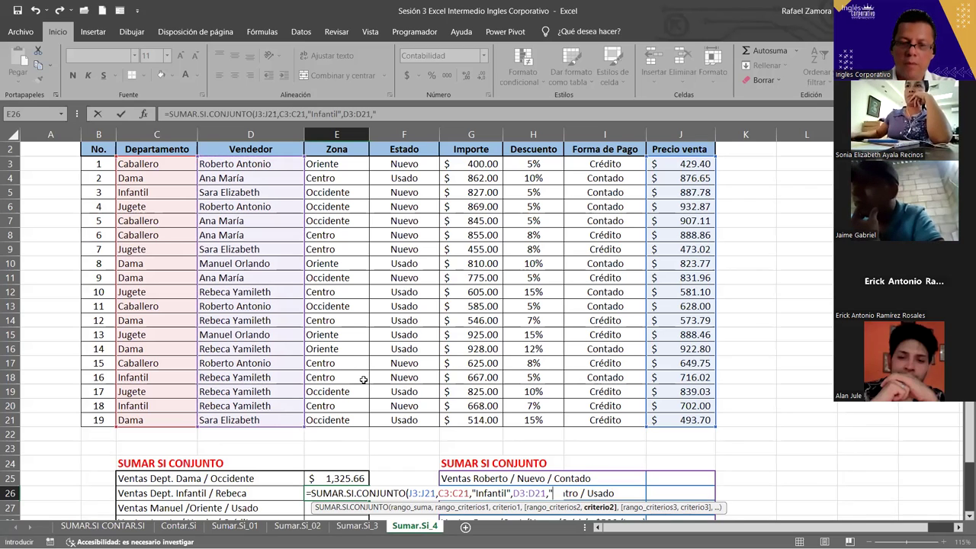
type("Rebeca ")
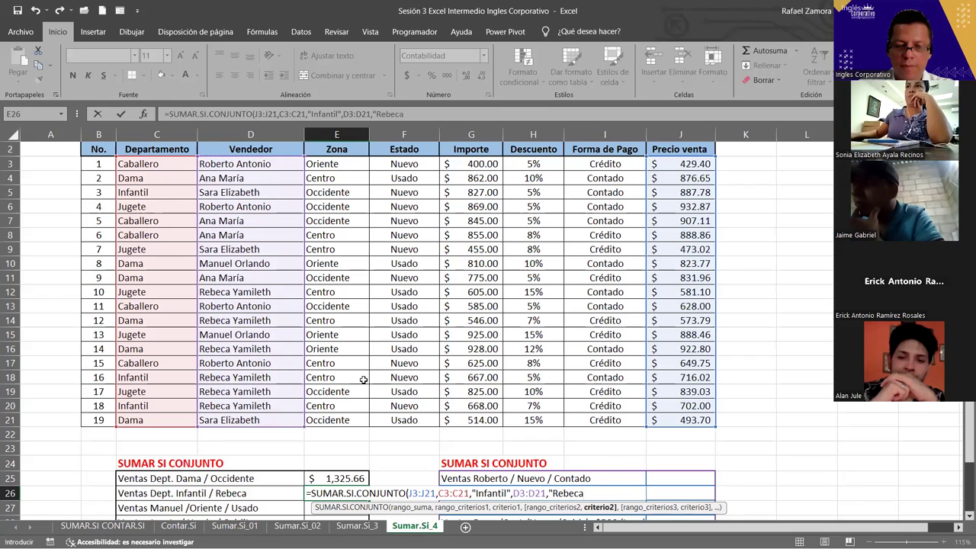
type("Yamileth")
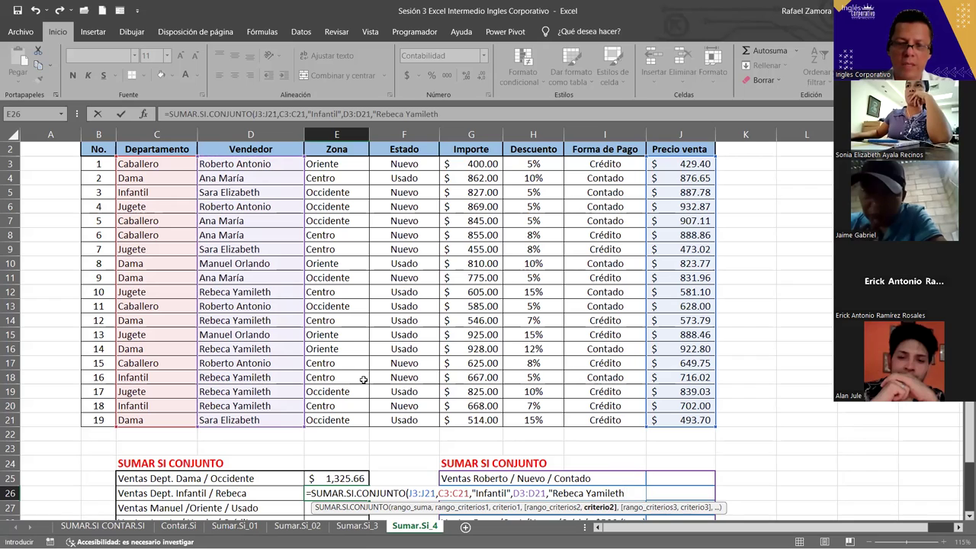
type("\"")
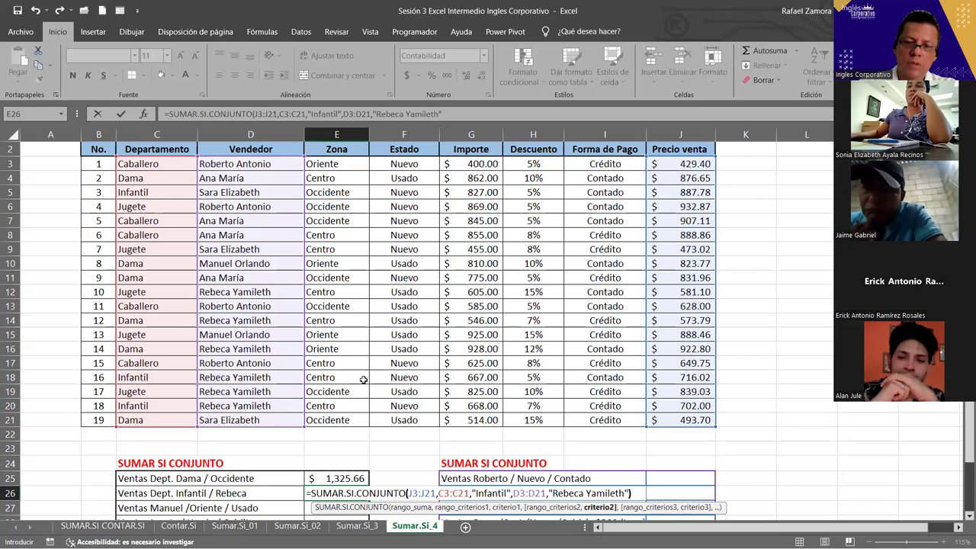
key("Return")
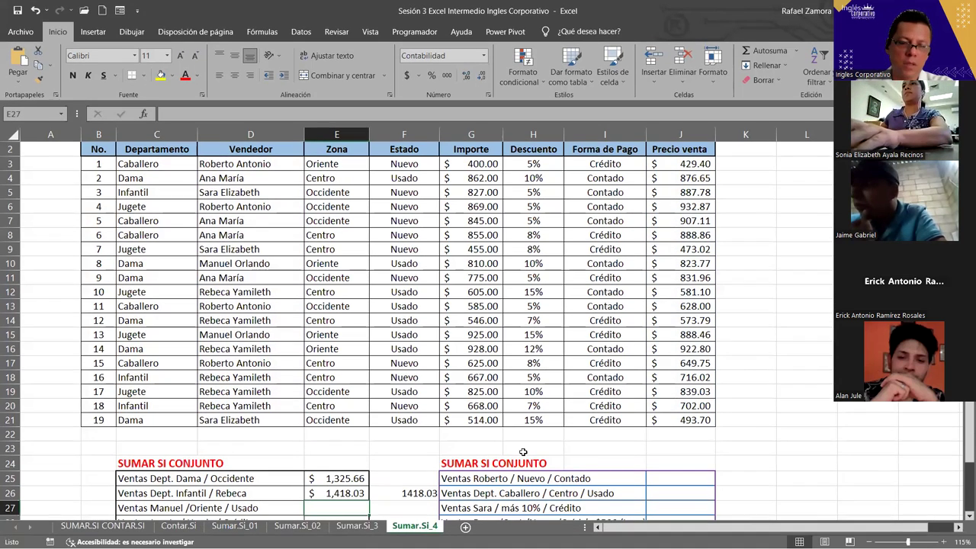
Flip between the Sumar.Si_3 and Sumar.Si_02 sheets, then switch to the Sesión 4 Relativa sheet.
left_click(407, 493)
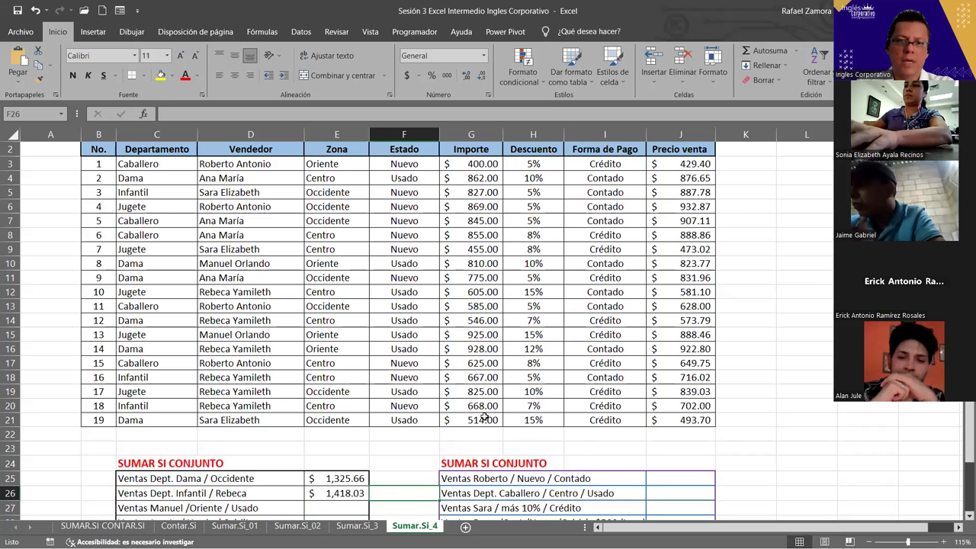
left_click(361, 527)
left_click(304, 529)
left_click(362, 526)
left_click(308, 527)
left_click(364, 528)
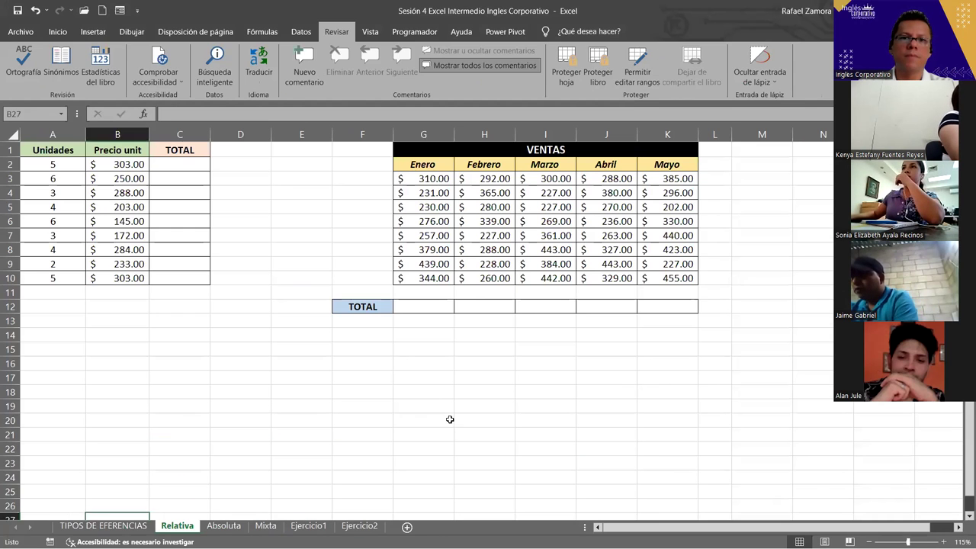
left_click(449, 420)
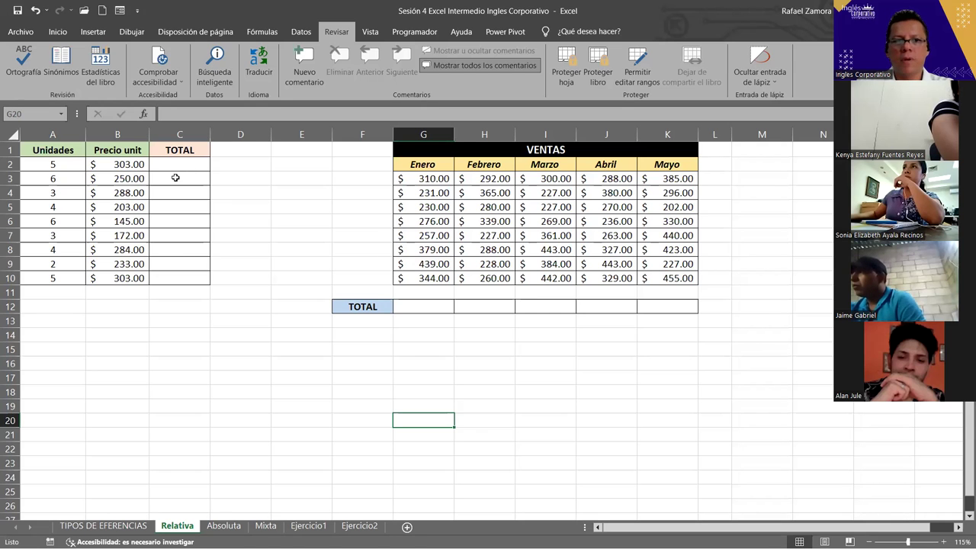
Enter =PRODUCTO(A2:B2) in C2 so the first TOTAL shows $ 1,515.00.
scroll(247, 300, "up", 1, "ctrl")
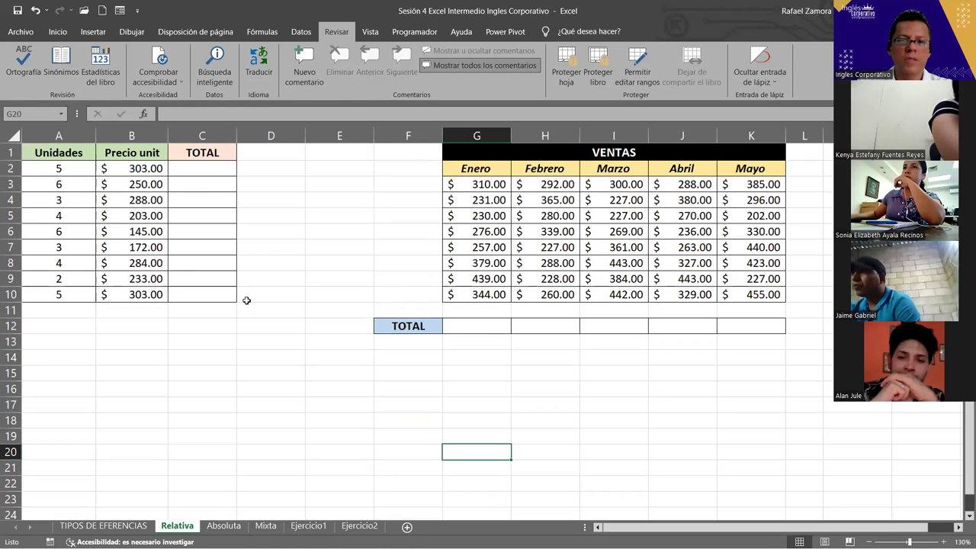
left_click(216, 165)
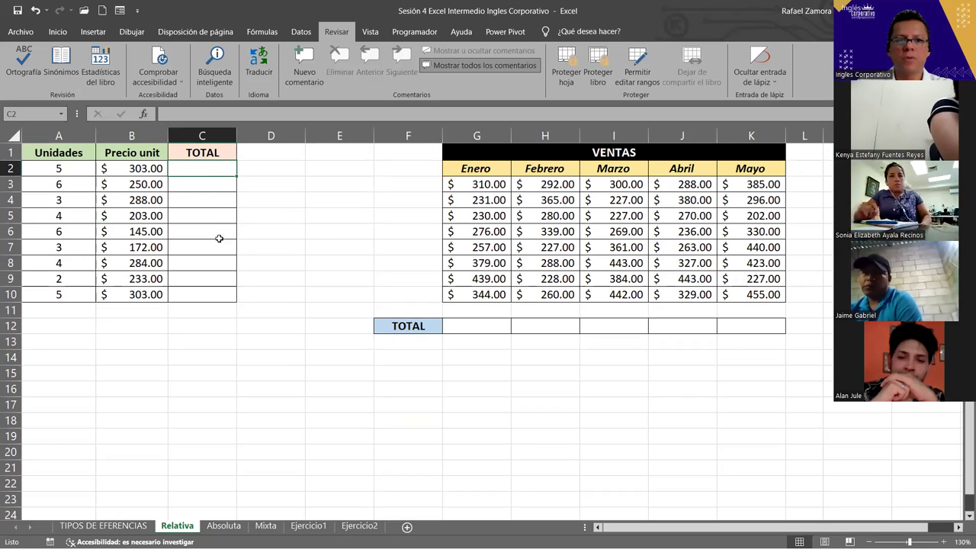
type(")")
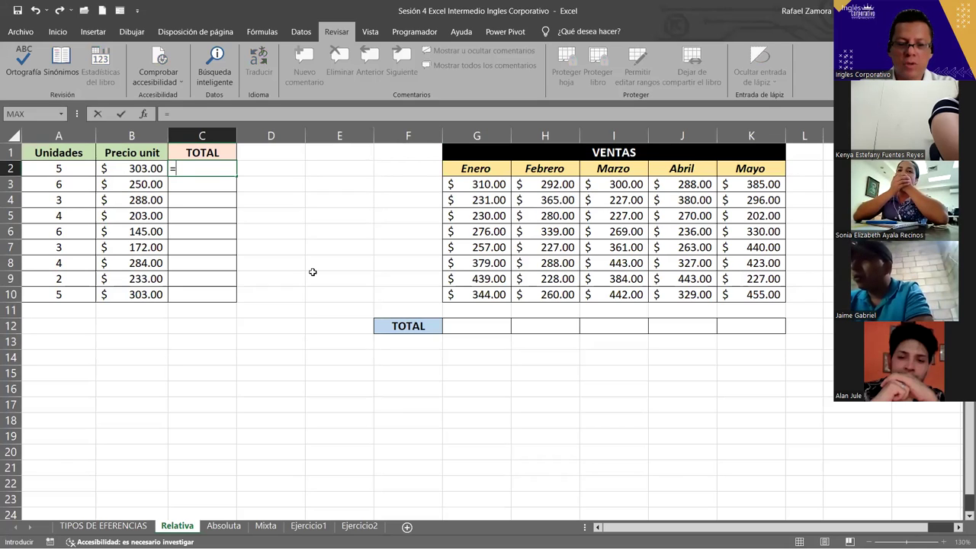
type("rodu")
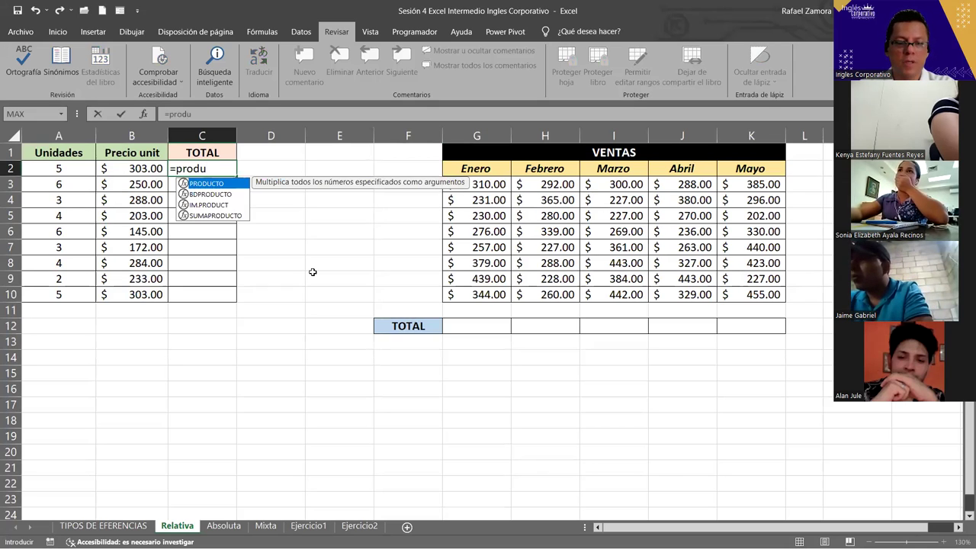
key("Tab")
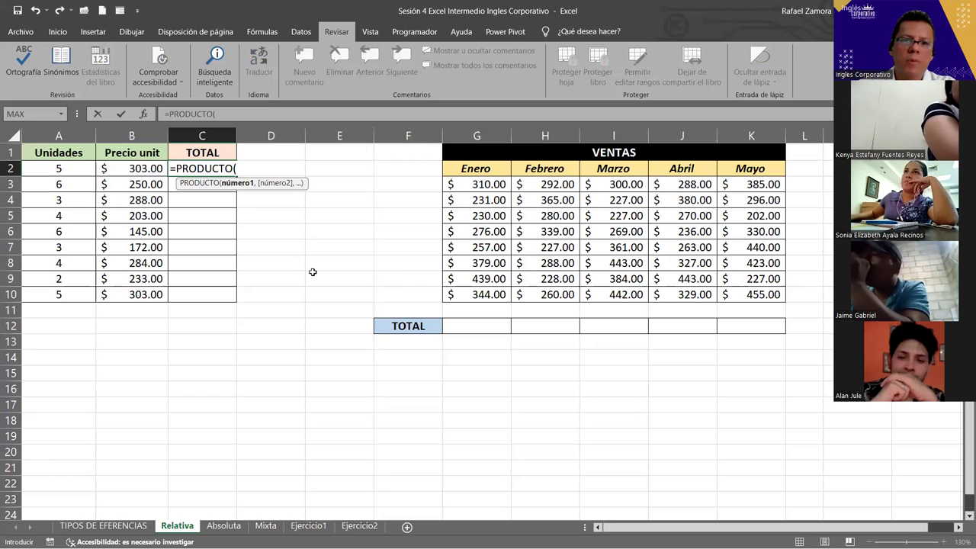
left_click(91, 167)
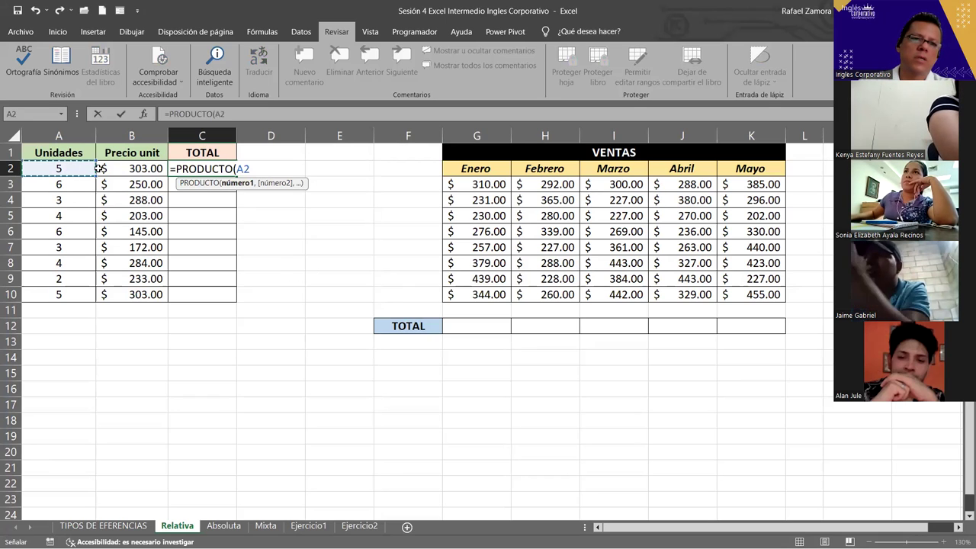
left_click(112, 167, "shift")
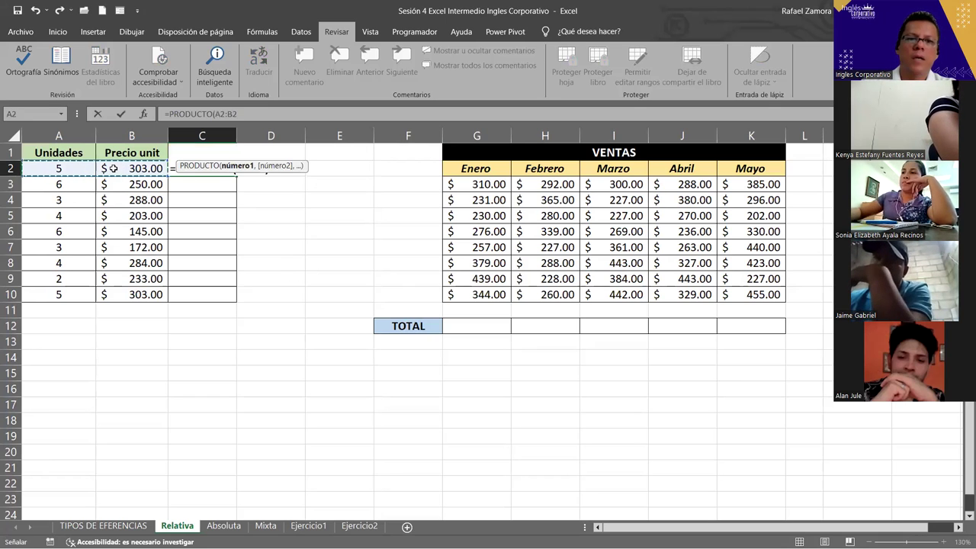
type(")")
key("Return")
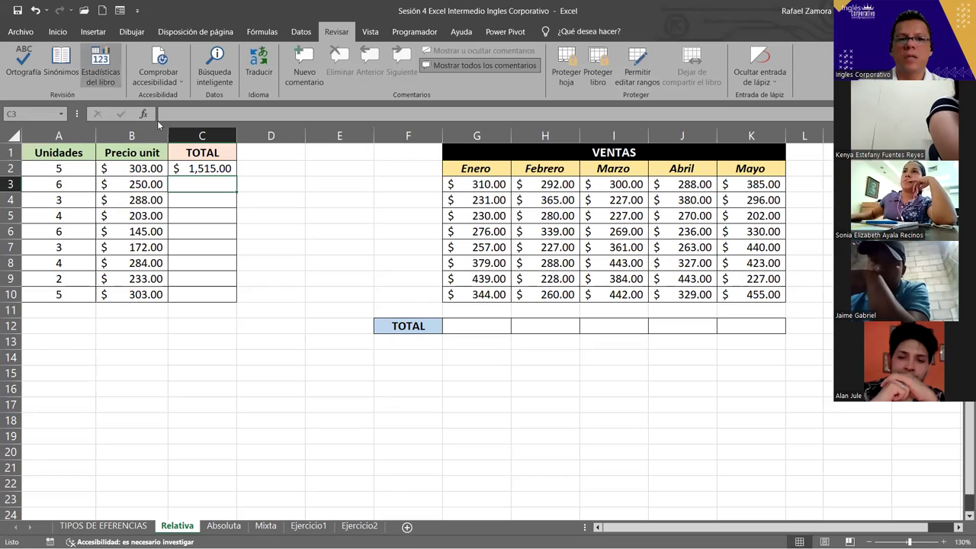
left_click(204, 169)
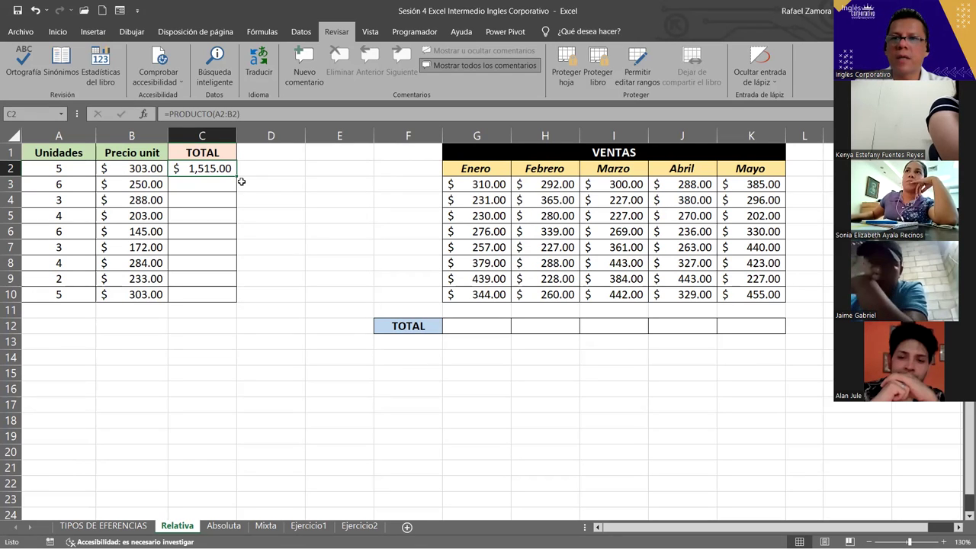
Fill the PRODUCTO formula from C2 down to C10 and inspect the shifted references in C2, C3 and C5.
mouse_move(236, 177)
left_mouse_down()
mouse_move(231, 296)
mouse_move(239, 307)
left_mouse_up()
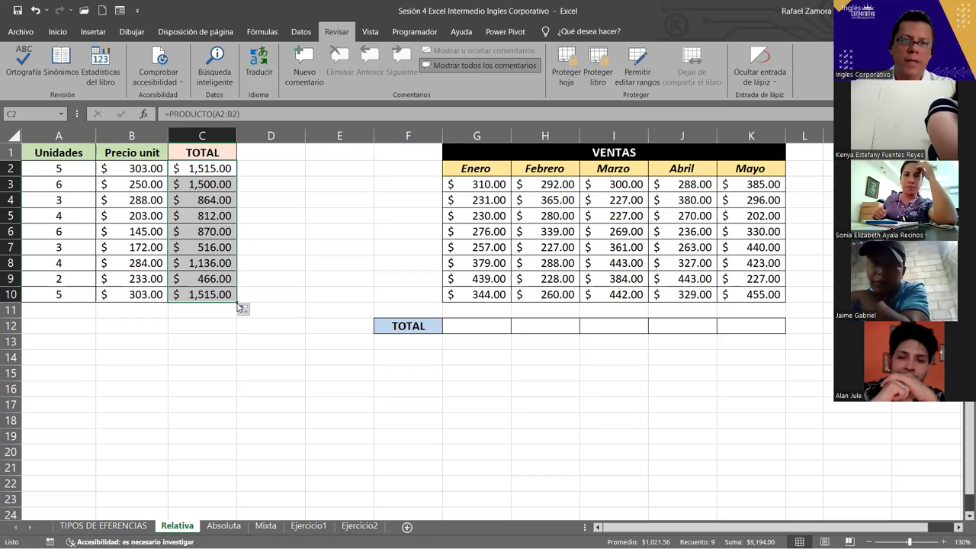
double_click(221, 168)
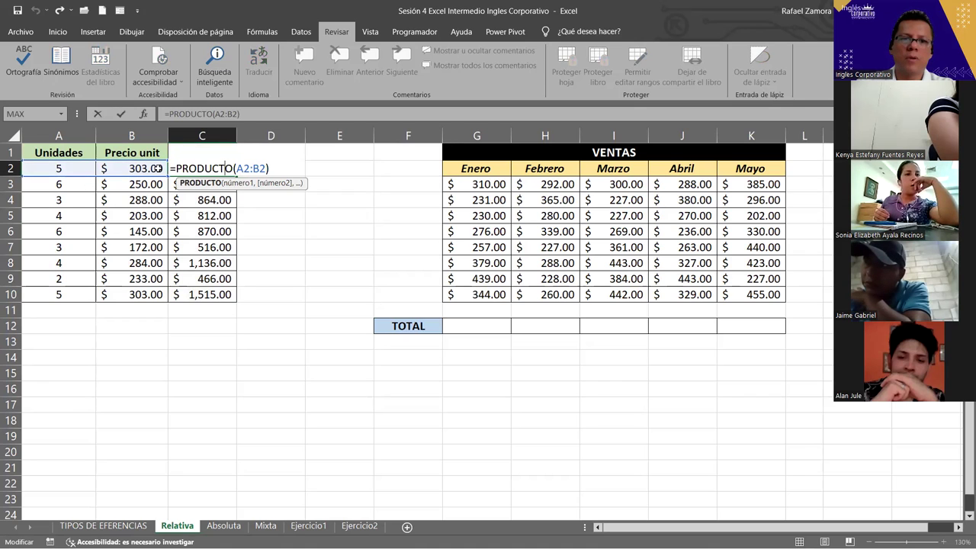
key("Escape")
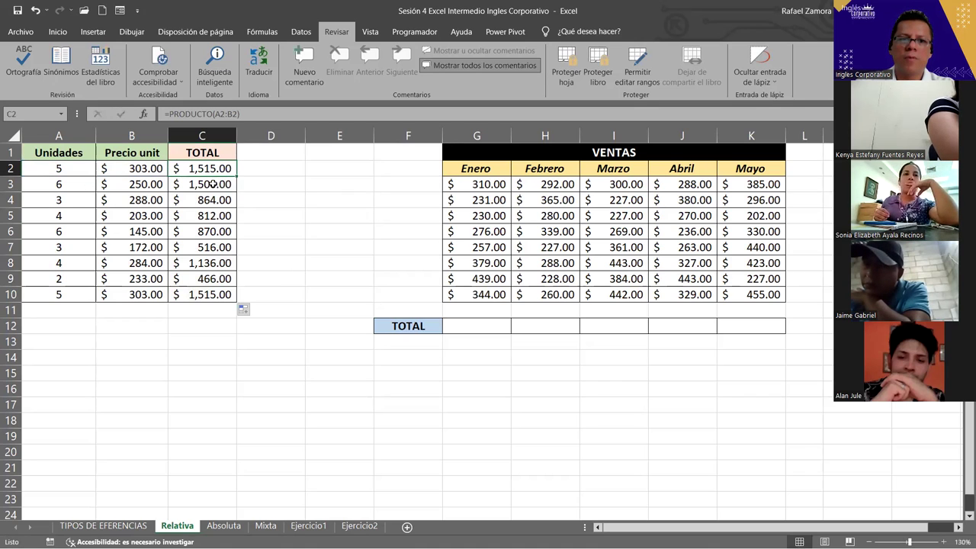
double_click(212, 184)
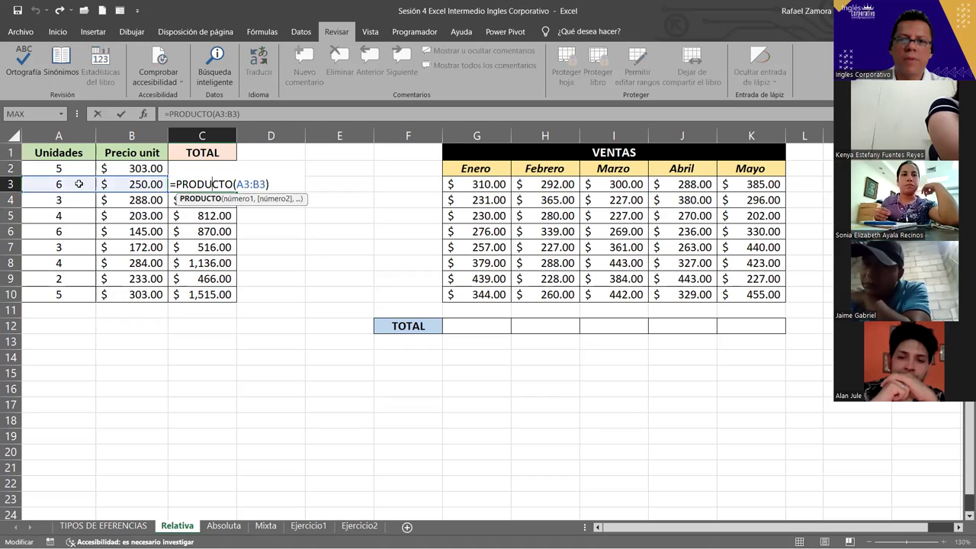
left_click(198, 200)
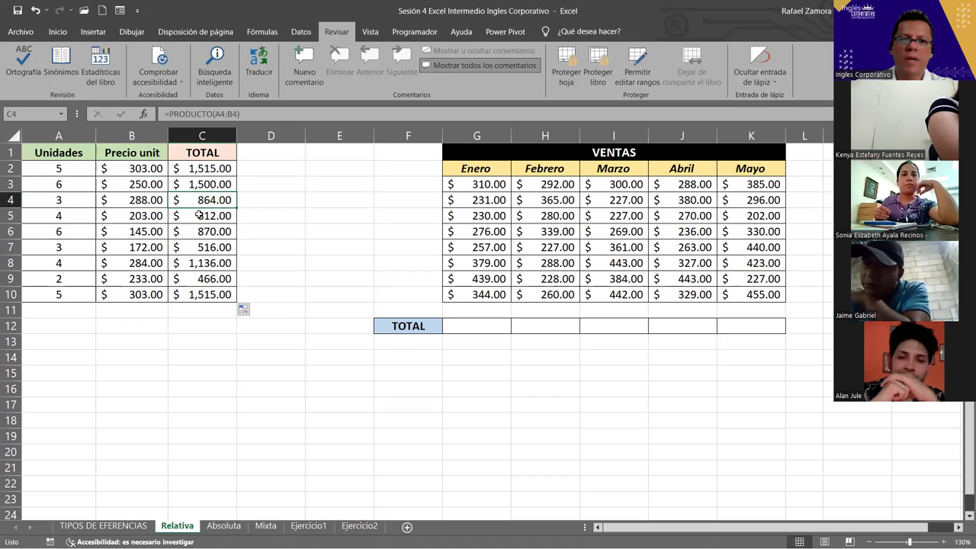
double_click(198, 215)
key("Return")
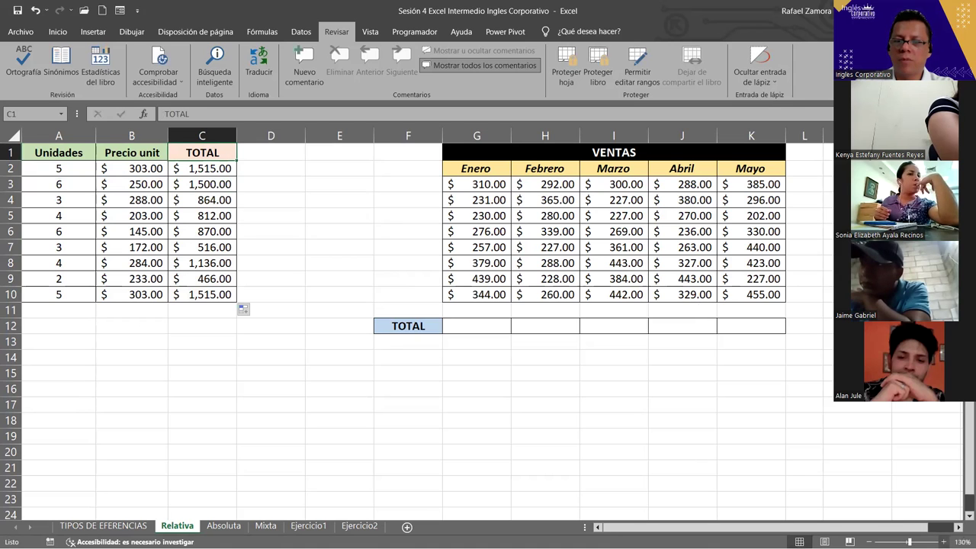
Step through TOTAL cells C2 to C8 to review each row's copied formula.
left_click(958, 527)
left_click(958, 526)
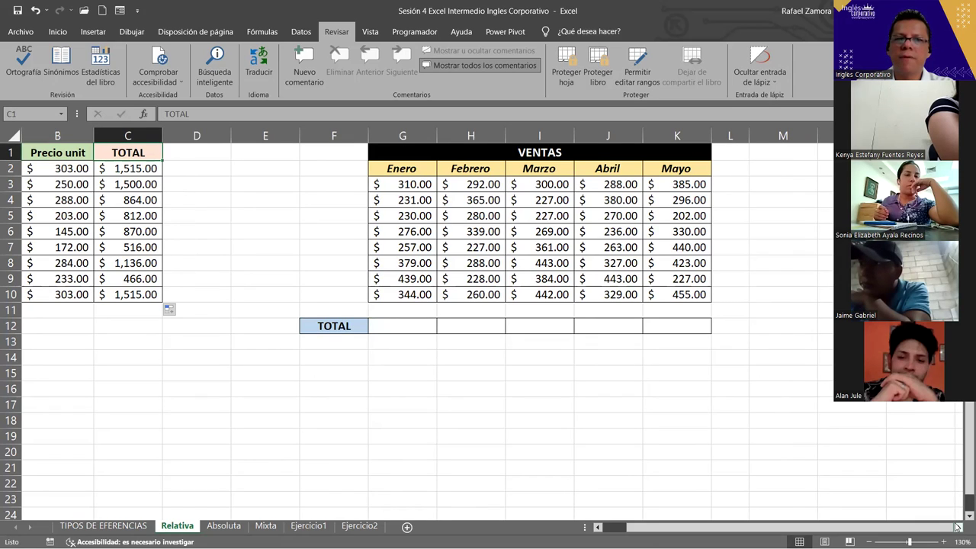
left_click(191, 170)
left_click(194, 186)
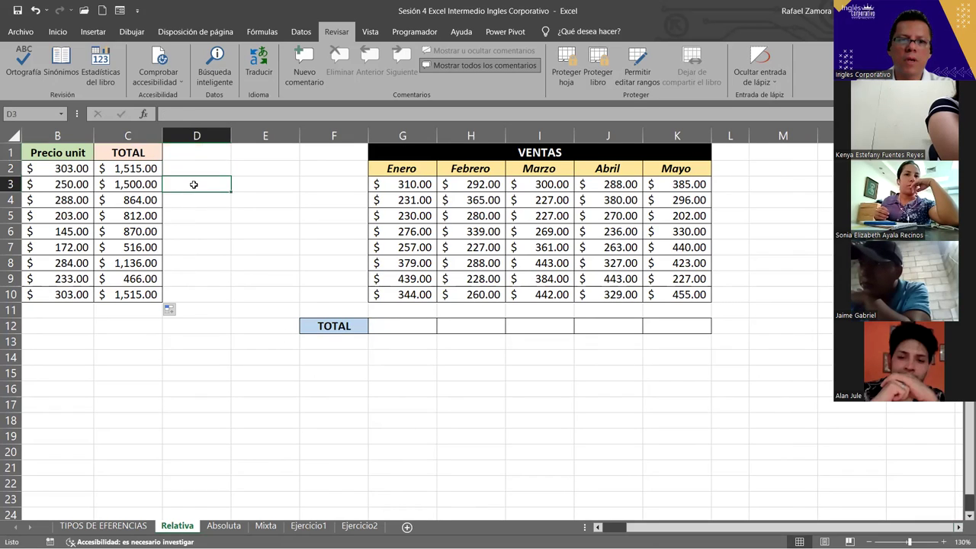
left_click(194, 201)
left_click(193, 219)
left_click(194, 230)
left_click(193, 247)
left_click(194, 263)
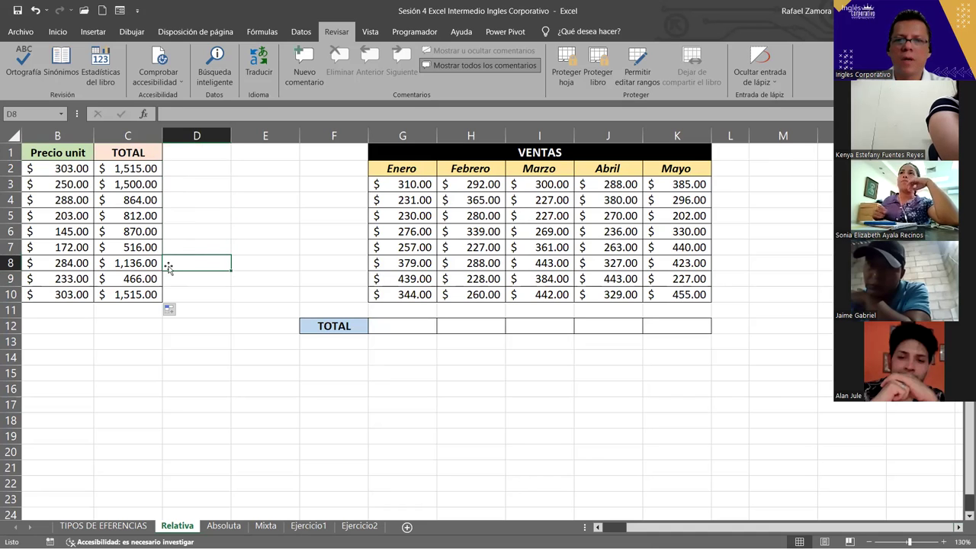
left_click(426, 323)
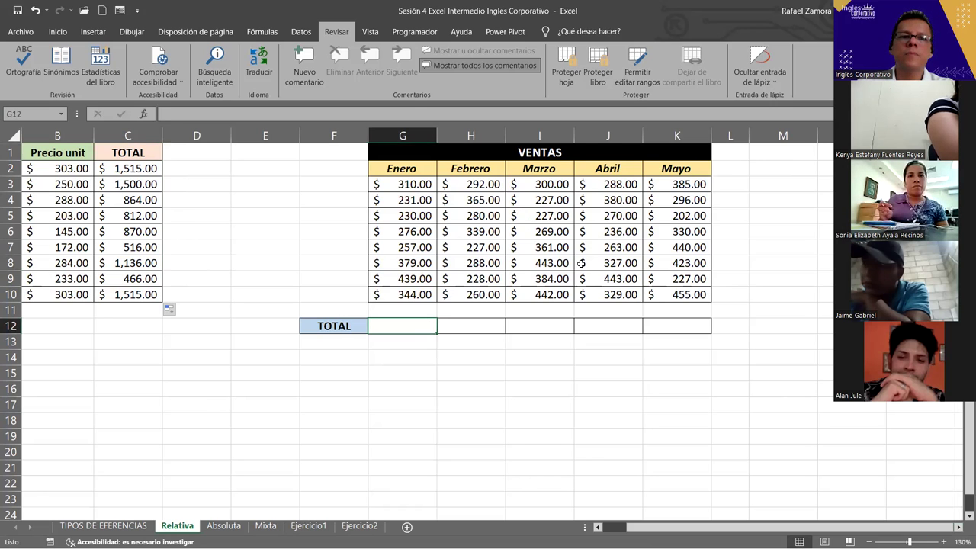
AutoSum G3:G10 into G12 and fill =SUMA across to K12 for Enero through Mayo.
left_click(57, 31)
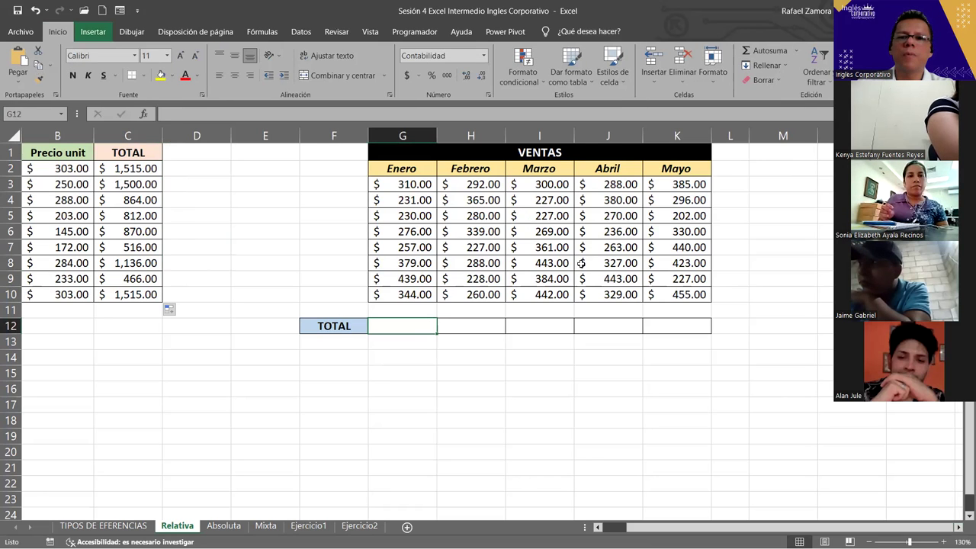
left_click(766, 51)
left_click_drag(416, 184, 417, 194)
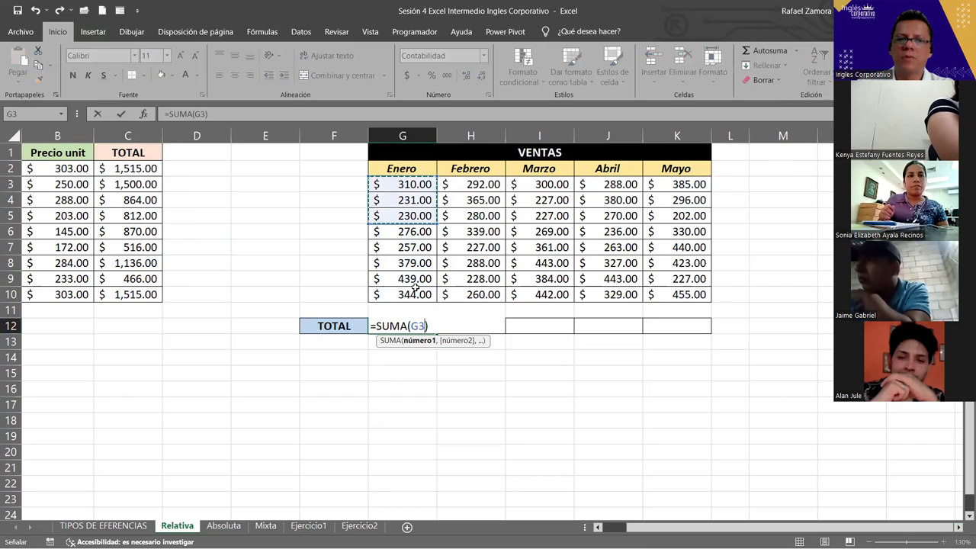
left_click_drag(415, 286, 415, 288)
key("Return")
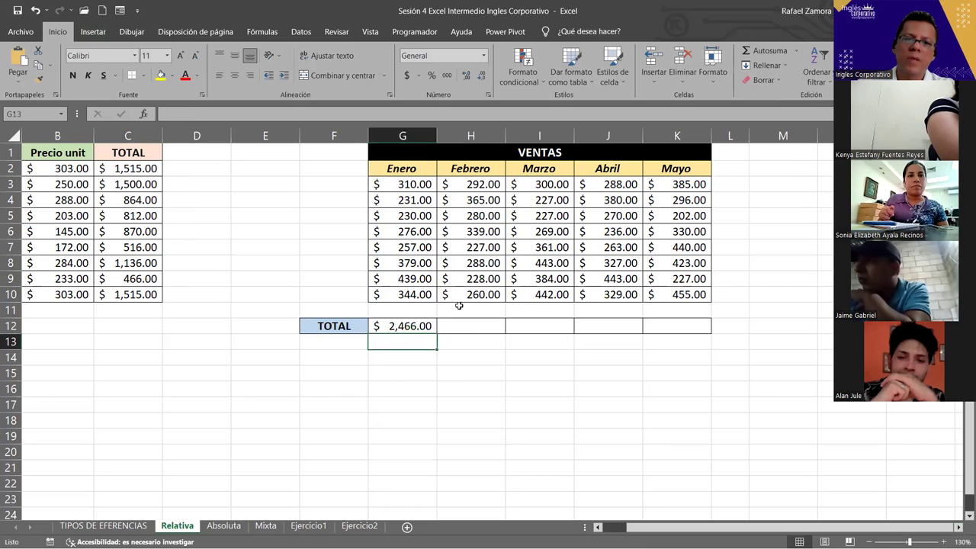
left_click(411, 328)
left_click_drag(435, 335, 693, 334)
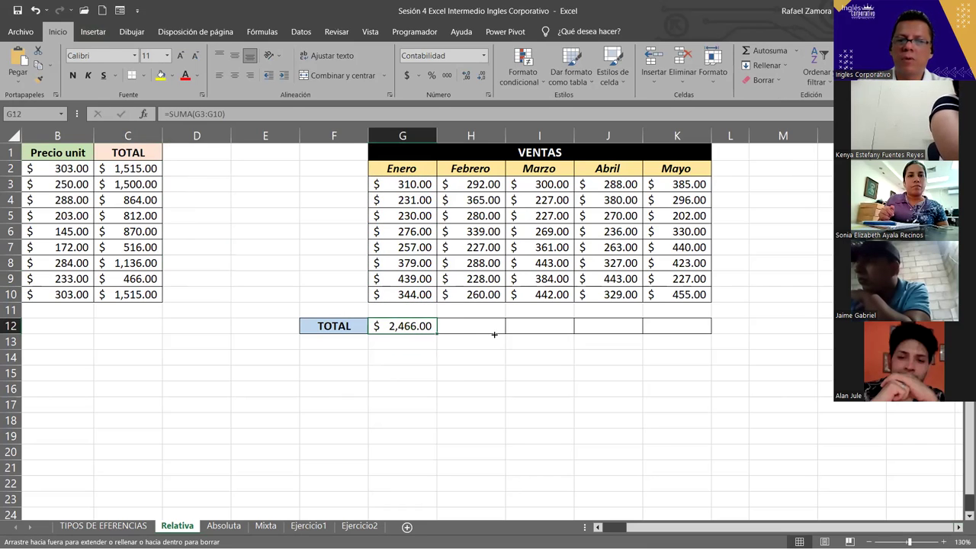
double_click(407, 330)
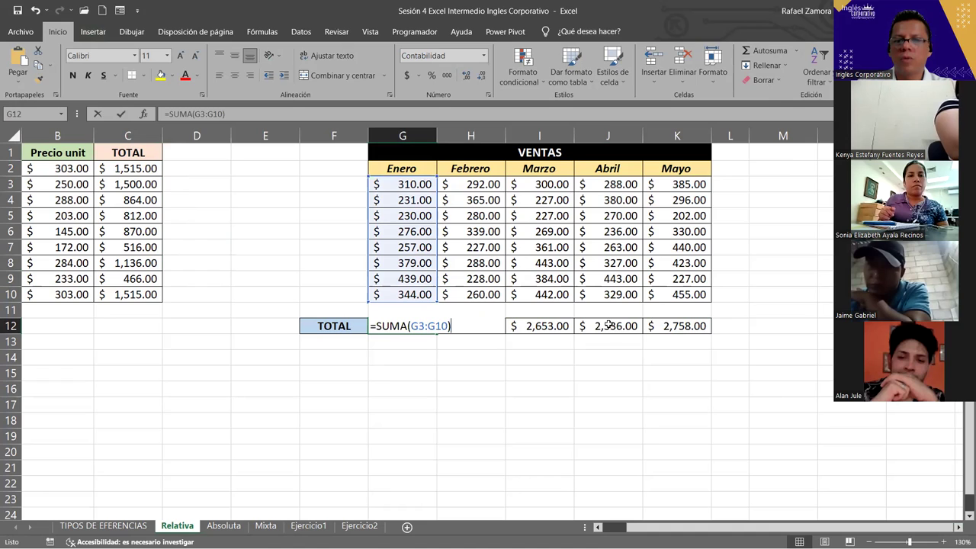
left_click(667, 327)
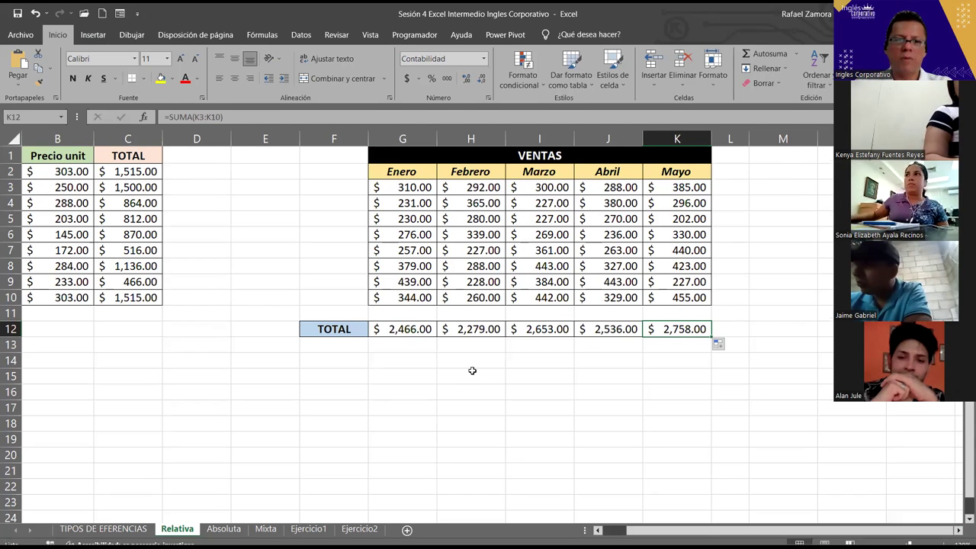
On the Absoluta sheet, change the Descuento rate in A13 to 10%.
left_click(224, 525)
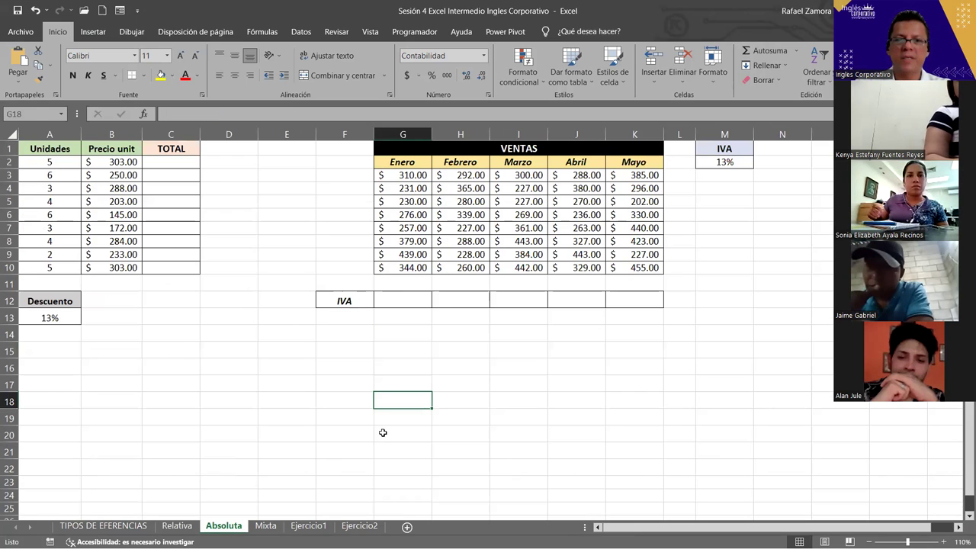
scroll(382, 432, "up", 1)
scroll(381, 433, "up", 1)
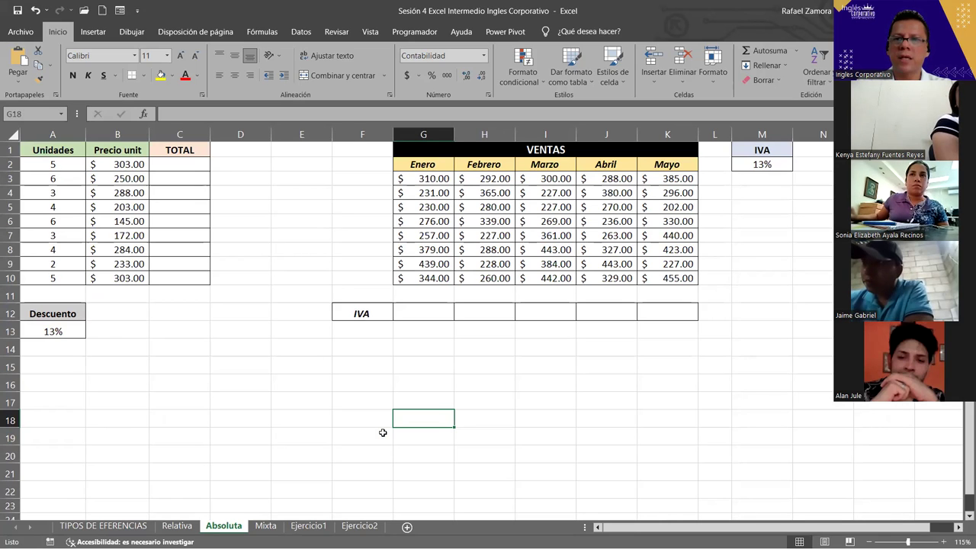
left_click(184, 164)
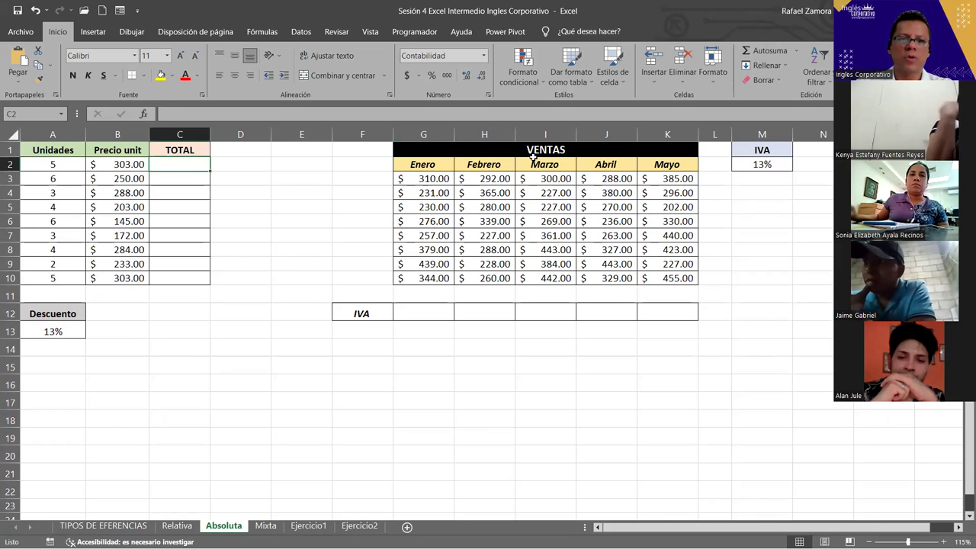
left_click(80, 334)
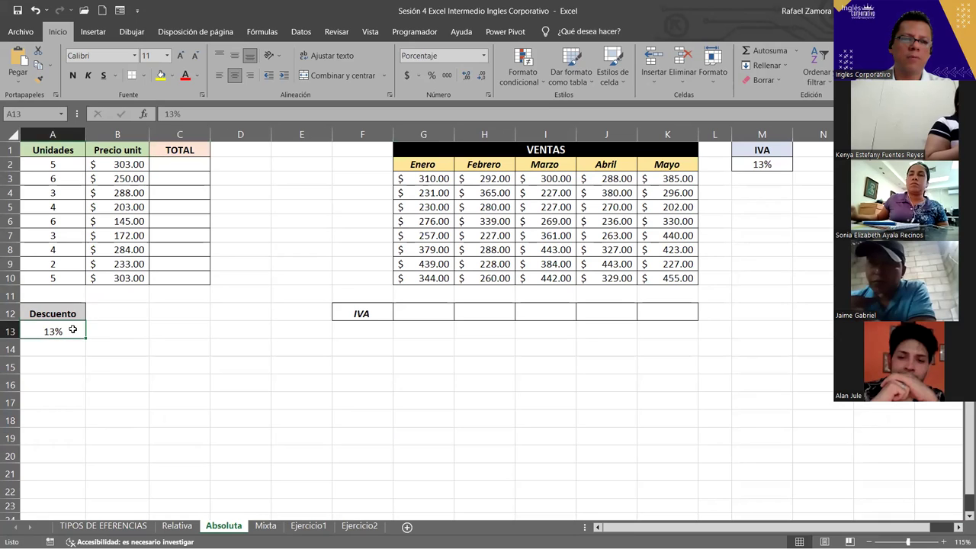
type("10")
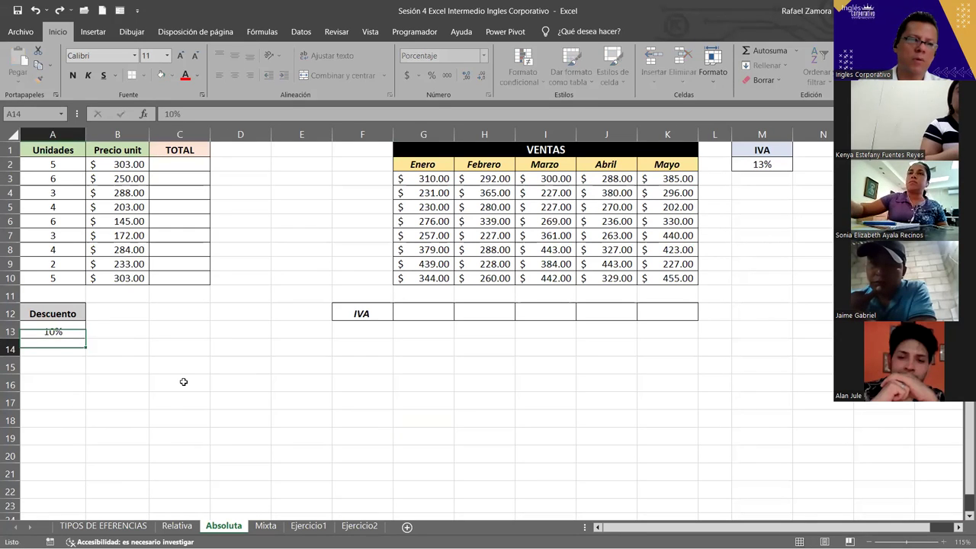
key("Return")
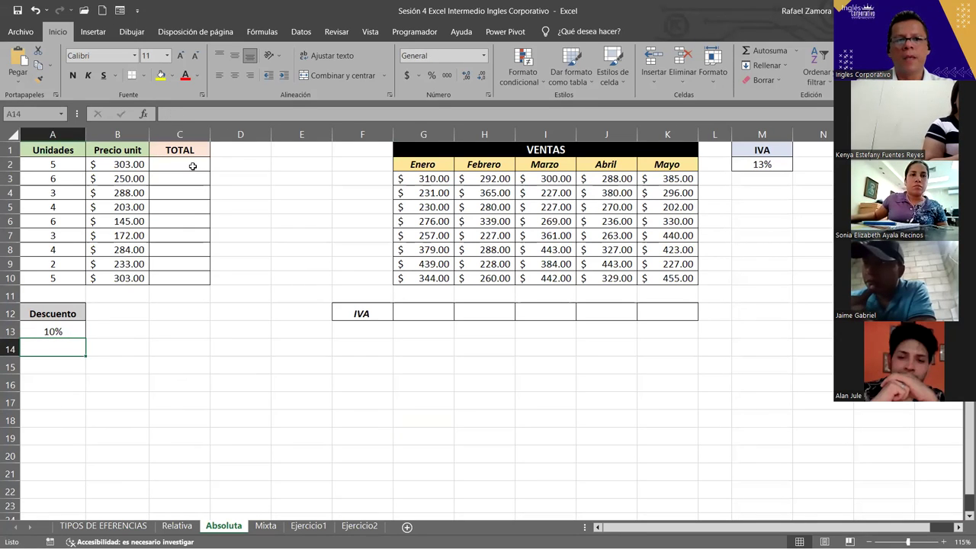
left_click(193, 166)
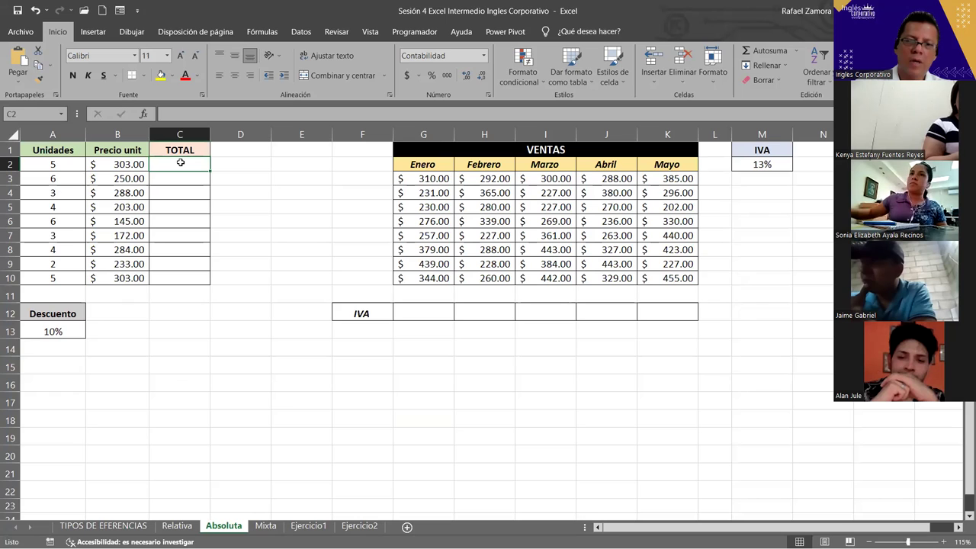
Enter =A2*B2 in C2 as the units-times-price TOTAL.
type("=")
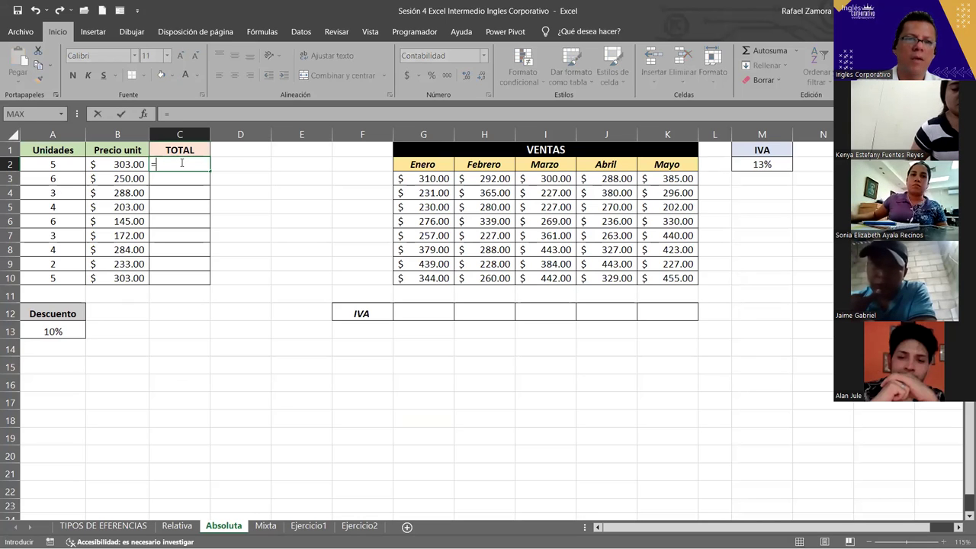
left_click(71, 167)
type("*")
left_click(124, 167)
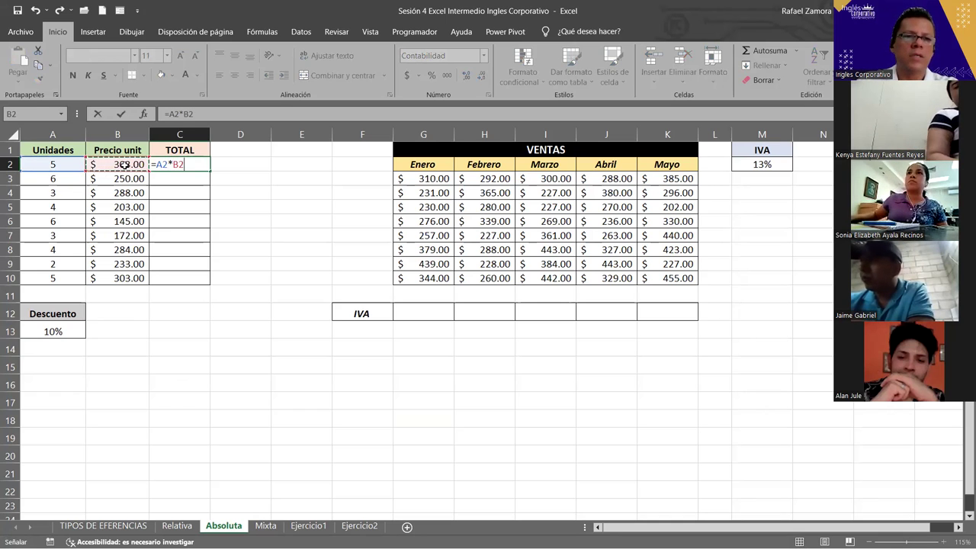
key("Return")
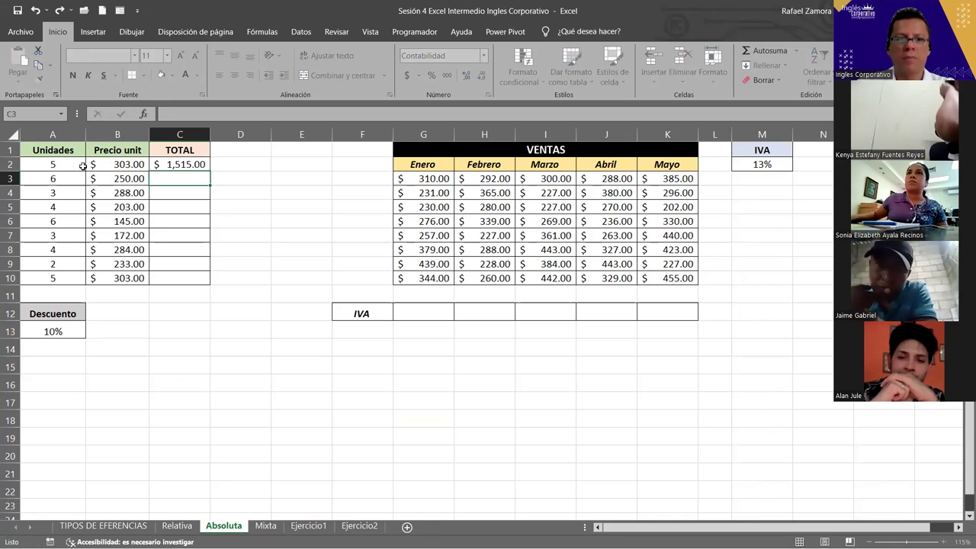
left_click(180, 526)
key("ctrl+Page_Down")
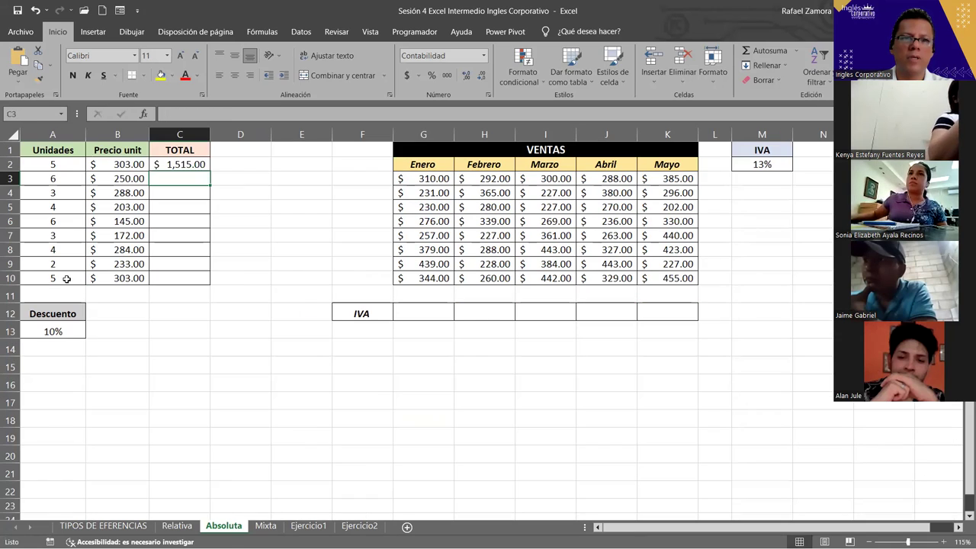
Extend C2's formula to =A2*B2-A2*B2*A13 to subtract the Descuento discount.
double_click(195, 163)
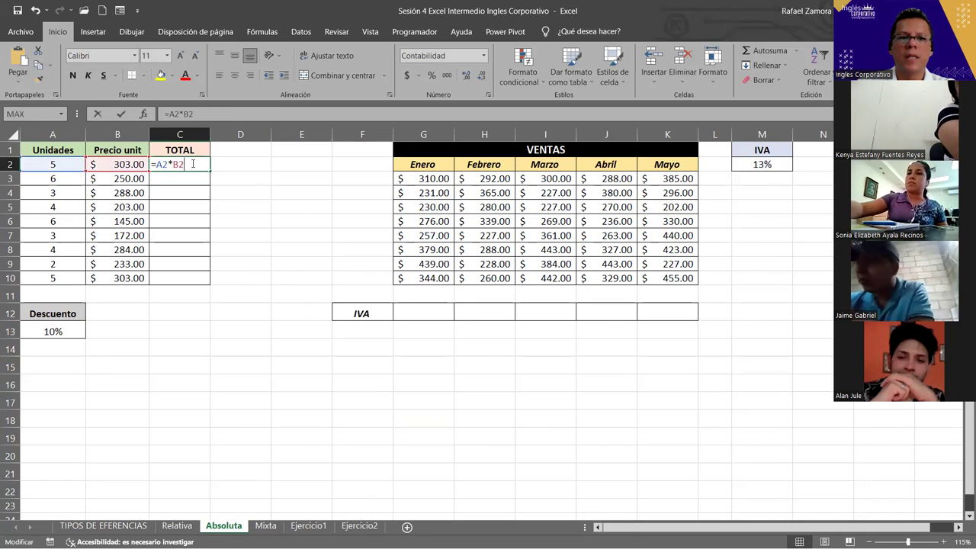
type("-")
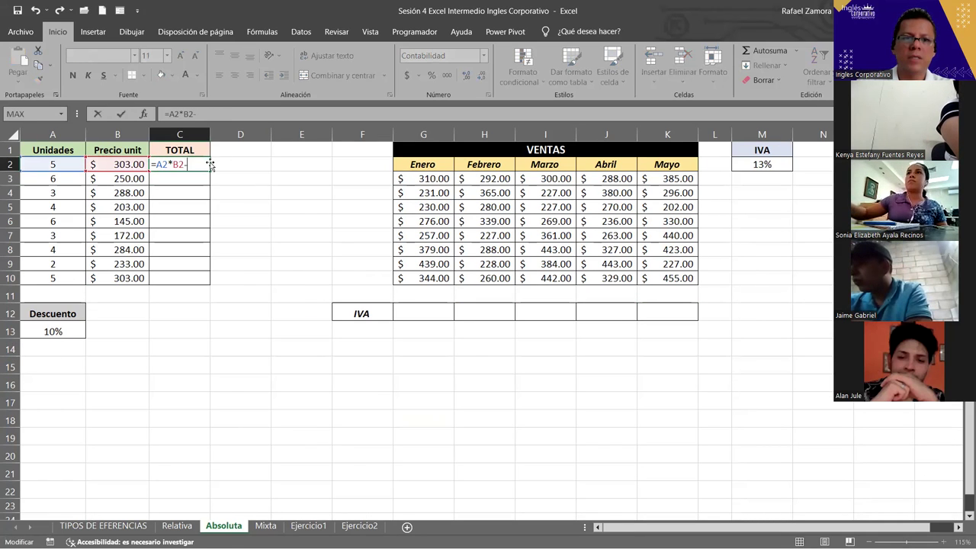
left_click(51, 163)
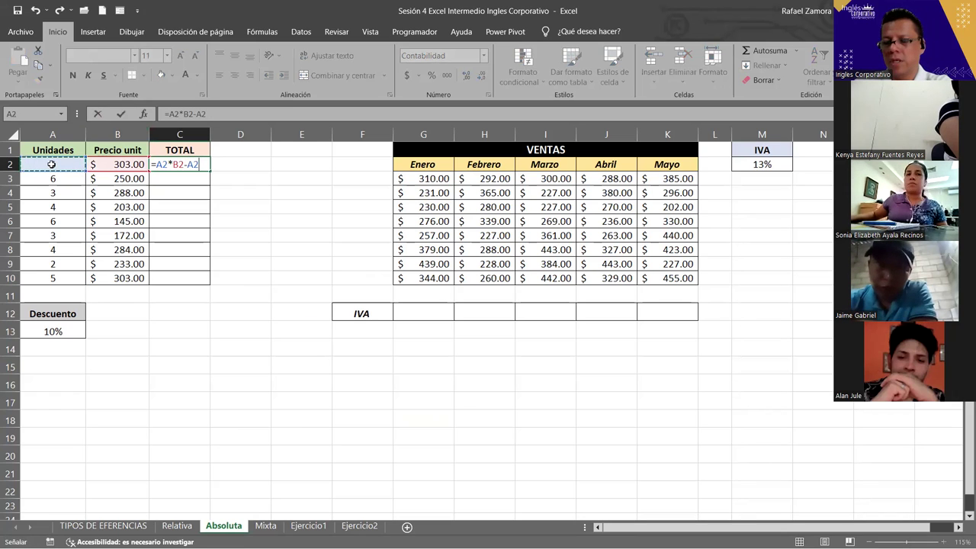
type("*")
left_click(104, 164)
type("*")
left_click(48, 328)
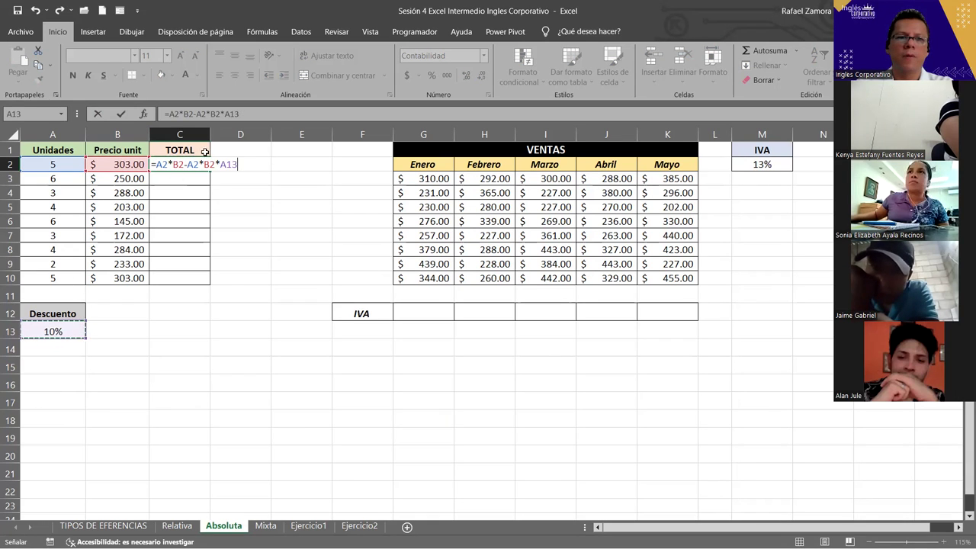
left_click_drag(186, 163, 243, 165)
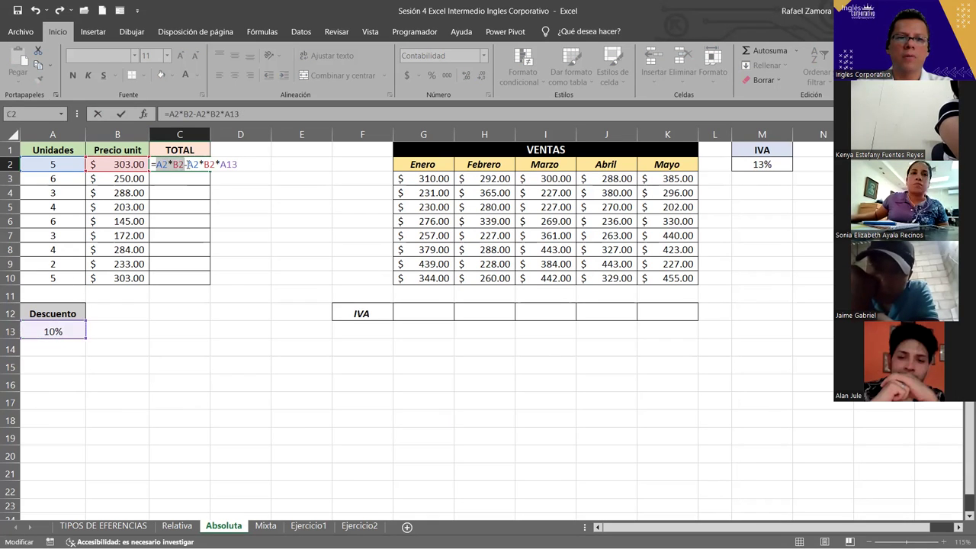
left_click(260, 163)
key("Return")
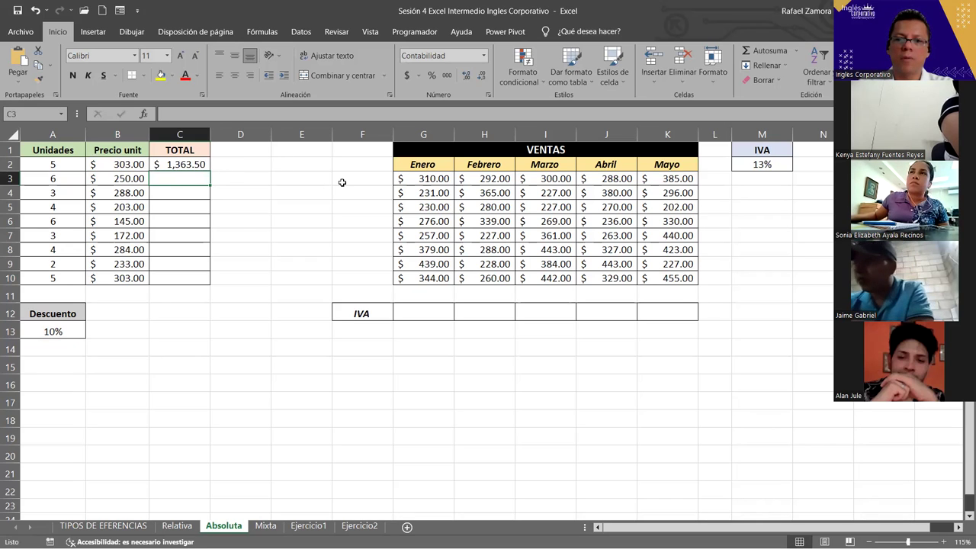
Fill the discount formula from C2 down to C10.
left_click(187, 161)
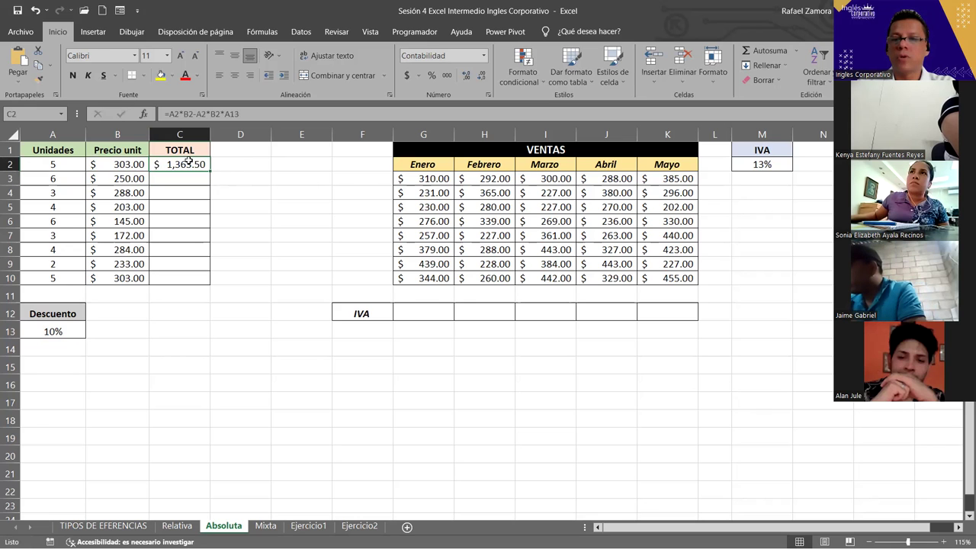
scroll(342, 298, "up", 1, "ctrl")
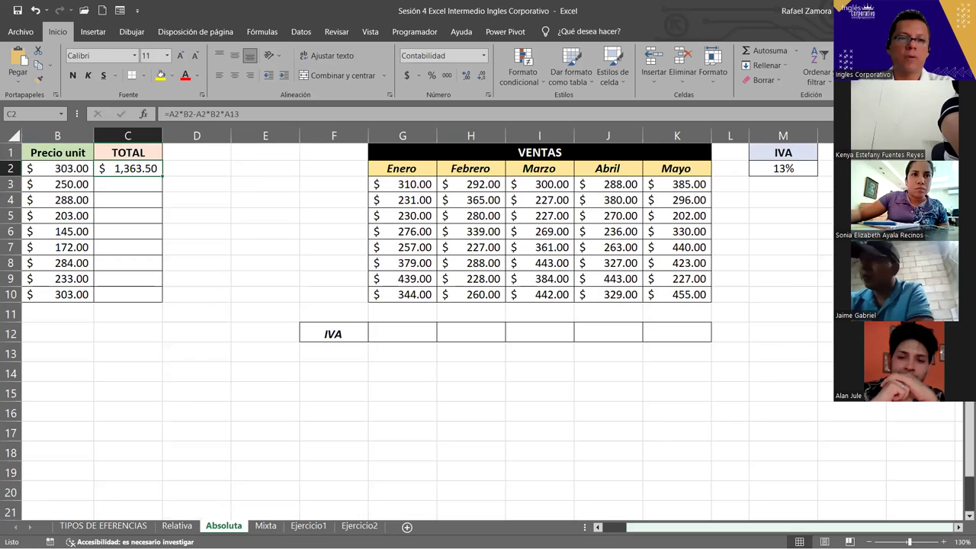
scroll(246, 179, "left", 1)
left_click_drag(237, 176, 230, 305)
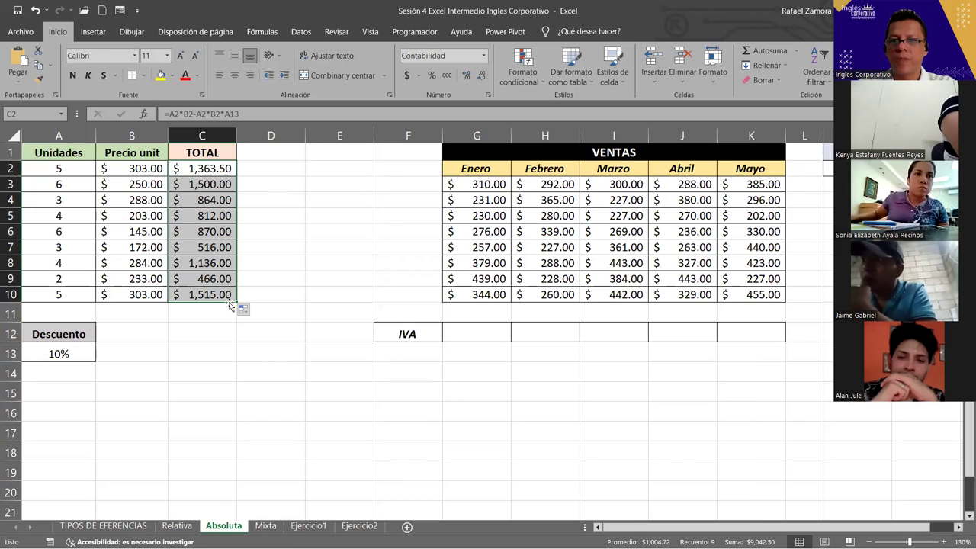
left_click(280, 275)
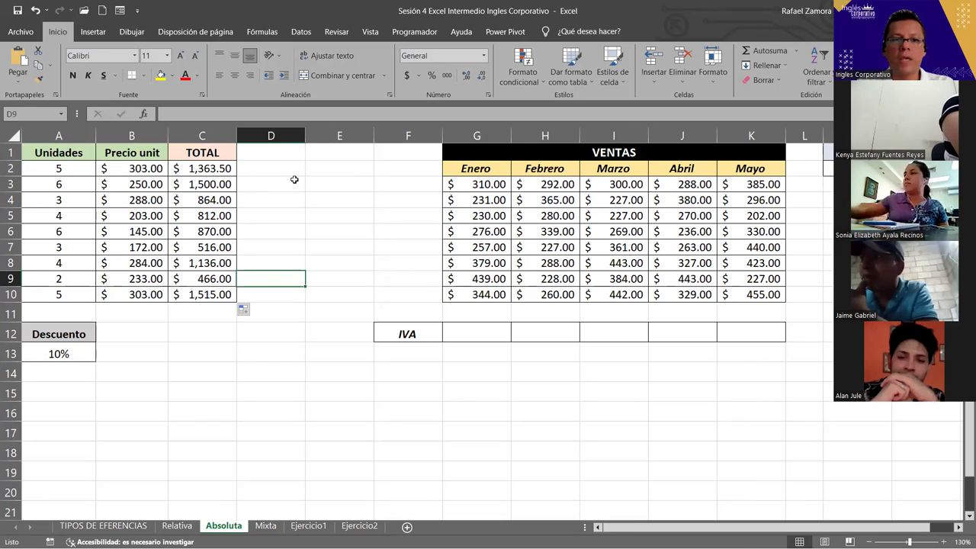
Inspect the shifted references in C2 through C10, then refill C3:C10 from C2 with Ctrl+D.
double_click(214, 167)
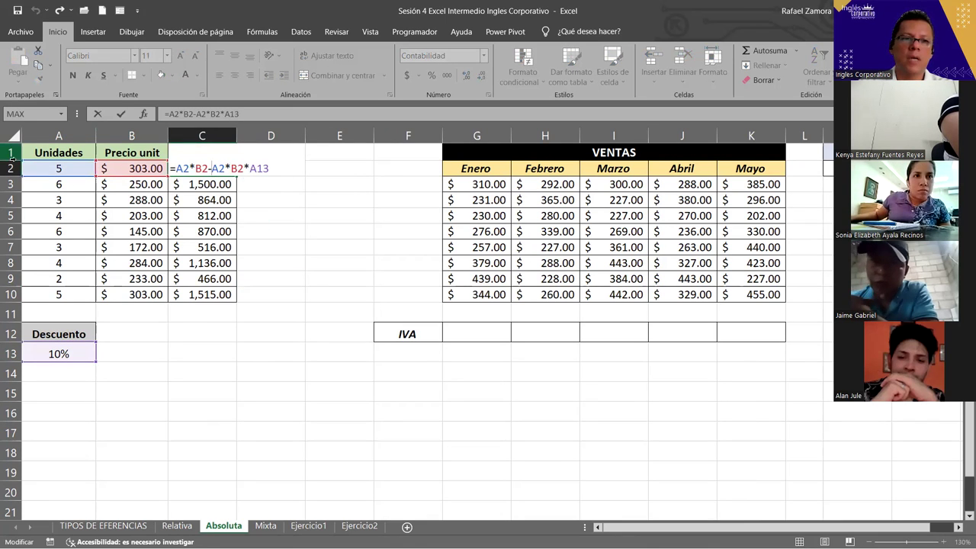
key("Return")
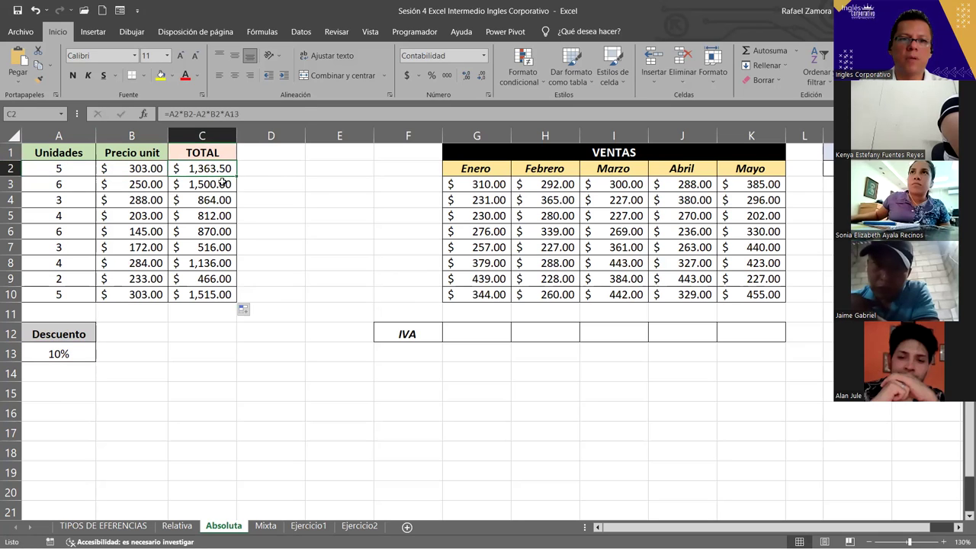
double_click(225, 183)
key("Return")
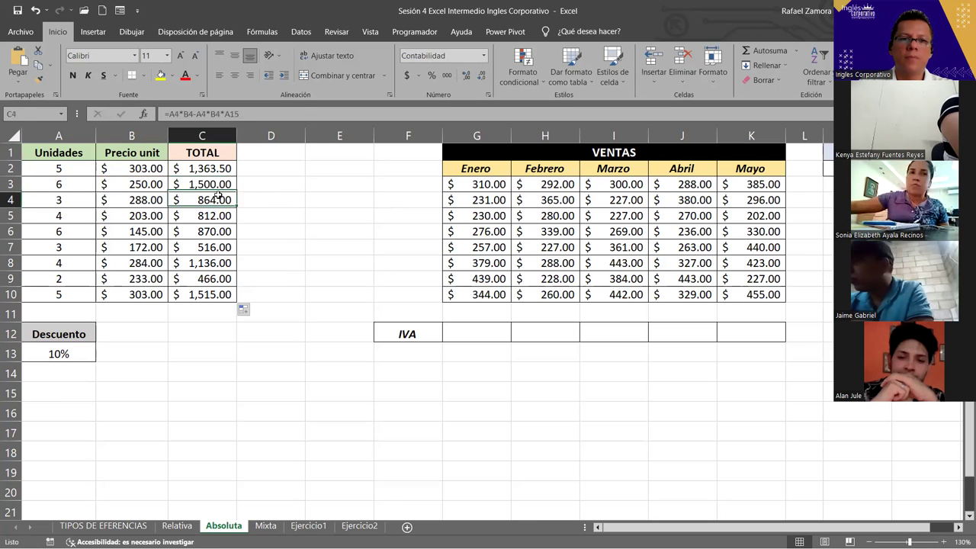
double_click(220, 198)
key("Return")
double_click(214, 213)
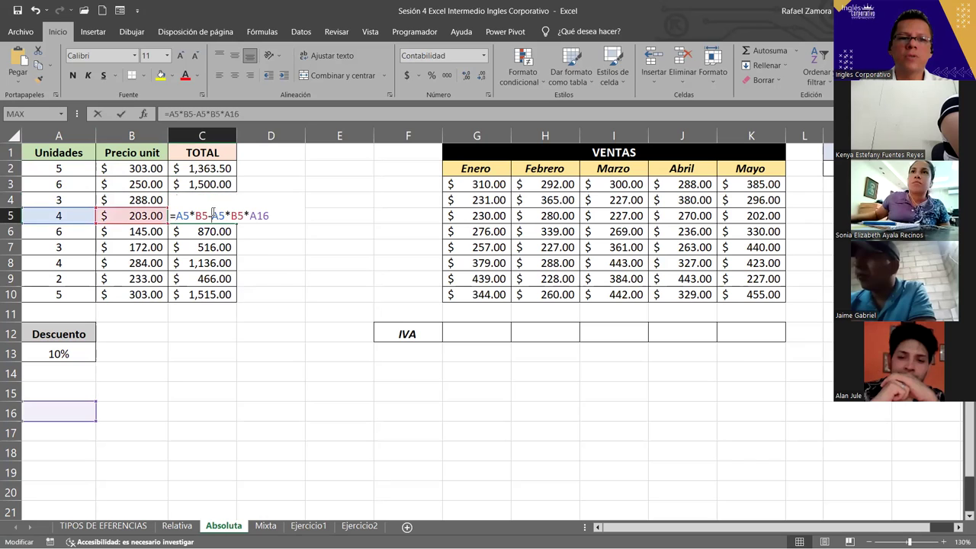
key("Return")
double_click(204, 231)
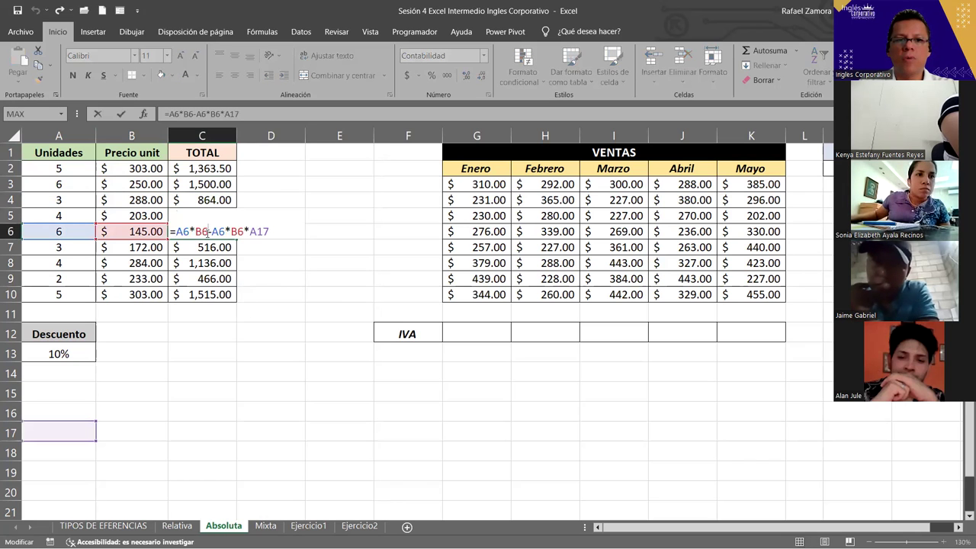
key("Escape")
double_click(204, 247)
key("Escape")
double_click(205, 262)
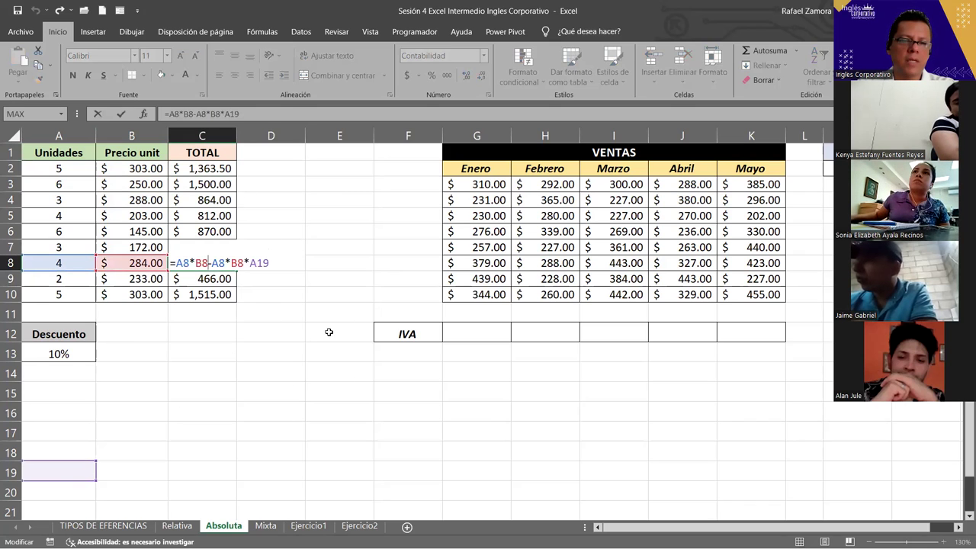
key("Return")
double_click(232, 296)
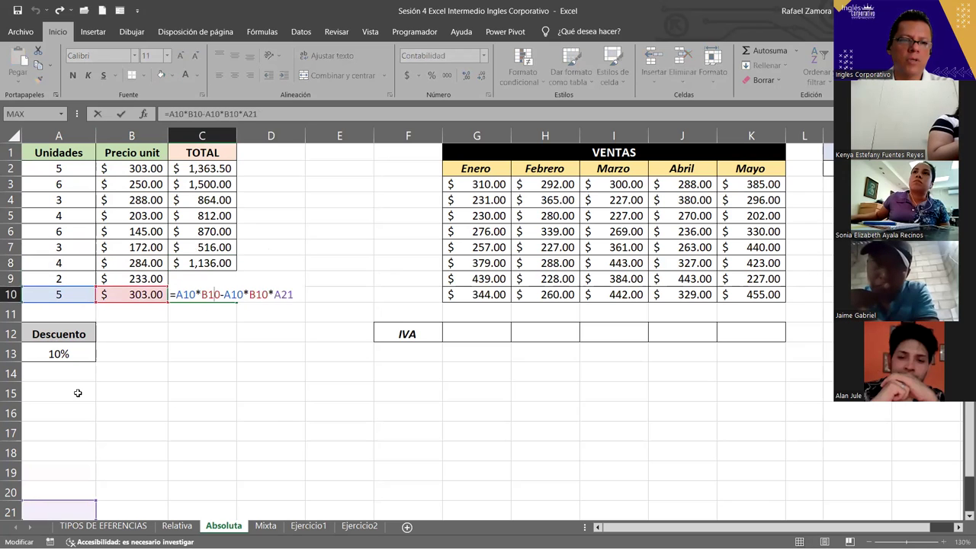
left_click_drag(229, 183, 215, 293)
key("ctrl+d")
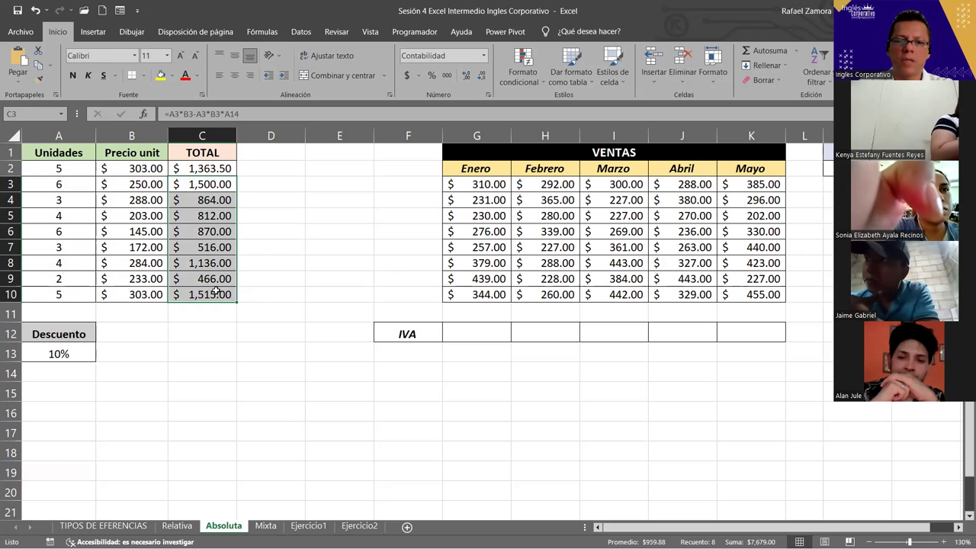
Enter =SUMA(G3:G10)+SUMA(G3:G10)*M2 in G12, giving $ 2,786.58 with 13% IVA.
left_click(502, 333)
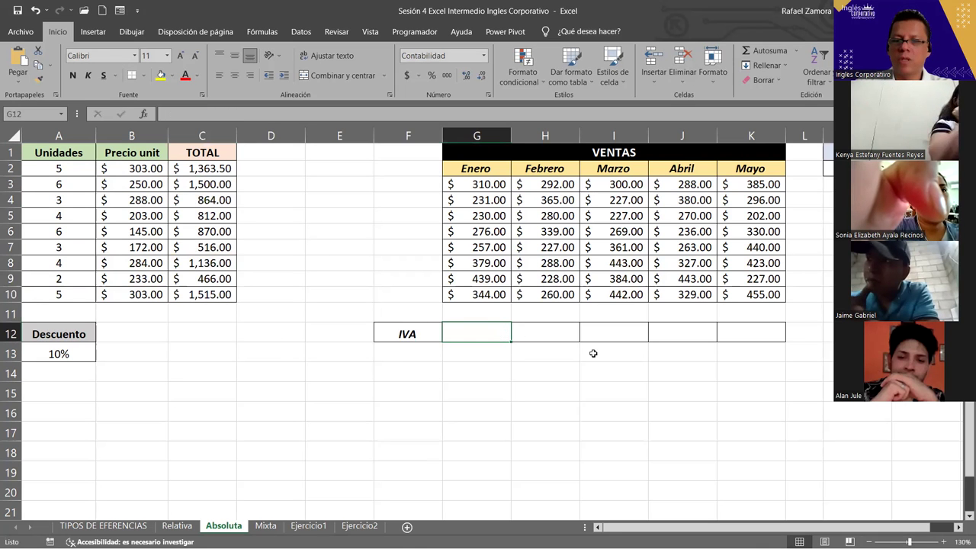
scroll(593, 353, "right", 2)
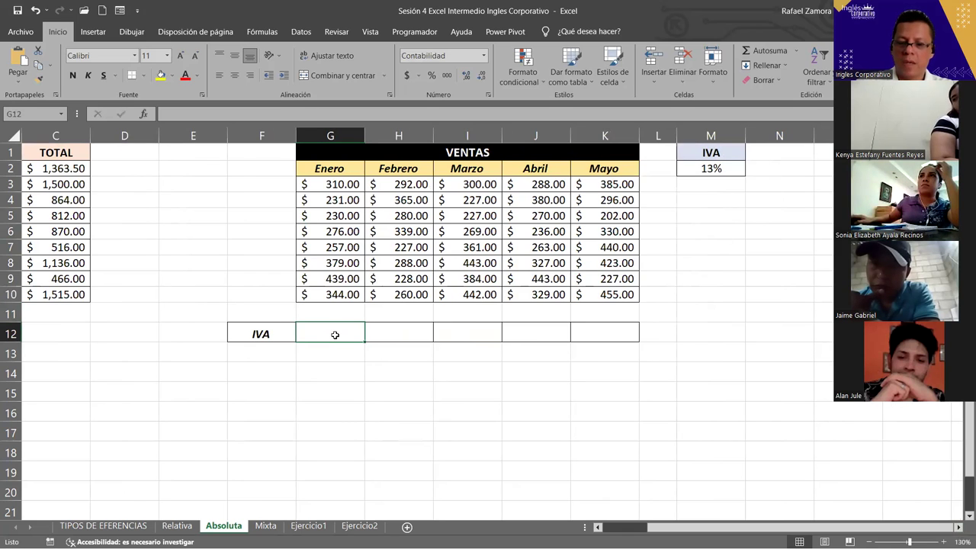
type(")")
type("=")
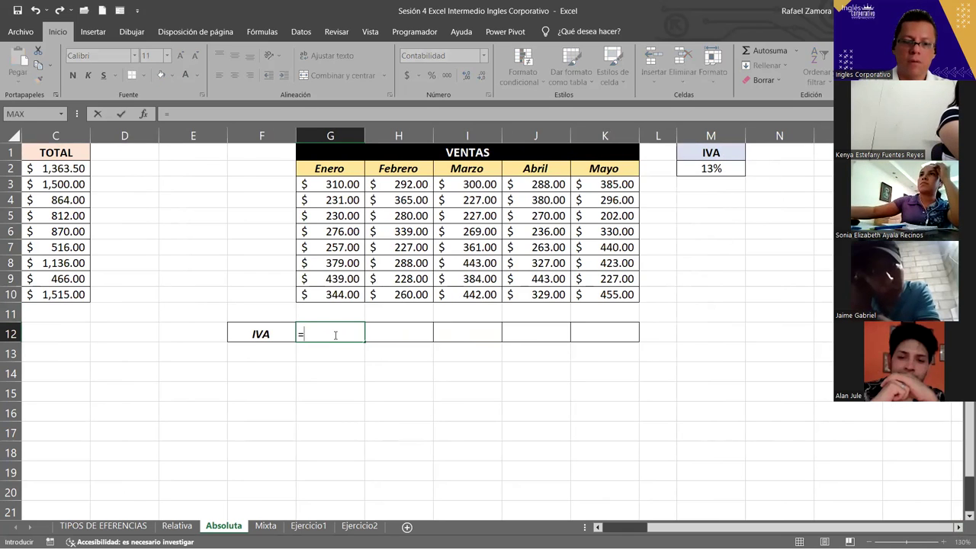
type("sum")
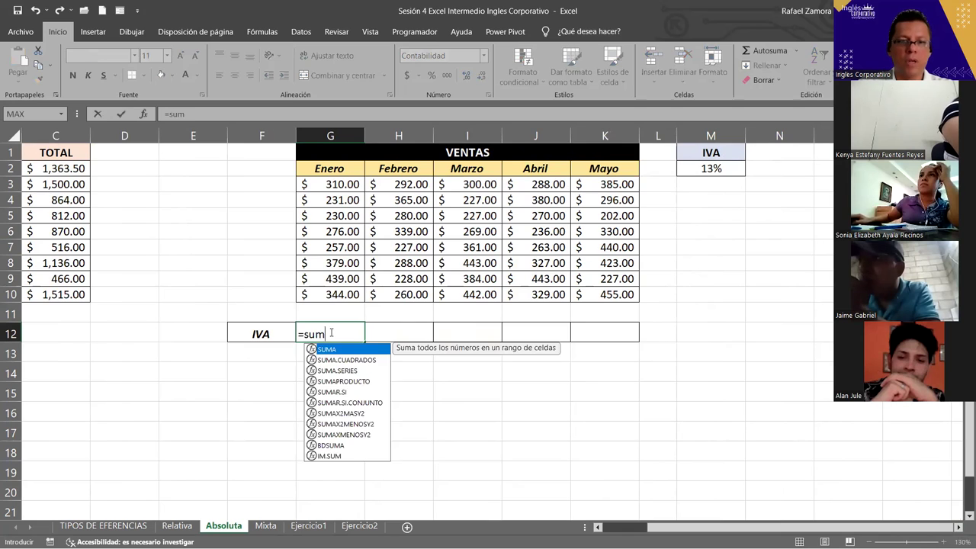
key("Tab")
left_click(342, 185)
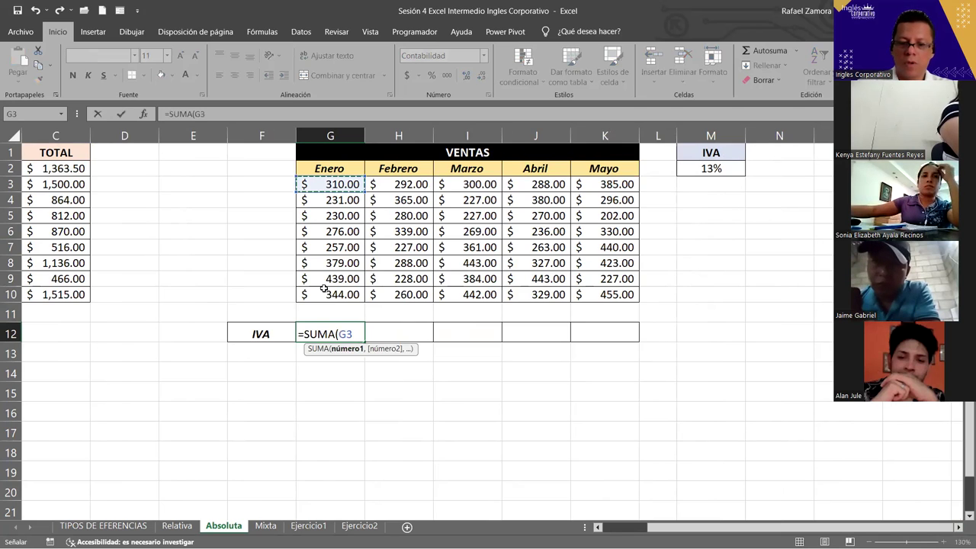
left_click_drag(324, 289, 324, 290)
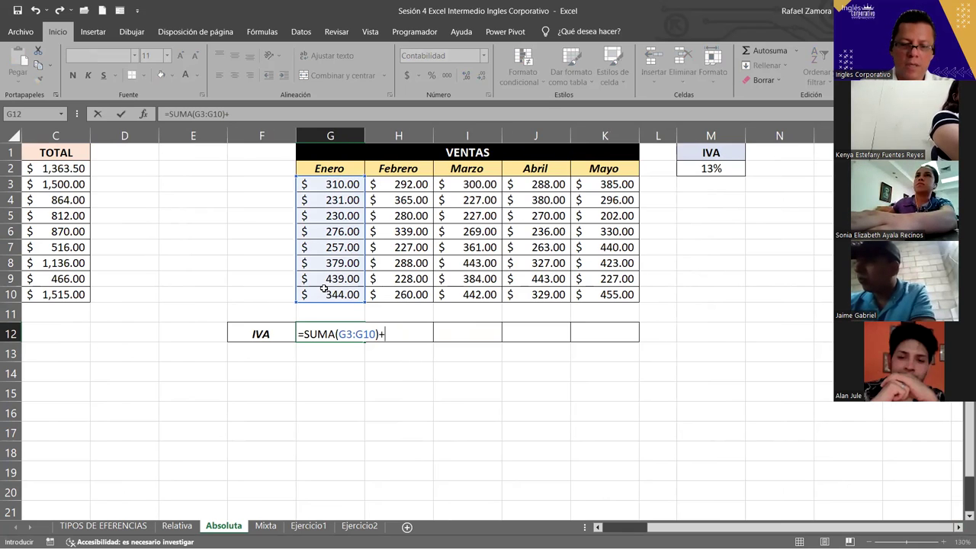
type("SUMA(")
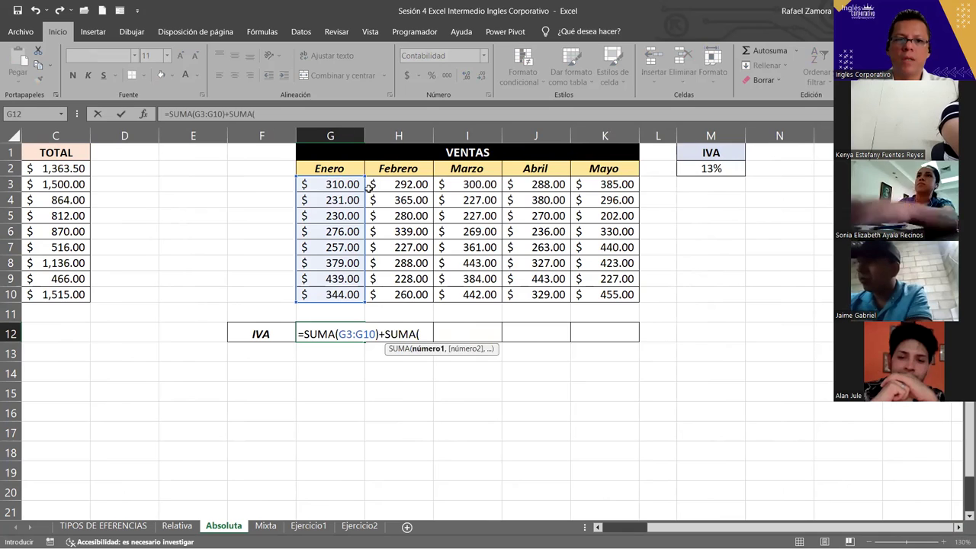
left_click(351, 185)
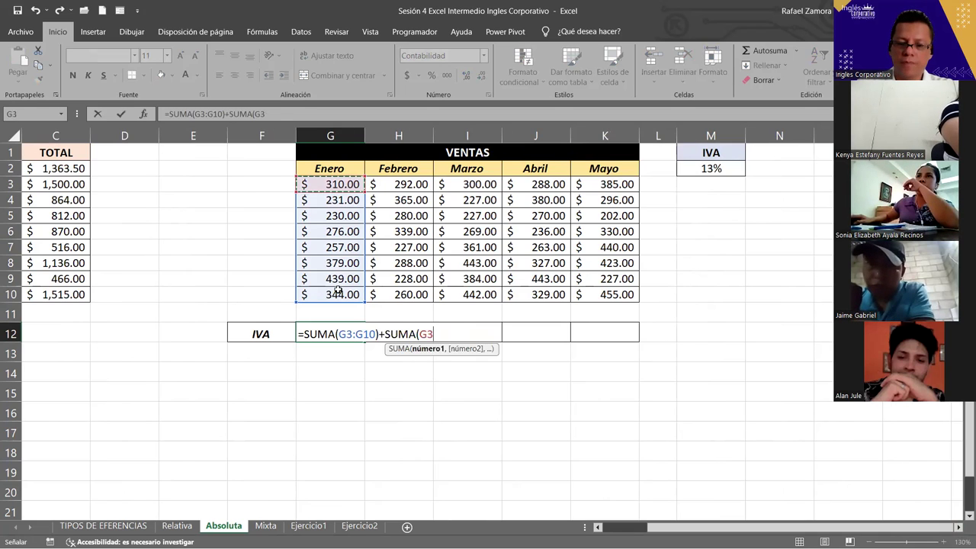
left_click_drag(337, 290, 337, 290)
type(")*")
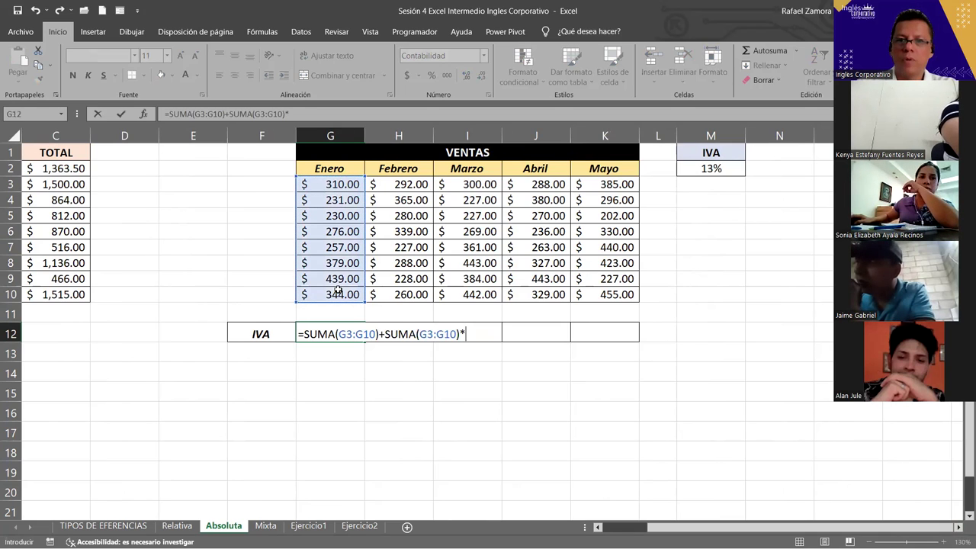
left_click(727, 169)
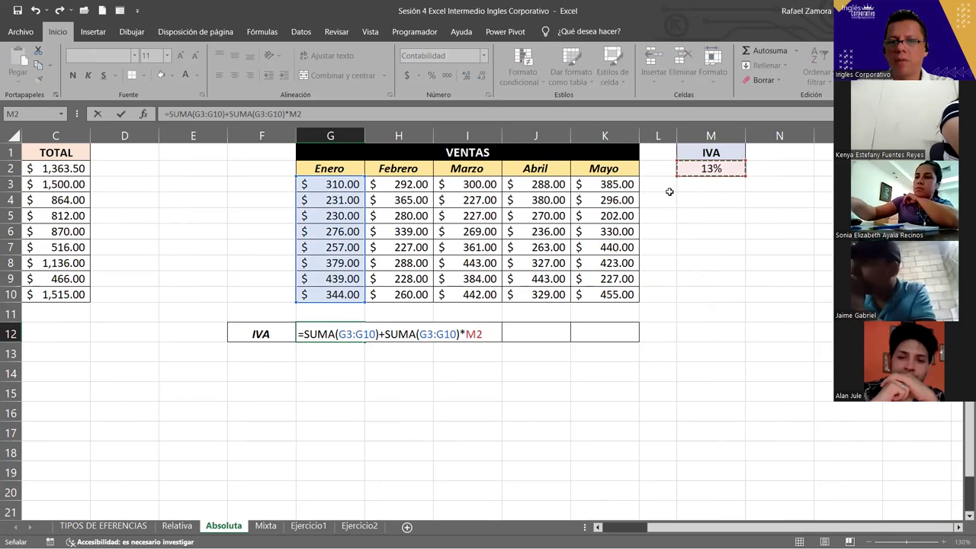
key("Return")
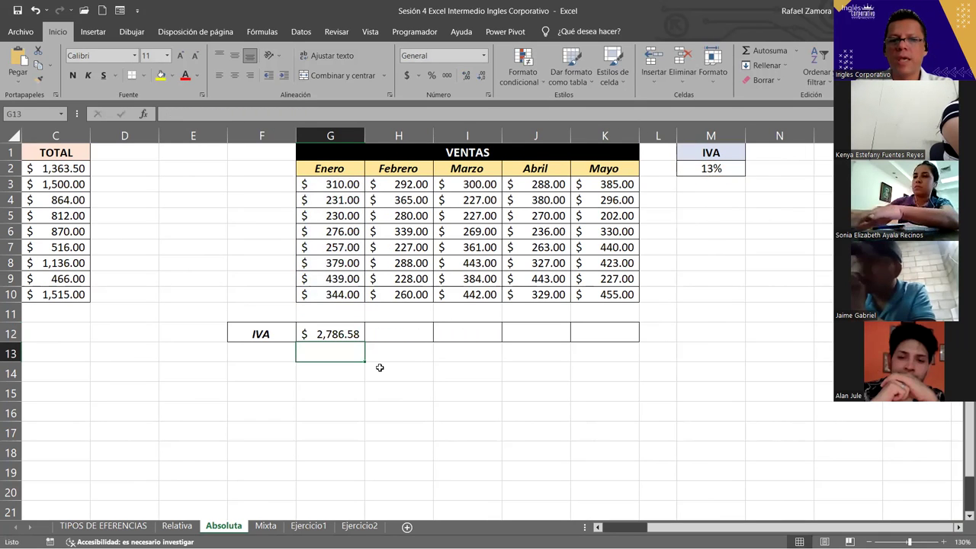
left_click(350, 334)
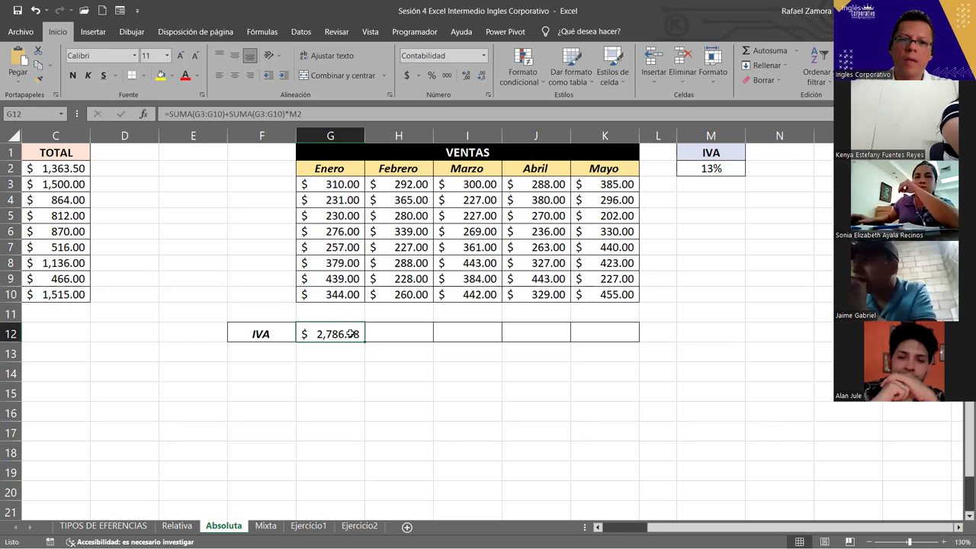
Delete the extra 'SUMA(G3:G10)+' from G12 so it reads =SUMA(G3:G10)*M2, giving $ 320.58.
double_click(350, 334)
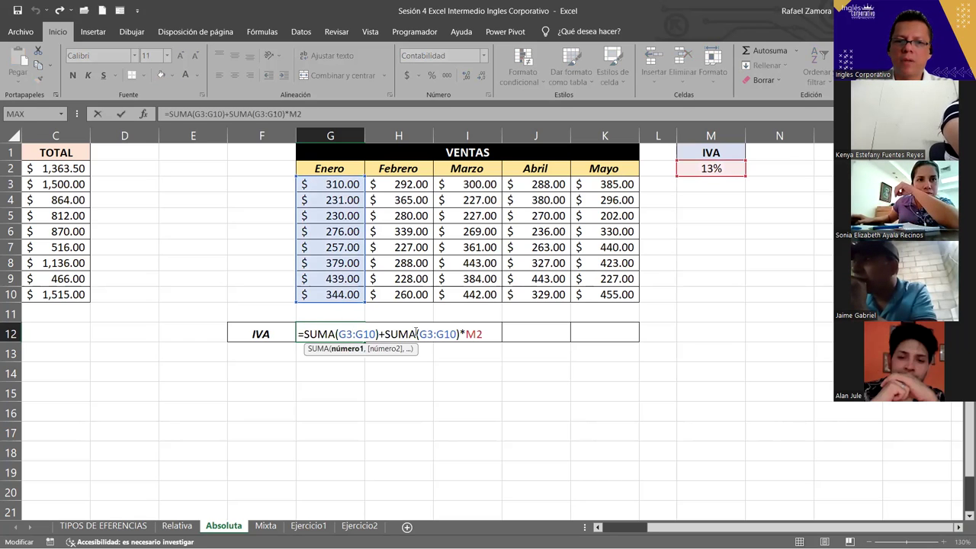
left_click_drag(383, 336, 306, 334)
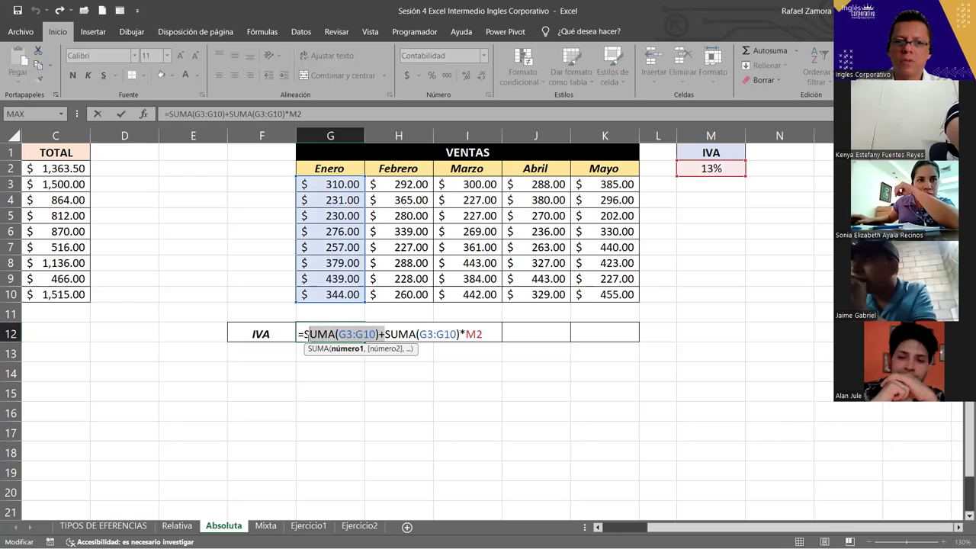
key("BackSpace")
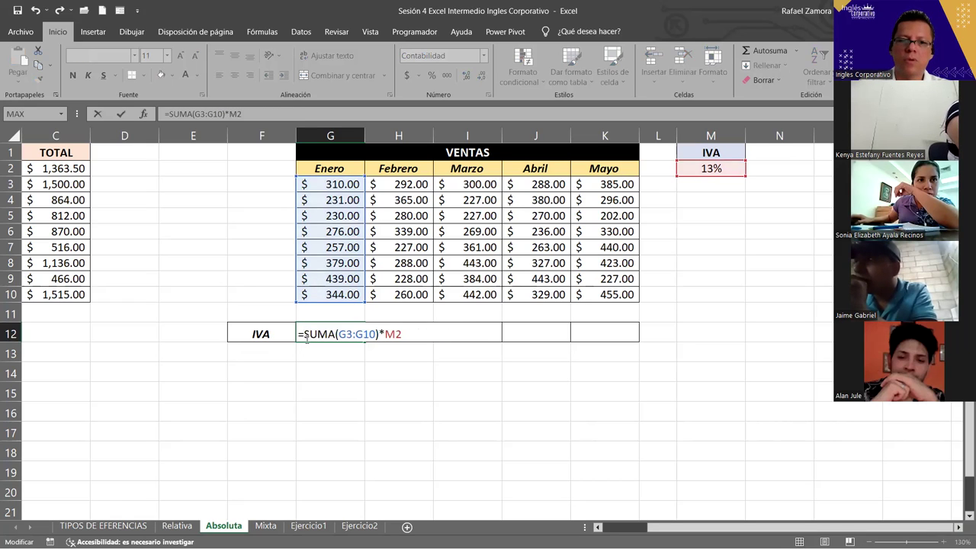
key("Return")
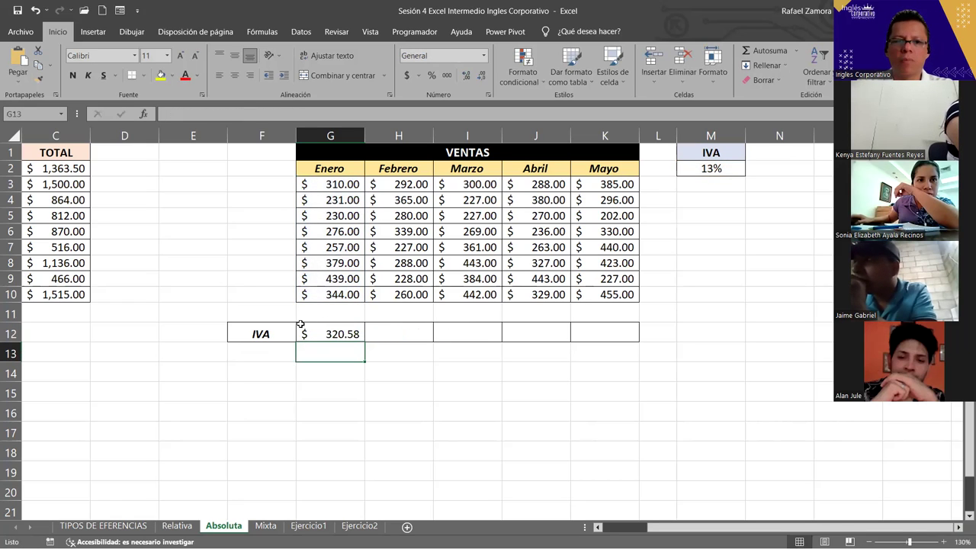
left_click(305, 335)
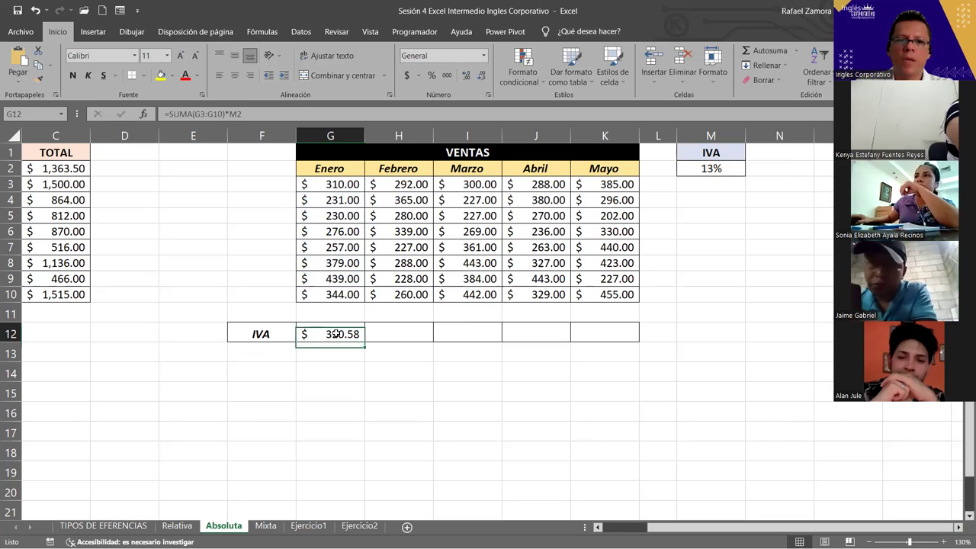
double_click(331, 337)
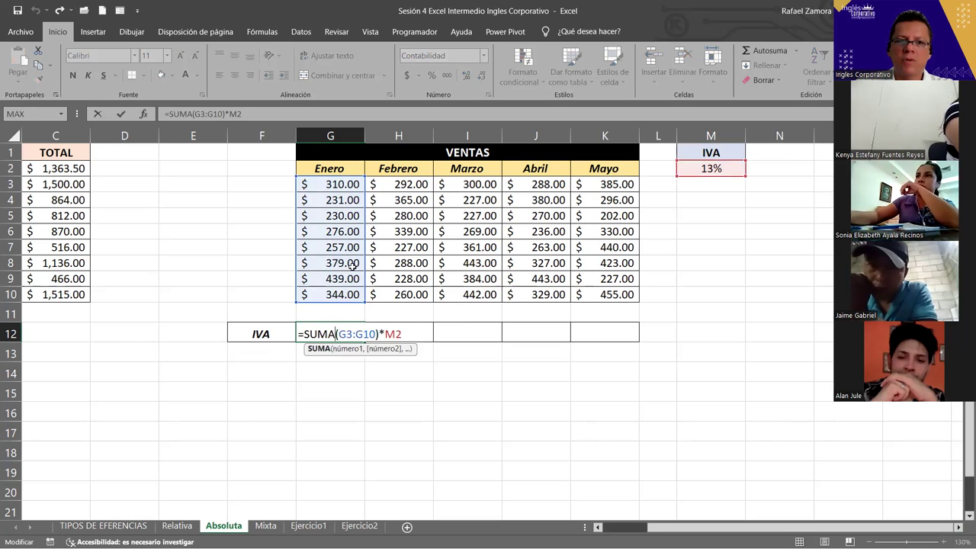
key("Escape")
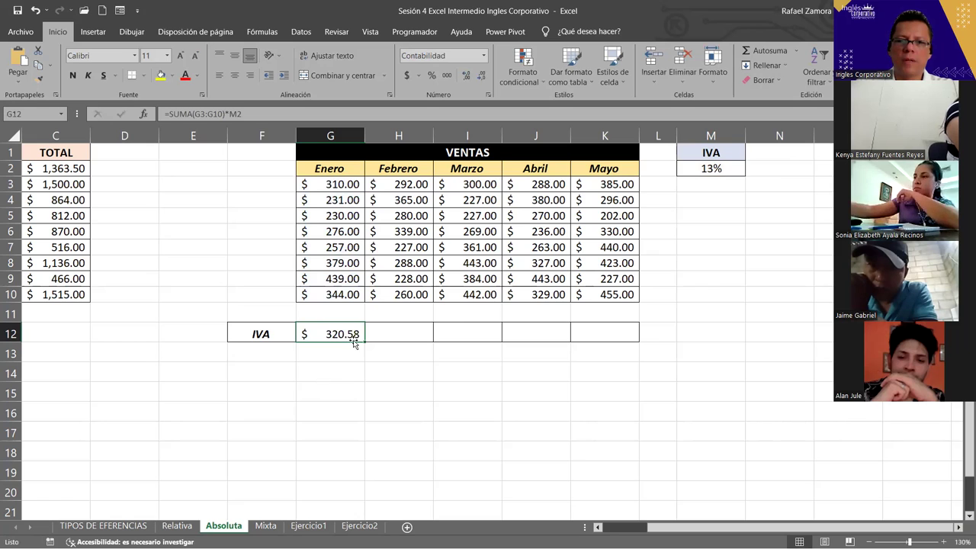
Fill the G12 IVA formula across to K12 for Febrero through Mayo.
left_click_drag(365, 343, 621, 346)
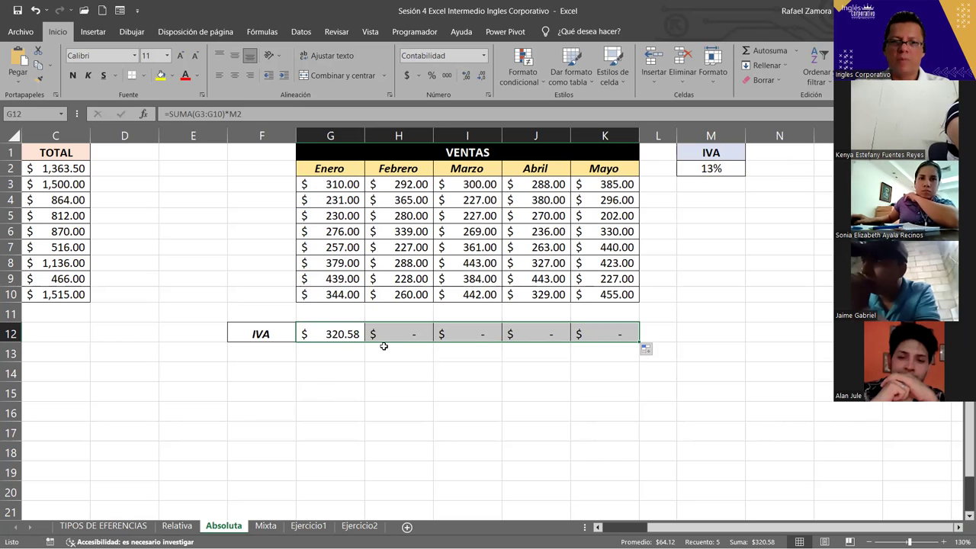
double_click(339, 334)
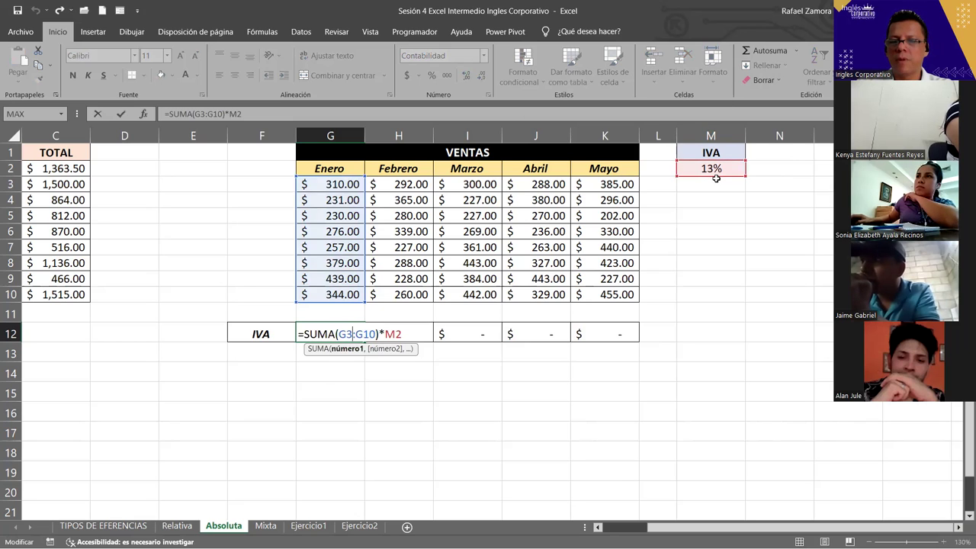
key("Escape")
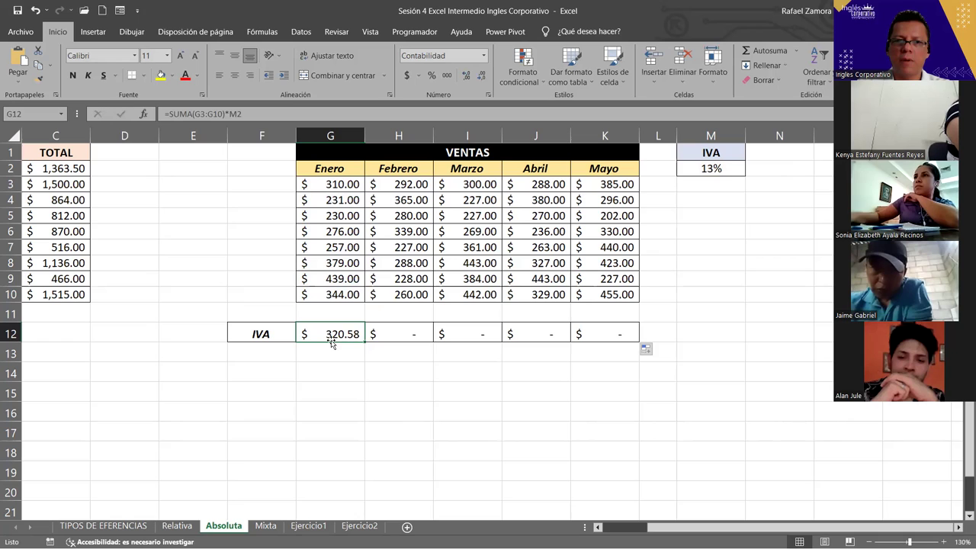
Inspect the Febrero, Marzo and Mayo IVA formulas, whose rate references shifted to empty N2, O2 and Q2.
left_click(407, 335)
double_click(407, 335)
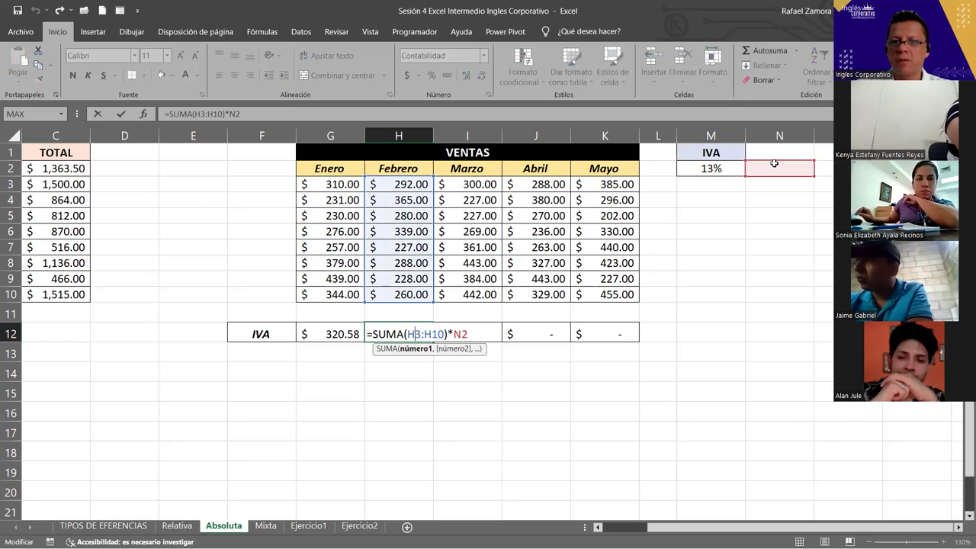
double_click(460, 332)
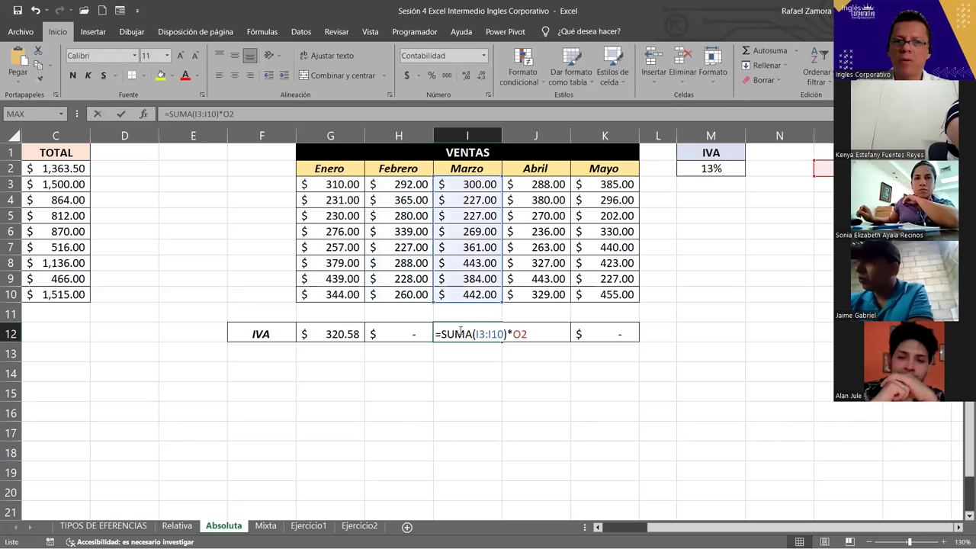
double_click(621, 329)
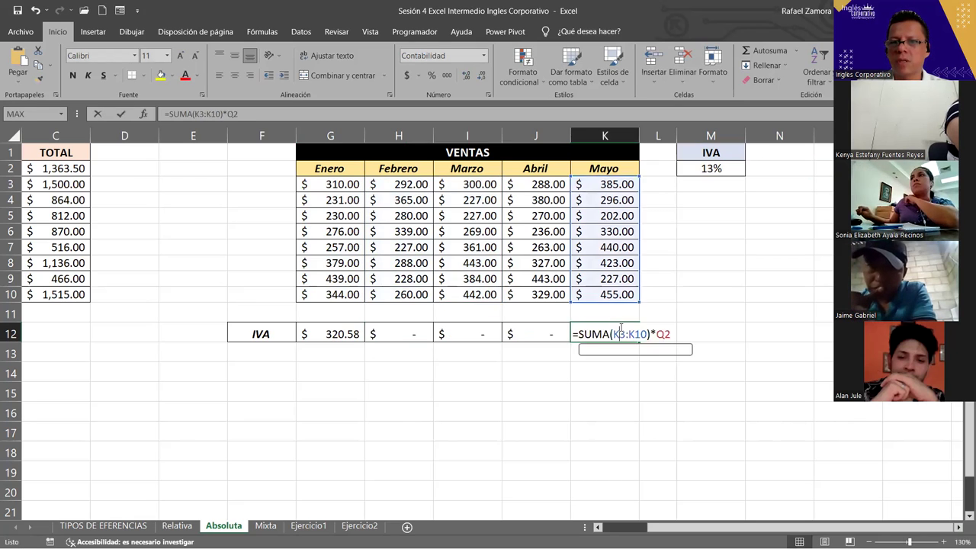
key("Escape")
Paste into the selected cells and inspect the discounted TOTAL formula in C2.
left_click_drag(640, 527, 617, 528)
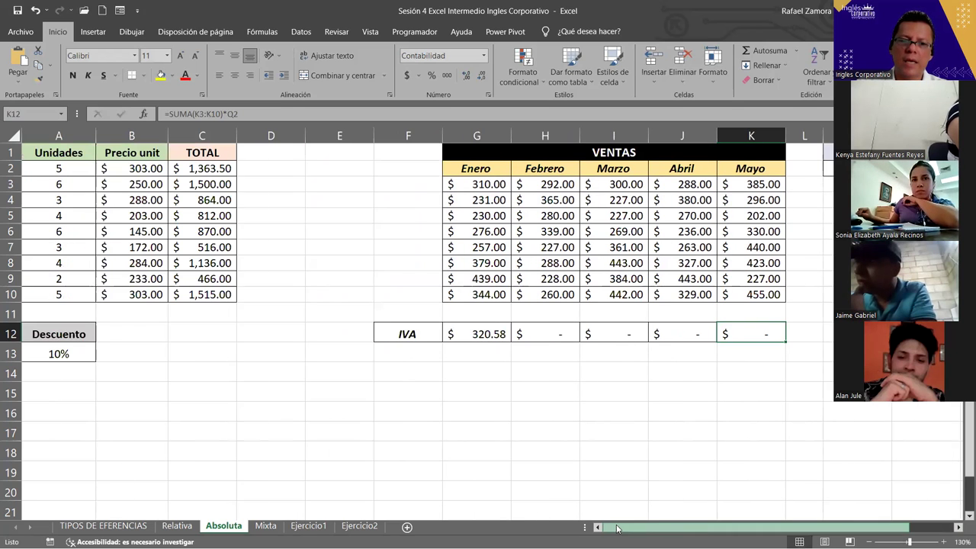
key("ctrl+v")
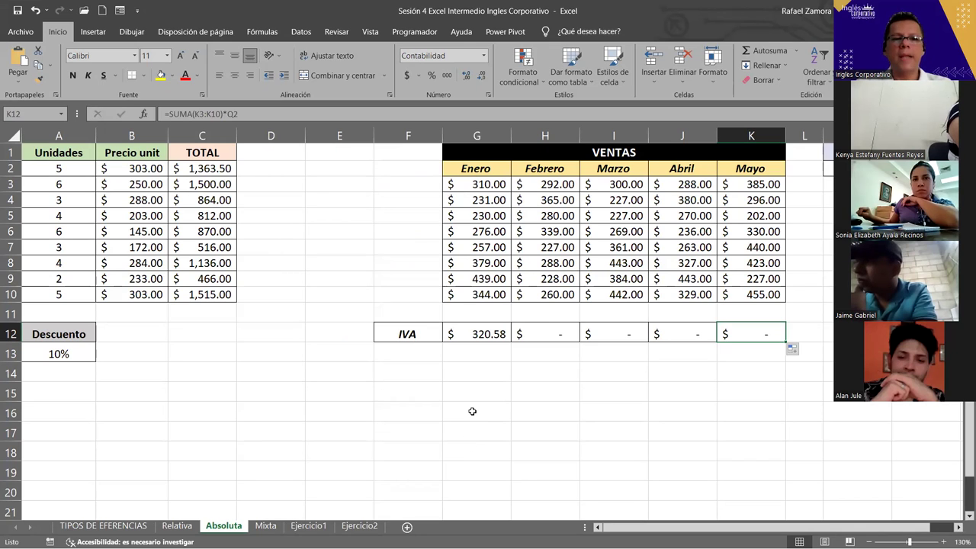
double_click(213, 166)
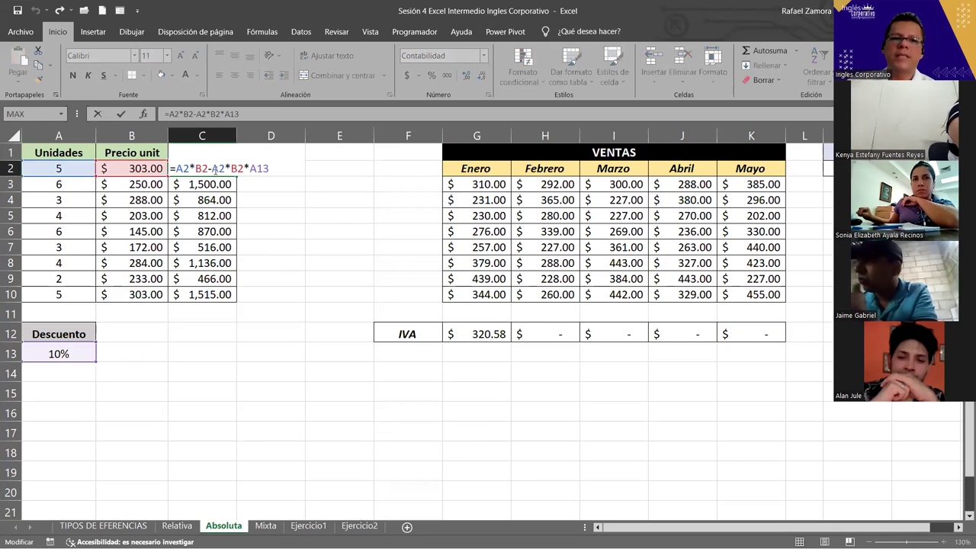
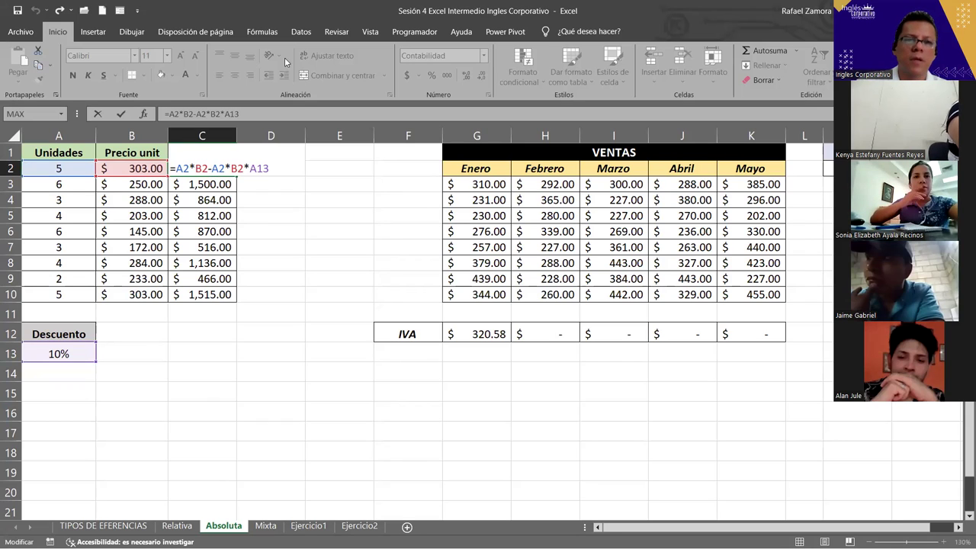
Lock C2's discount reference to row 13, making it =A2*B2-A2*B2*A$13.
left_click(254, 169)
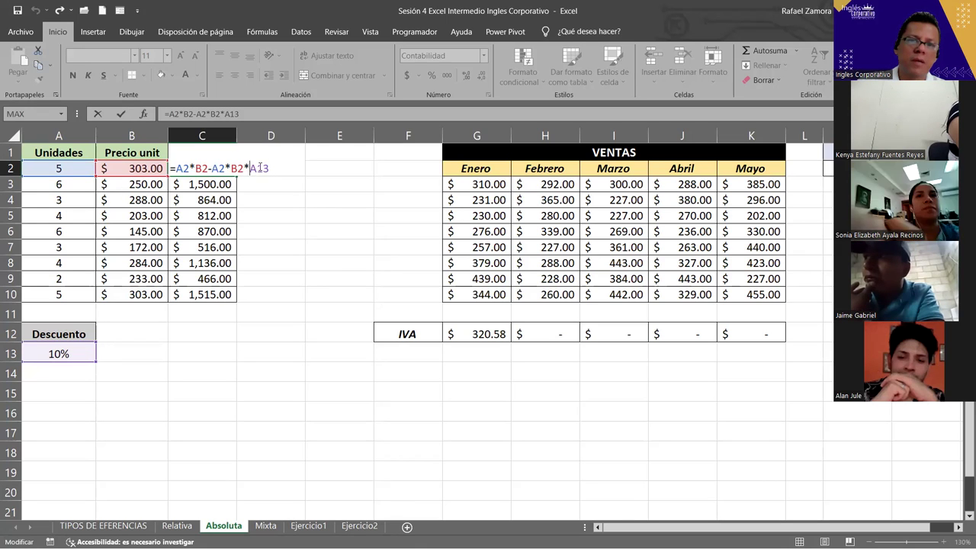
left_click(278, 169)
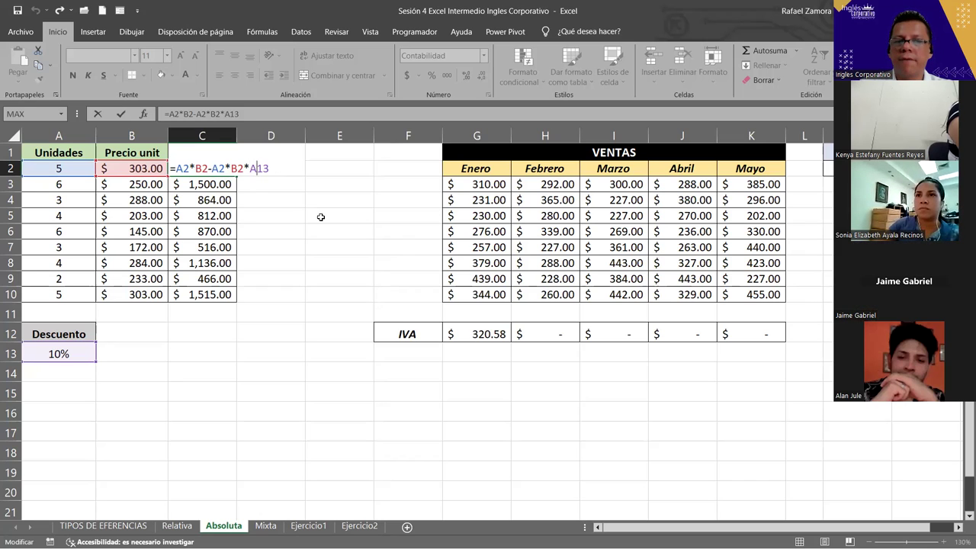
type("$")
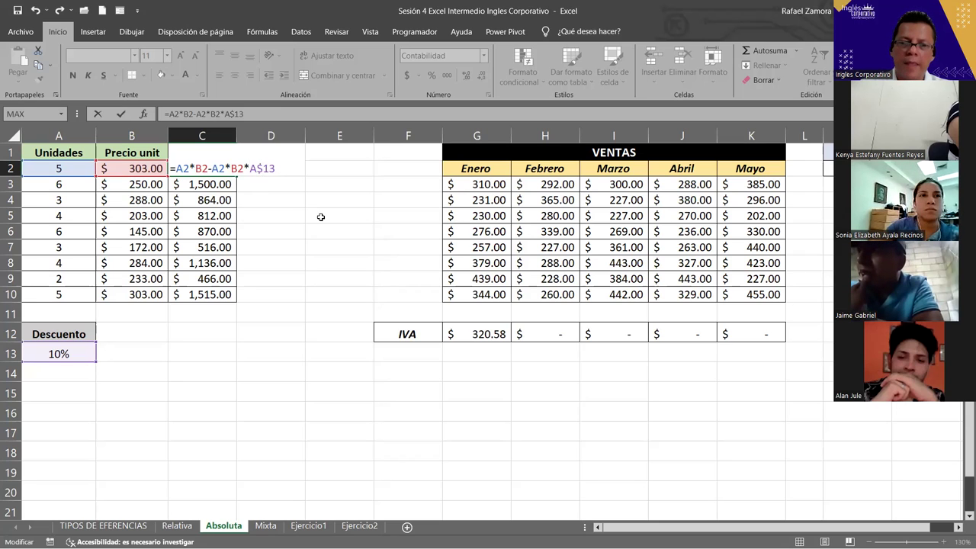
key("BackSpace")
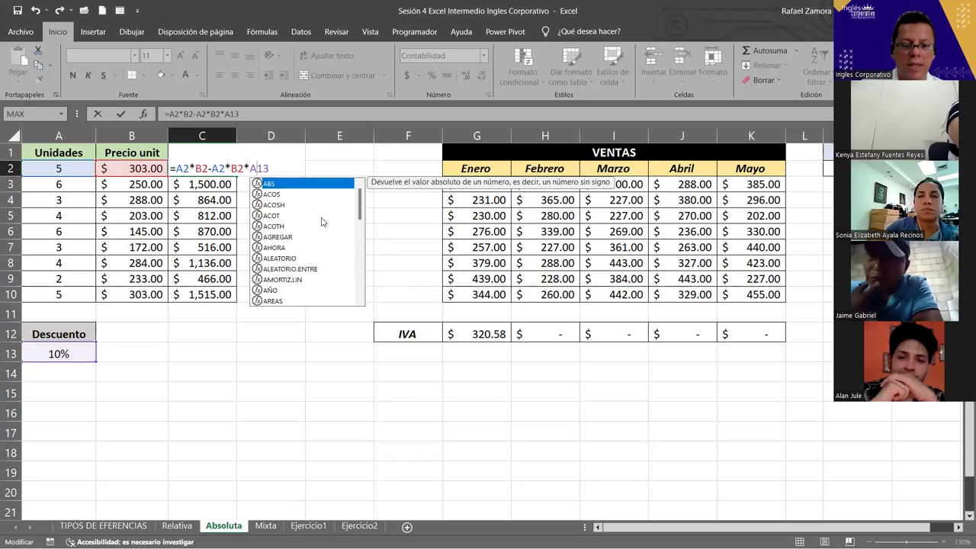
key("F4")
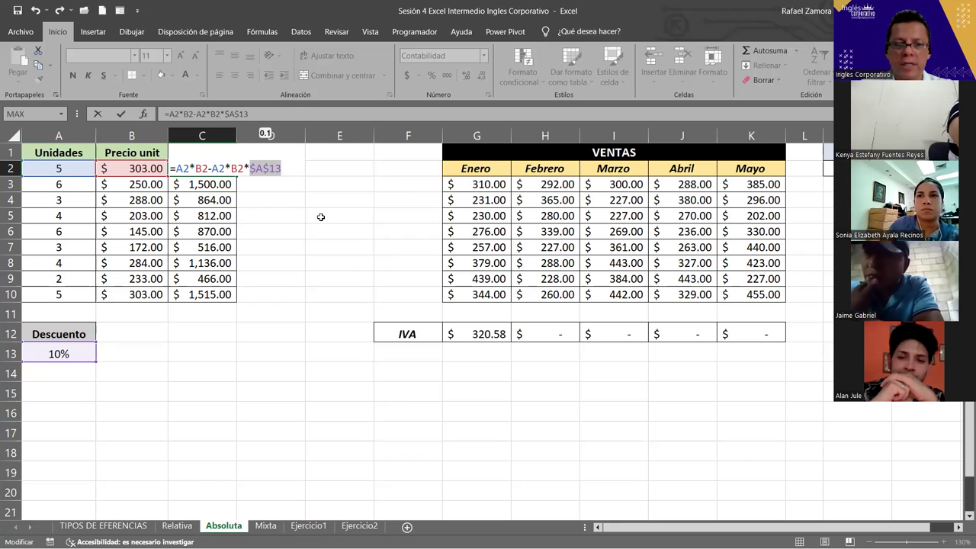
key("F4")
key("F4")
key("F4")
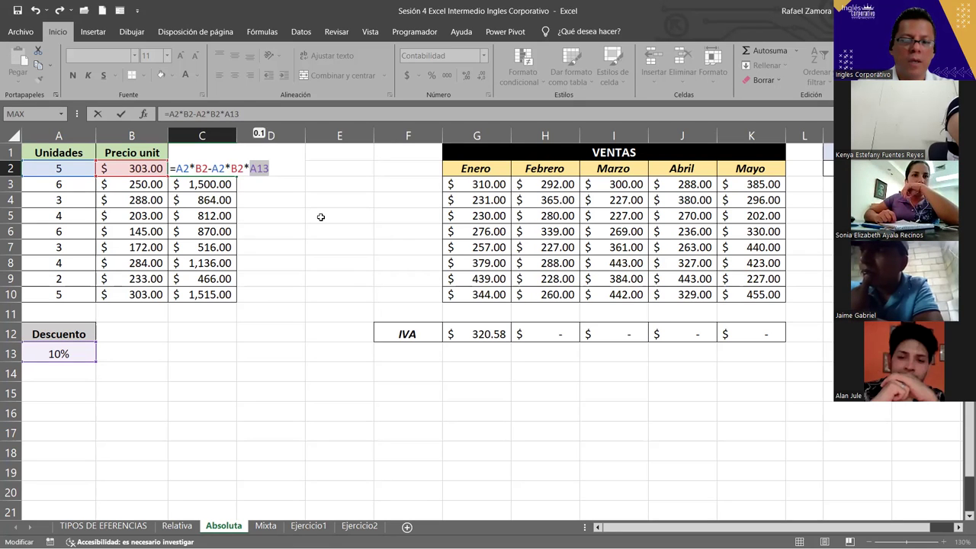
key("F4")
key("F4")
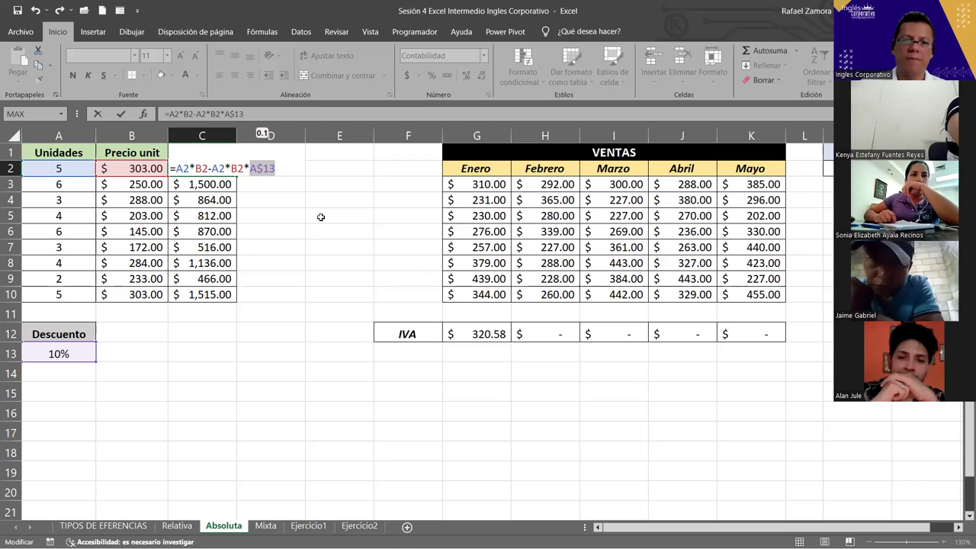
key("Return")
Fill C2's discounted total formula down through C10 and verify C2's references.
left_click(225, 168)
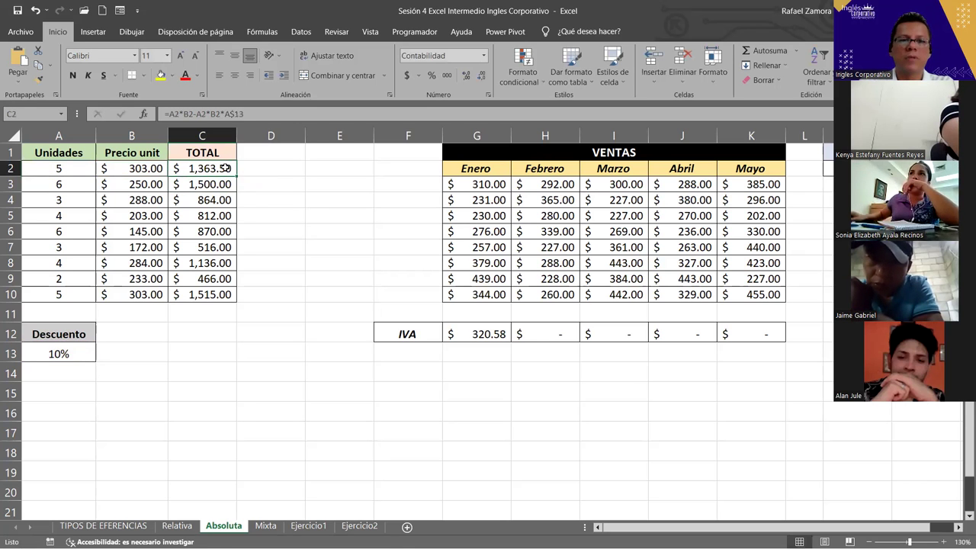
left_click_drag(236, 176, 235, 301)
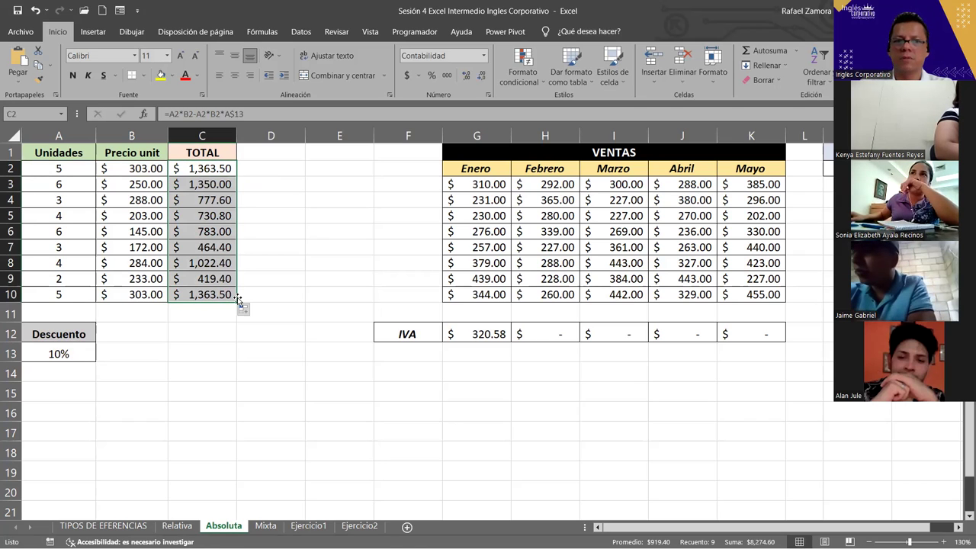
double_click(217, 168)
key("Return")
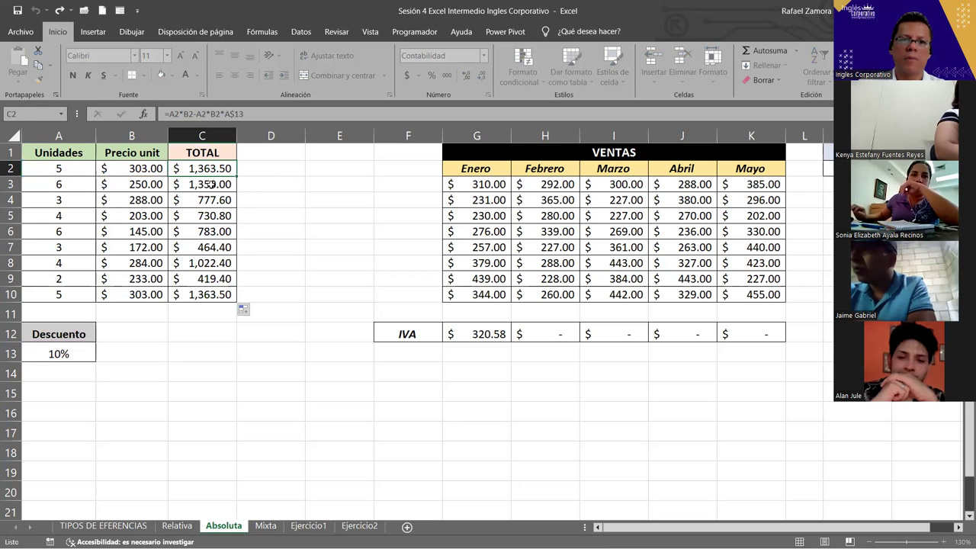
Check that the C3 through C10 TOTAL formulas reference A$13, with C10 at 1,363.50.
double_click(209, 184)
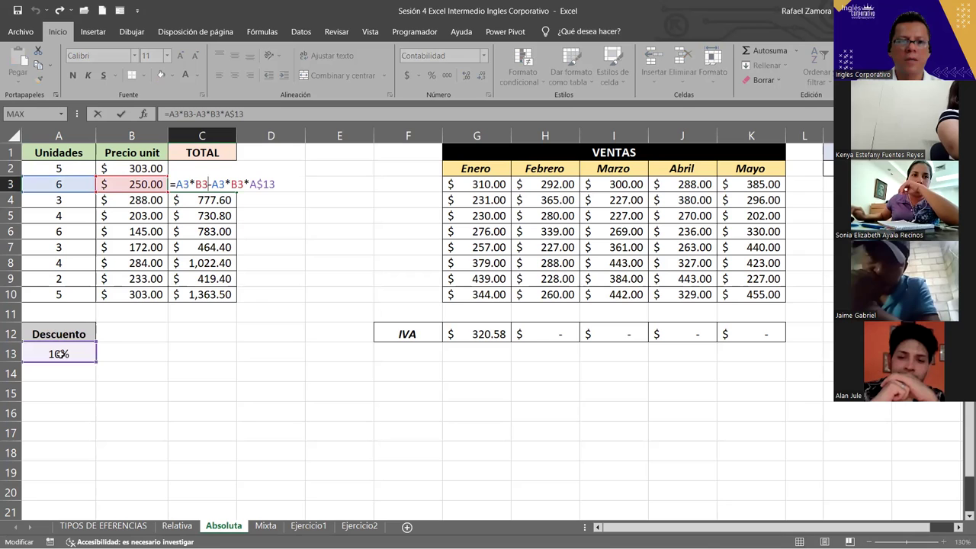
key("Return")
double_click(223, 200)
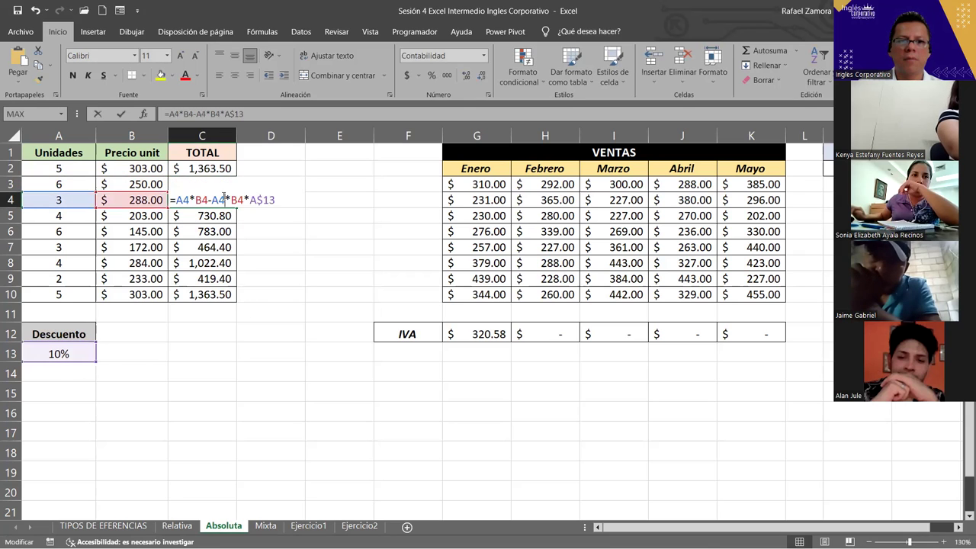
key("Return")
double_click(224, 216)
key("Return")
double_click(223, 230)
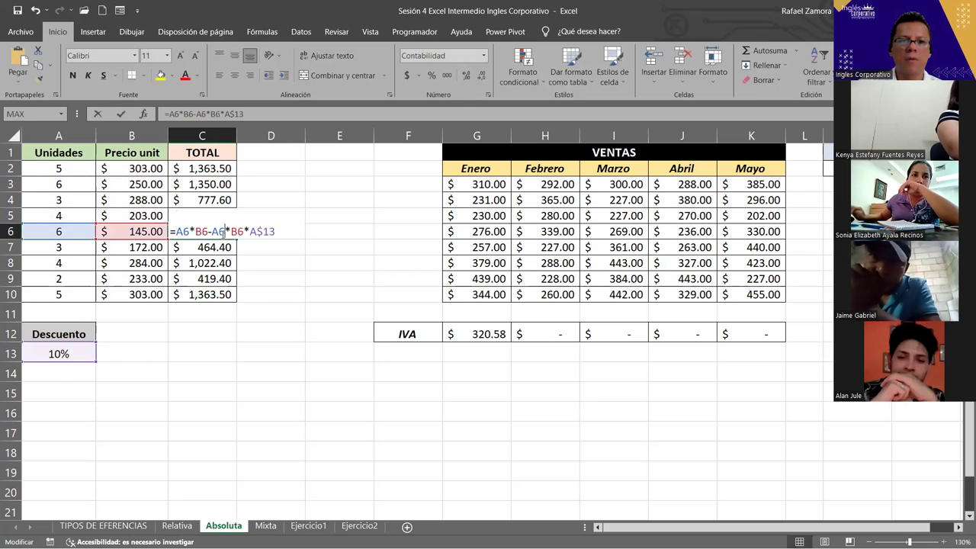
key("Return")
double_click(220, 277)
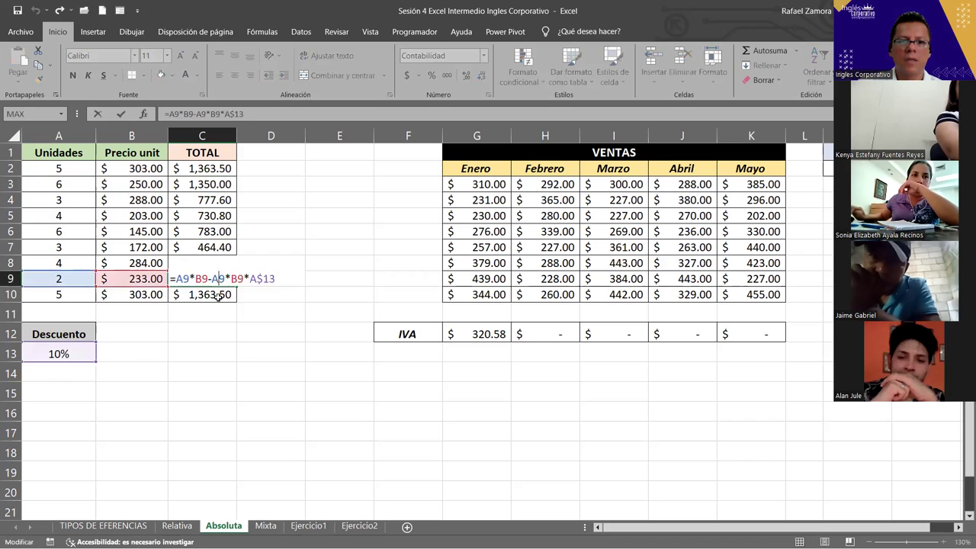
key("Return")
double_click(219, 296)
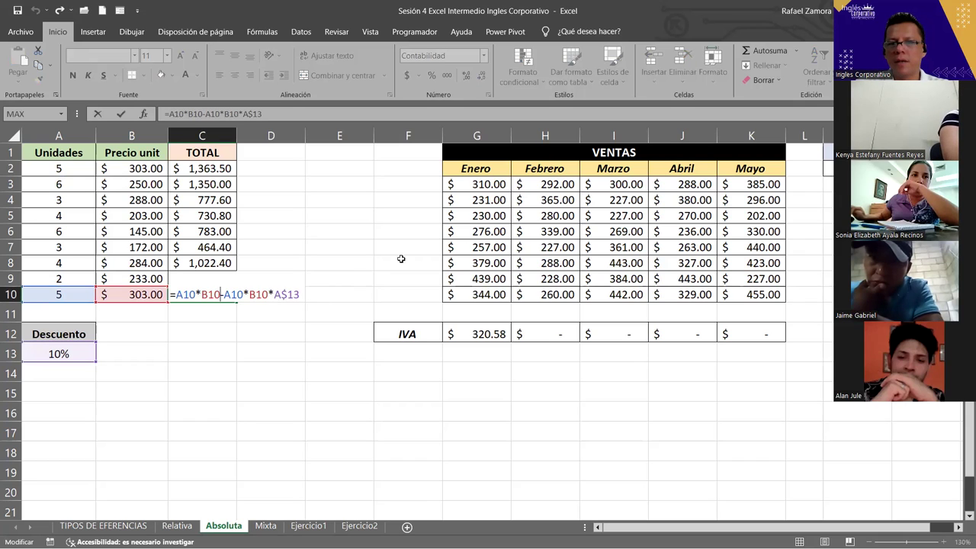
key("ctrl+Return")
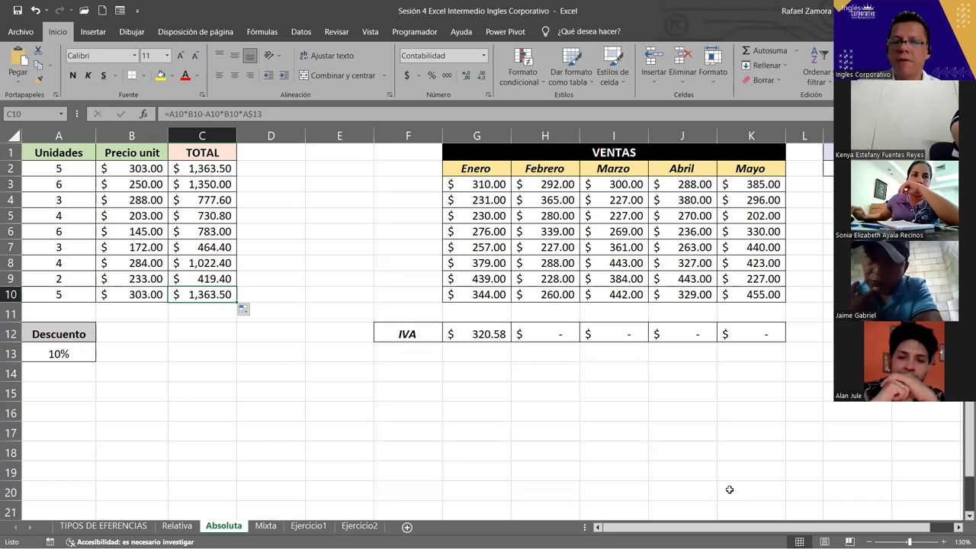
Scroll right to the 13% IVA rate in column M and edit G12's =SUMA(G3:G10)*M2.
left_click(958, 527)
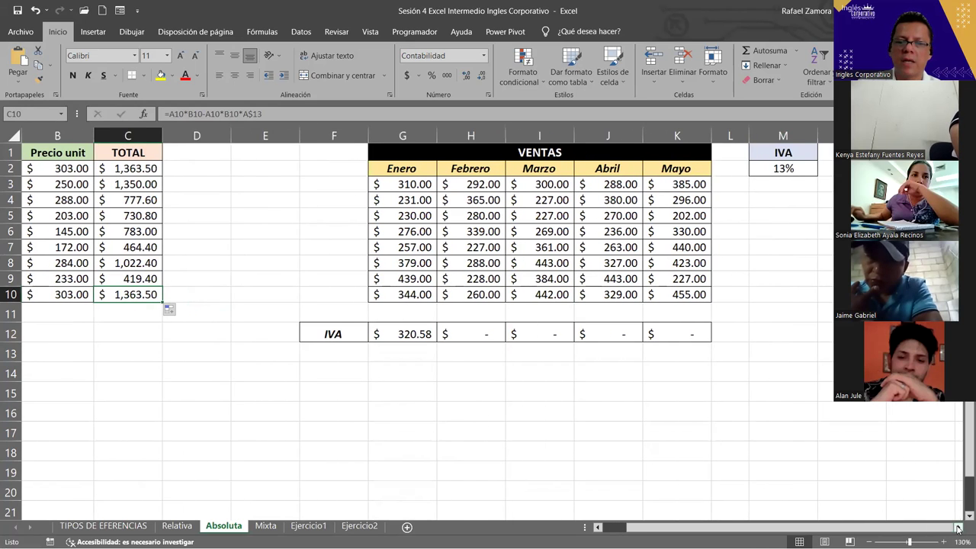
left_click(958, 527)
left_click(958, 527)
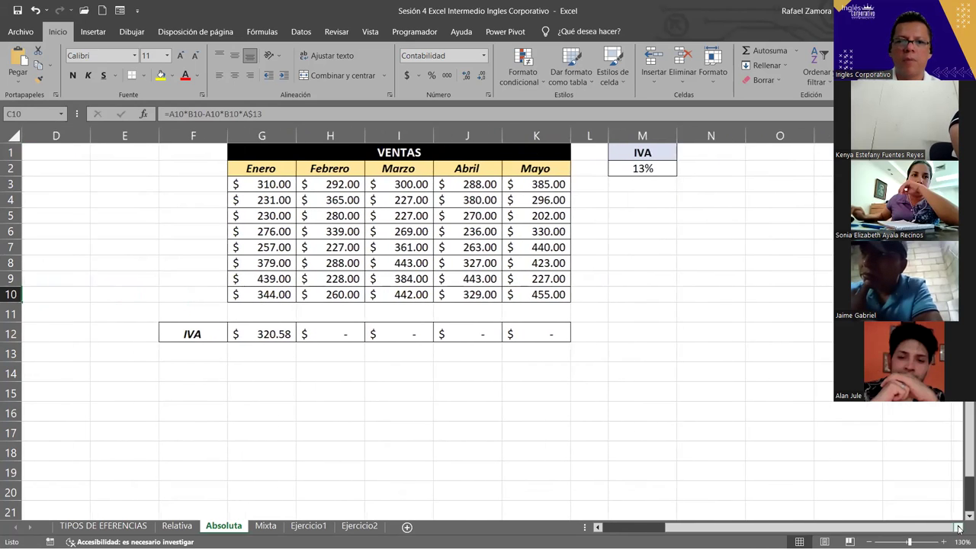
double_click(281, 333)
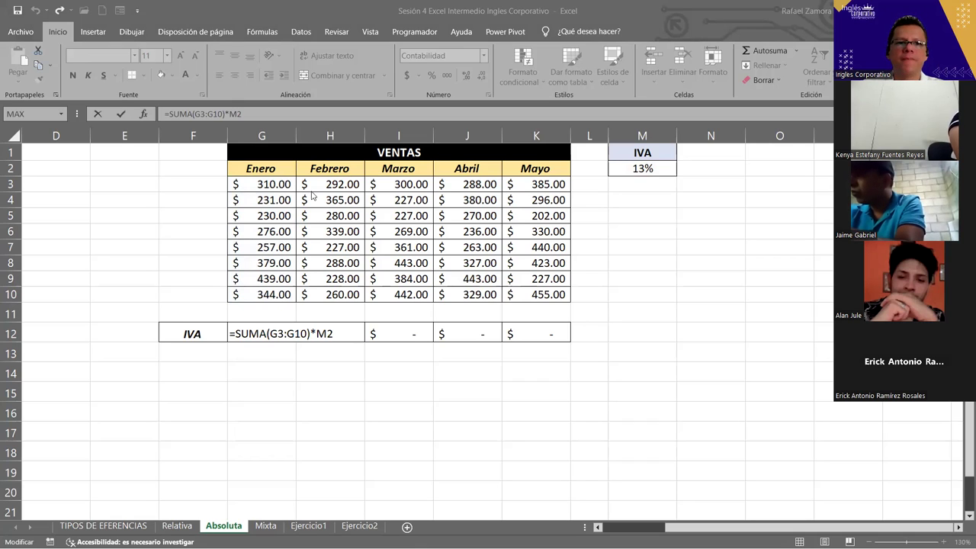
Anchor G12's IVA rate reference as $M2 and confirm the formula.
left_click(600, 528)
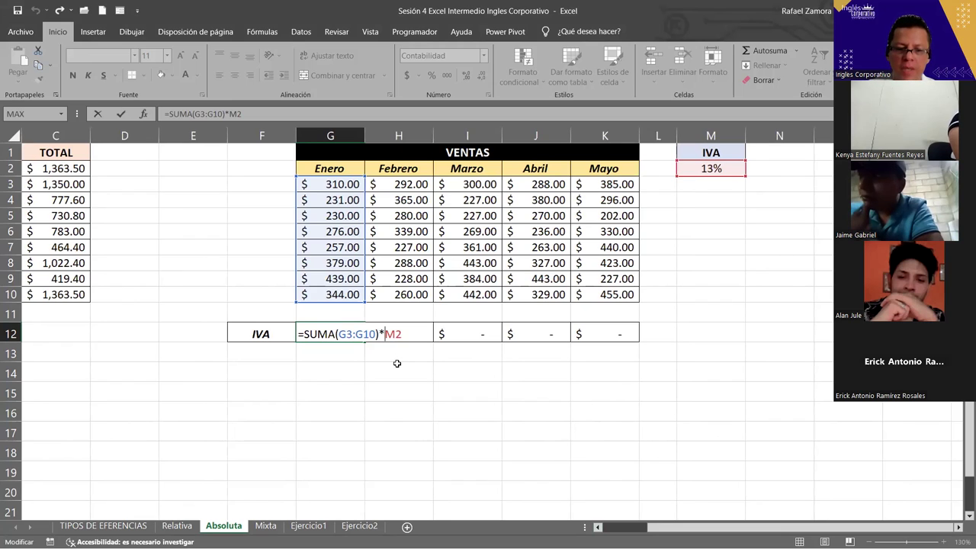
type("$")
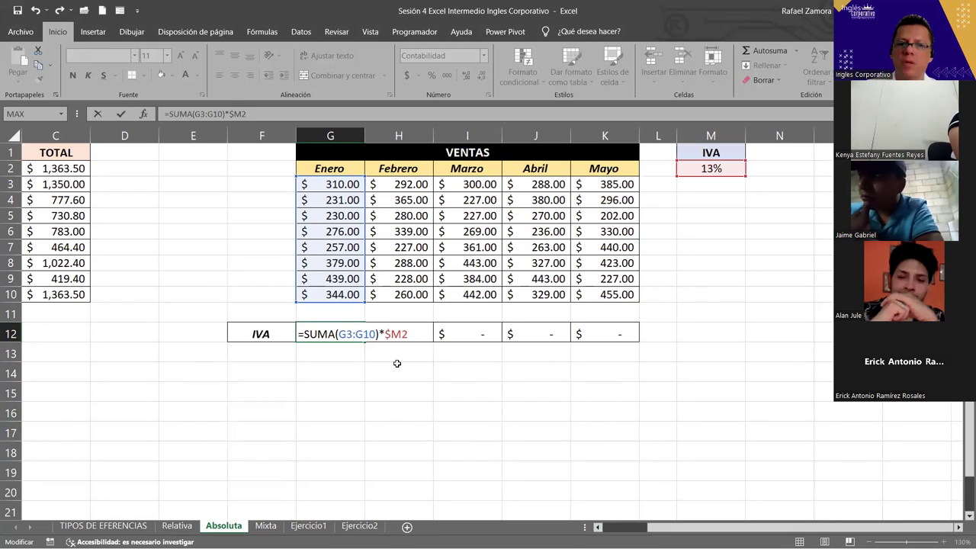
key("BackSpace")
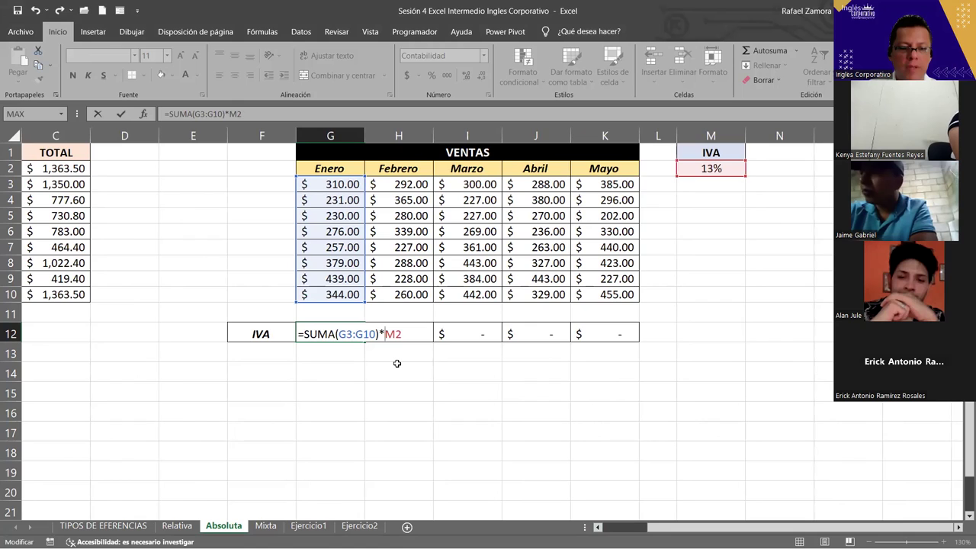
key("F4")
key("F4")
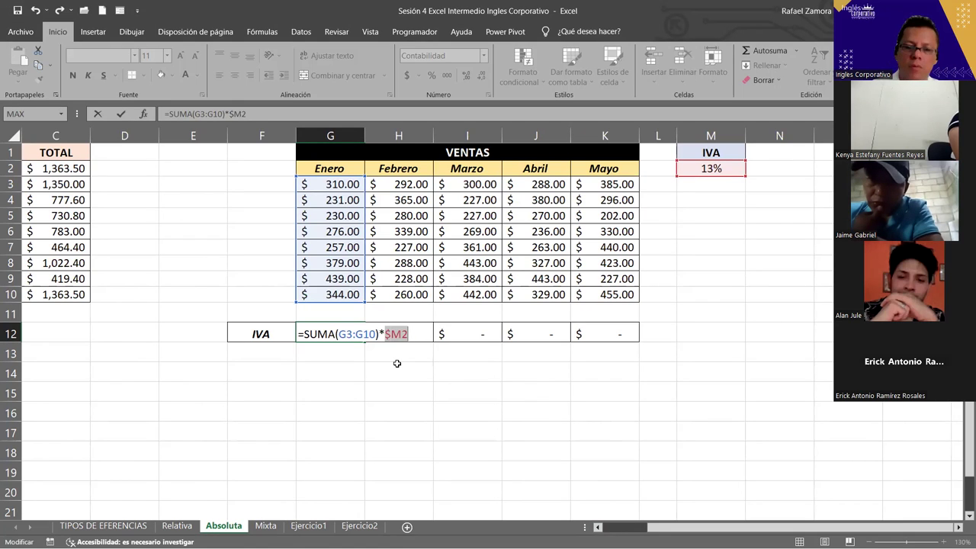
key("Return")
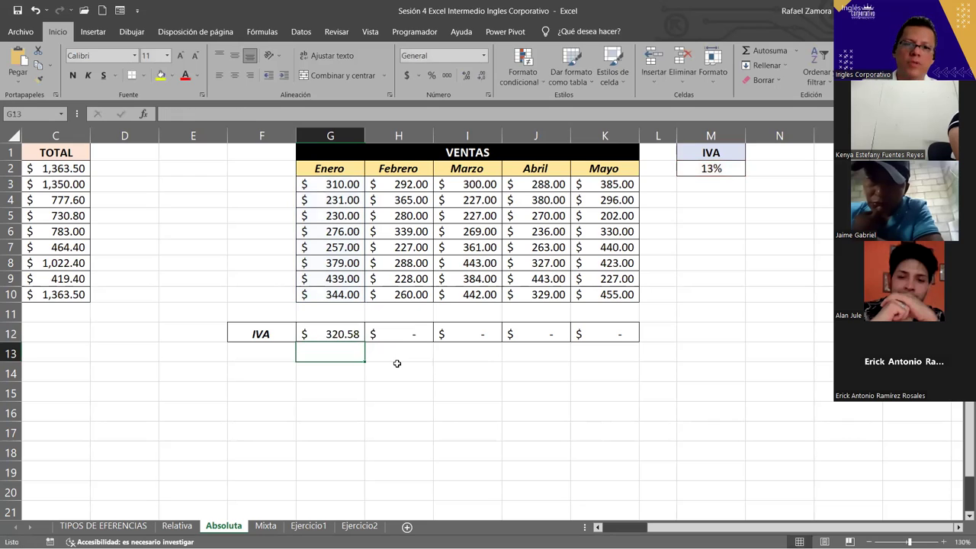
Copy the IVA formula across G12:K12, giving values from 320.58 to 358.54.
left_click(359, 336)
left_click_drag(363, 341, 617, 346)
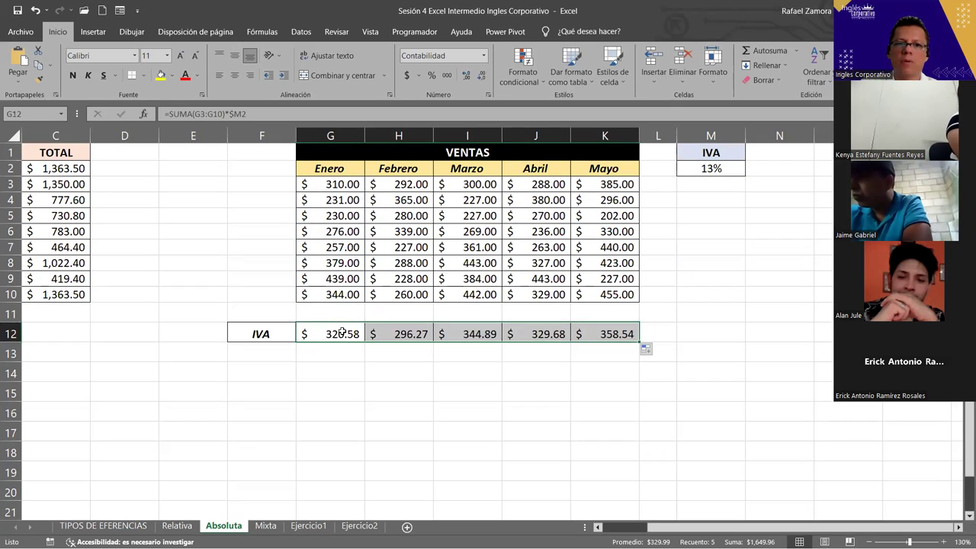
left_click(342, 333)
double_click(343, 333)
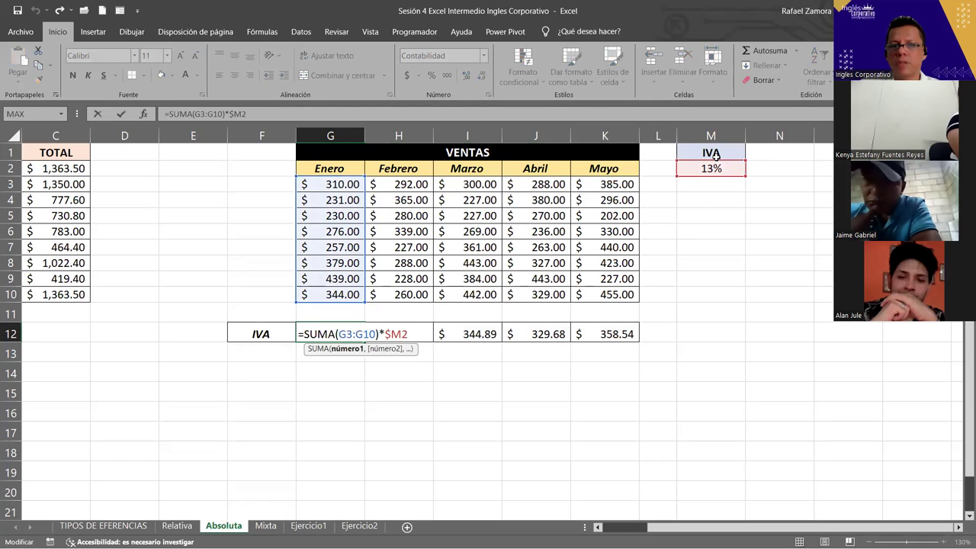
left_click(420, 333)
Check the February, March and May IVA formulas, then switch to the Sesión 3 workbook.
double_click(417, 333)
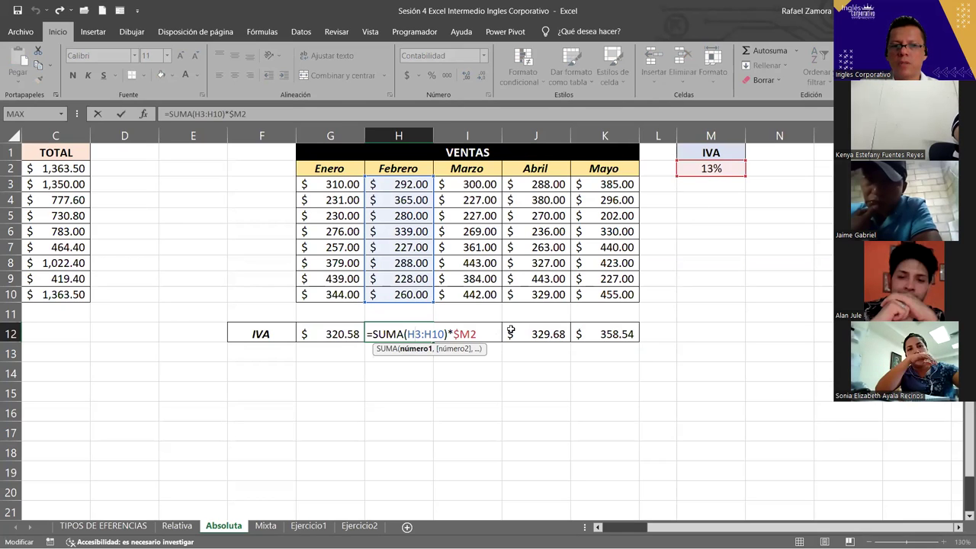
double_click(491, 333)
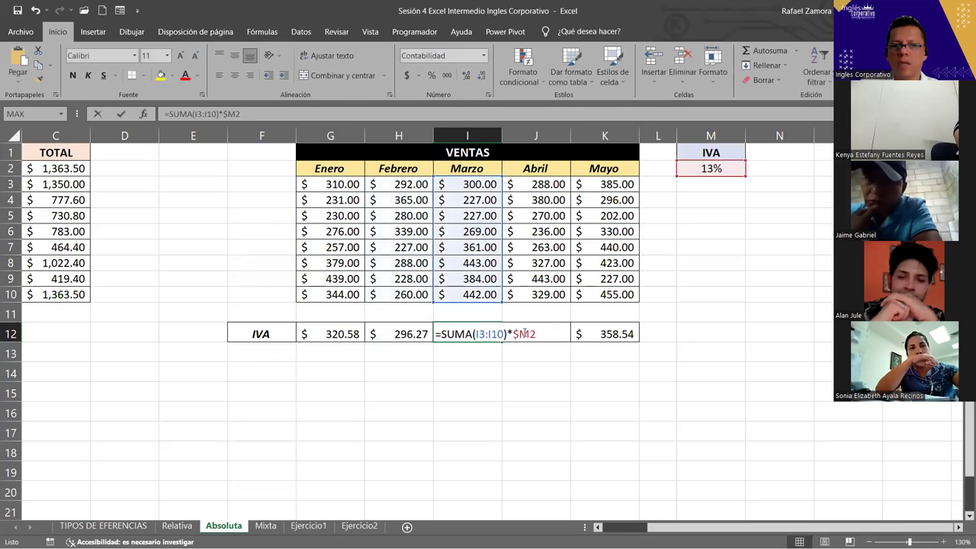
double_click(591, 338)
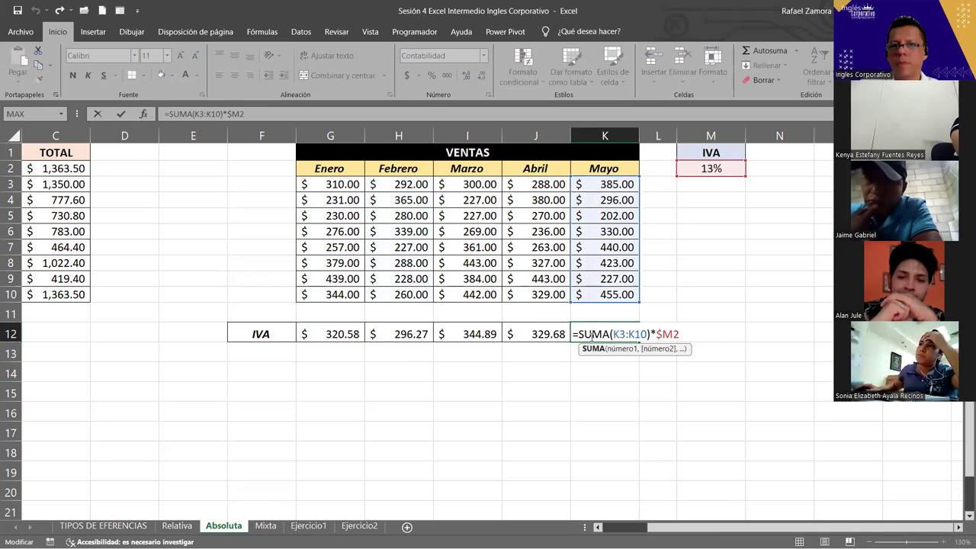
key("Escape")
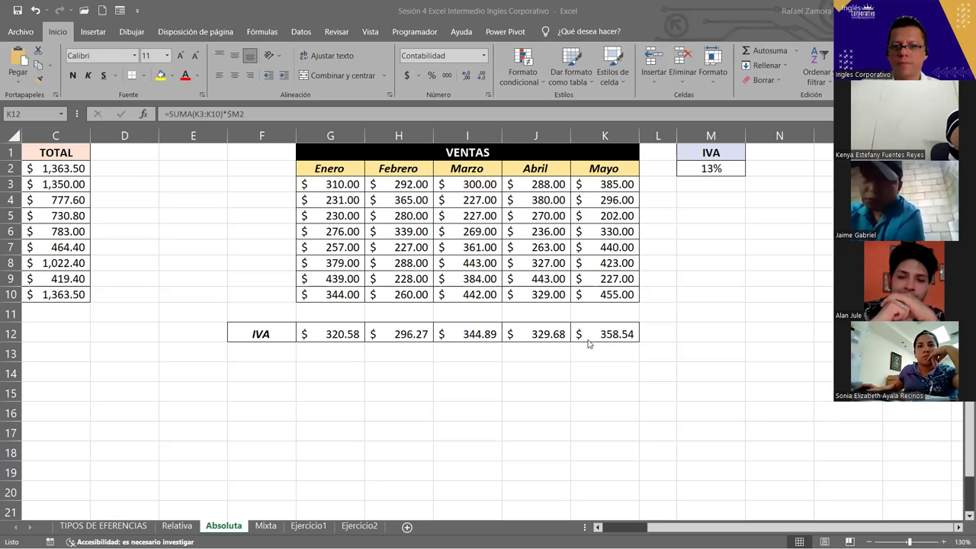
key("alt+Tab")
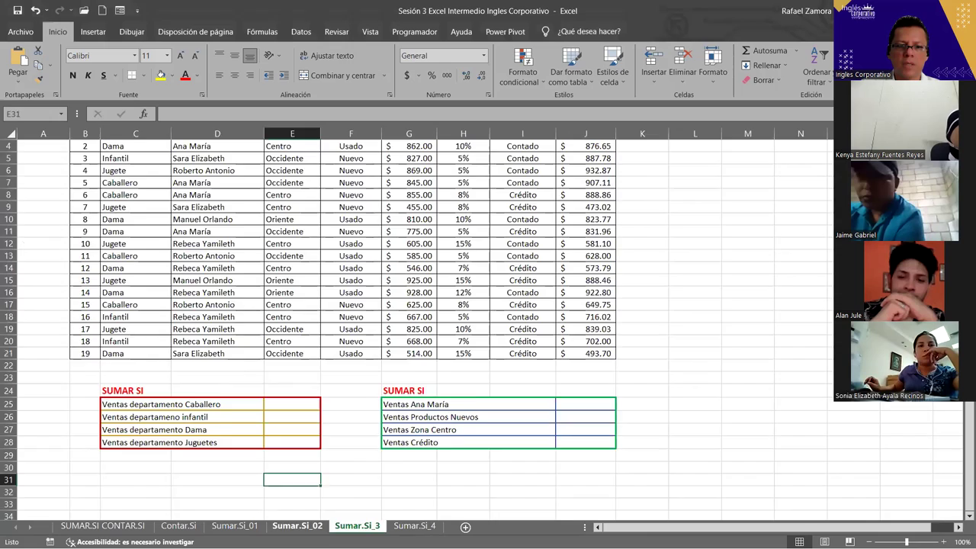
left_click(302, 526)
left_click(357, 525)
left_click(415, 526)
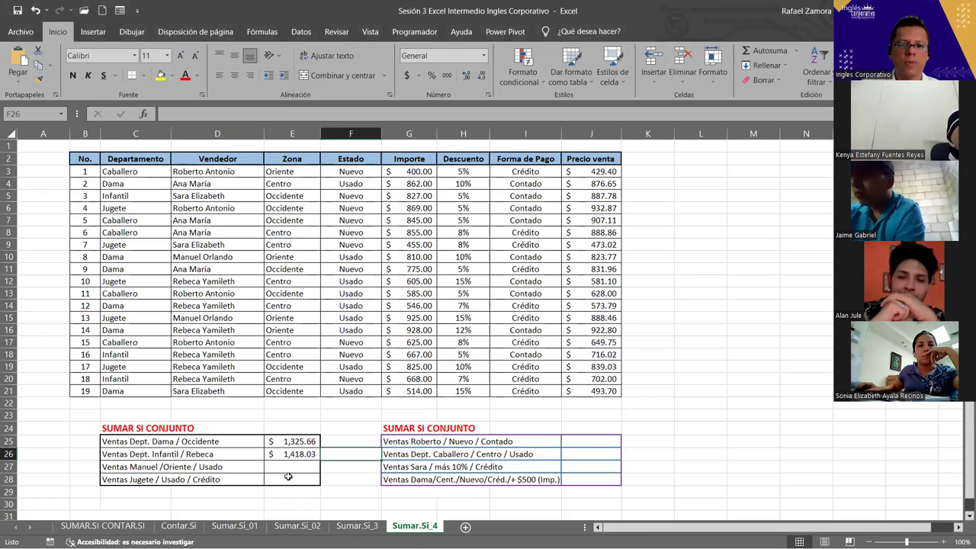
left_click(357, 525)
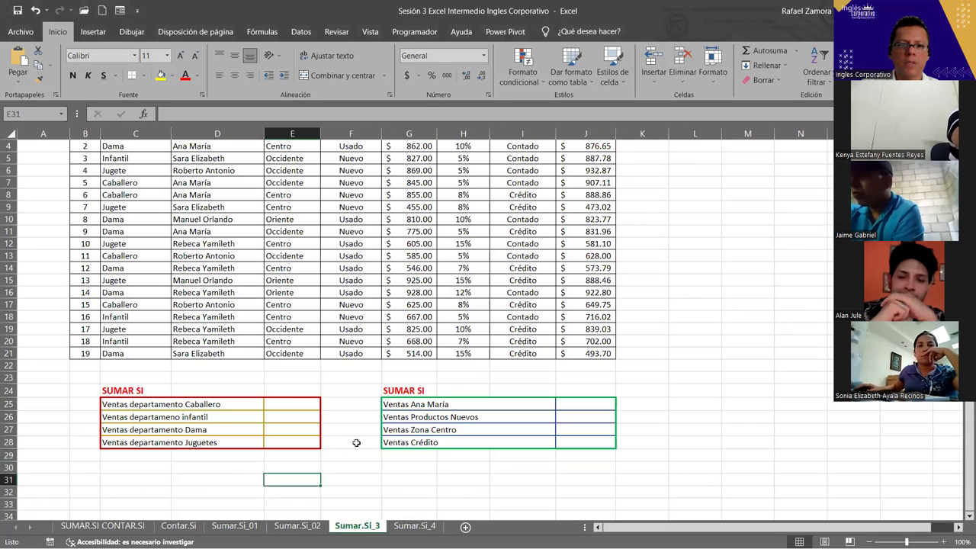
scroll(356, 442, "up", 1)
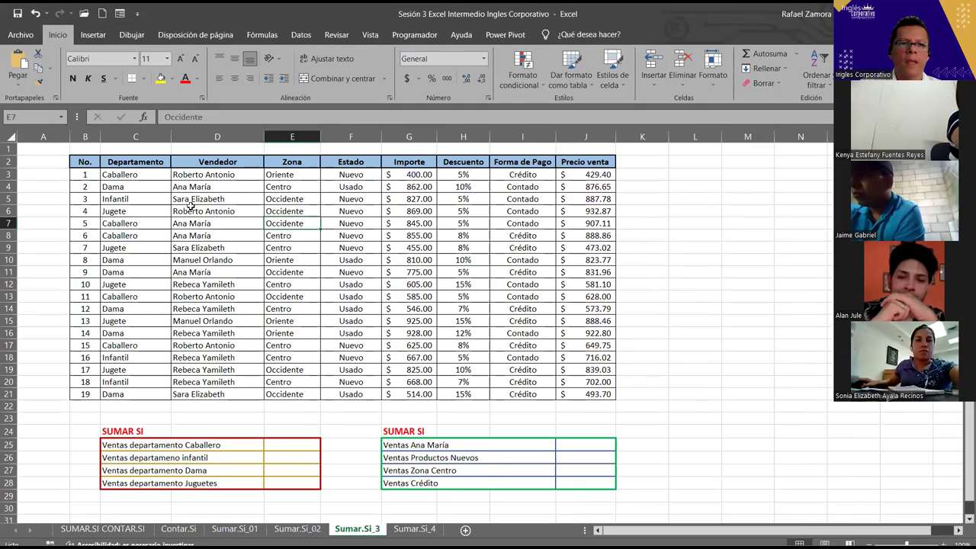
left_click(292, 221)
scroll(390, 450, "up", 1)
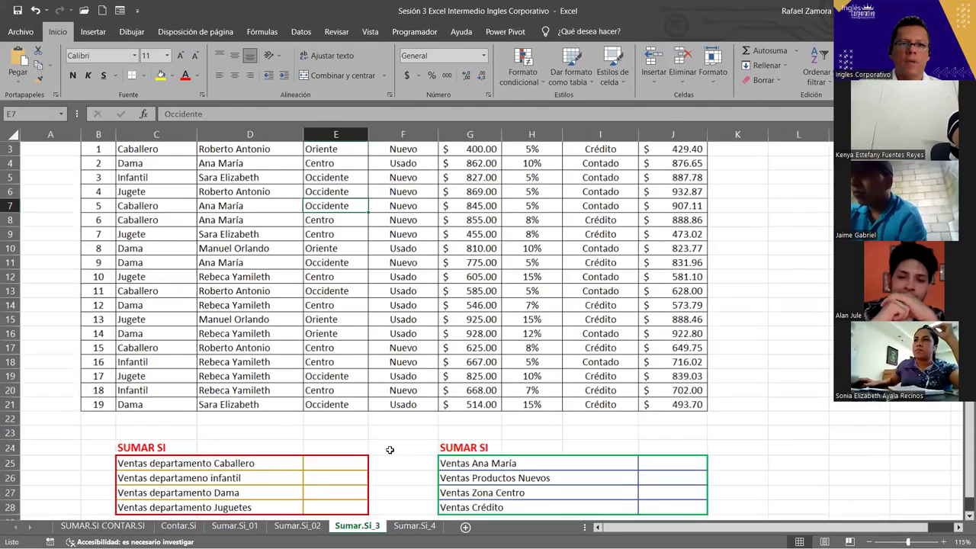
scroll(389, 450, "down", 1)
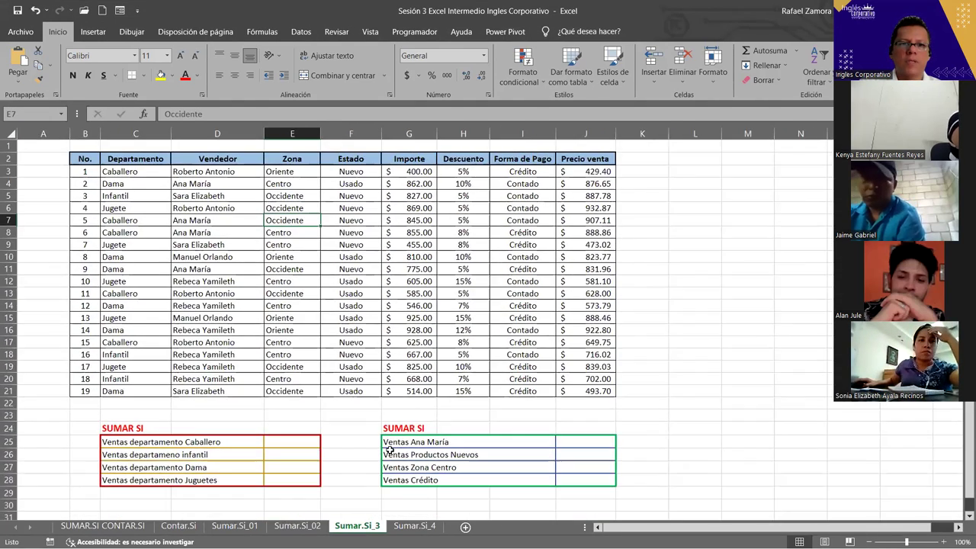
left_click(311, 442)
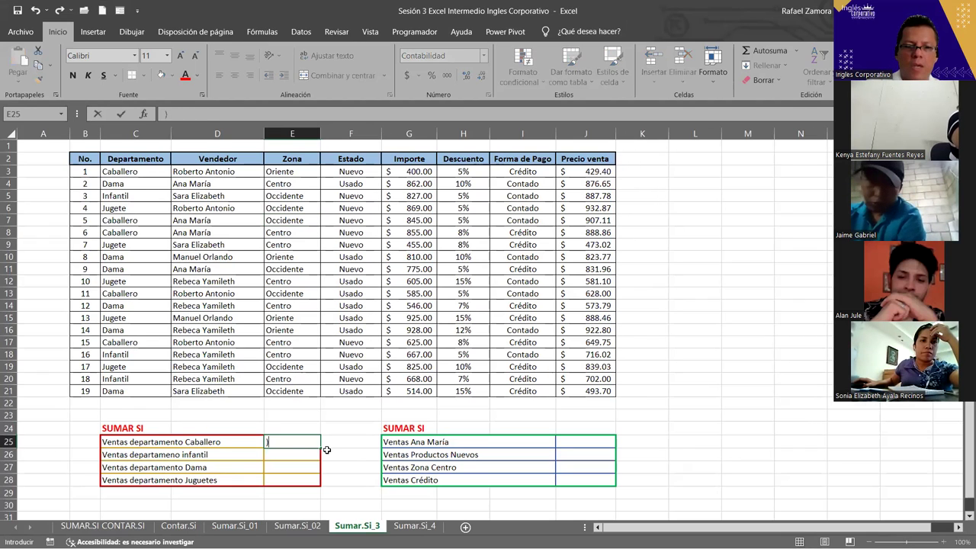
In E25, build =SUMAR.SI($C$3:$C$21,"Caballero",J3:J21) to sum Caballero's Precio venta.
type("=")
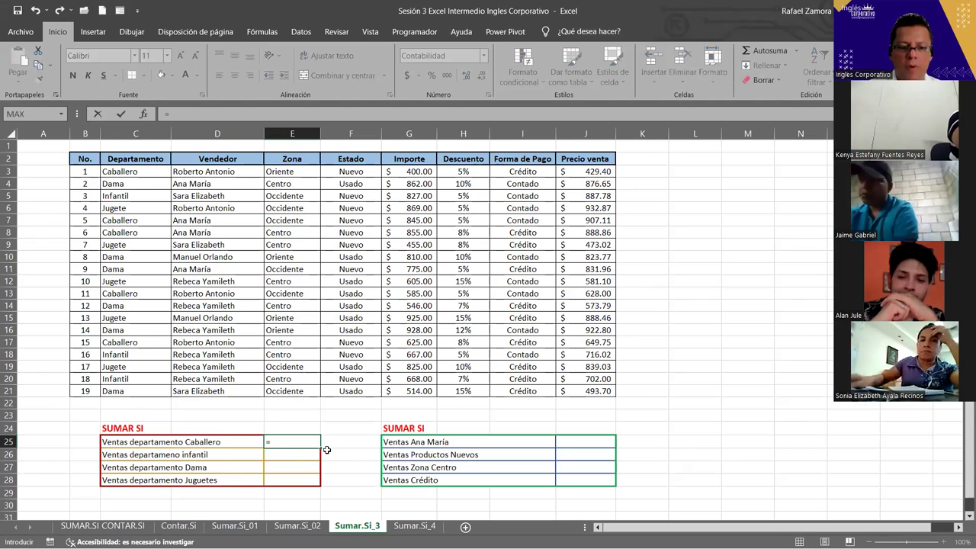
type("sumar")
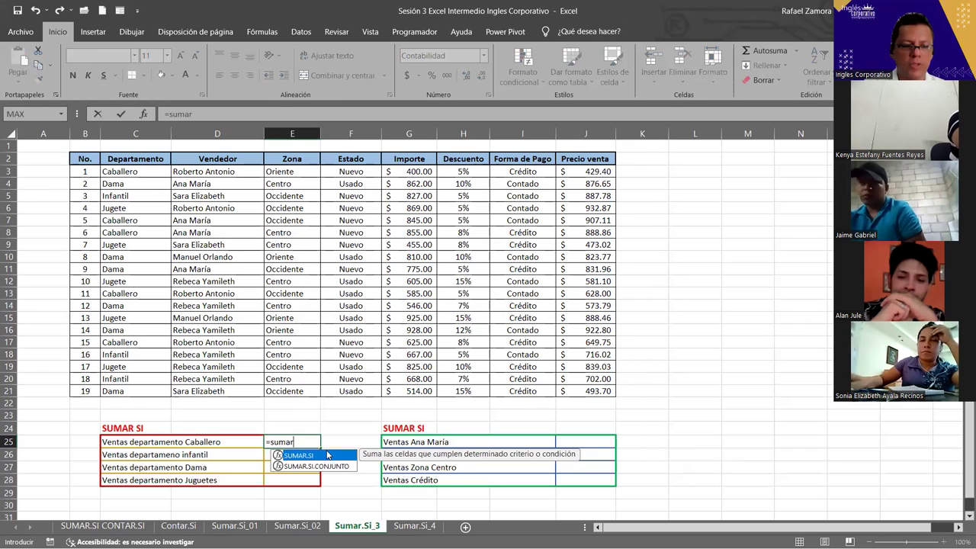
double_click(327, 455)
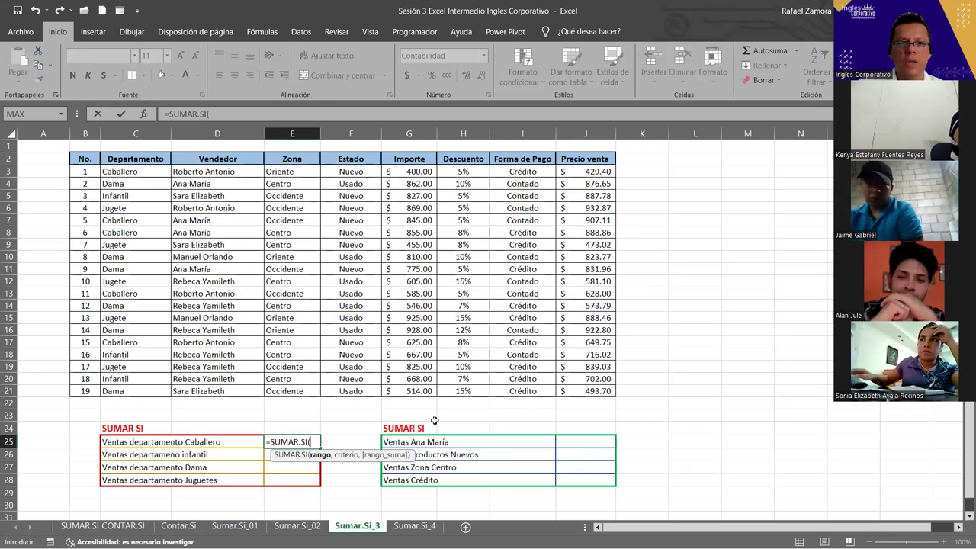
left_click(141, 171)
left_click(142, 391, "shift")
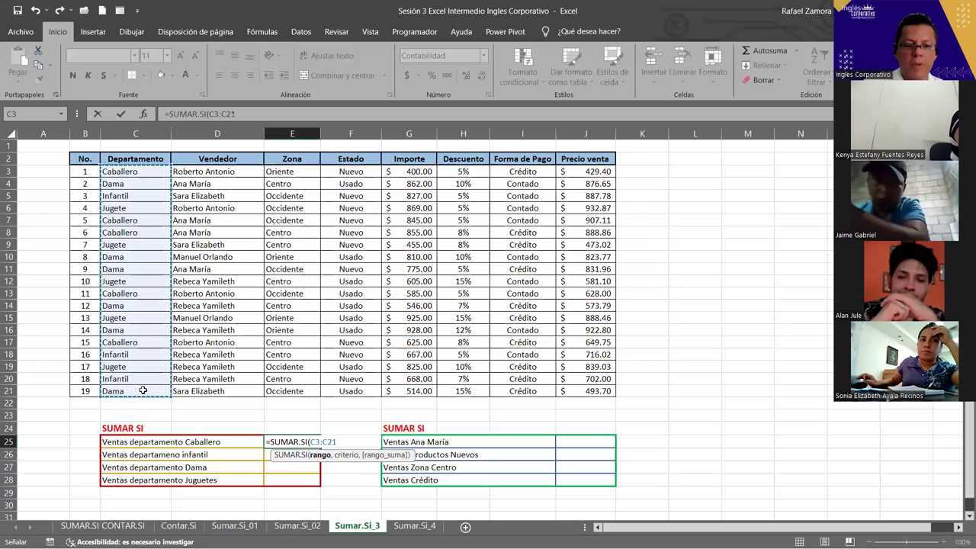
key("F4")
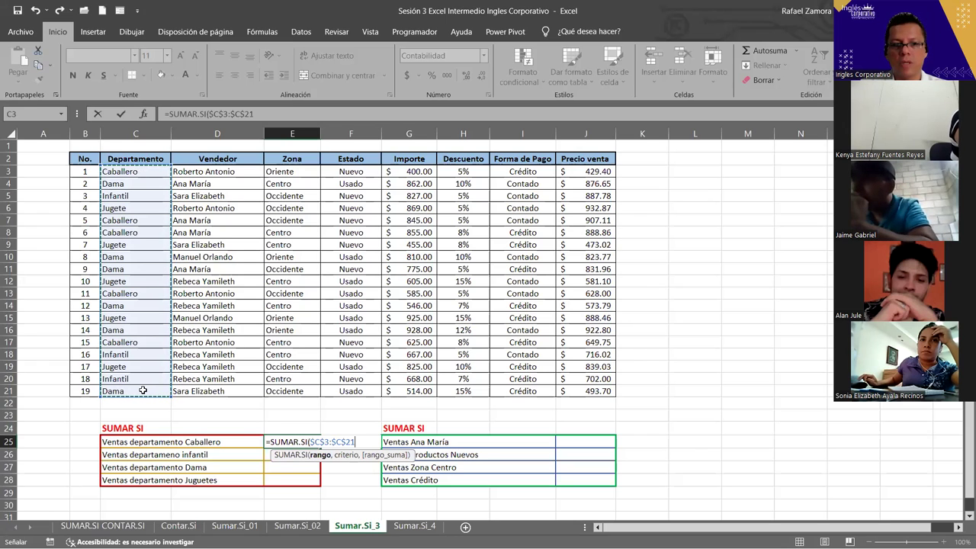
type(",\"")
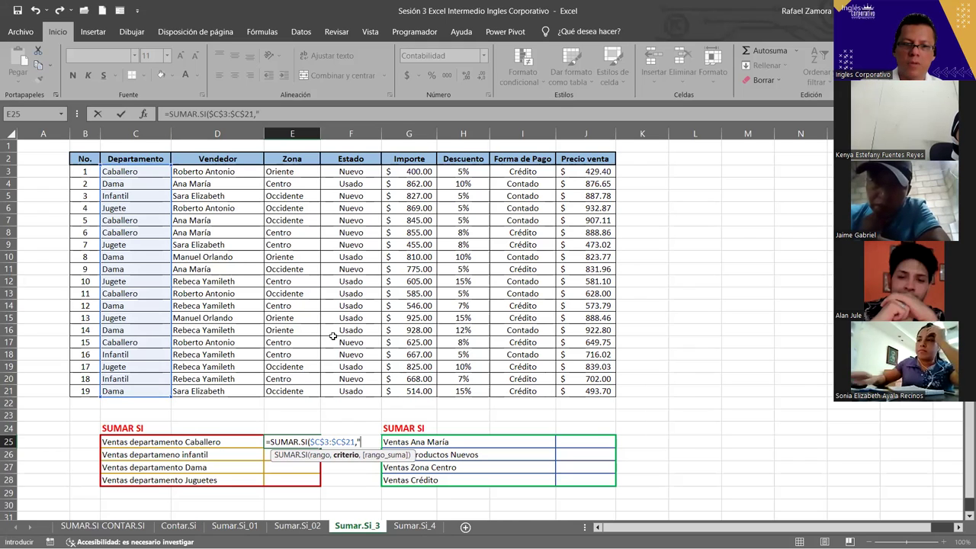
type("Caballero\"")
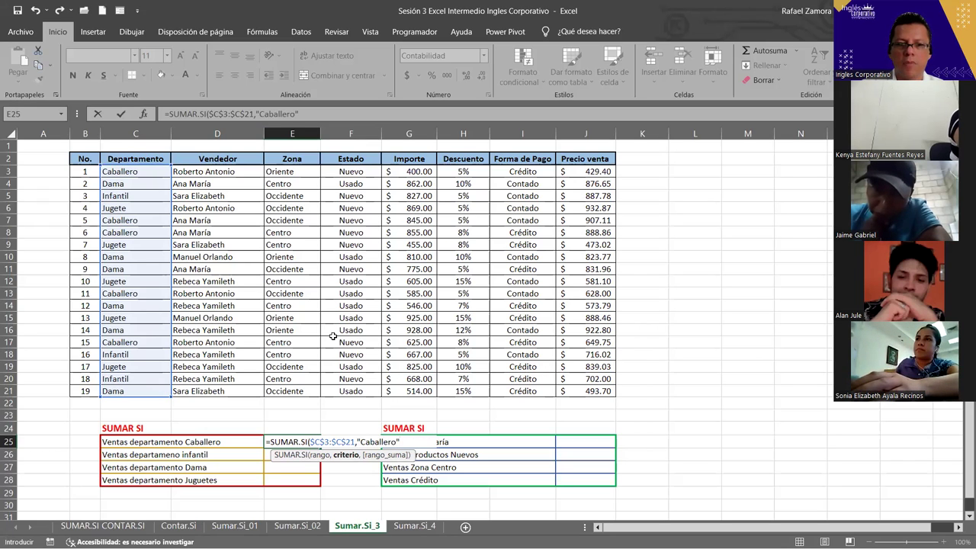
type(",")
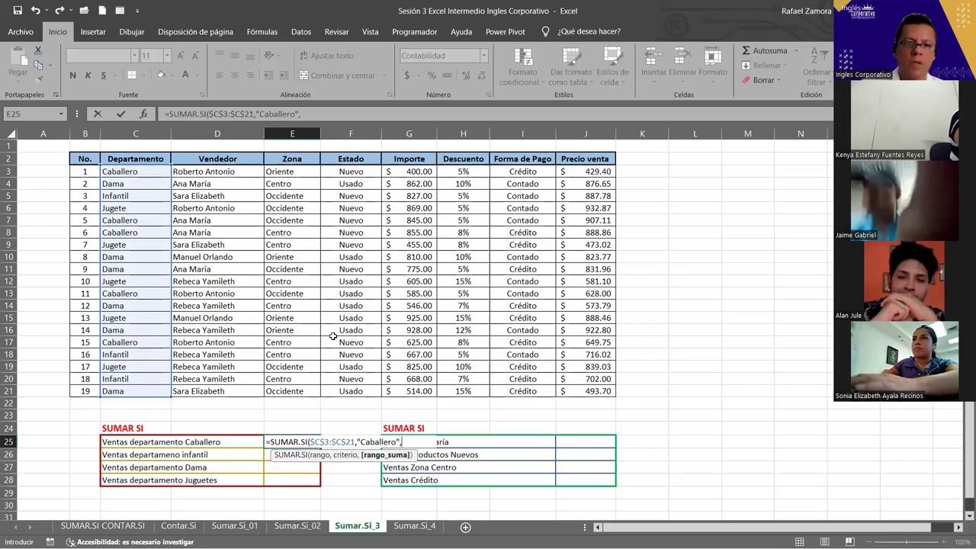
left_click_drag(610, 170, 606, 391)
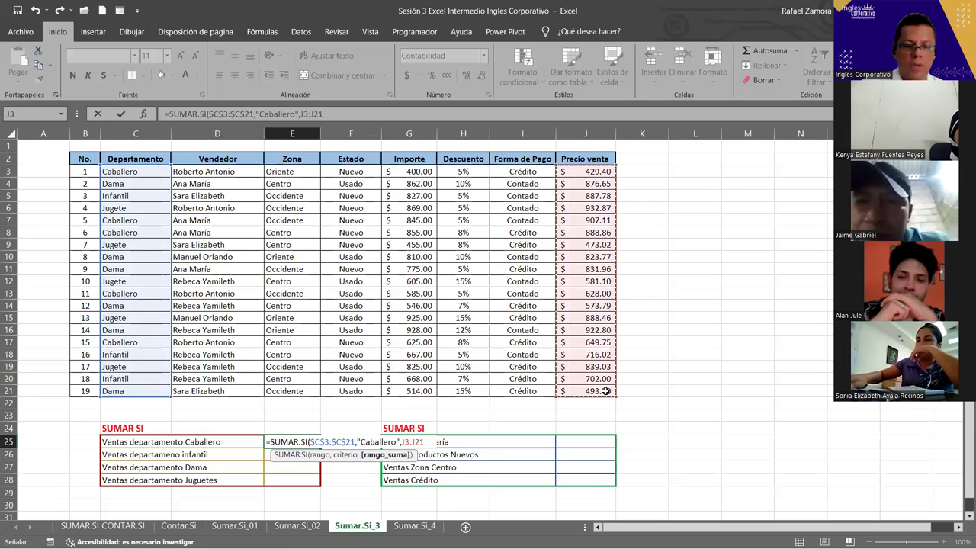
Make the sum range $J$3:$J$21, confirm E25 at 3,503.11, and fill it down to E28.
key("F4")
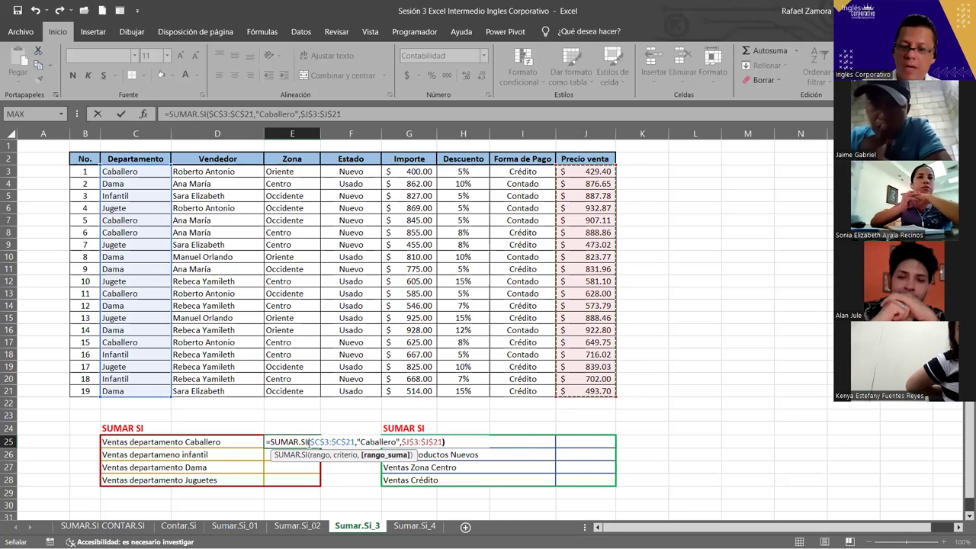
key("Return")
left_click(314, 445)
left_click_drag(320, 451, 316, 483)
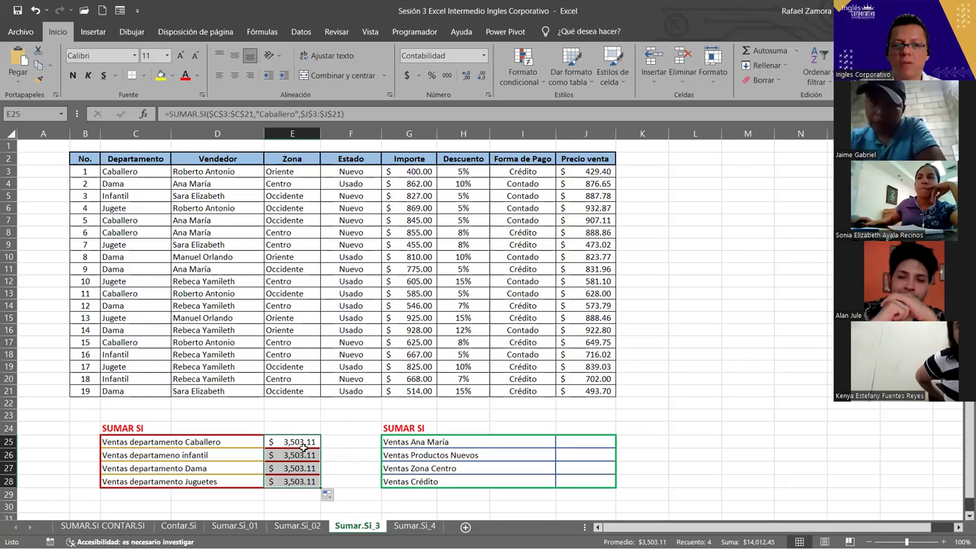
Change E26's criterion from "Caballero" to "infantil" so it totals 2,305.81.
double_click(314, 442)
double_click(311, 455)
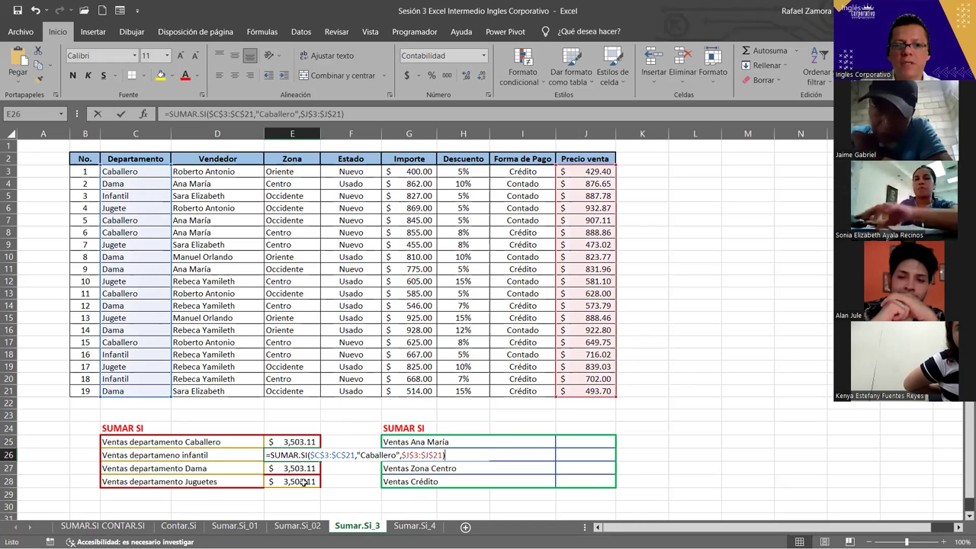
key("Return")
key("Return")
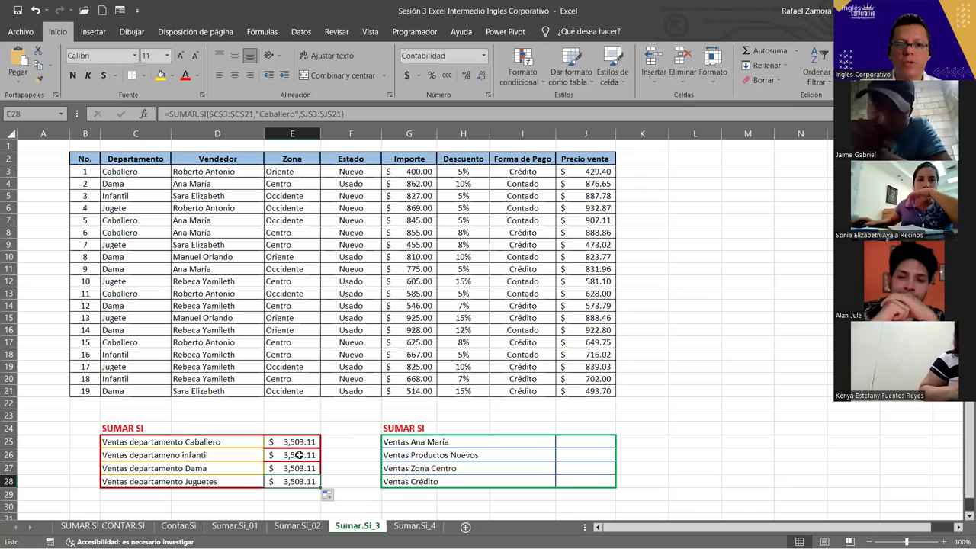
left_click(299, 455)
double_click(300, 455)
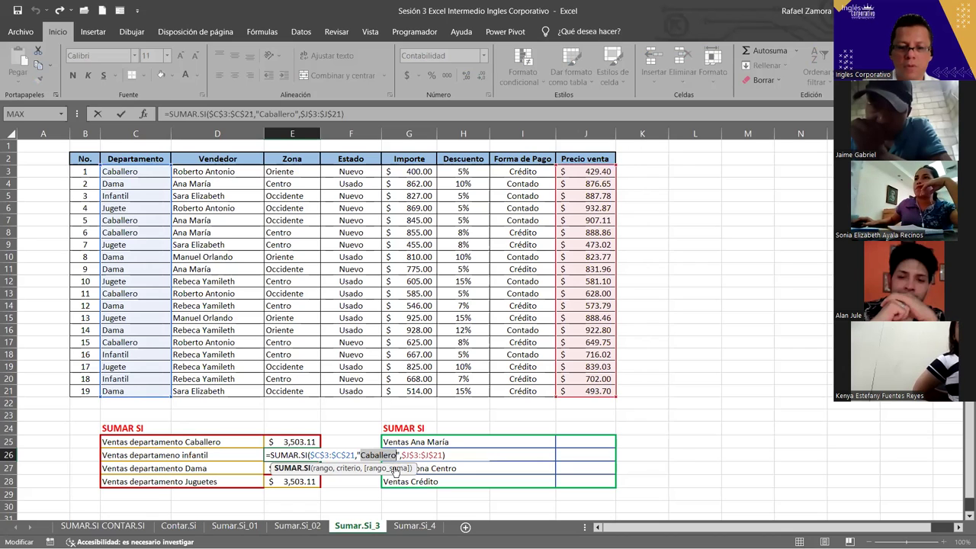
type("infantil")
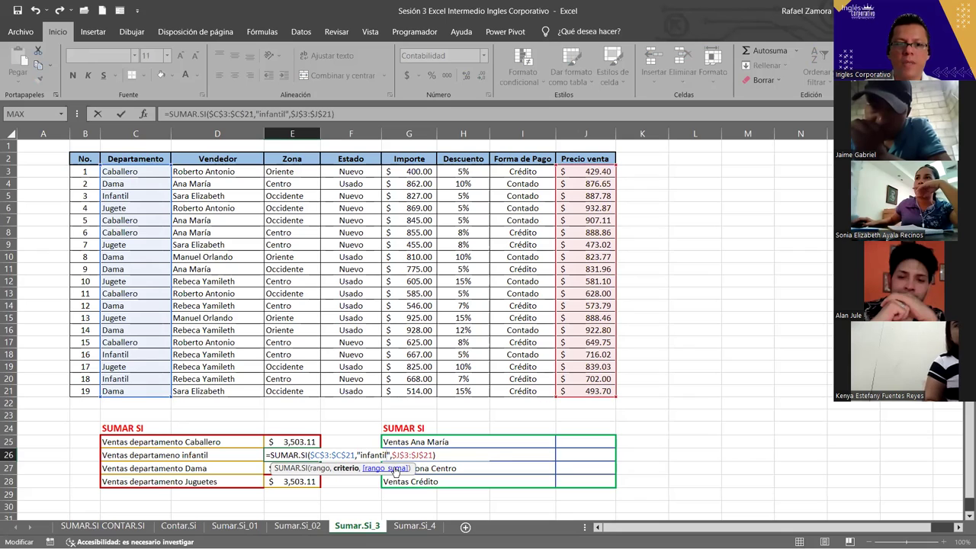
key("Return")
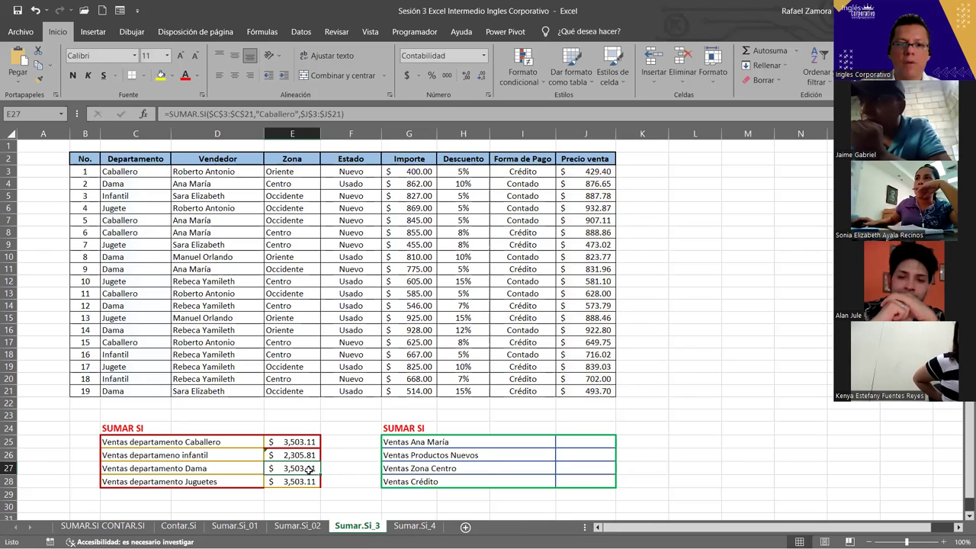
Replace E27's criterion with "Dama" so it totals 4,522.68, then check J12's Precio venta.
double_click(309, 468)
left_click_drag(398, 468, 363, 468)
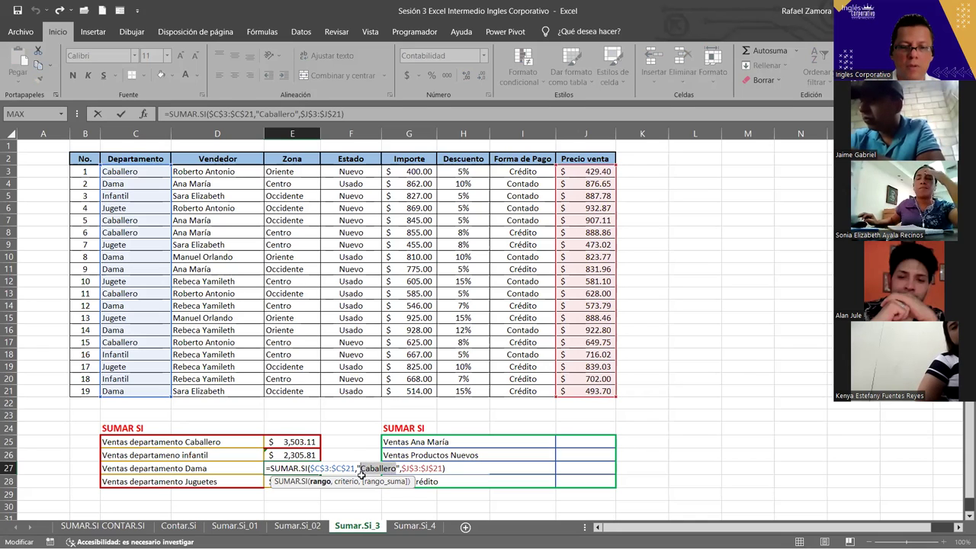
type("Dama")
key("Return")
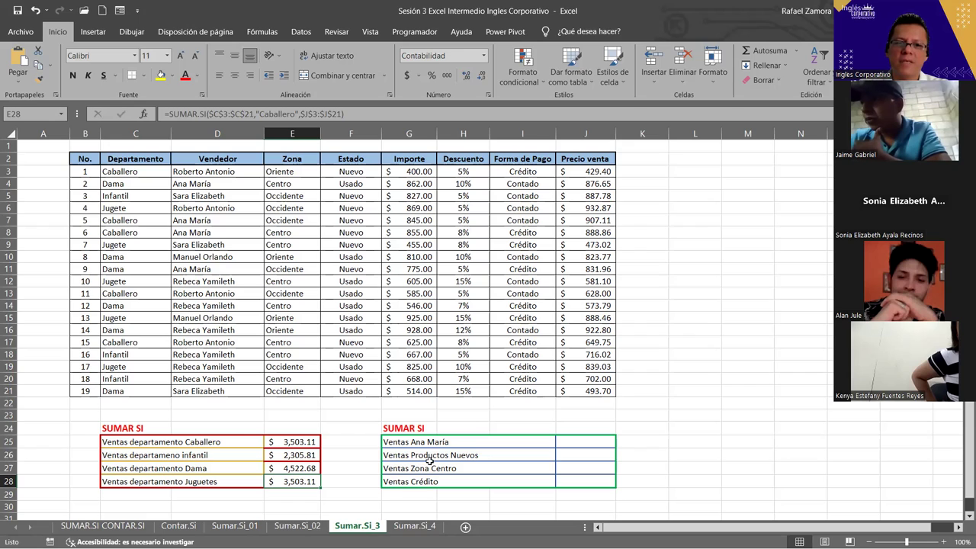
left_click(592, 281)
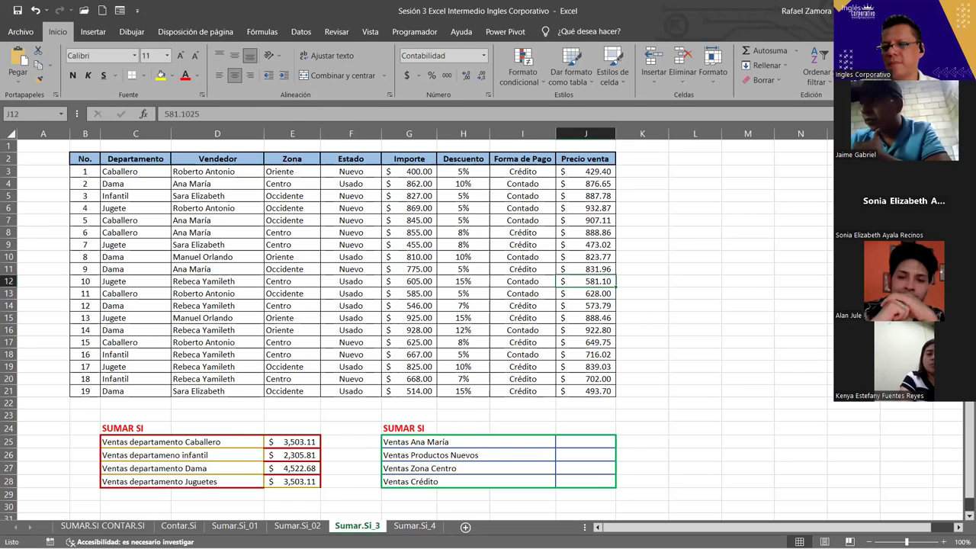